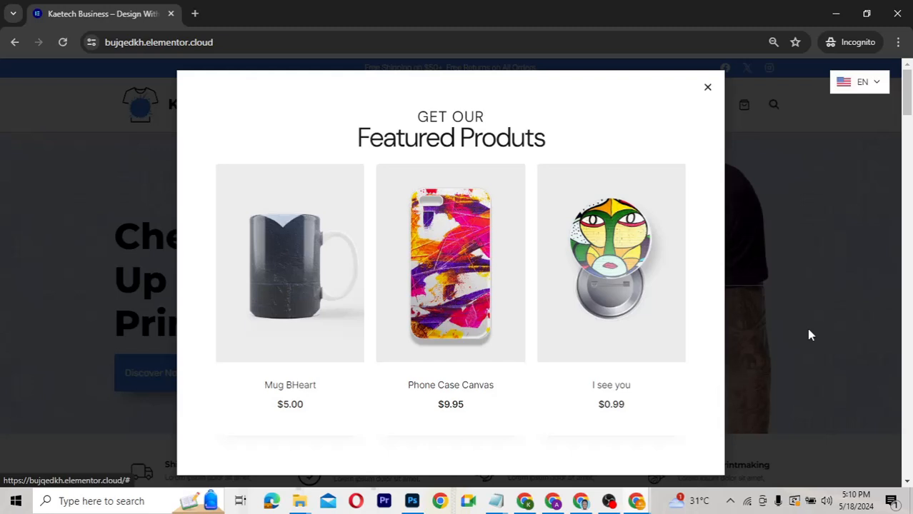
- View the featured products popup on the store's home page and close it
mouse_move(449, 248)
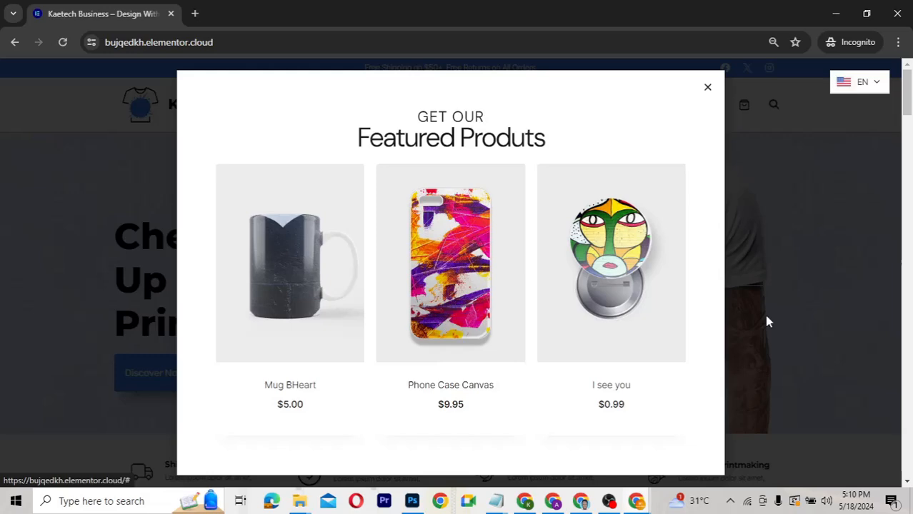
left_click(709, 90)
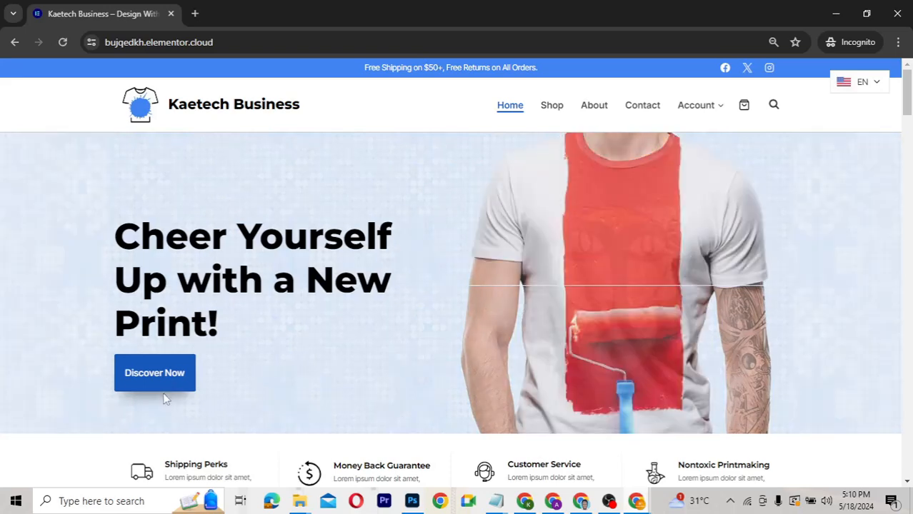
left_click(491, 384)
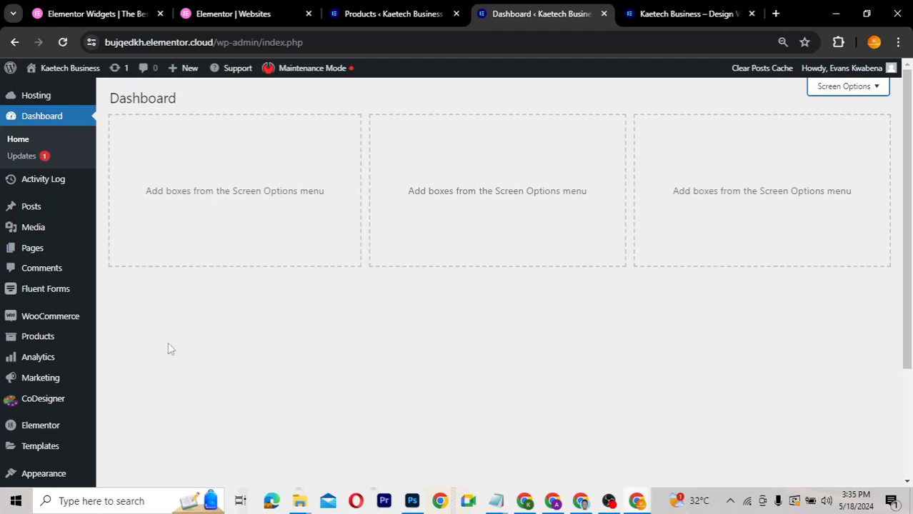
- Open the site's list of installed plugins and look through it for Elementor and Elementor Pro
scroll(169, 344, "down", 3)
mouse_move(33, 342)
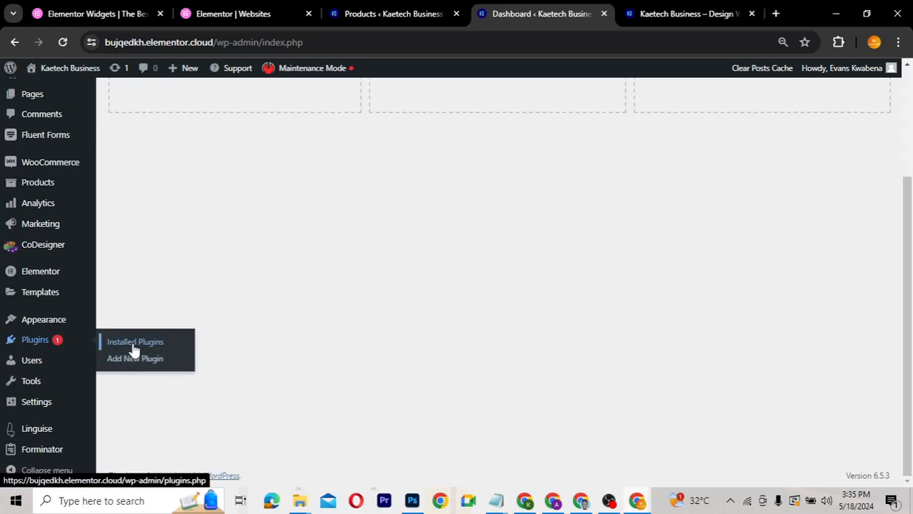
left_click(133, 349)
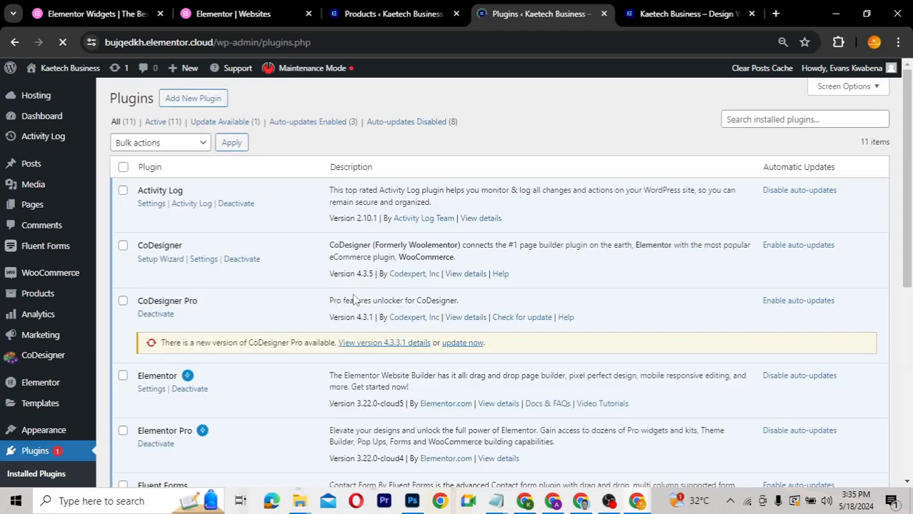
scroll(354, 298, "down", 3)
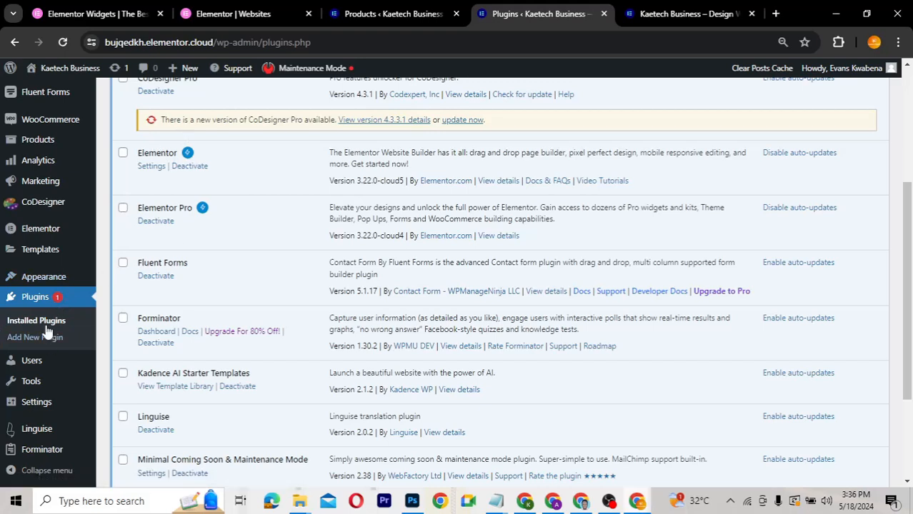
scroll(43, 341, "down", 1)
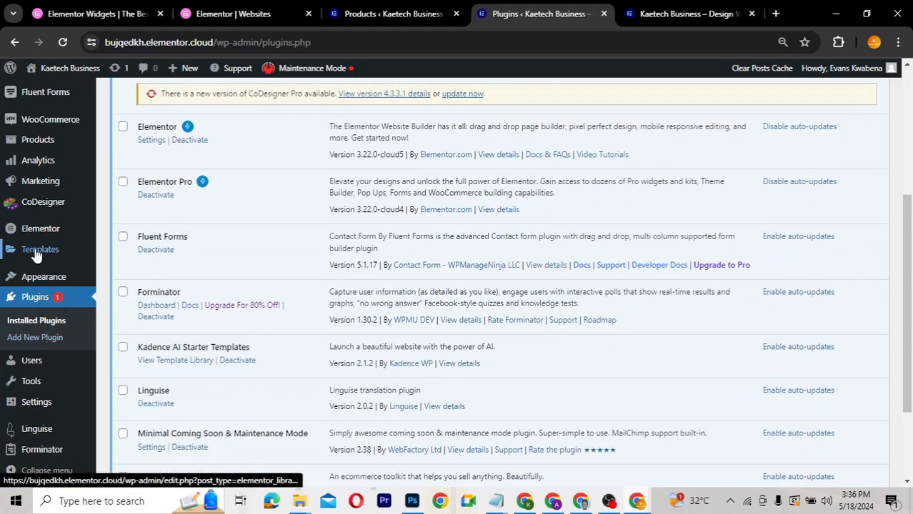
- Open the site's Elementor popup templates and start a new popup
mouse_move(28, 235)
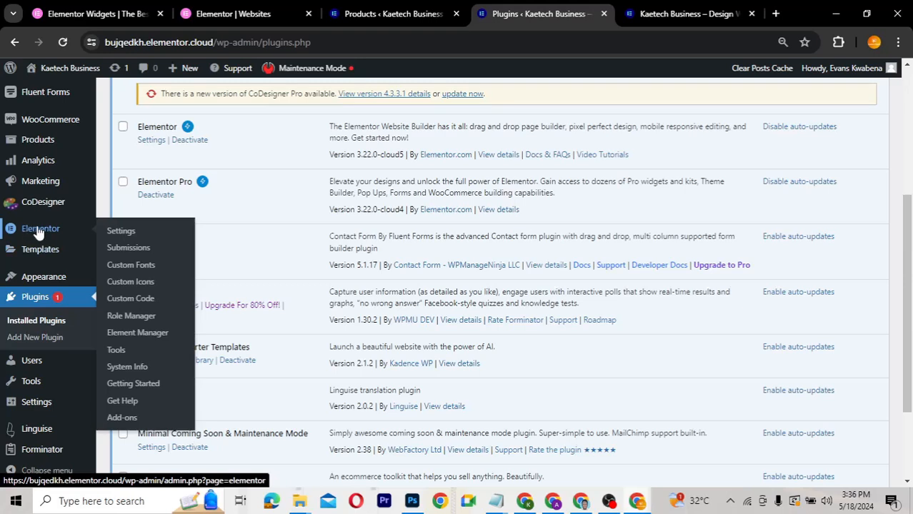
mouse_move(45, 252)
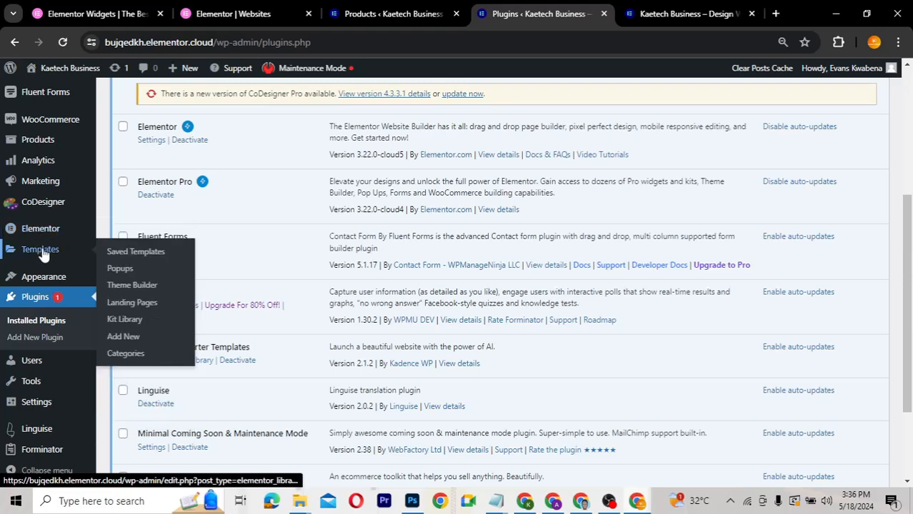
left_click(121, 270)
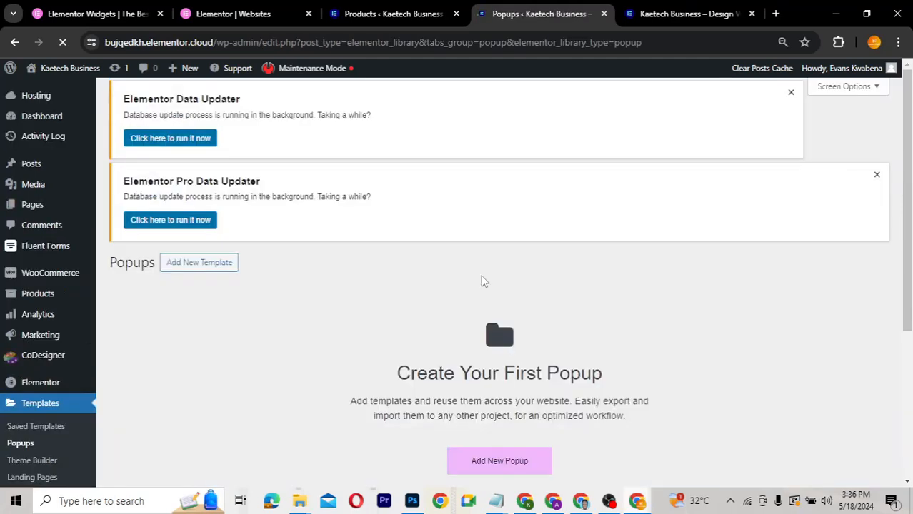
scroll(591, 311, "down", 3)
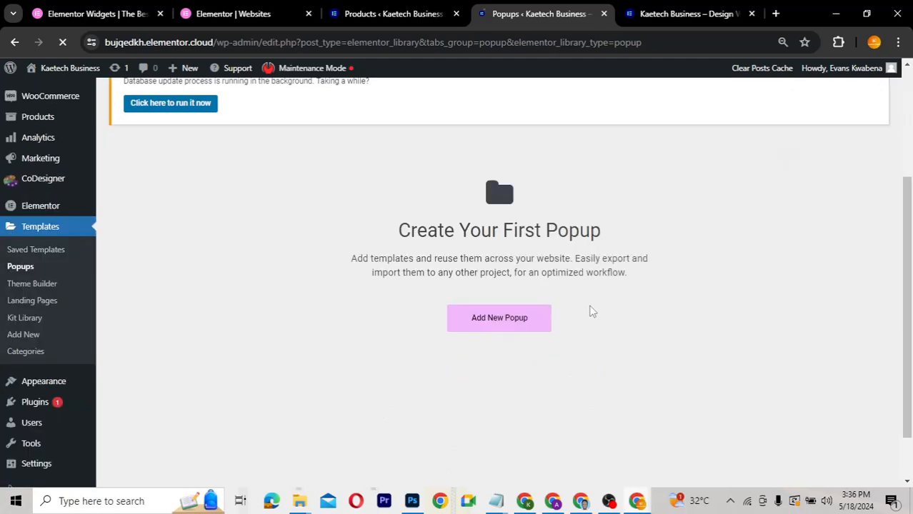
left_click(501, 324)
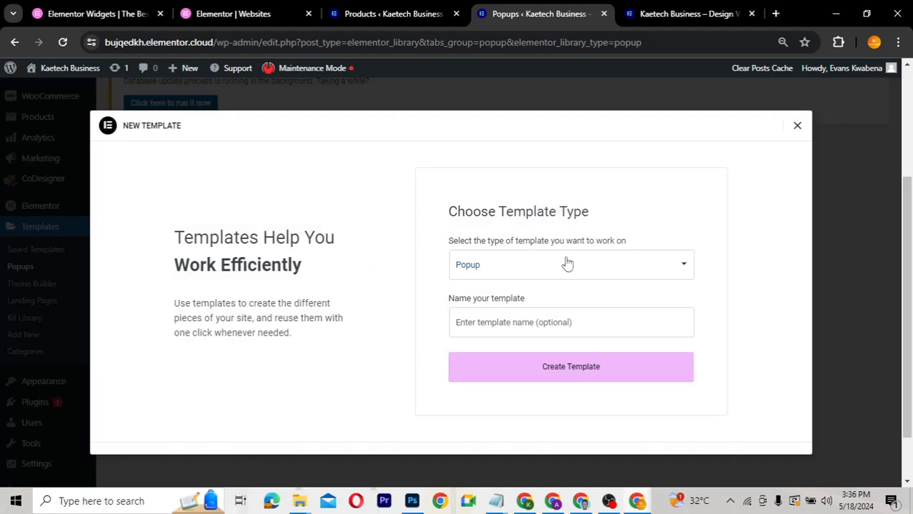
- Name the new popup template "Featured Products" and create it
left_click(507, 323)
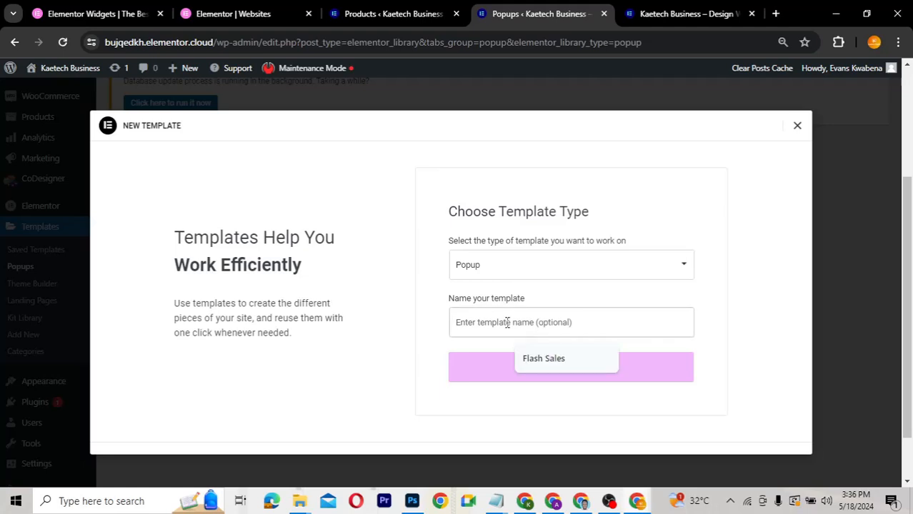
type("fEATUR")
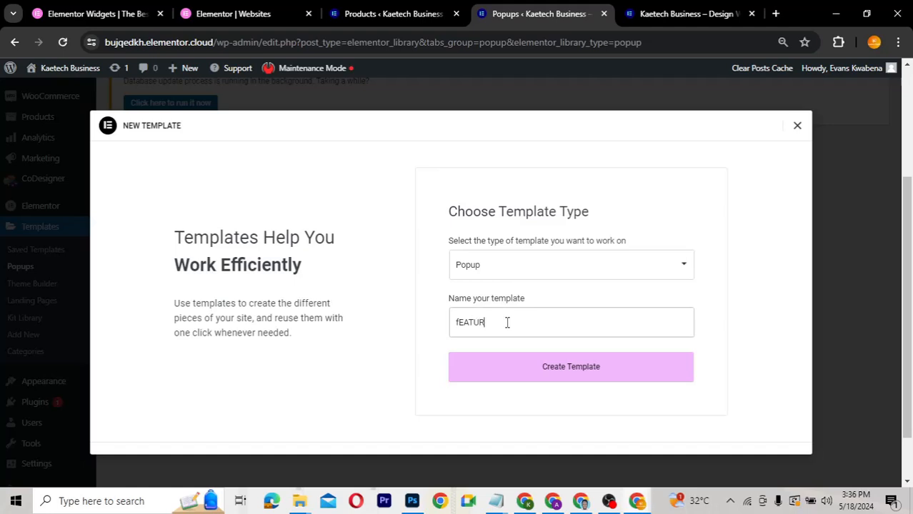
type("ES")
key("ctrl+a")
key("BackSpace")
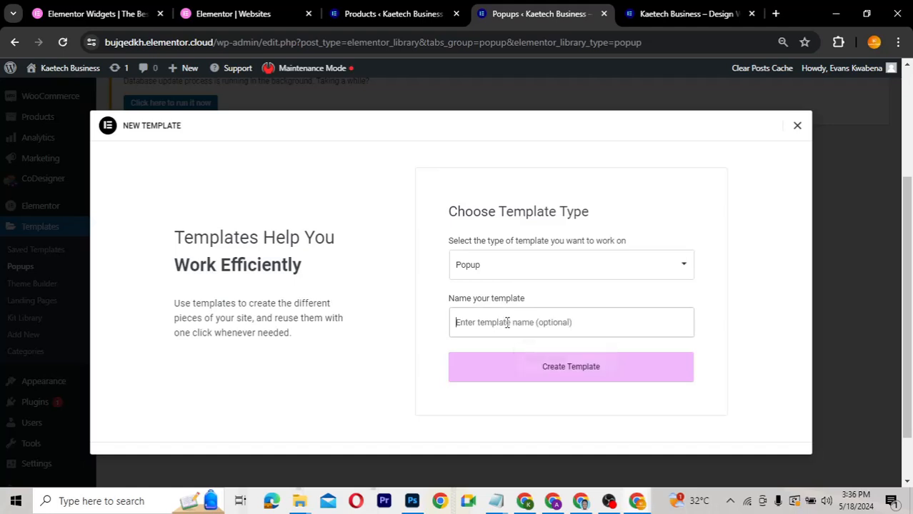
type("Featured")
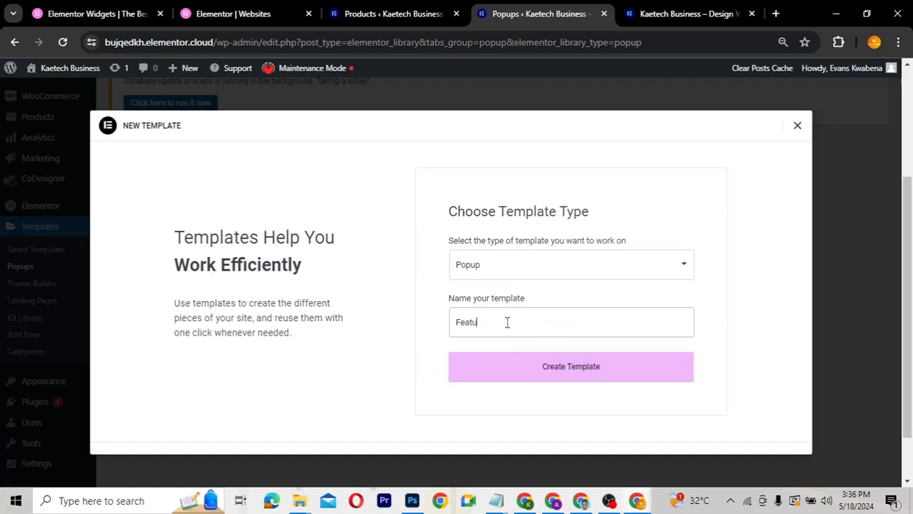
type(" products")
left_click(495, 322)
key("BackSpace")
type("P")
left_click(583, 369)
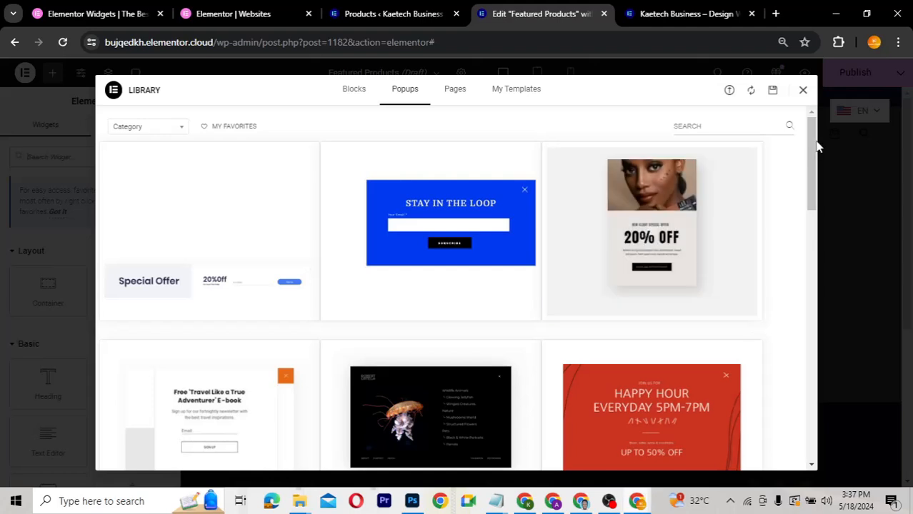
- Look through the ready-made popup designs in the library and close it without inserting one
left_click_drag(814, 170, 809, 134)
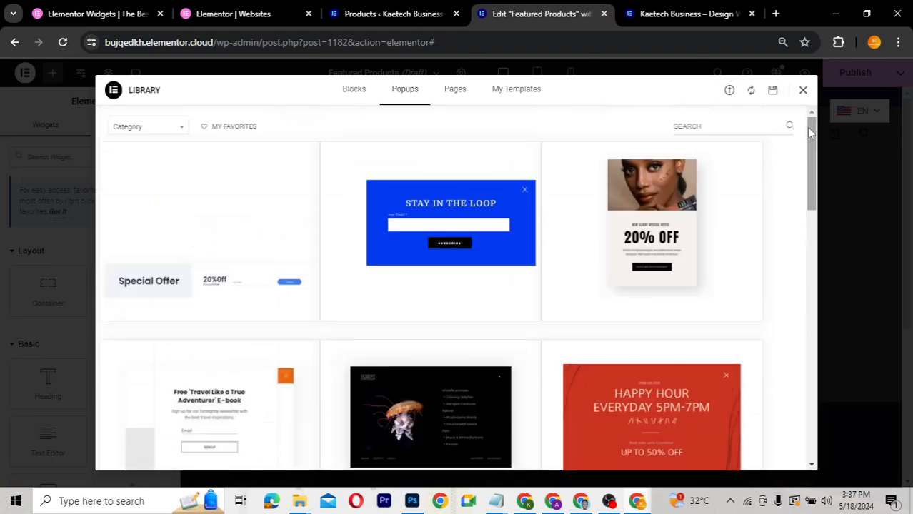
mouse_move(355, 279)
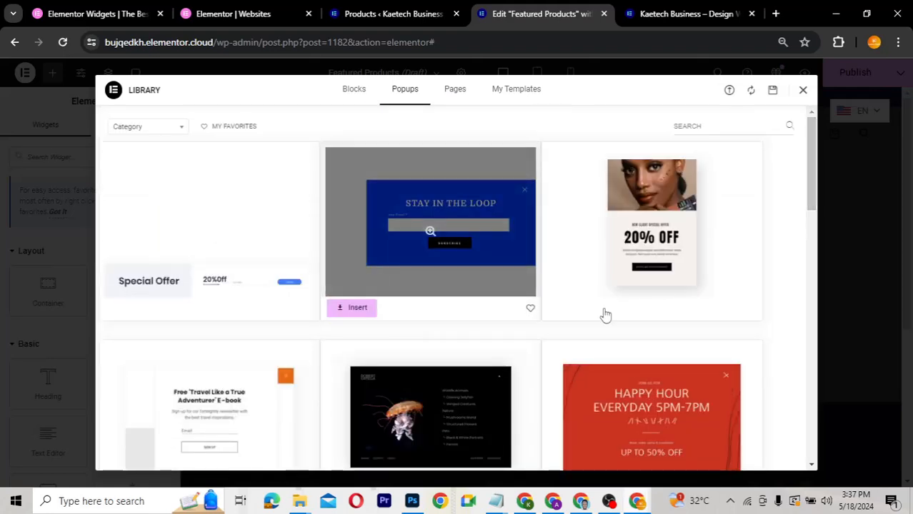
mouse_move(605, 314)
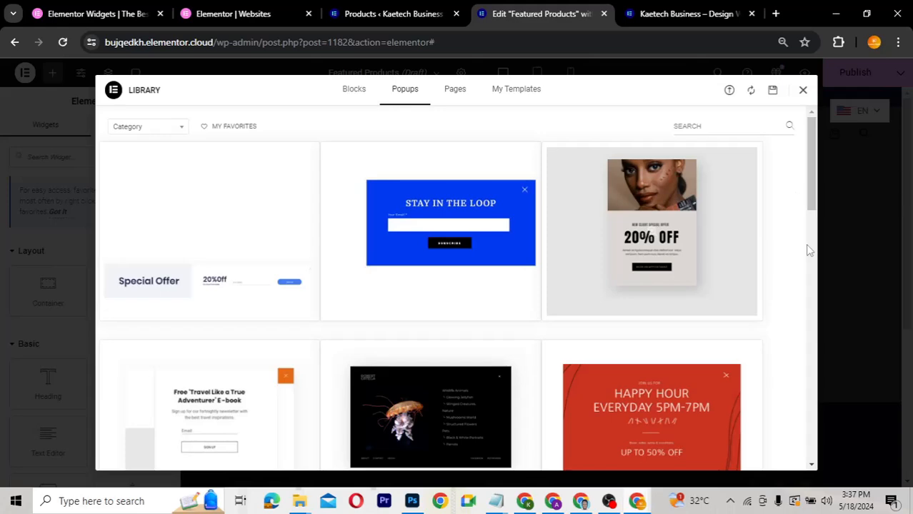
scroll(808, 250, "down", 6)
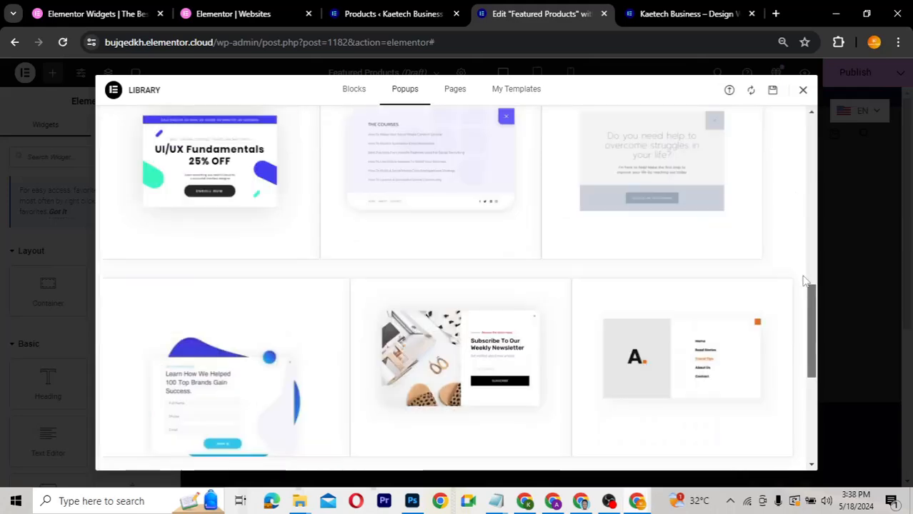
scroll(807, 189, "up", 6)
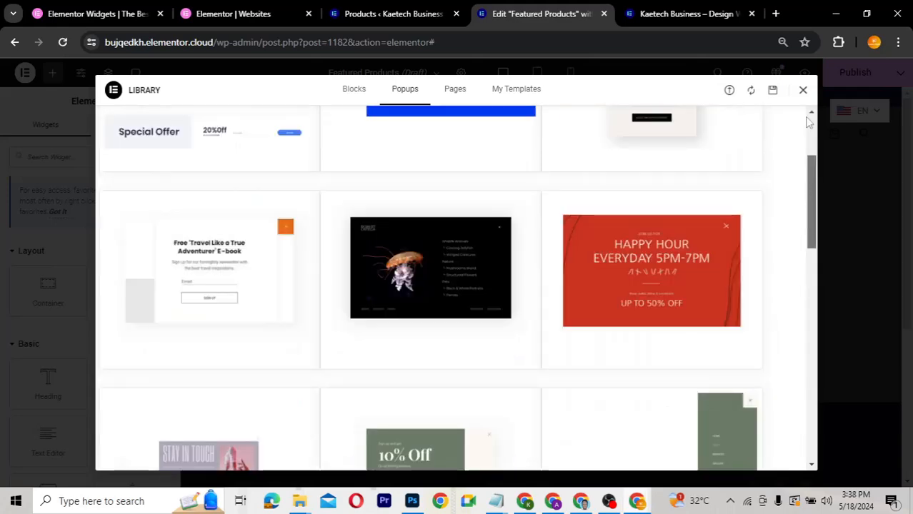
scroll(807, 122, "up", 2)
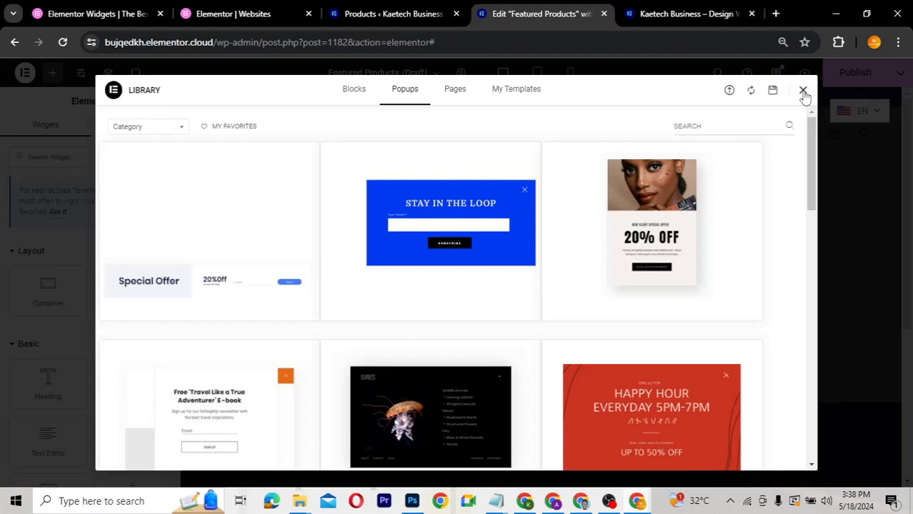
left_click(803, 91)
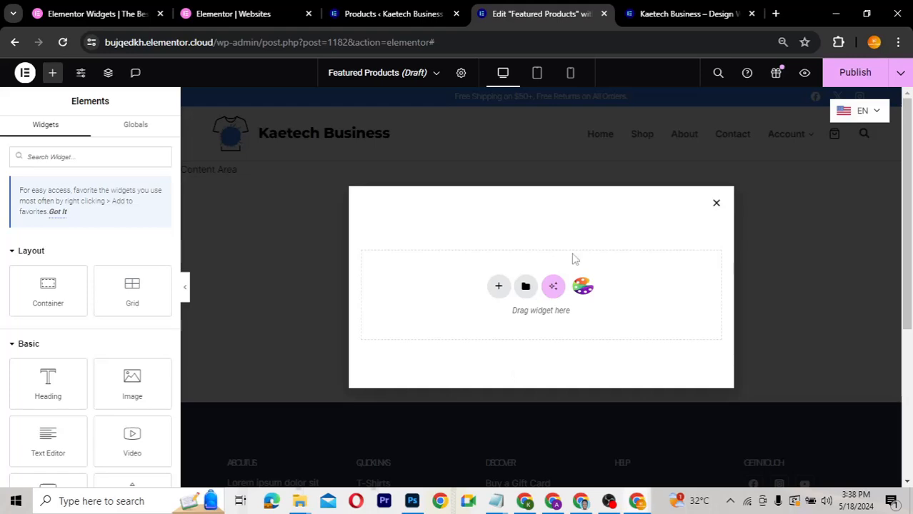
- Set the popup's width to 65 VW in its layout settings
left_click(461, 74)
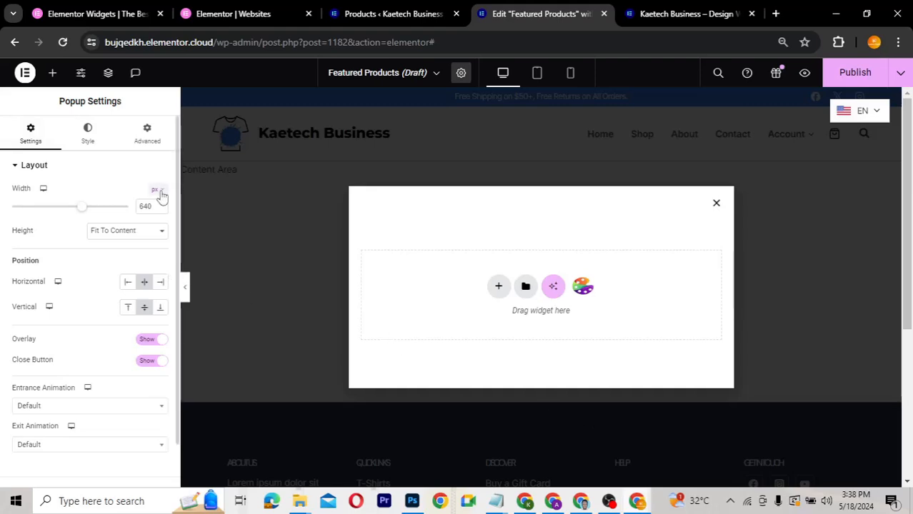
mouse_move(157, 193)
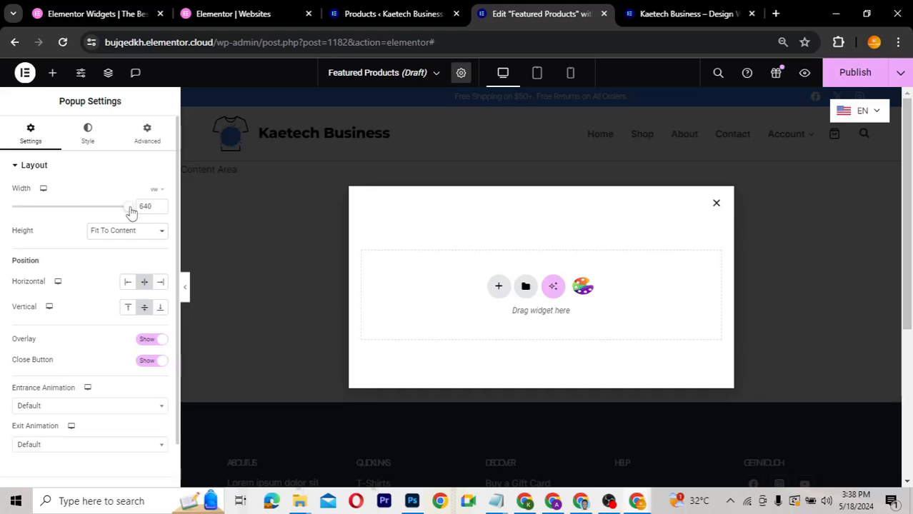
left_click_drag(128, 212, 91, 208)
left_click_drag(148, 207, 130, 205)
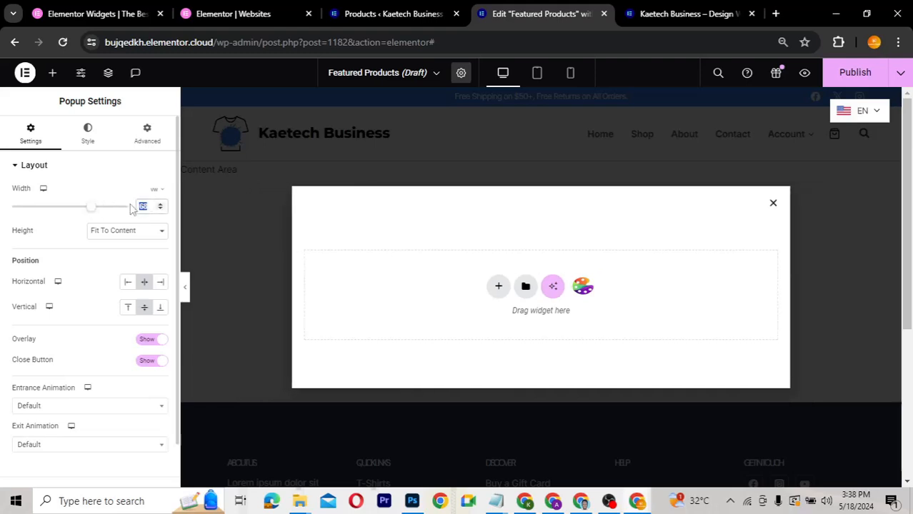
type("65")
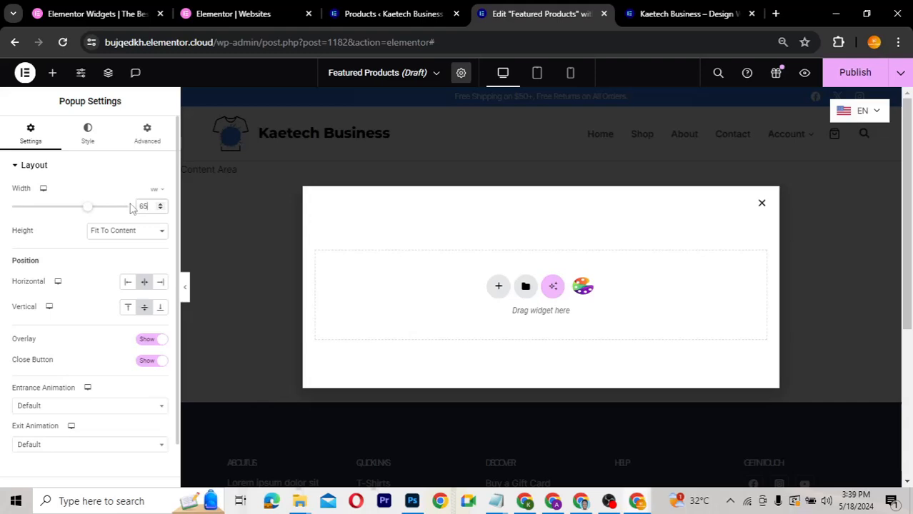
- Try right, left and bottom positions and a hidden overlay for the popup, returning it to centered with the overlay shown
scroll(99, 321, "down", 1)
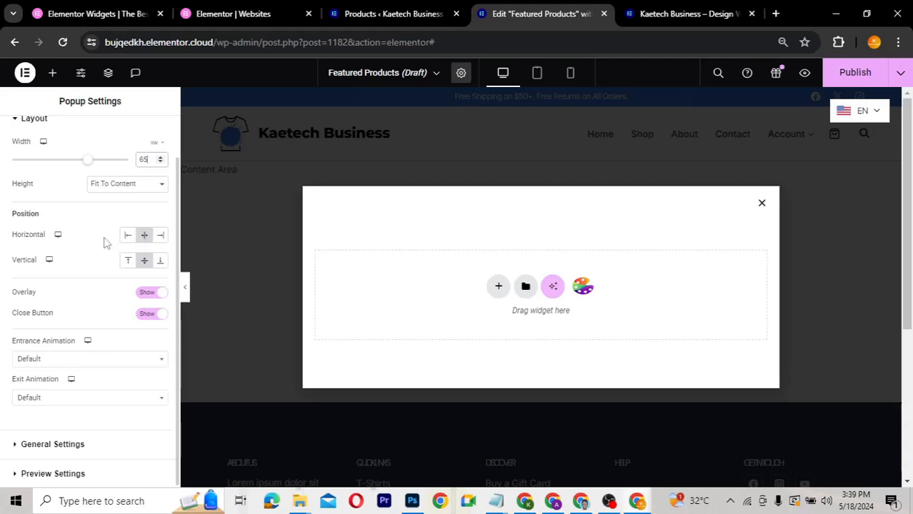
left_click(160, 237)
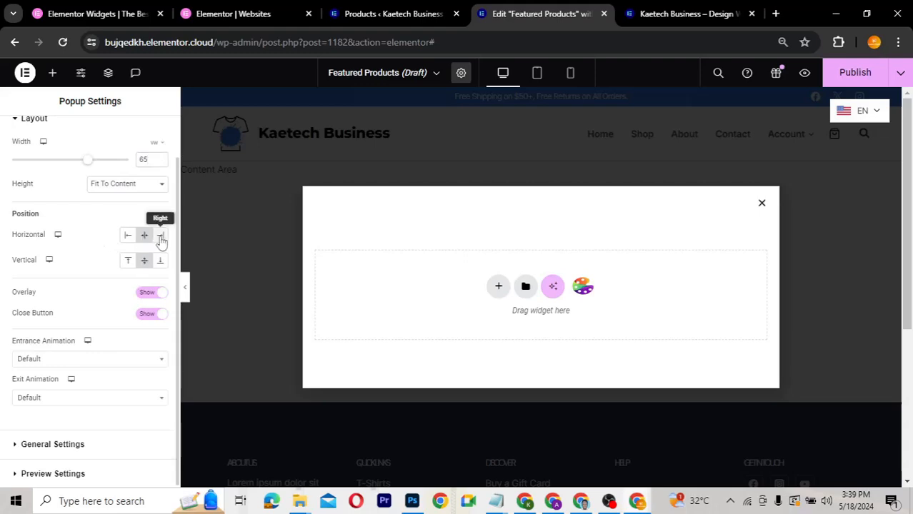
left_click(128, 236)
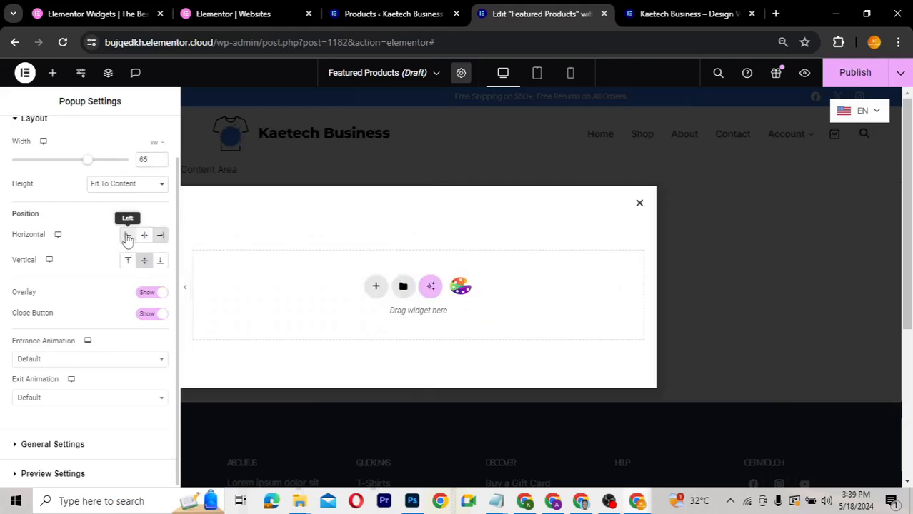
left_click(160, 261)
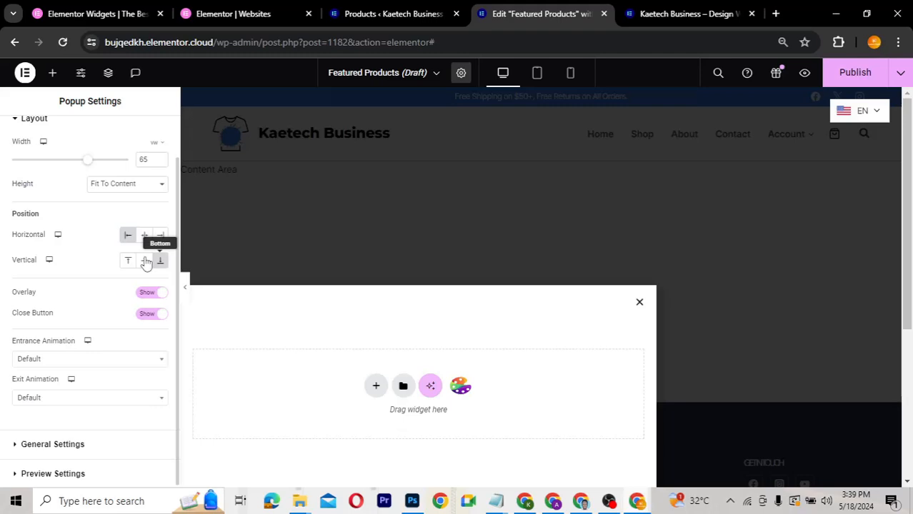
left_click(144, 261)
left_click(144, 236)
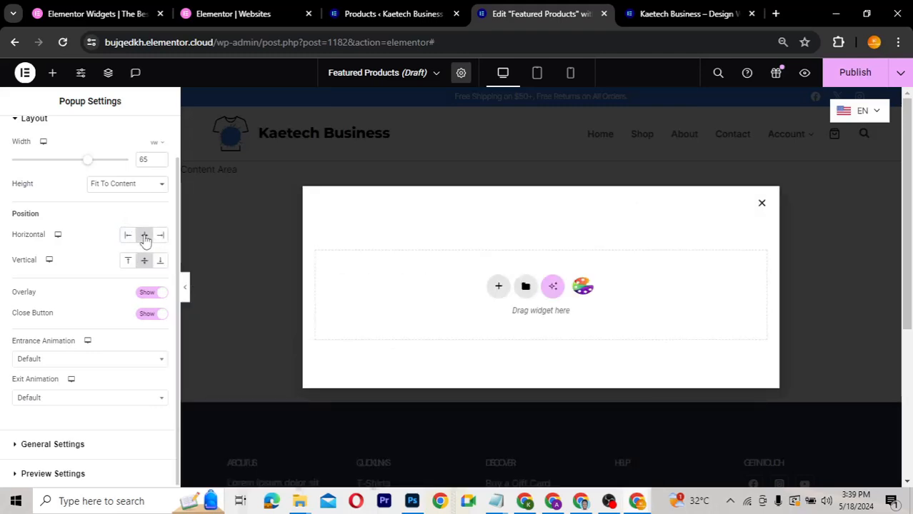
left_click(147, 293)
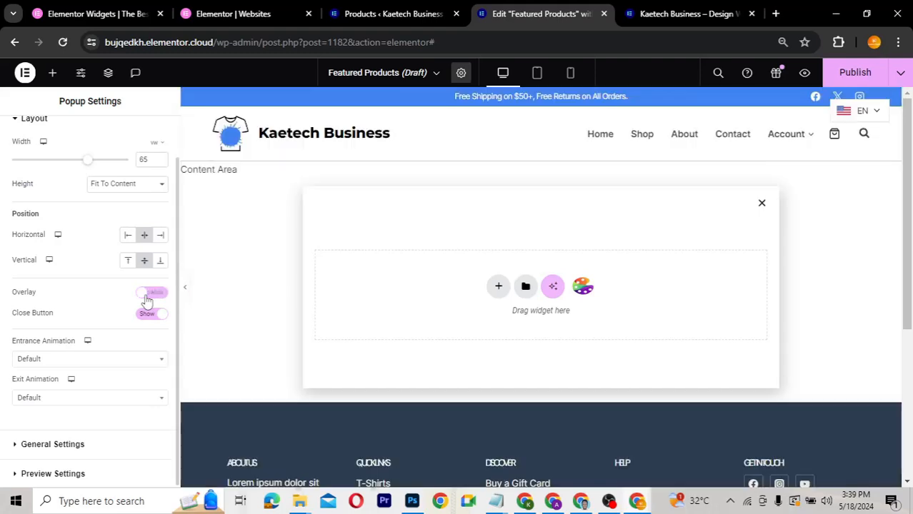
left_click(148, 294)
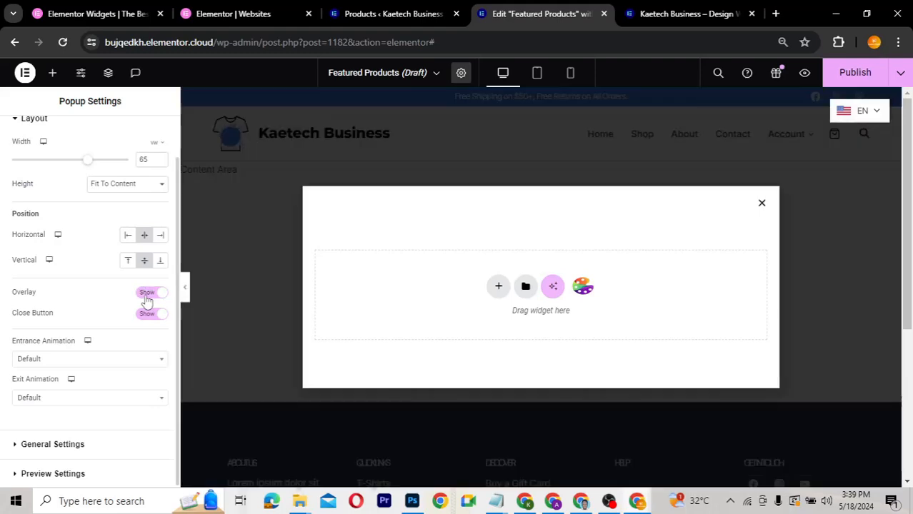
- Try hiding the popup's overlay and close button, returning both to shown
left_click(148, 293)
left_click(148, 293)
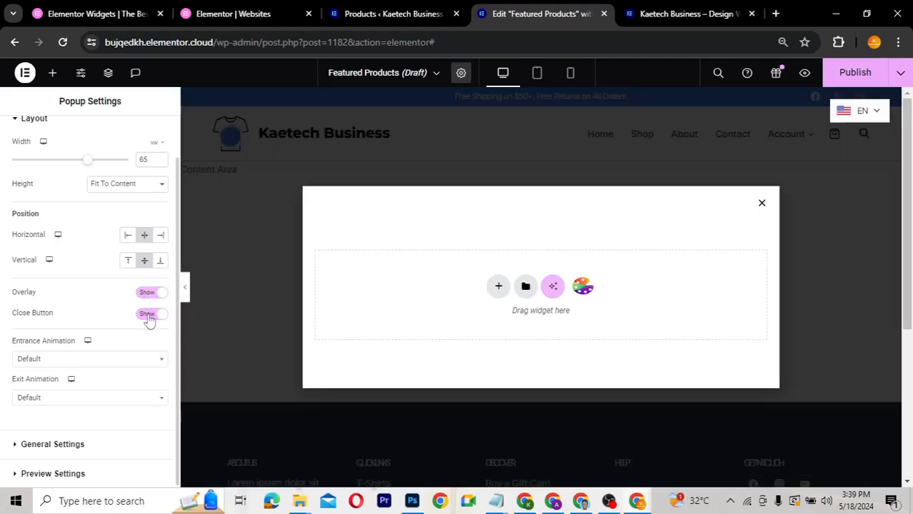
left_click(148, 315)
left_click(148, 317)
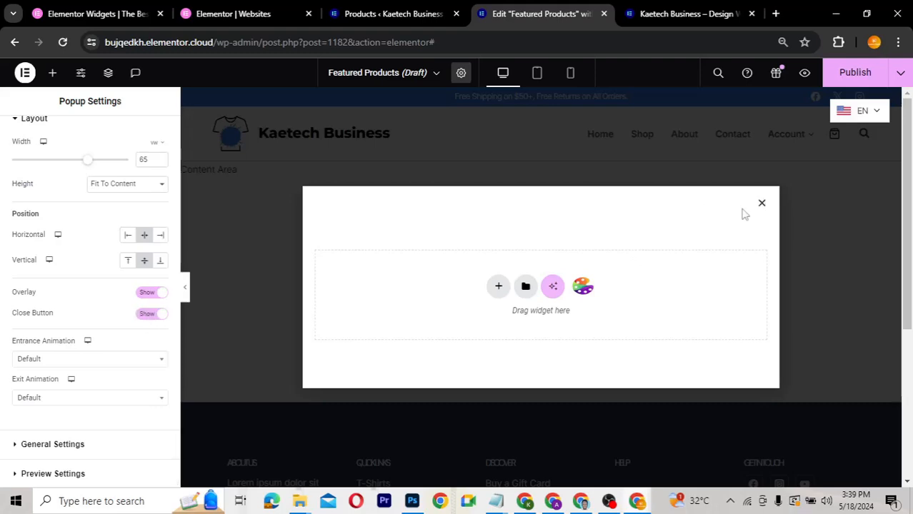
left_click(149, 315)
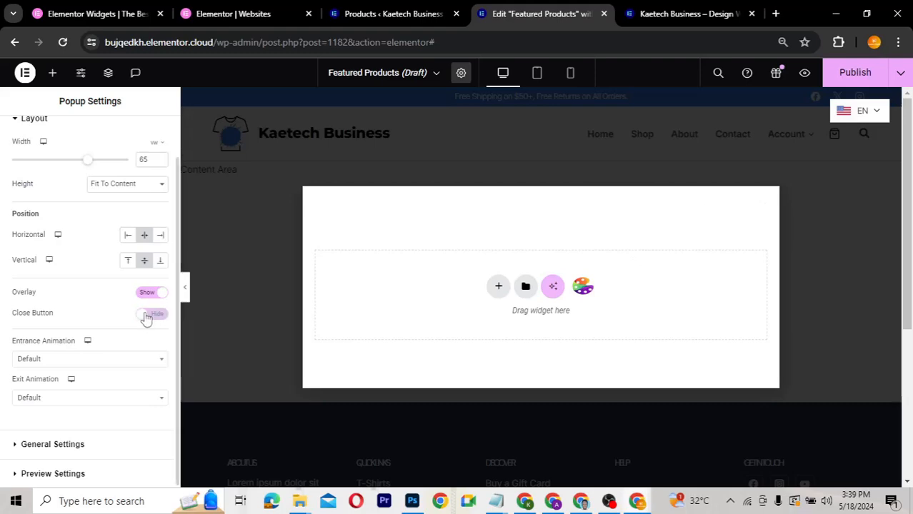
left_click(148, 315)
- Set the popup's entrance animation to Fade In and its exit animation to Fade Out
left_click(106, 359)
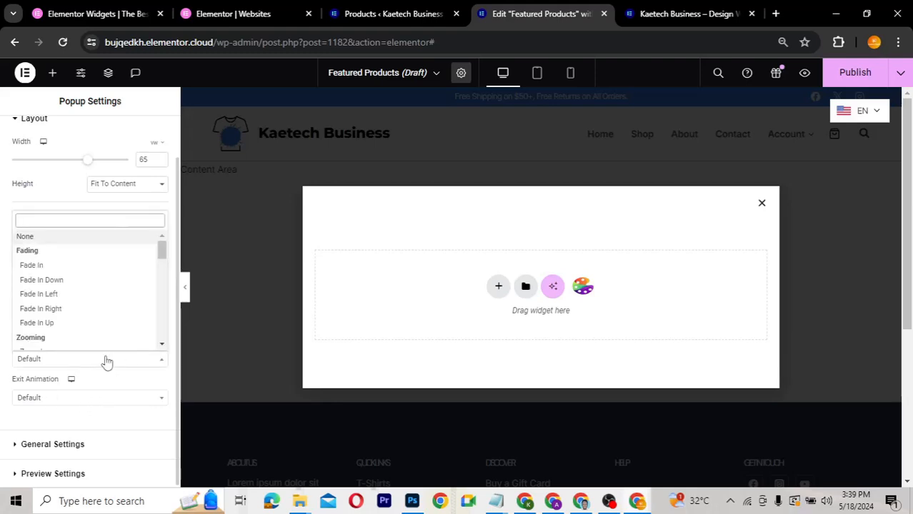
left_click(56, 266)
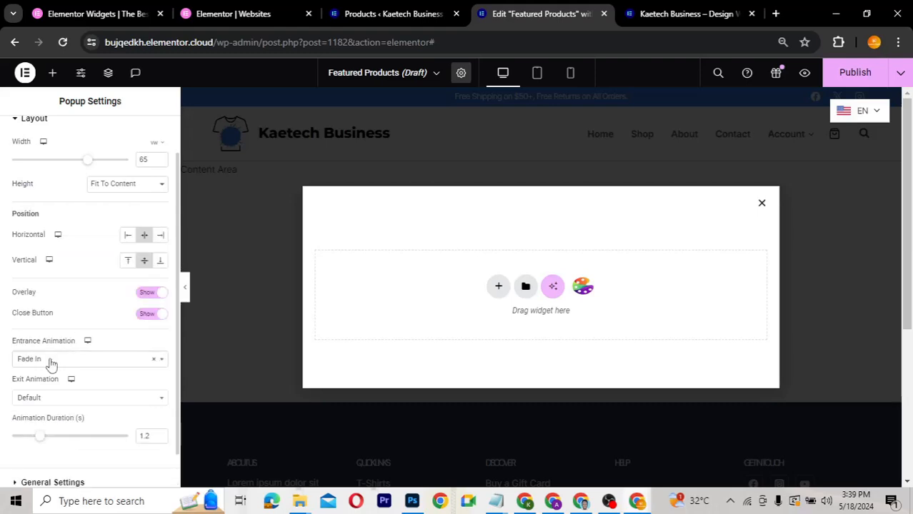
left_click(62, 398)
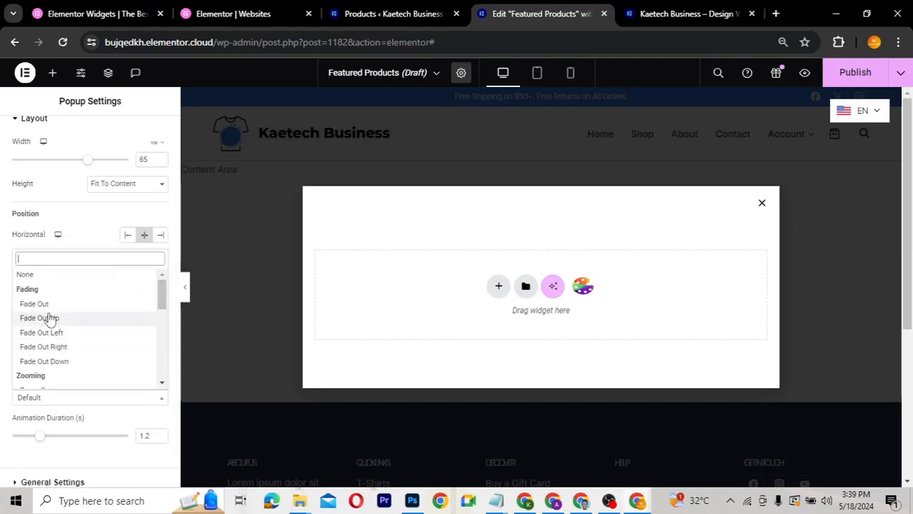
left_click(49, 305)
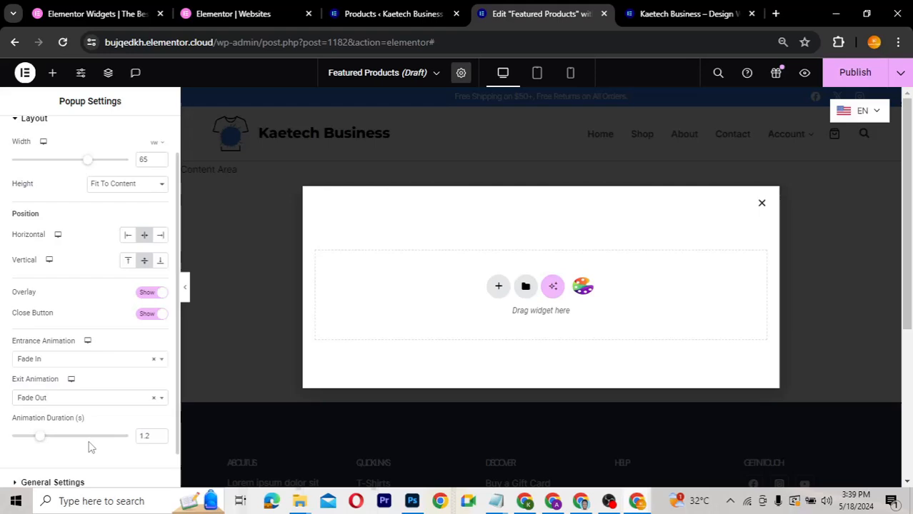
- Reduce the popup's animation duration to 0.9 seconds
left_click(159, 438)
left_click(160, 439)
left_click(160, 438)
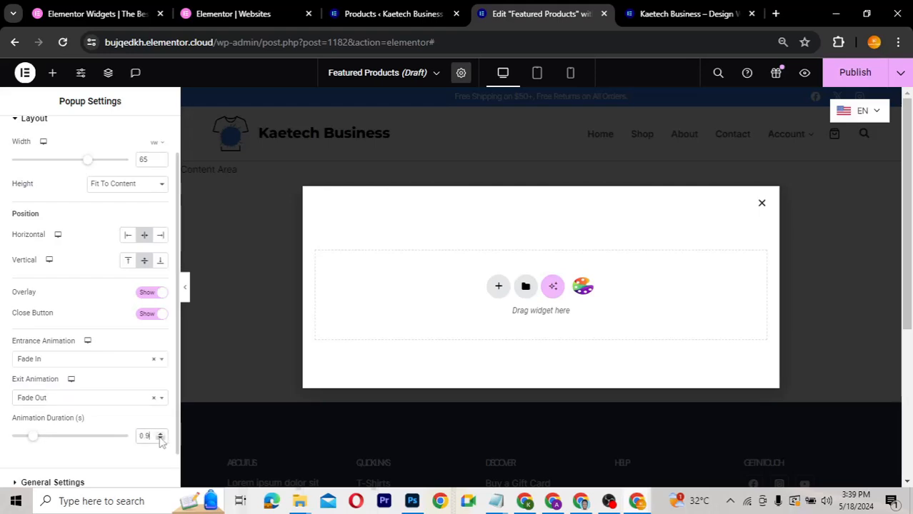
- Review the popup's general settings and preview settings, including the dynamic content preview choices, without changing them
scroll(83, 471, "down", 1)
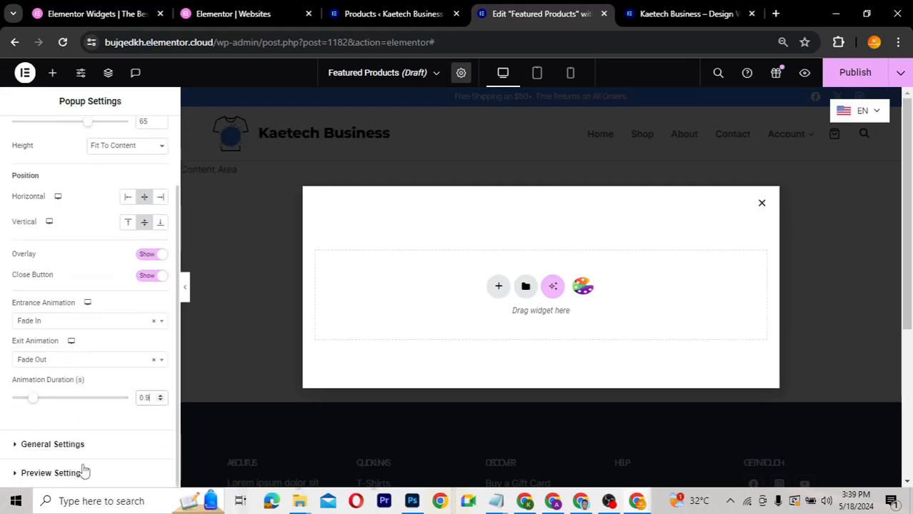
left_click(19, 444)
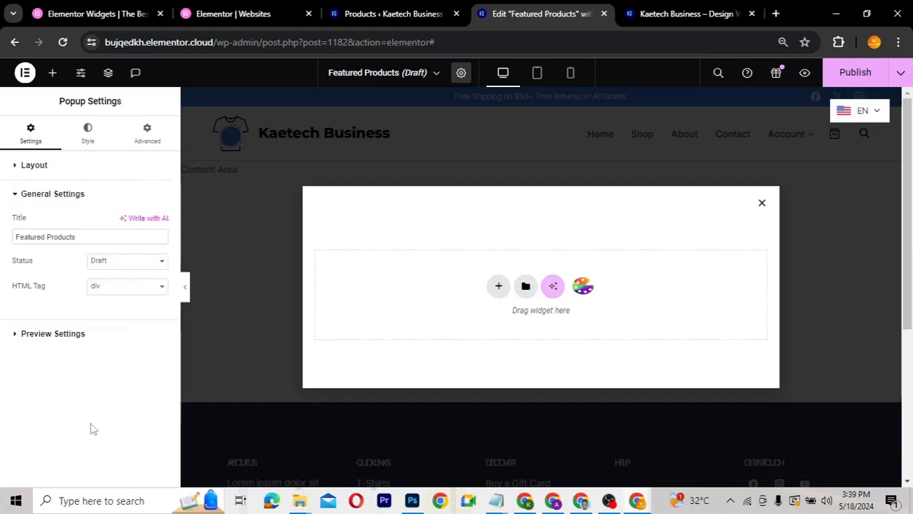
left_click(18, 336)
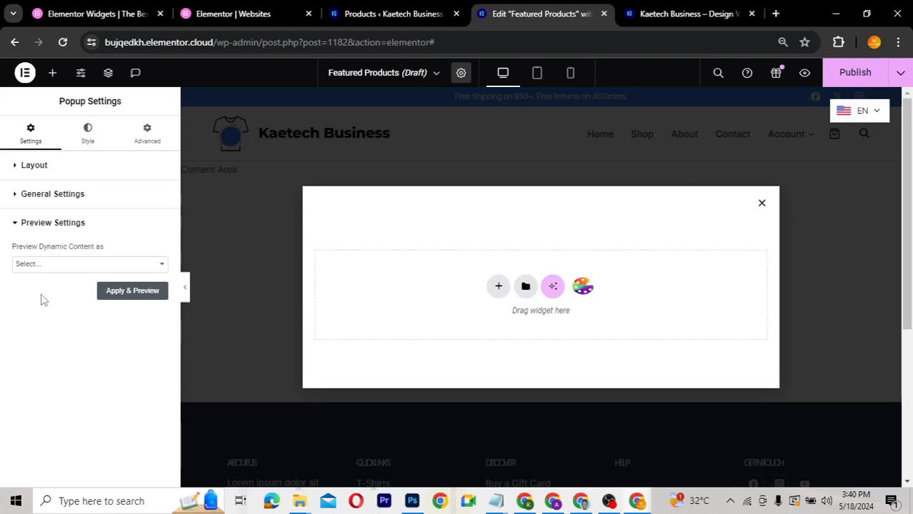
left_click(63, 267)
left_click(65, 437)
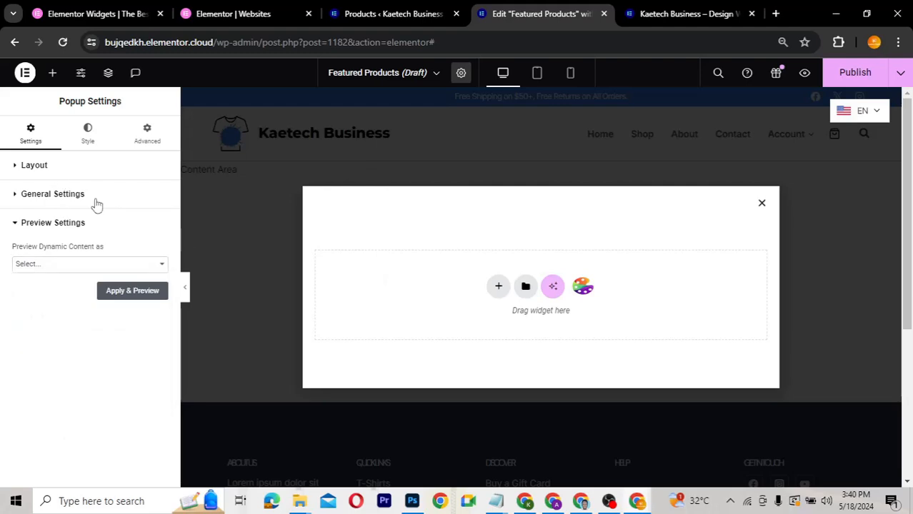
- Set the popup's padding to 25 px on all four sides in its advanced settings
left_click(144, 136)
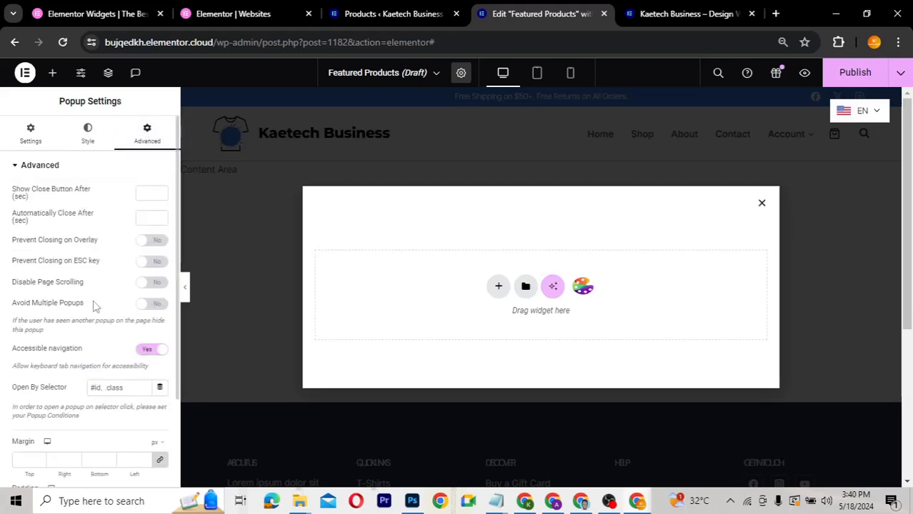
scroll(92, 305, "down", 2)
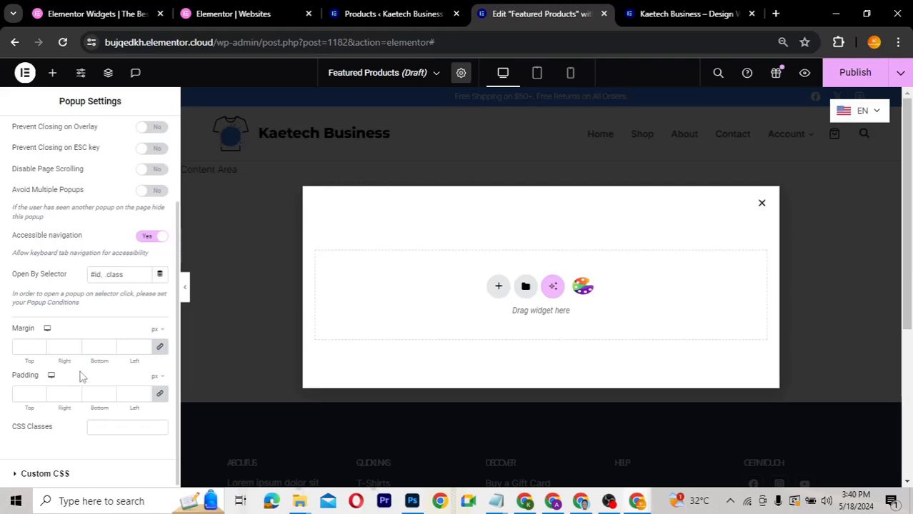
left_click(18, 397)
type("25")
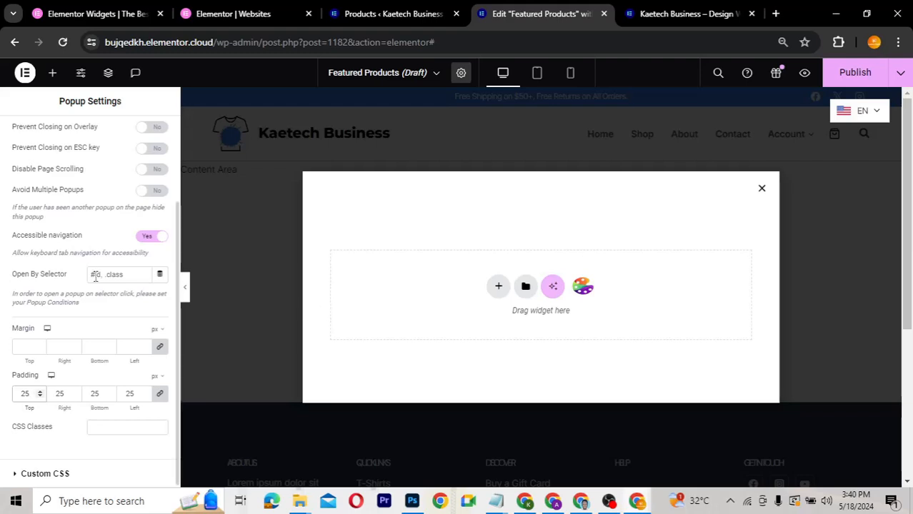
- Add a Flexbox container with the single-column, downward-direction structure to the popup
scroll(93, 275, "up", 3)
left_click(30, 129)
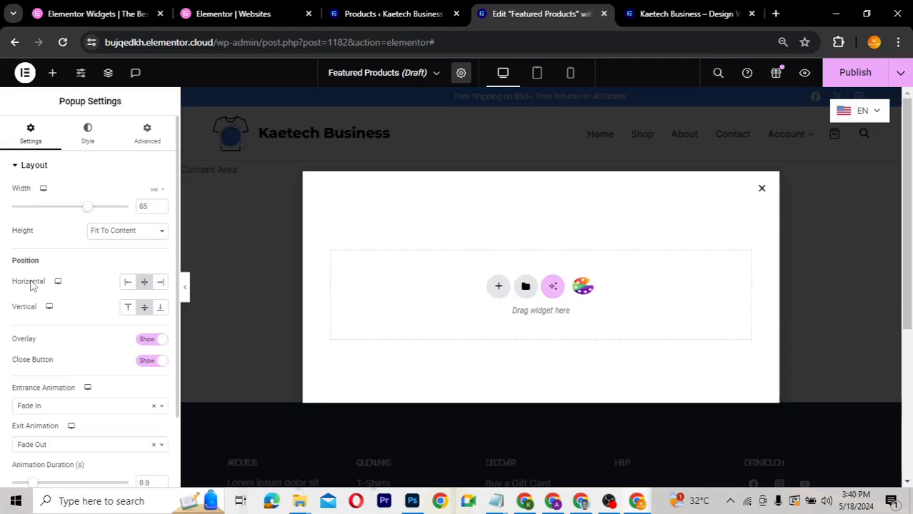
left_click(54, 75)
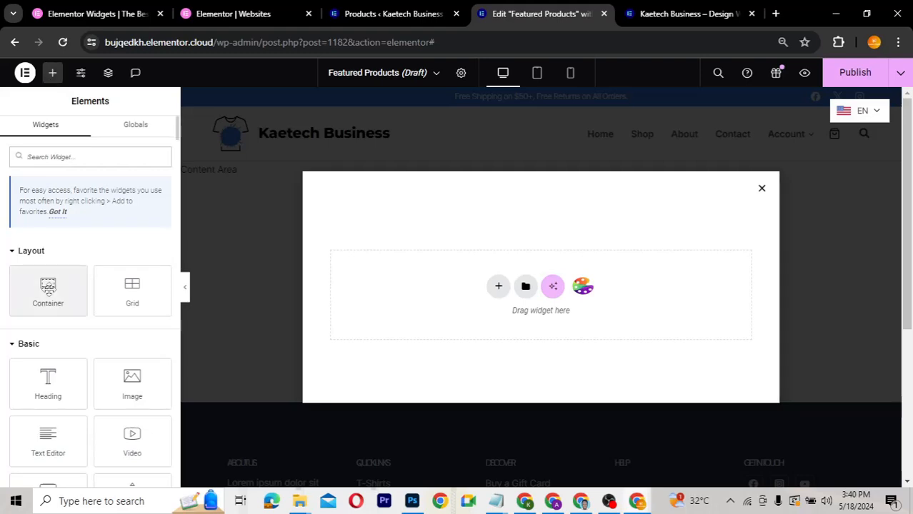
left_click(498, 287)
left_click(505, 305)
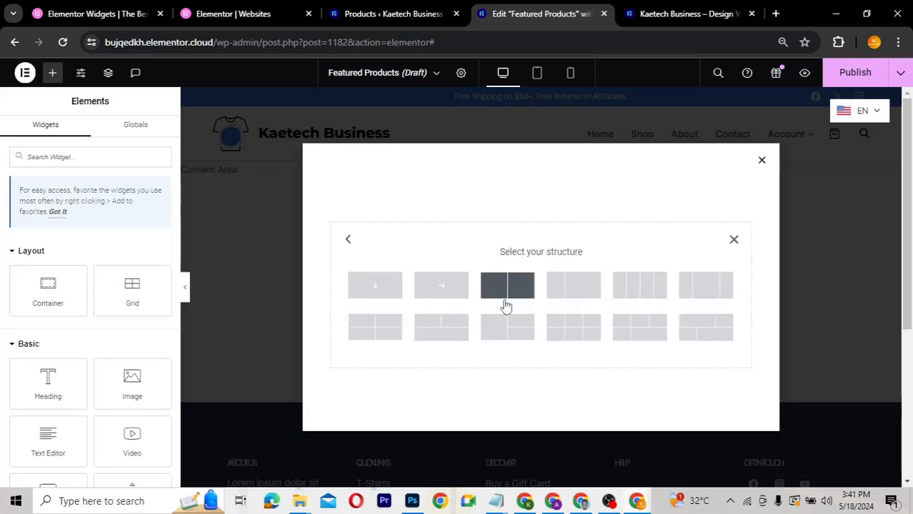
left_click(376, 287)
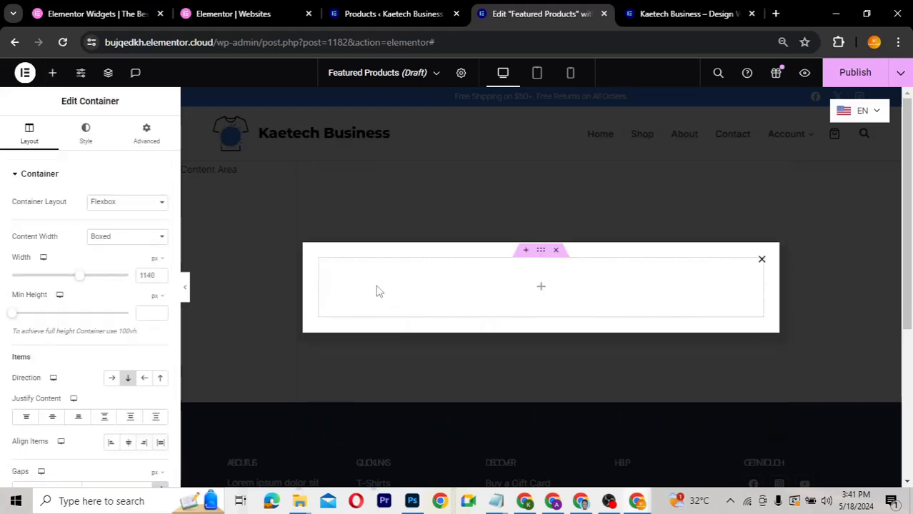
- Search the widgets for "products" and place the Products widget inside the popup's empty container
left_click(542, 290)
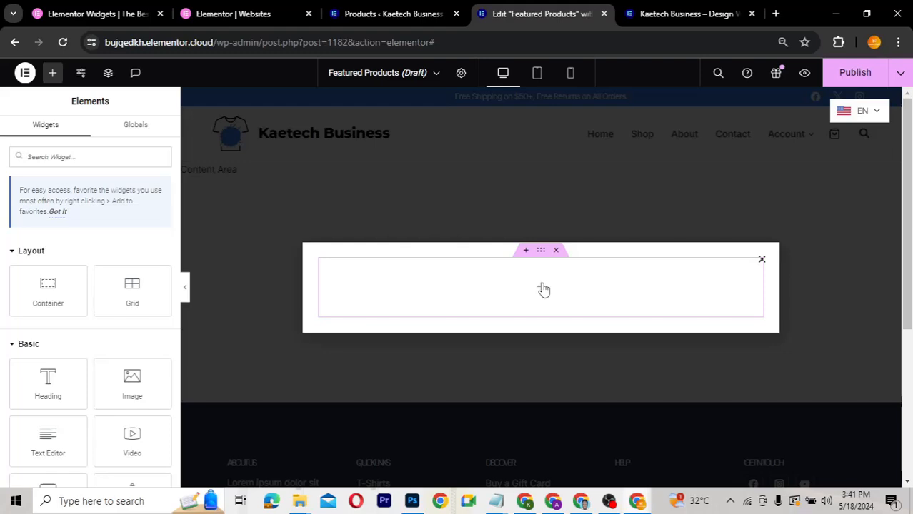
left_click(62, 156)
type("pro")
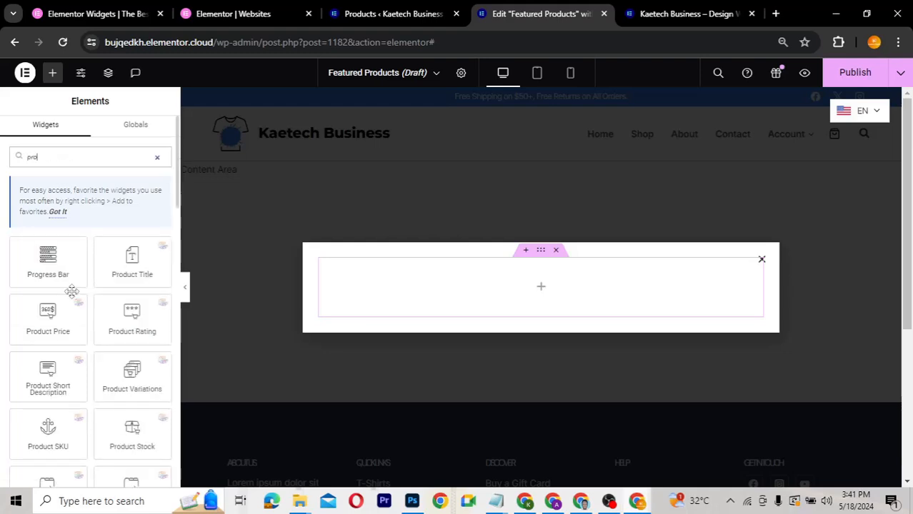
type("ducts")
scroll(72, 291, "down", 1)
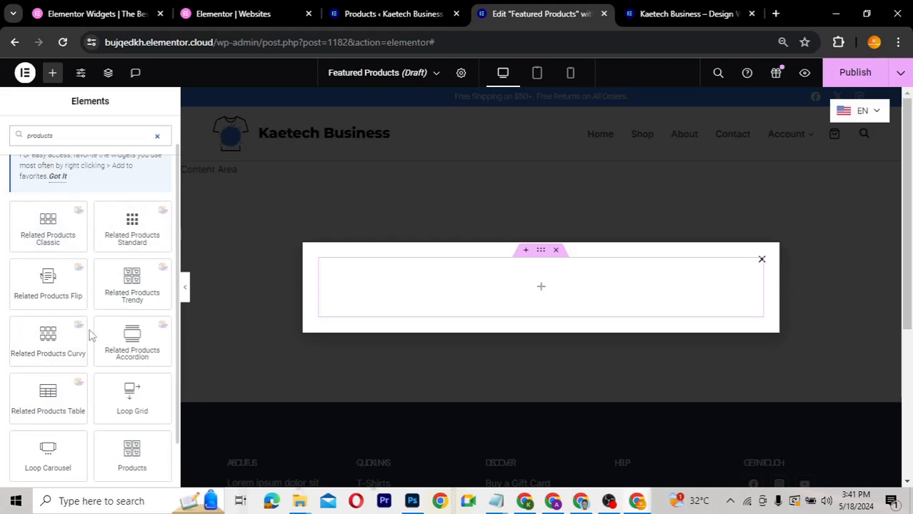
scroll(89, 334, "down", 2)
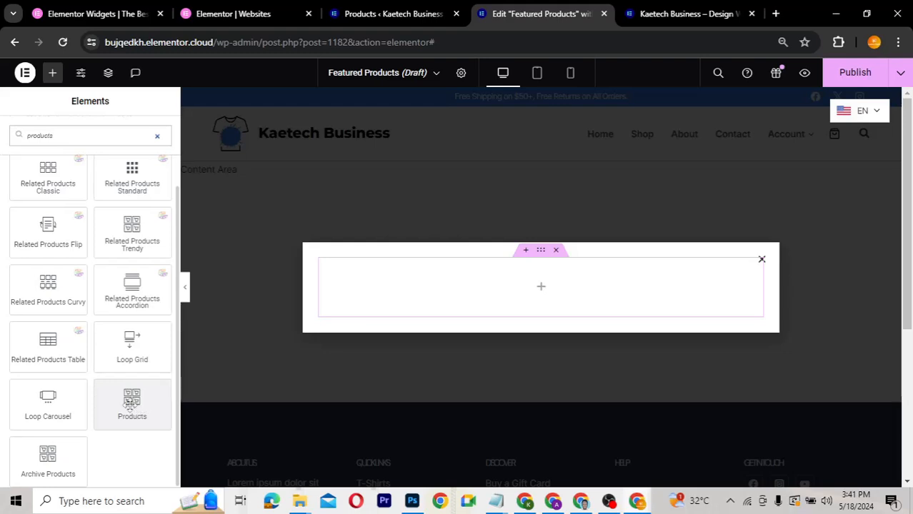
left_click_drag(129, 403, 500, 300)
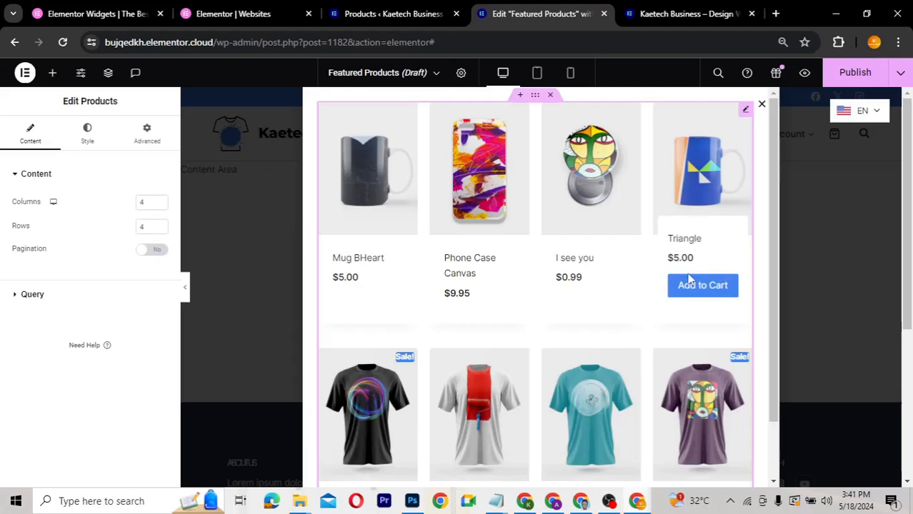
- Set the Products widget to show 3 columns and 1 row
scroll(589, 331, "down", 1)
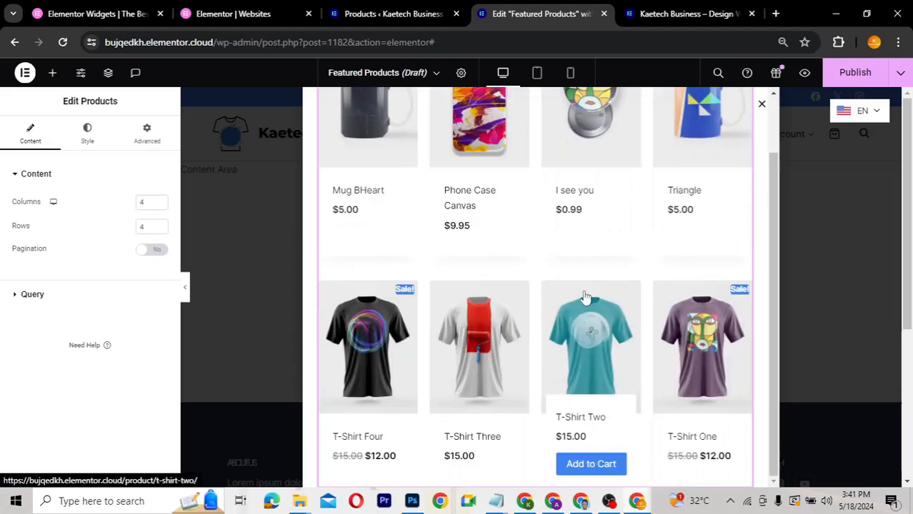
scroll(585, 297, "up", 1)
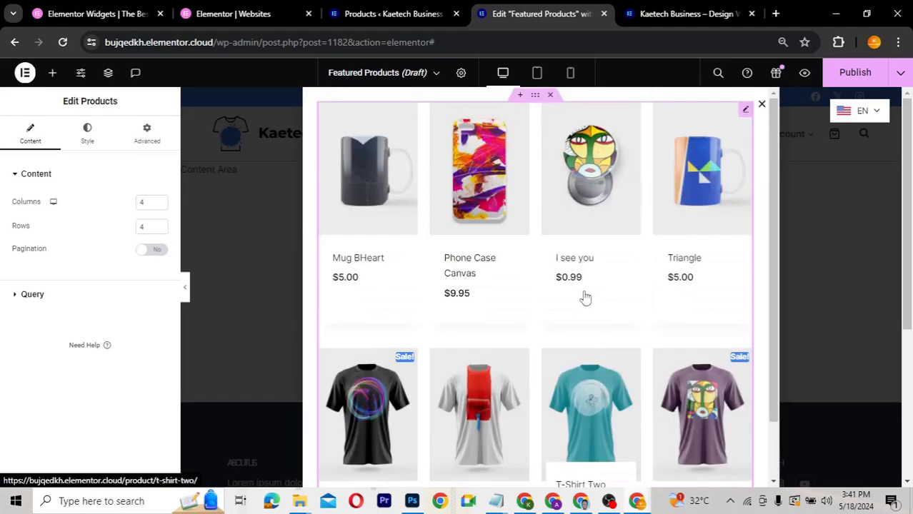
double_click(148, 202)
type("3")
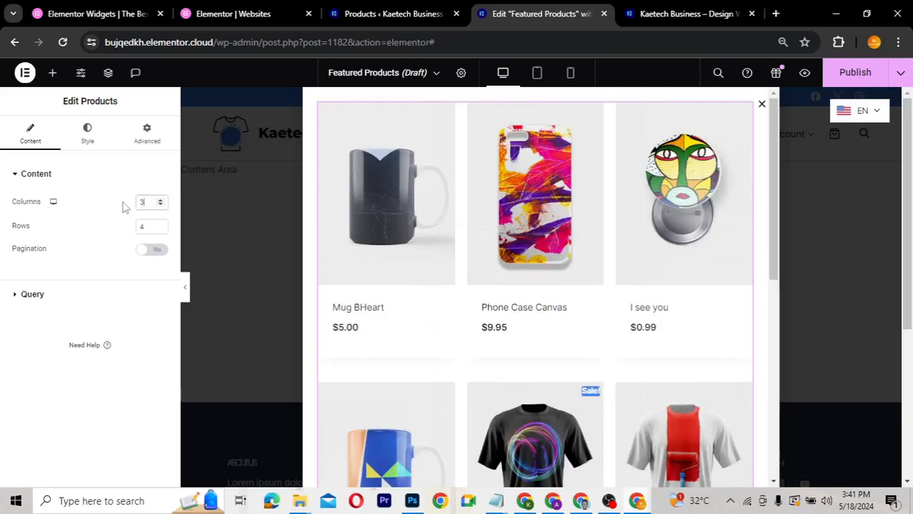
key("Tab")
type("1")
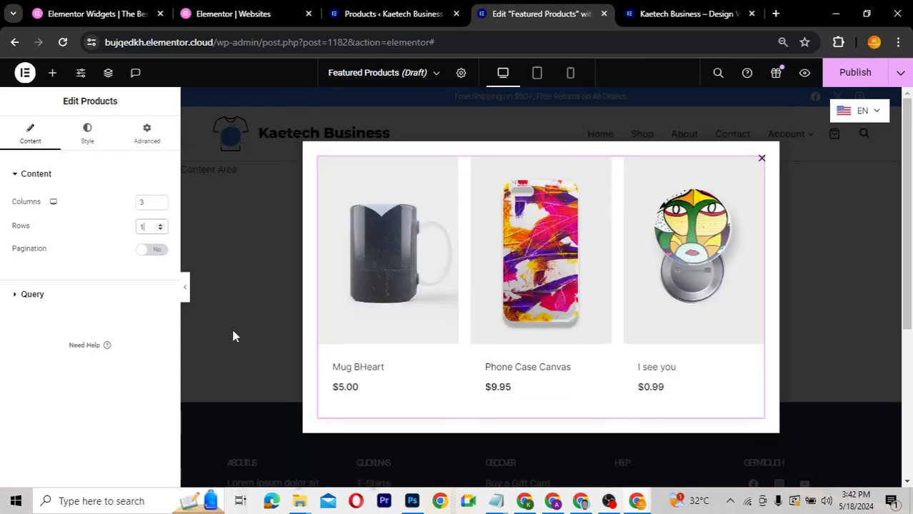
- Change the Products widget's query source to Featured
left_click(29, 294)
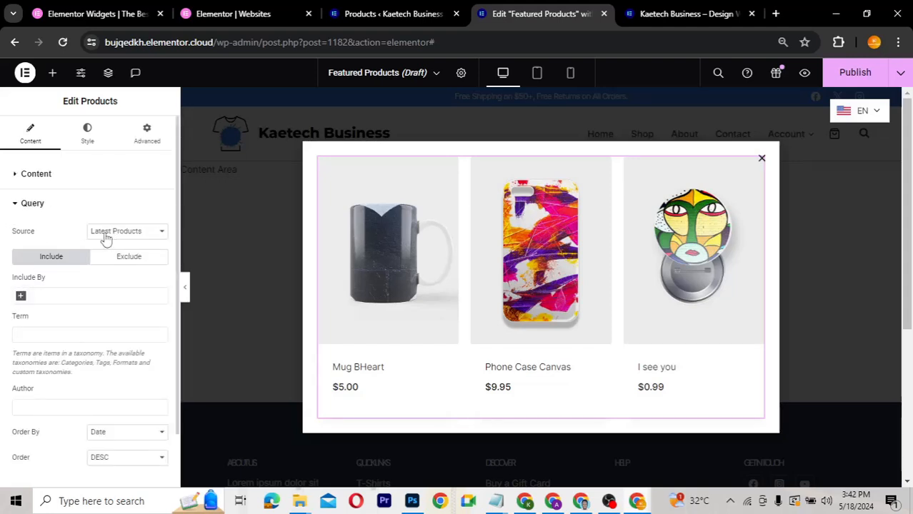
left_click(139, 235)
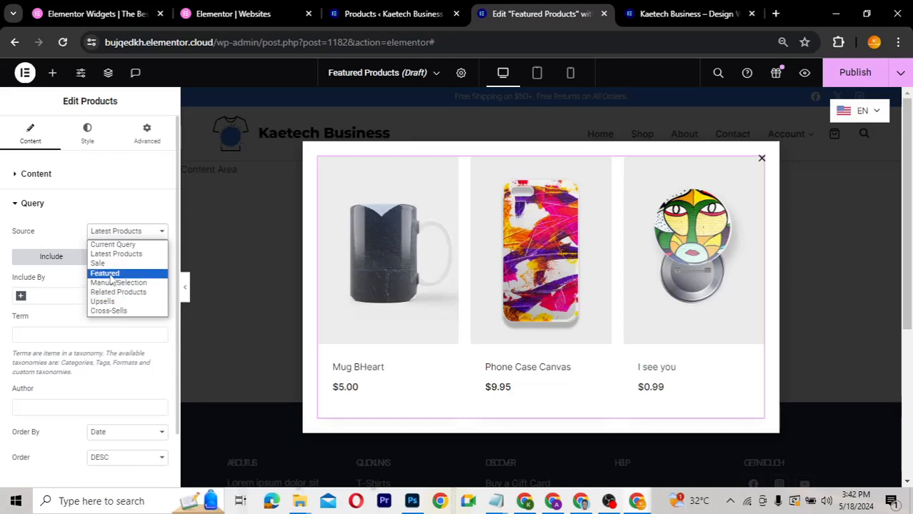
left_click(105, 273)
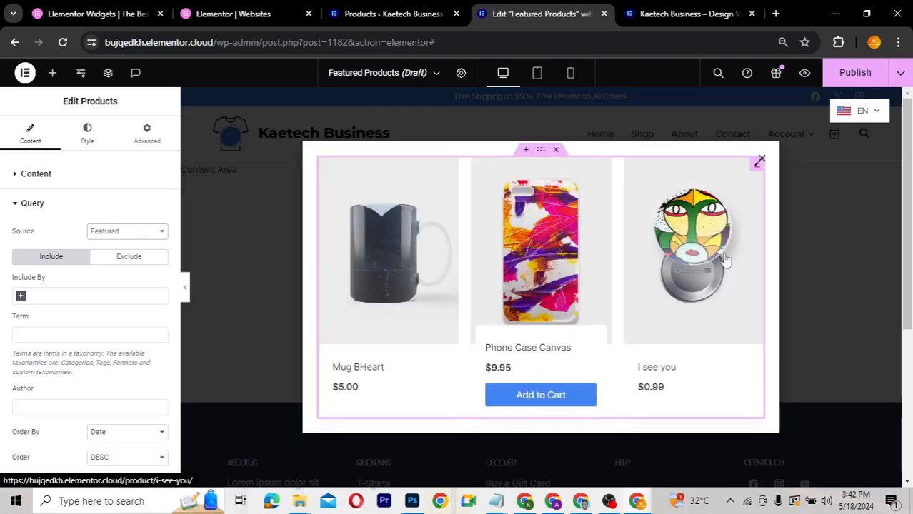
scroll(132, 319, "down", 1)
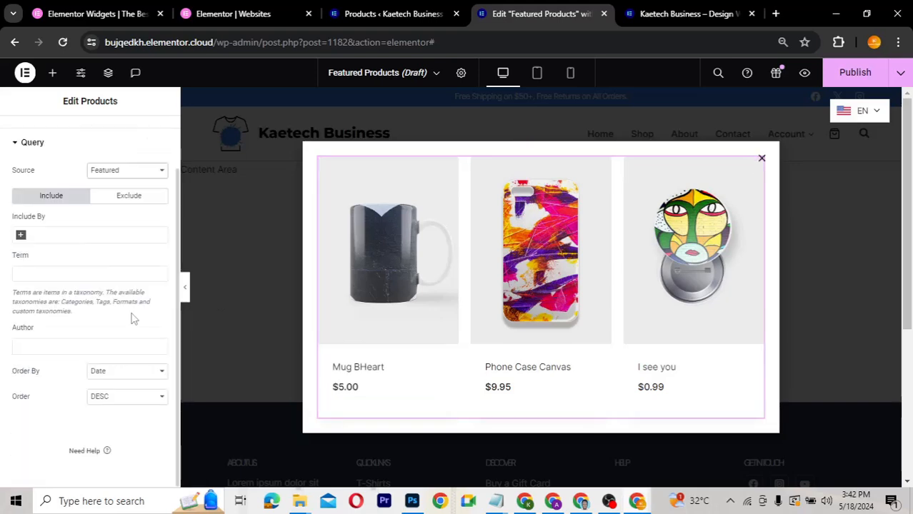
scroll(132, 319, "up", 1)
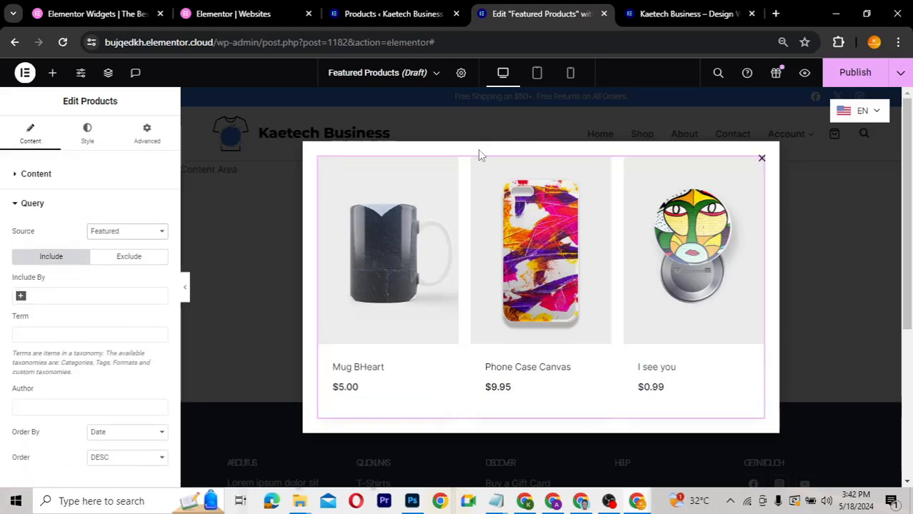
- Center-align the product titles and prices in the Products widget
left_click(87, 135)
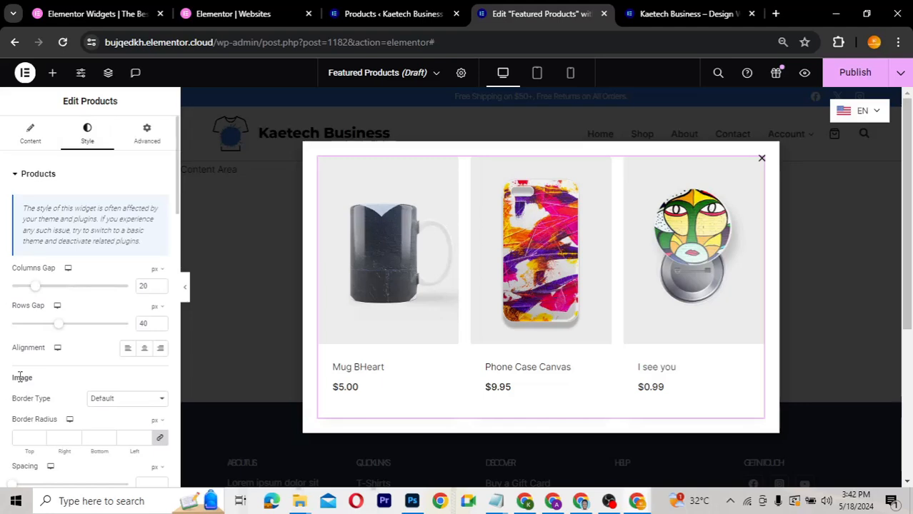
scroll(20, 377, "down", 2)
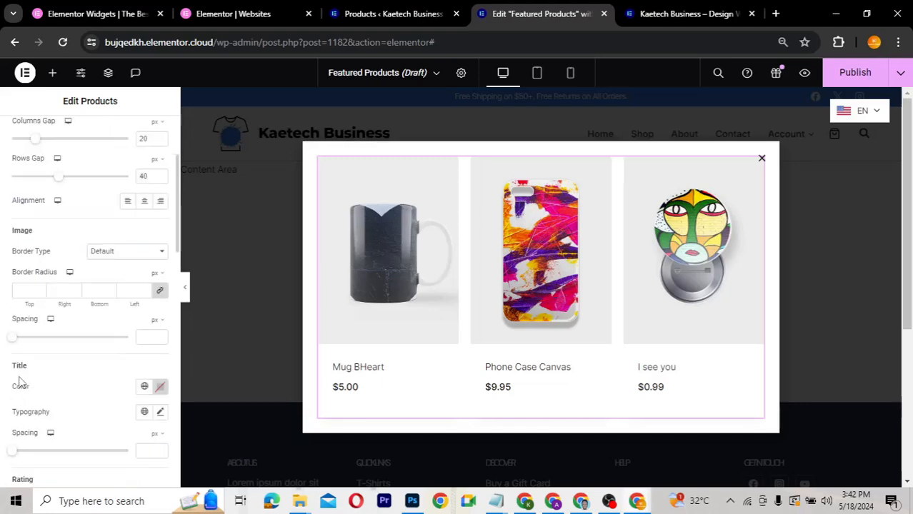
scroll(20, 382, "up", 2)
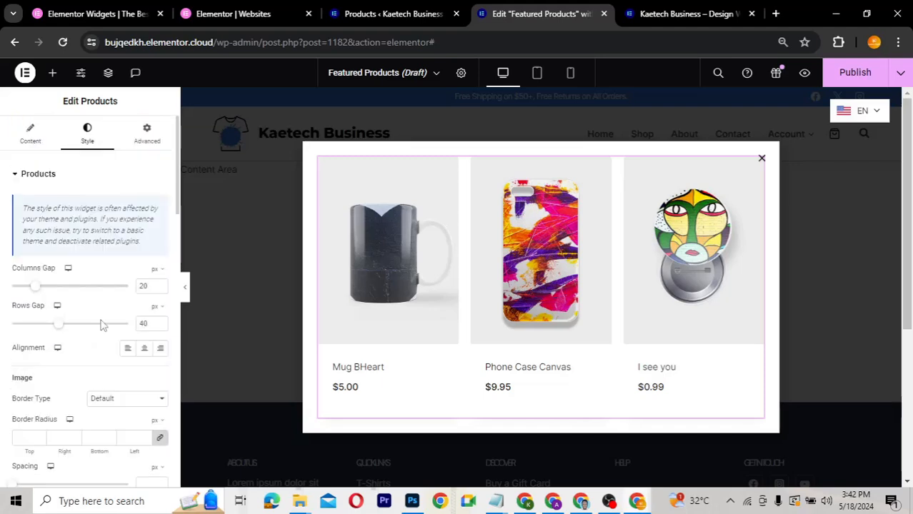
left_click(144, 350)
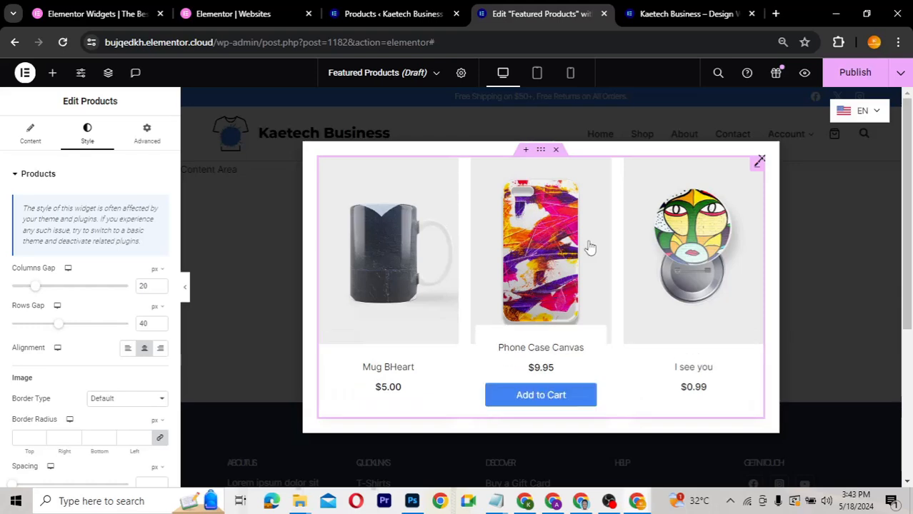
left_click(526, 151)
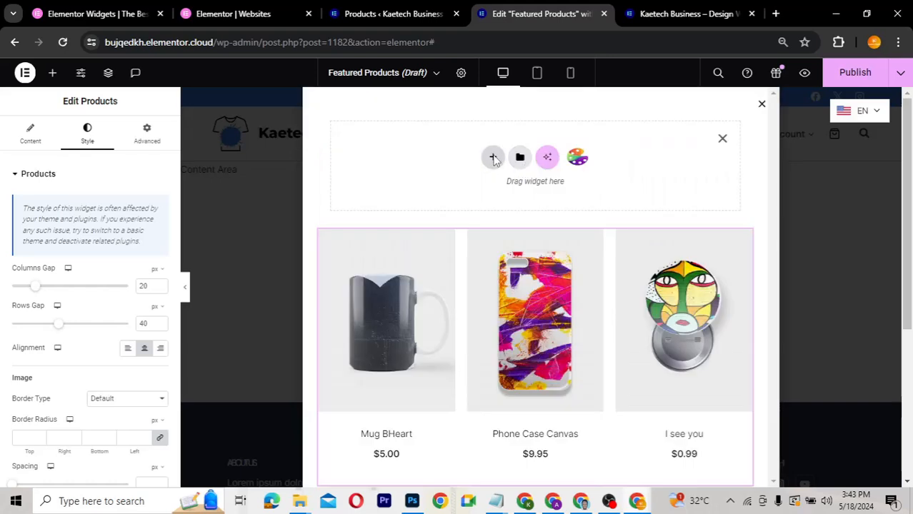
left_click(492, 156)
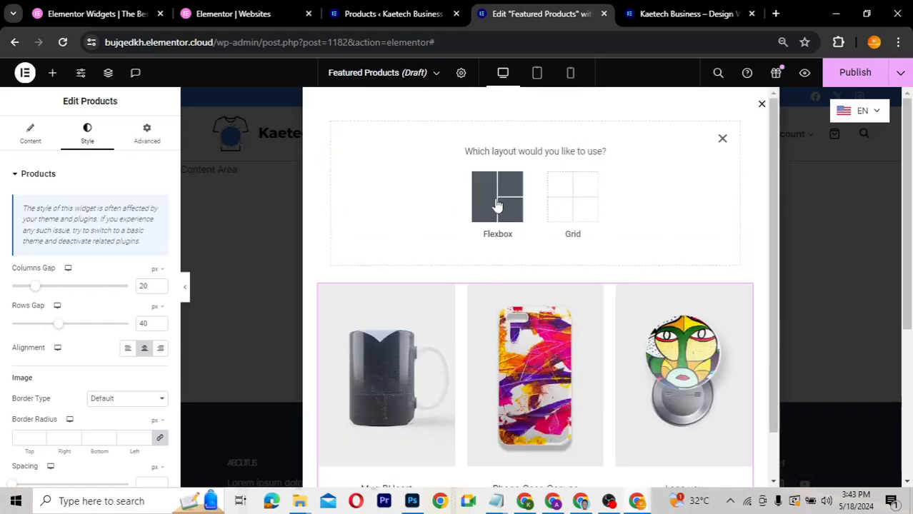
left_click(498, 205)
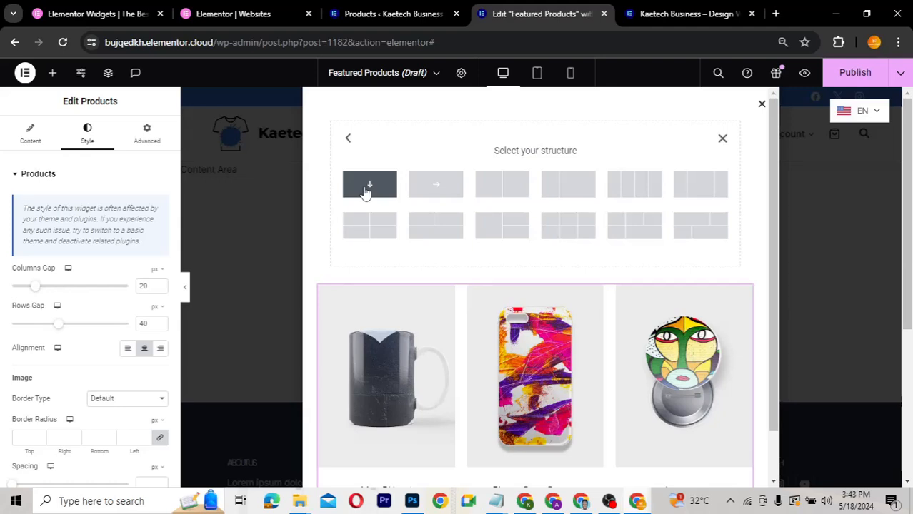
left_click(368, 186)
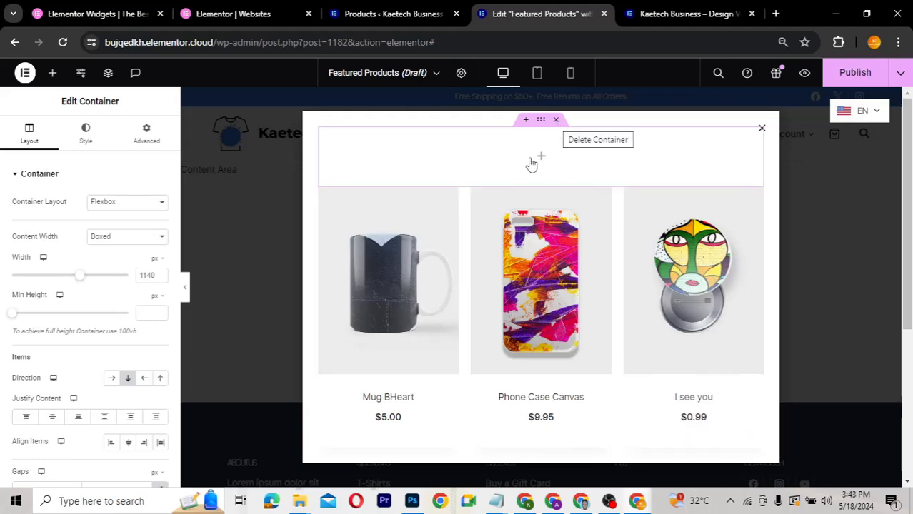
key("Delete")
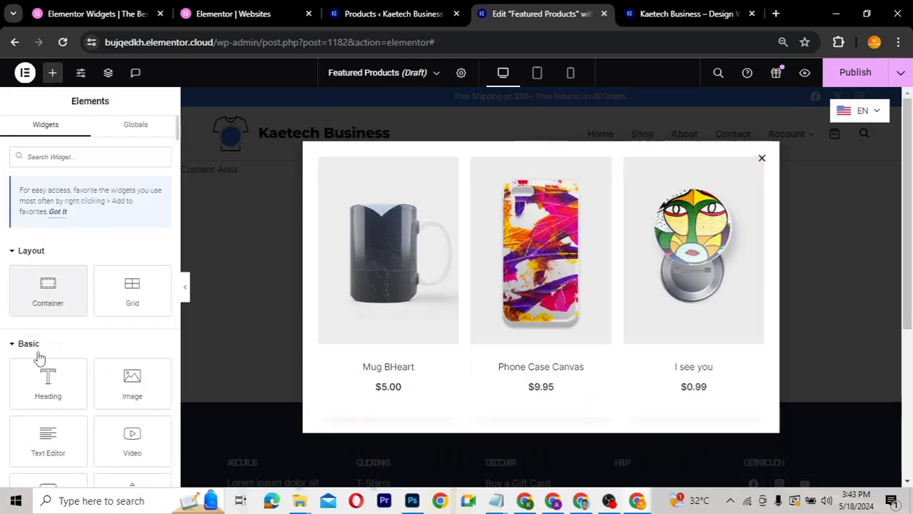
- Add a Heading widget above the products in the popup with the title "Featured Produts"
left_click_drag(48, 379, 517, 166)
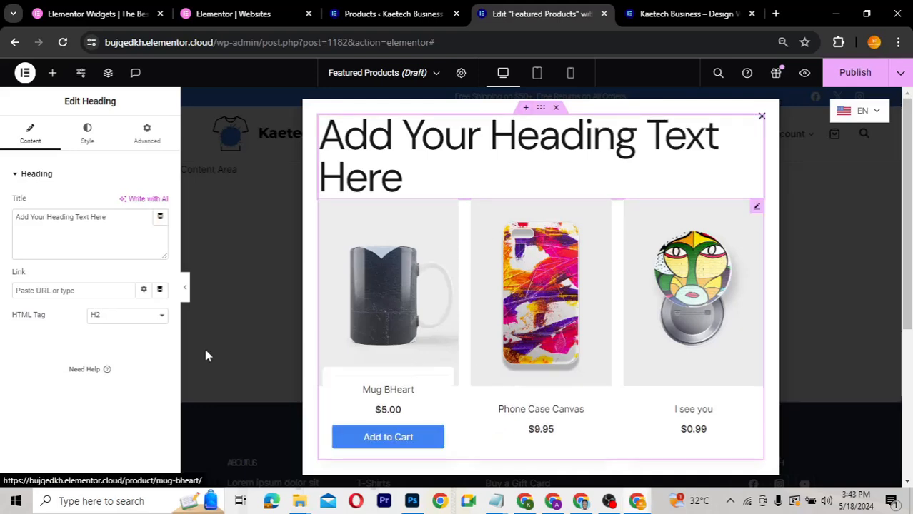
left_click_drag(106, 217, 2, 228)
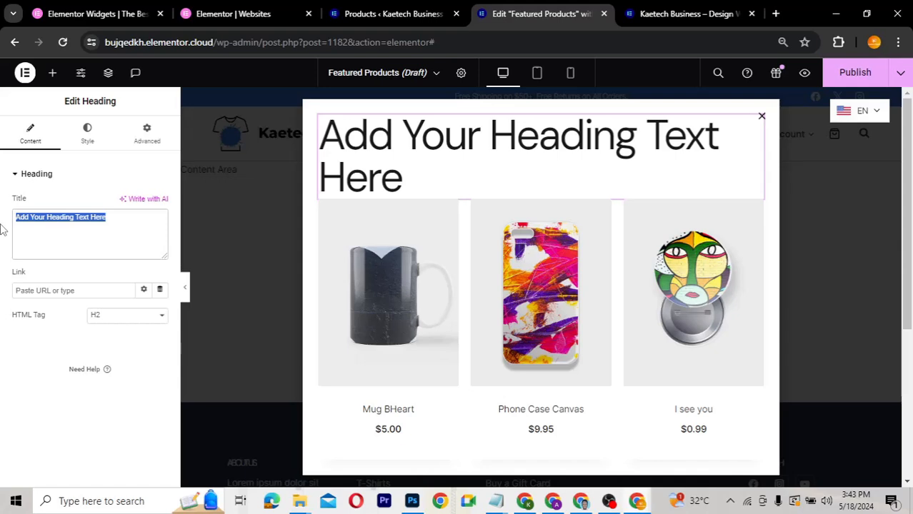
type("F")
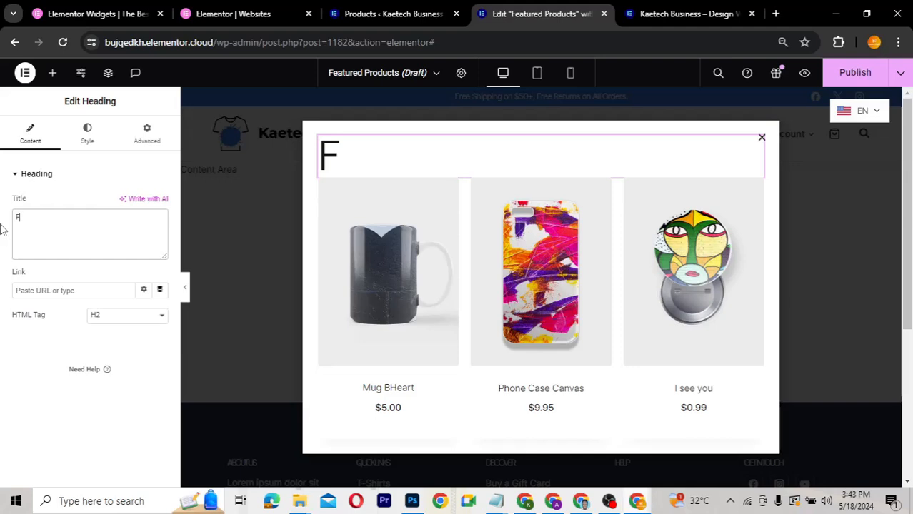
type("eatured Produts")
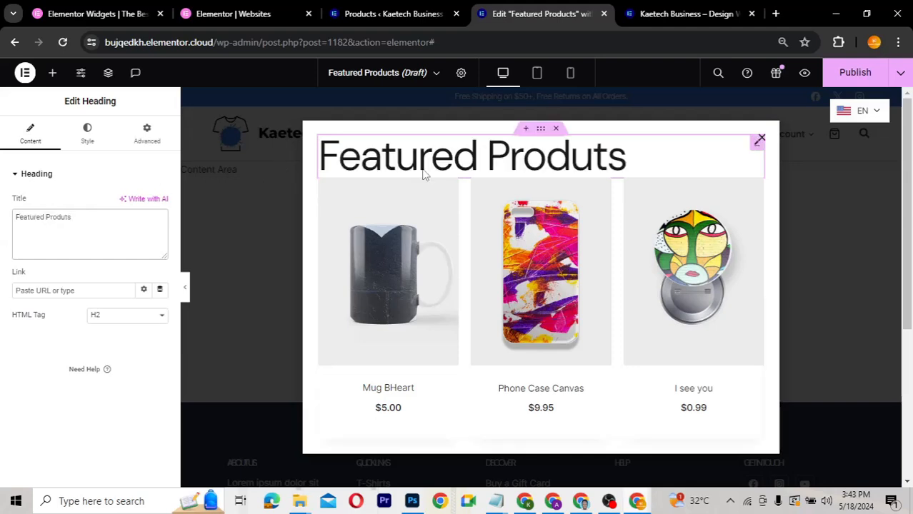
- Center the "Featured Produts" heading and give it an unlinked bottom margin of 20 px
left_click(88, 140)
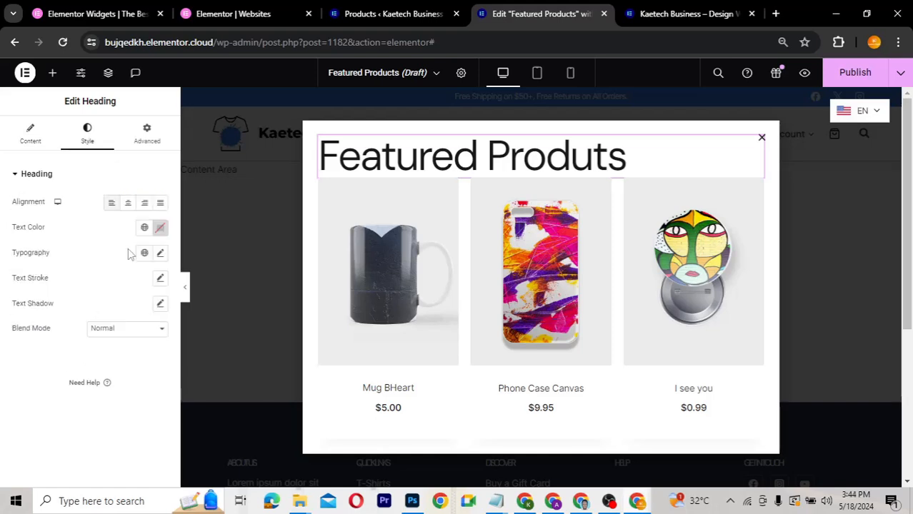
left_click(129, 205)
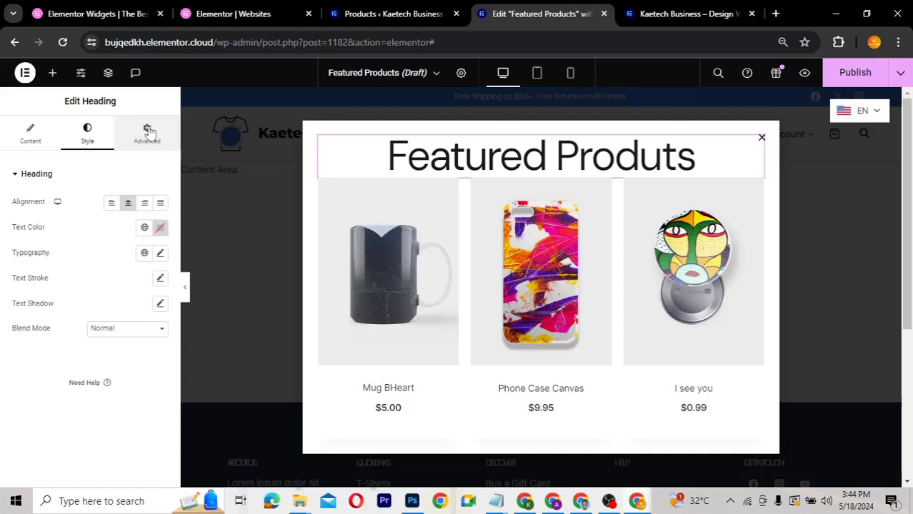
left_click(147, 133)
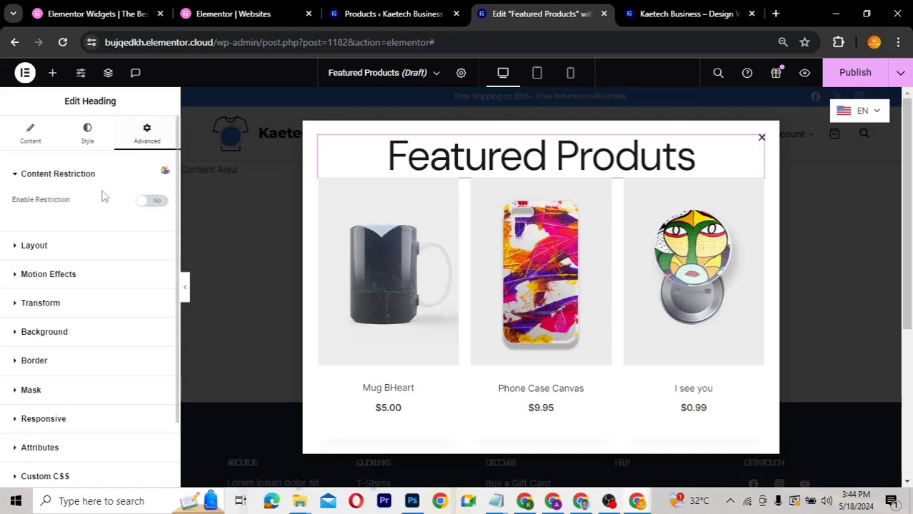
left_click(75, 245)
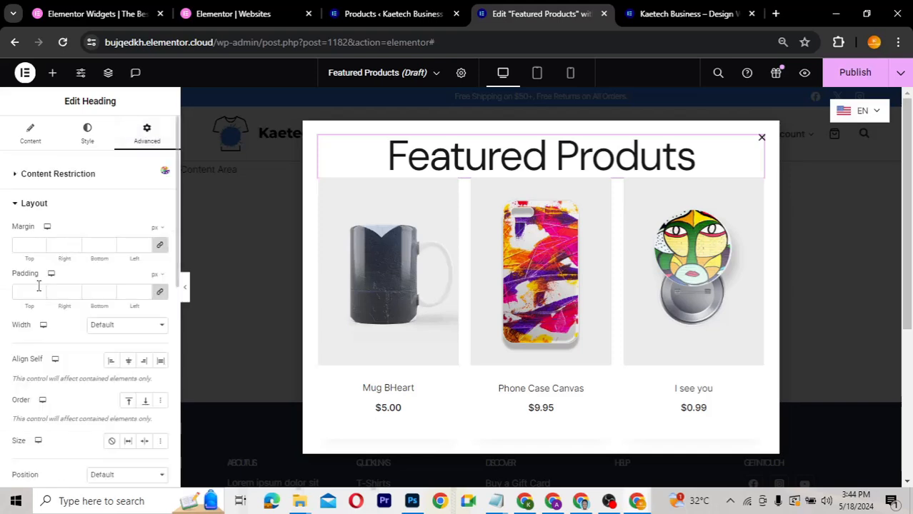
left_click(161, 245)
left_click(93, 245)
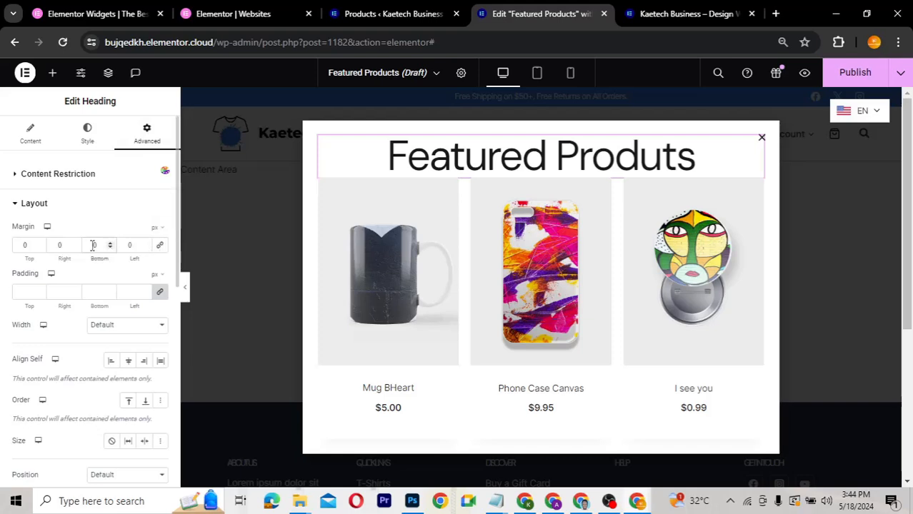
type("2")
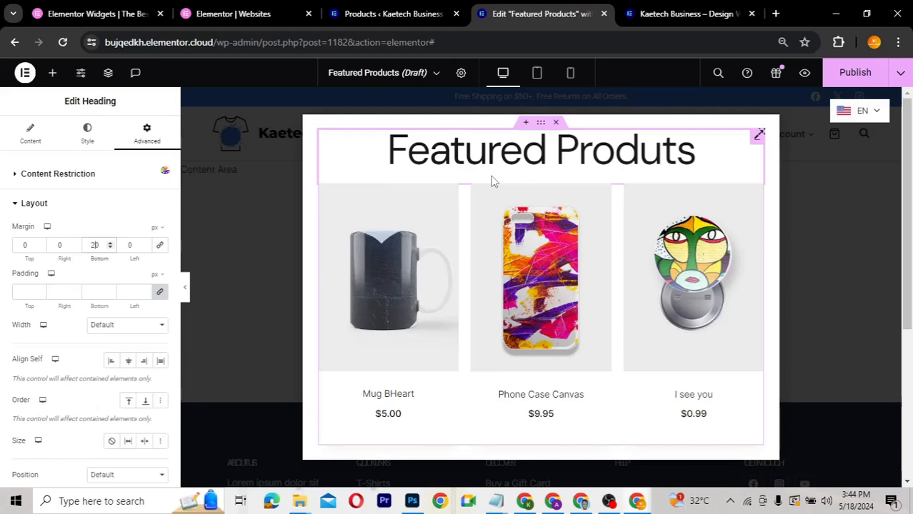
- Add a second Heading widget above the "Featured Produts" heading with the title "GET OUR"
mouse_move(497, 203)
left_click(54, 74)
left_click_drag(62, 364, 487, 143)
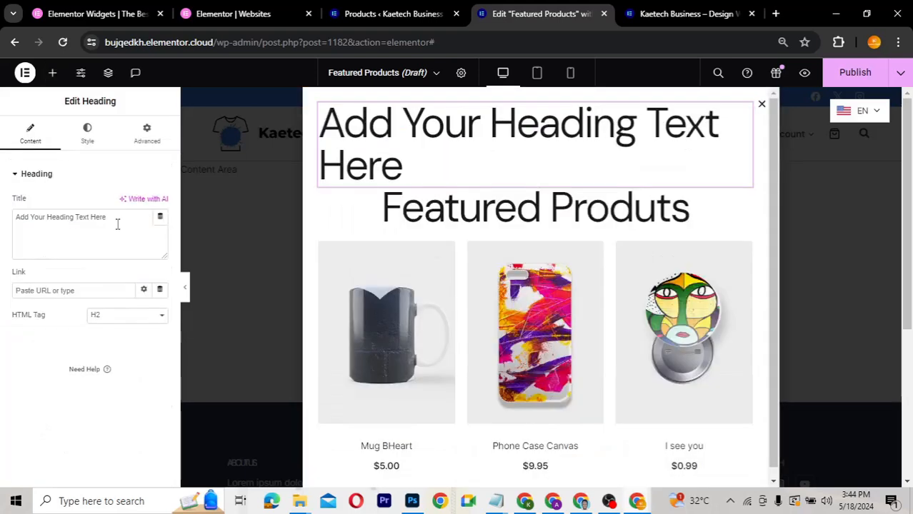
left_click_drag(113, 218, 2, 217)
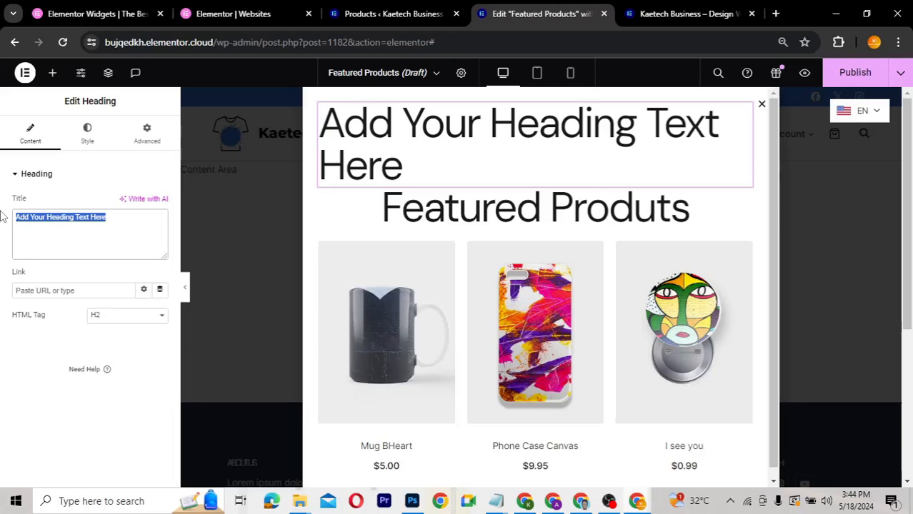
type("OUR")
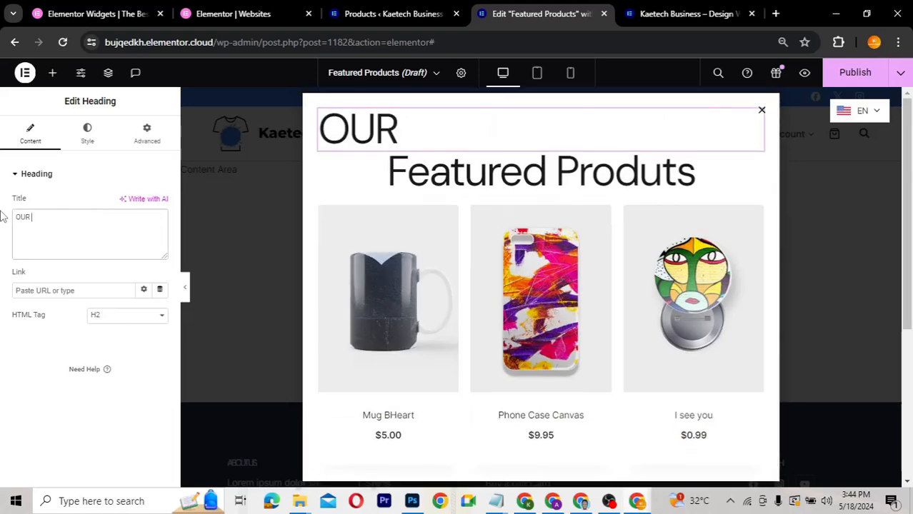
key("BackSpace")
key("BackSpace")
key("BackSpace")
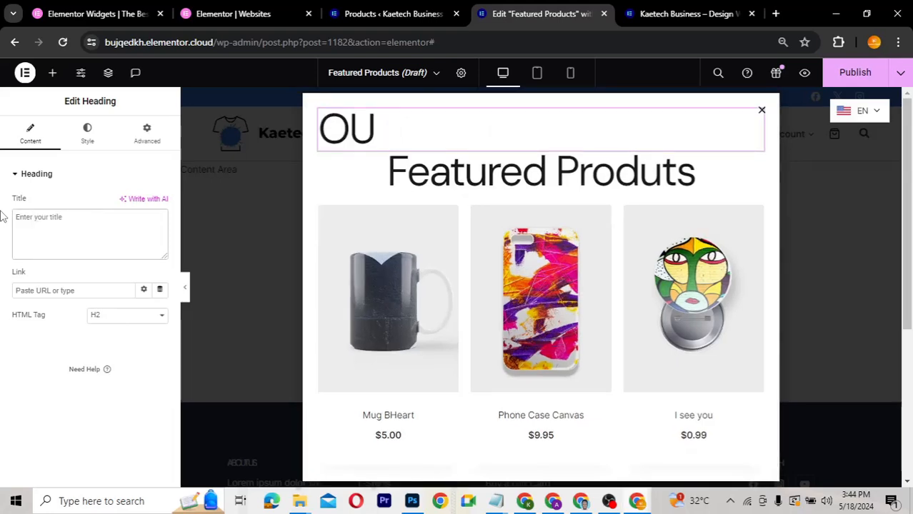
type("GET")
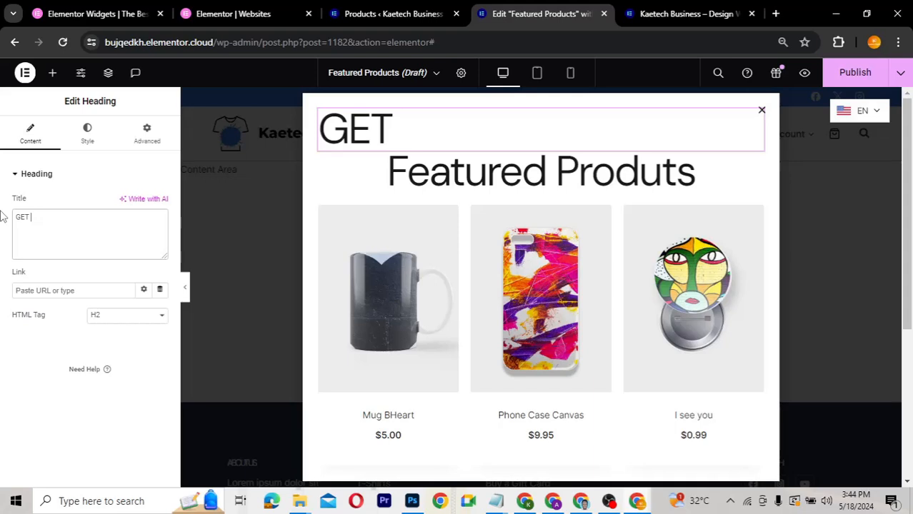
type("OUR")
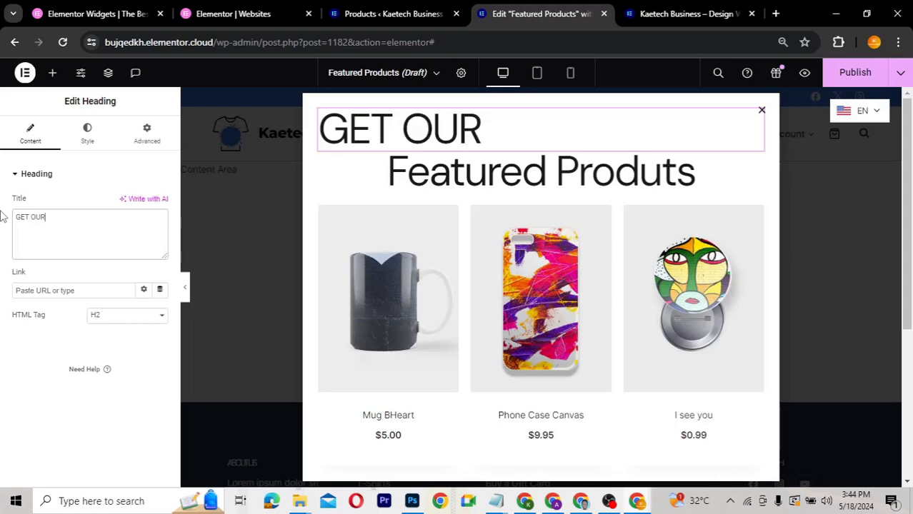
- Center the "GET OUR" heading and set its font size to 25 px
left_click(86, 134)
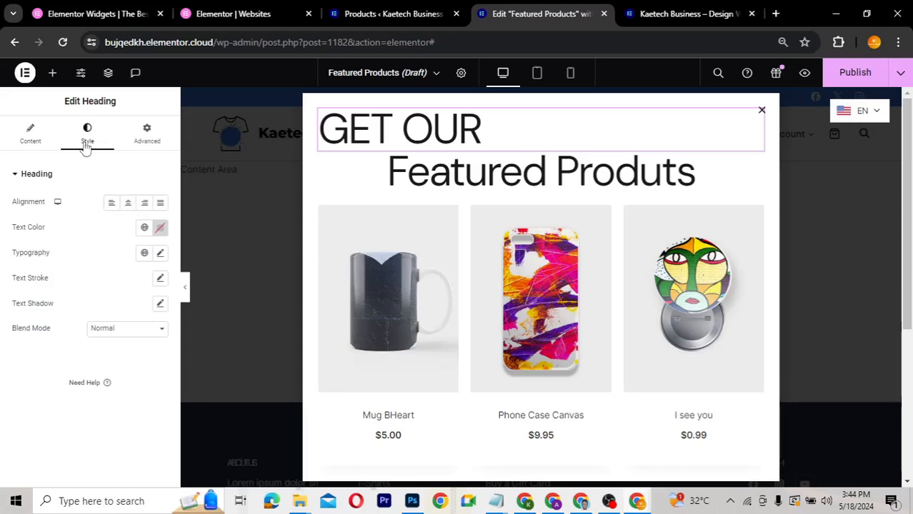
left_click(128, 202)
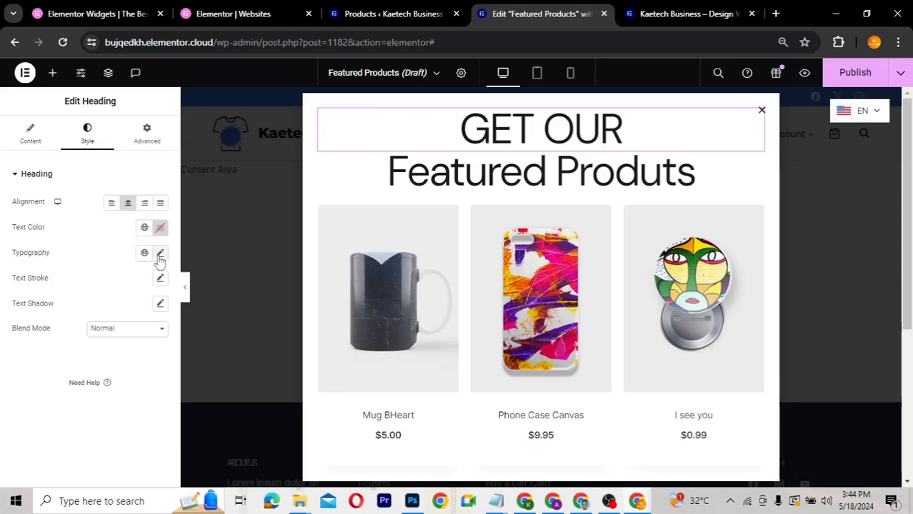
left_click(160, 253)
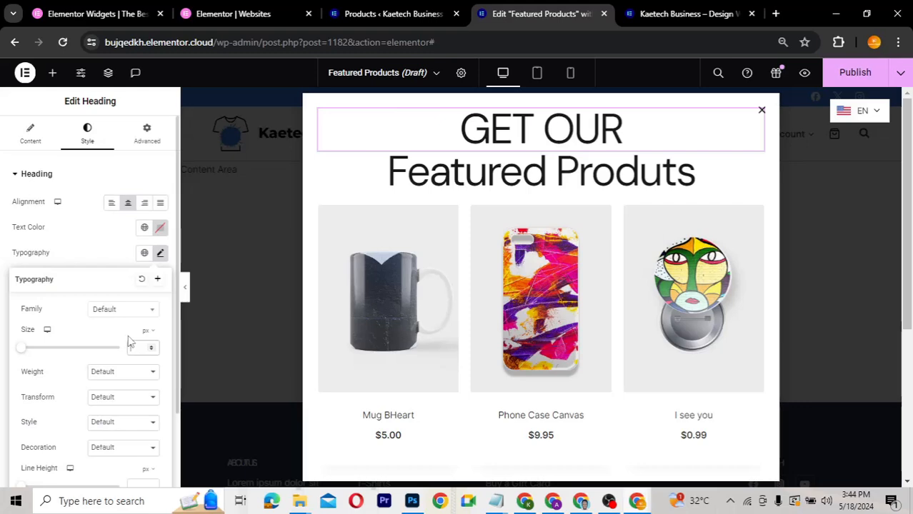
type("25")
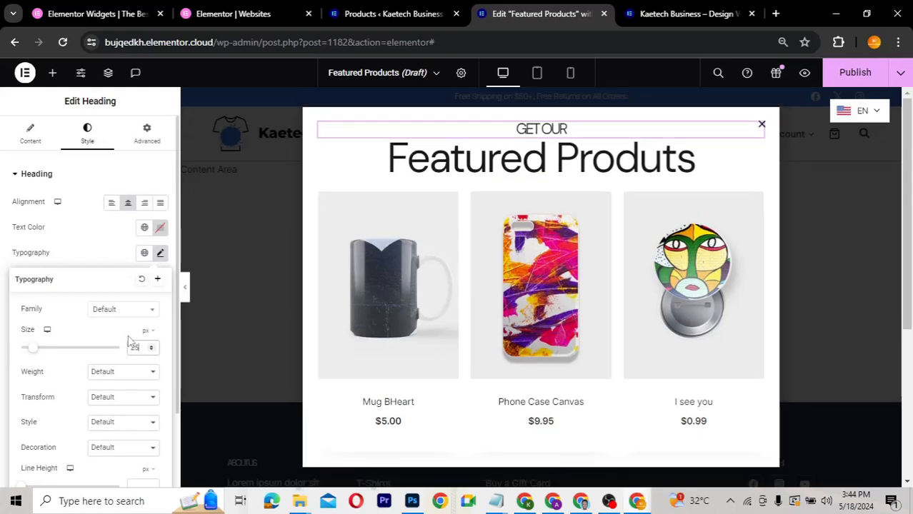
- Widen the letter spacing of the "GET OUR" heading slightly
scroll(129, 341, "down", 1)
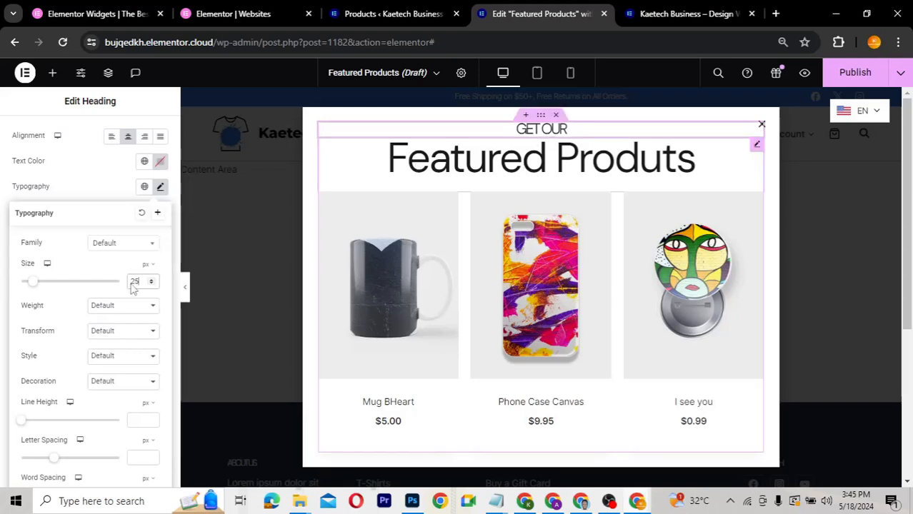
scroll(69, 387, "down", 1)
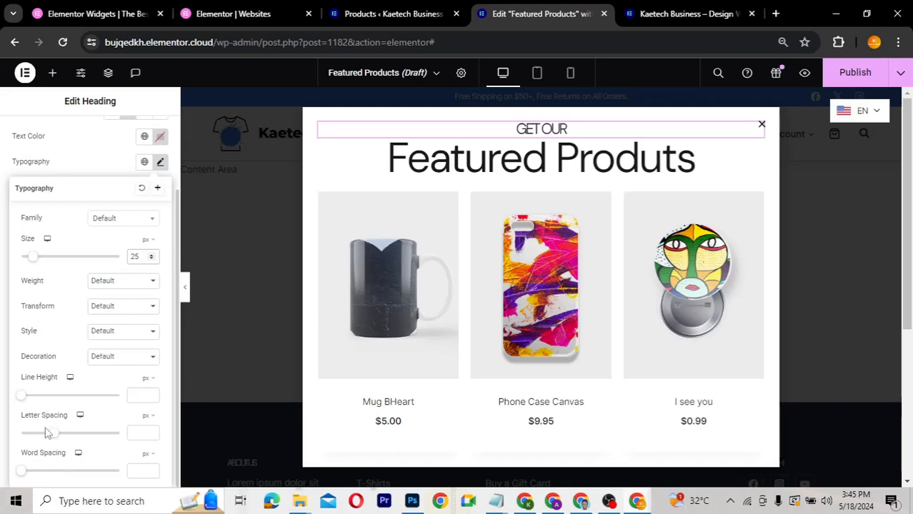
left_click_drag(50, 438, 63, 438)
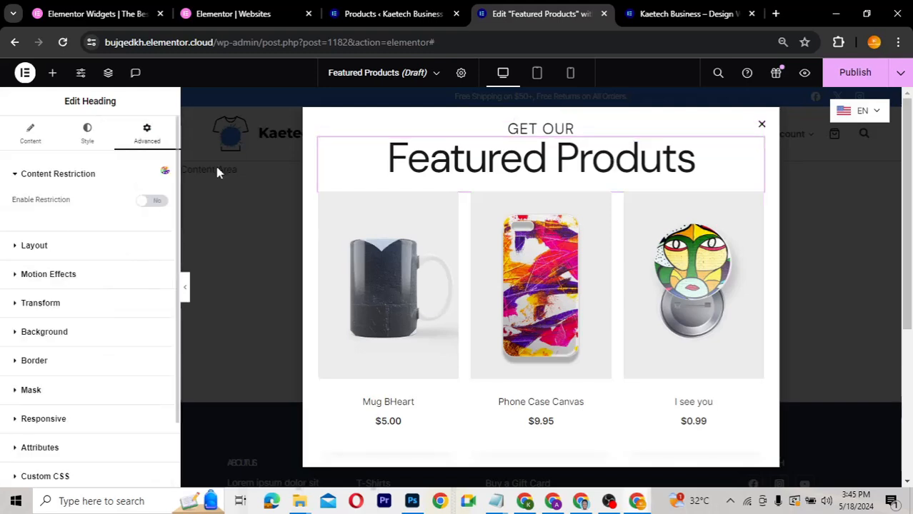
- Set the font size of the "Featured Produts" heading to 45 px
left_click(42, 134)
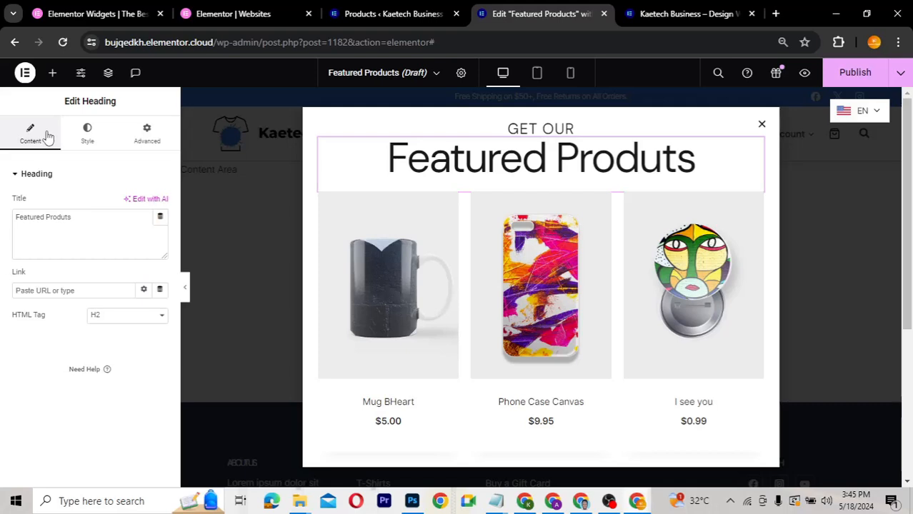
left_click(89, 134)
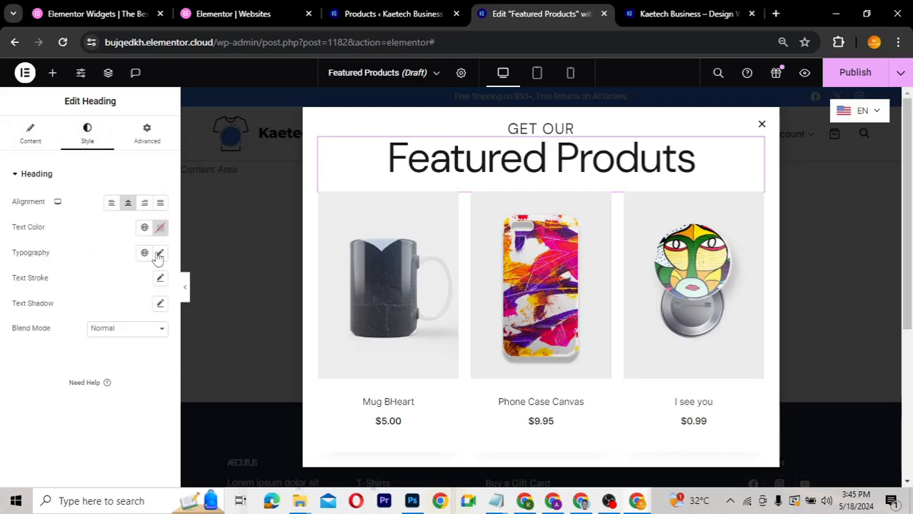
left_click(159, 254)
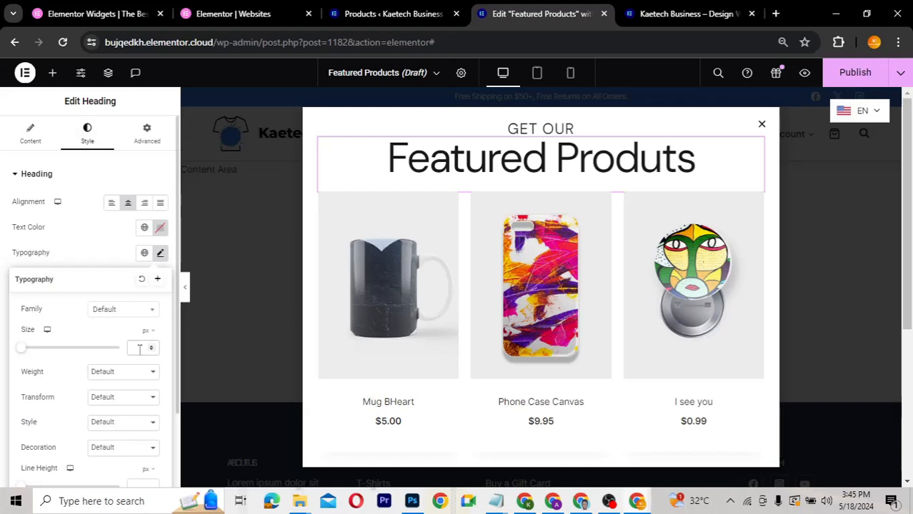
type("25")
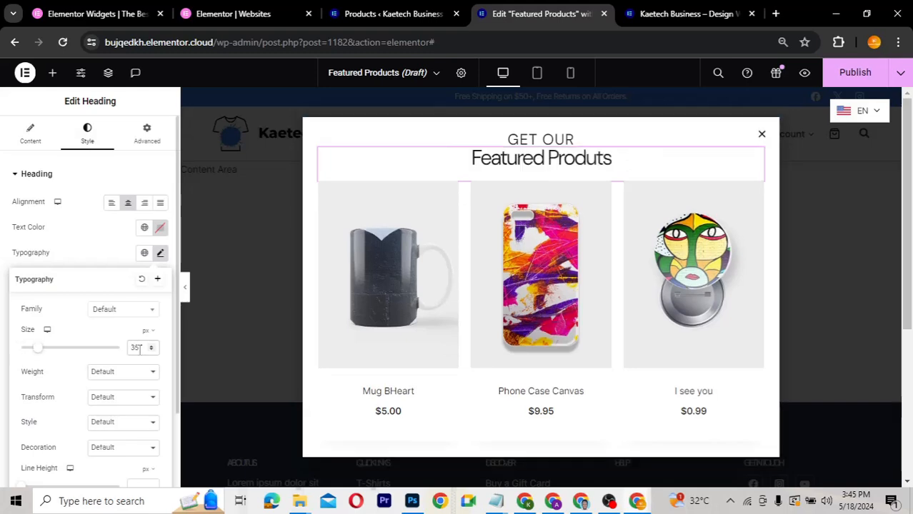
left_click_drag(137, 348, 121, 352)
type("45")
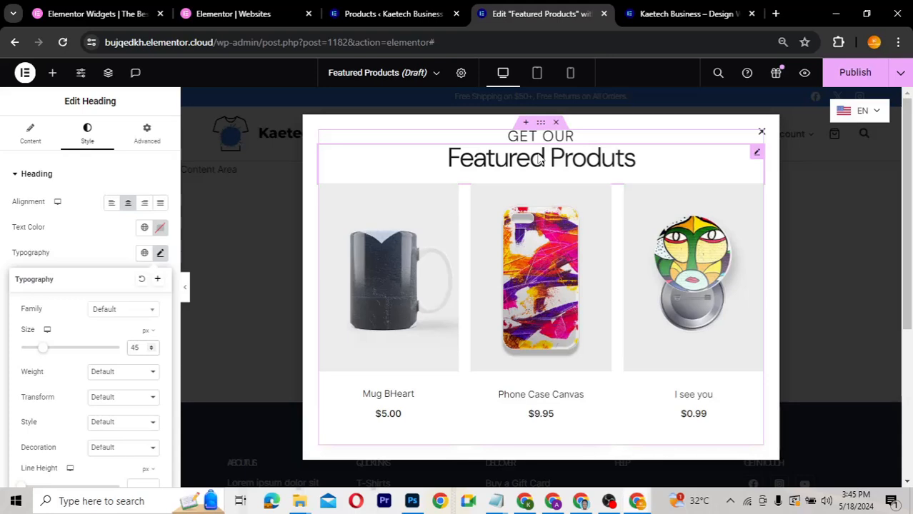
- Give the container around the headings and products a linked padding of 20 px on all sides
left_click(541, 125)
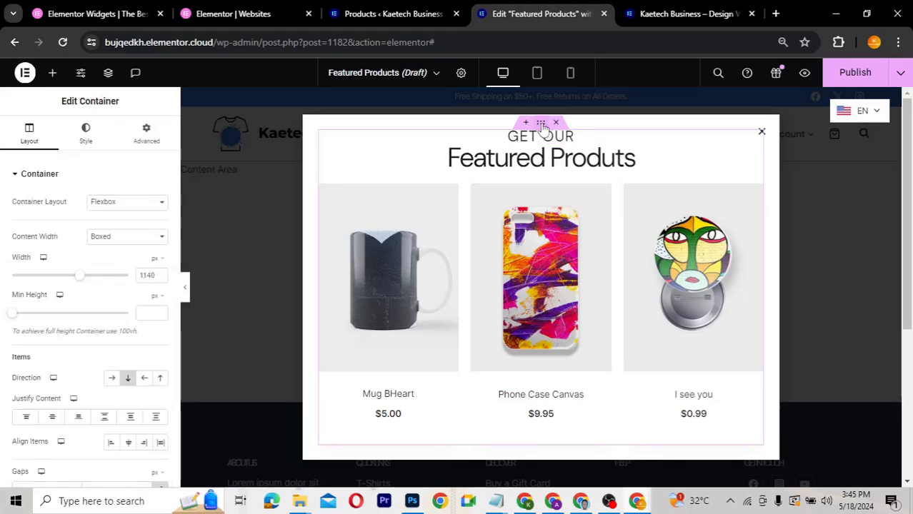
left_click(146, 136)
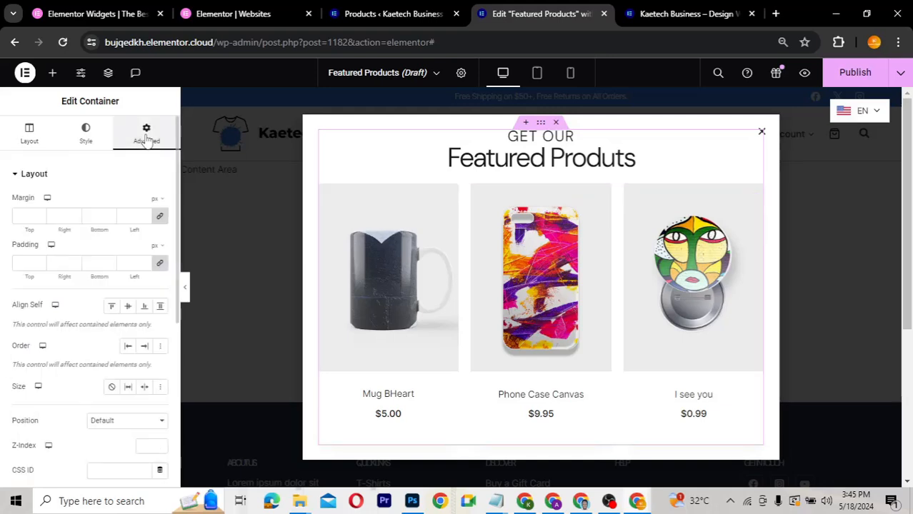
left_click(21, 265)
type("20")
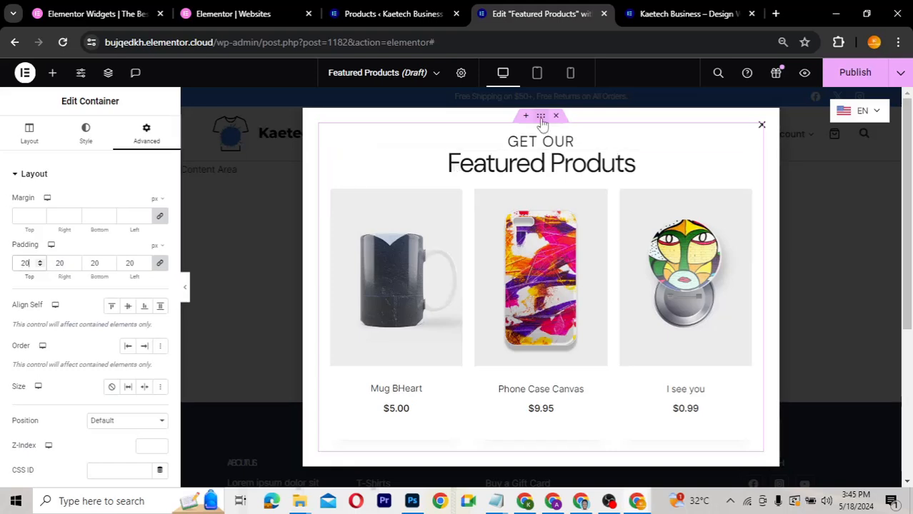
- Set the popup's own padding to 45 px on all sides in the popup settings and preview the result
left_click(461, 75)
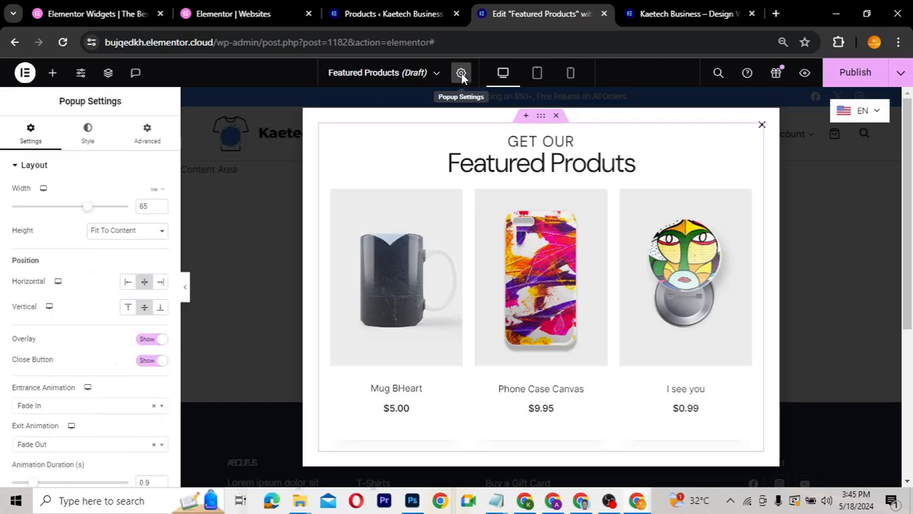
left_click(143, 143)
scroll(54, 378, "down", 3)
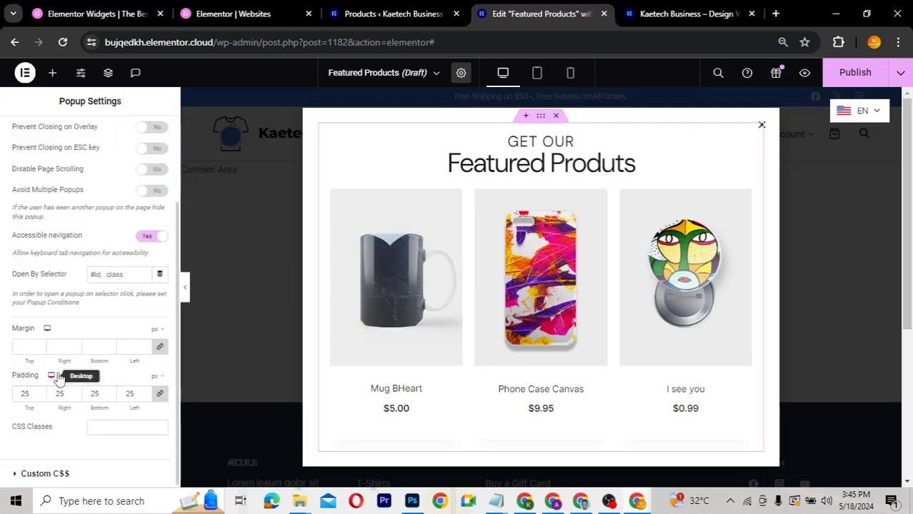
double_click(18, 394)
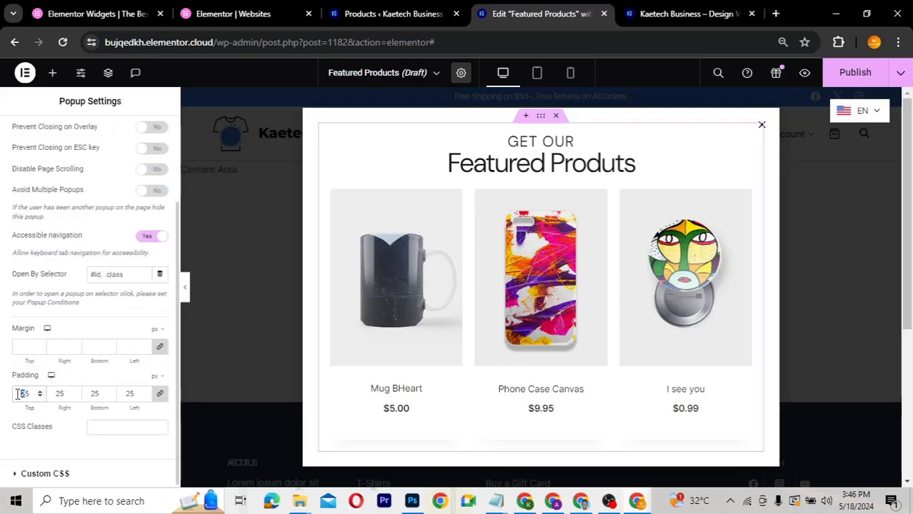
type("35")
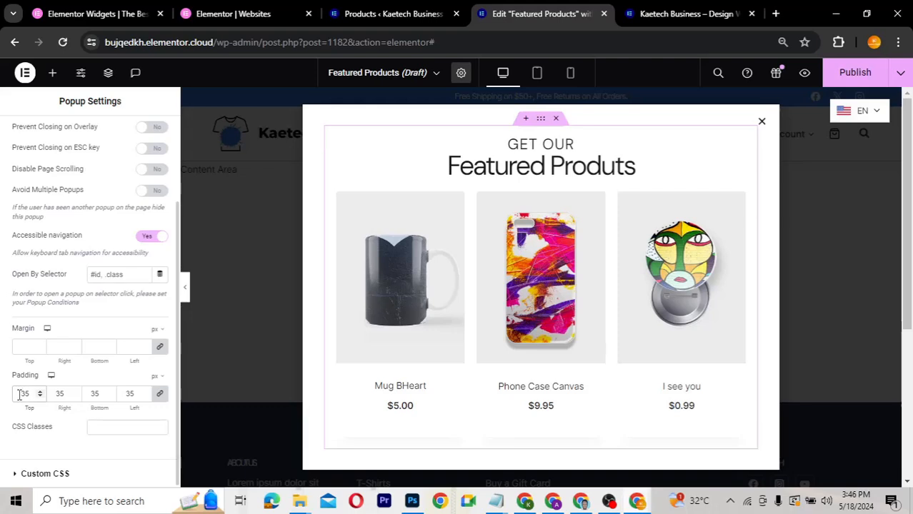
left_click_drag(24, 393, 15, 394)
type("4")
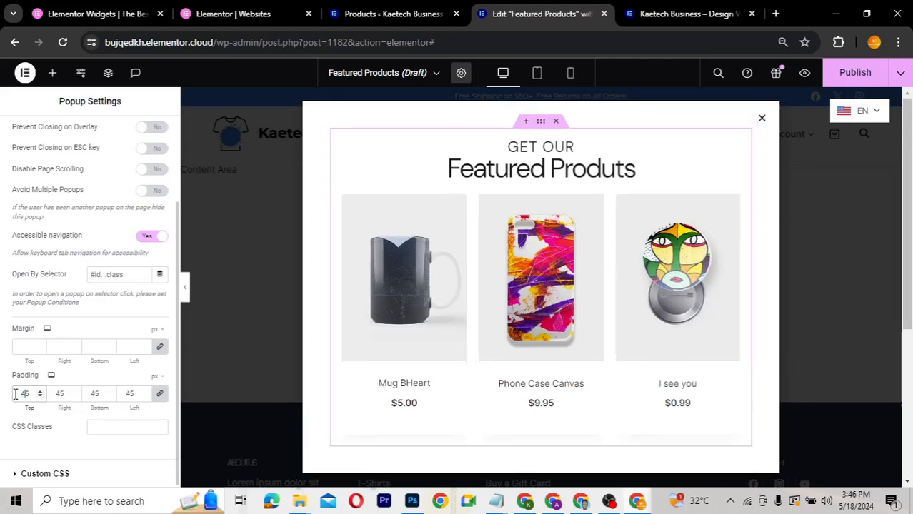
left_click(185, 293)
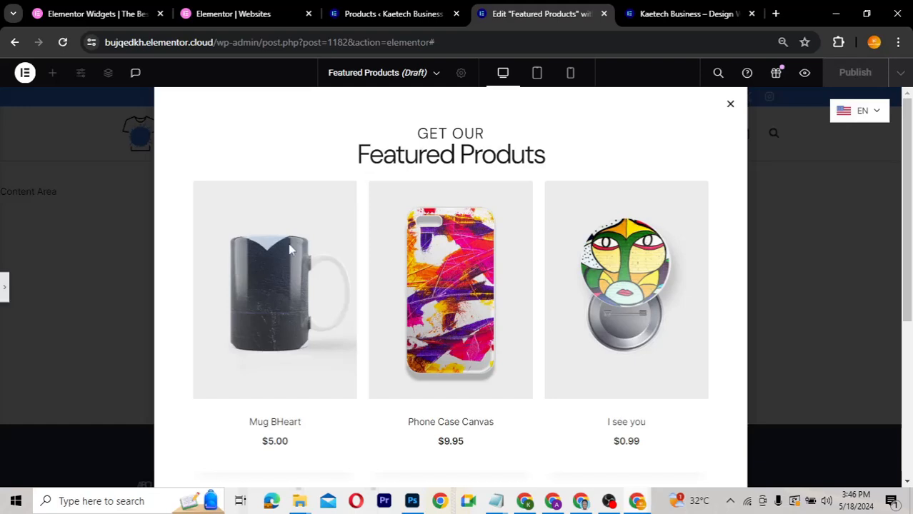
key("ctrl+p")
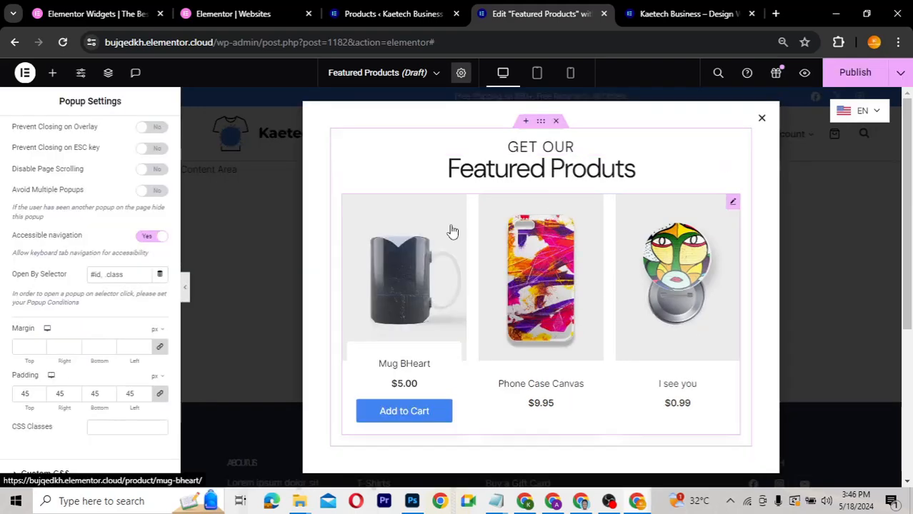
- Set the popup's width to 60 vw and preview the layout at full size
scroll(77, 184, "up", 3)
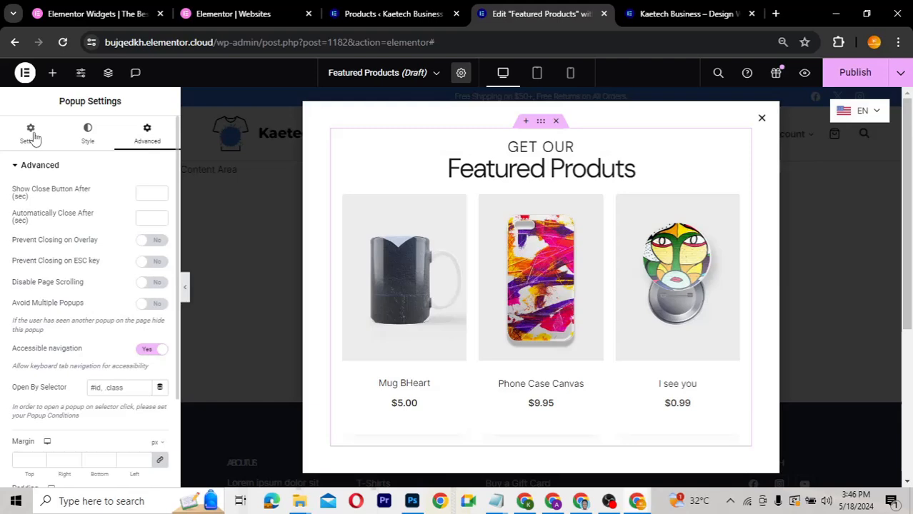
left_click(30, 134)
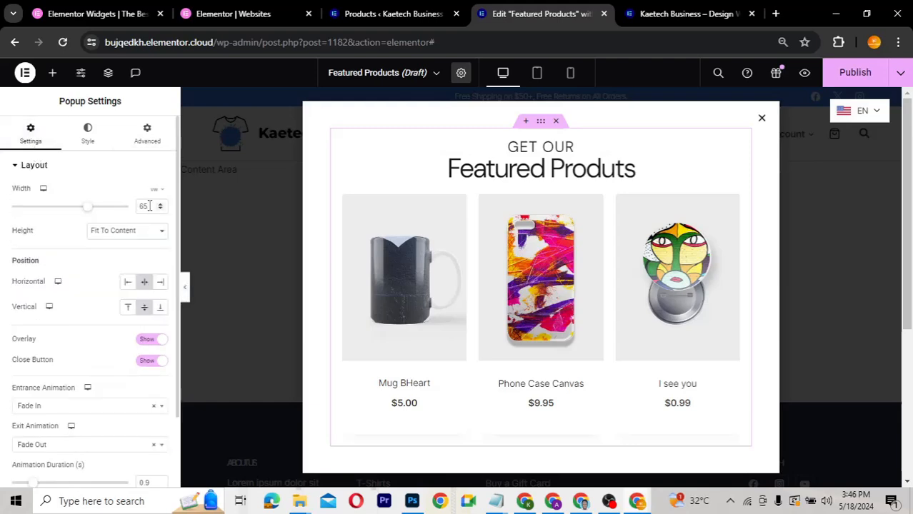
key("ctrl+a")
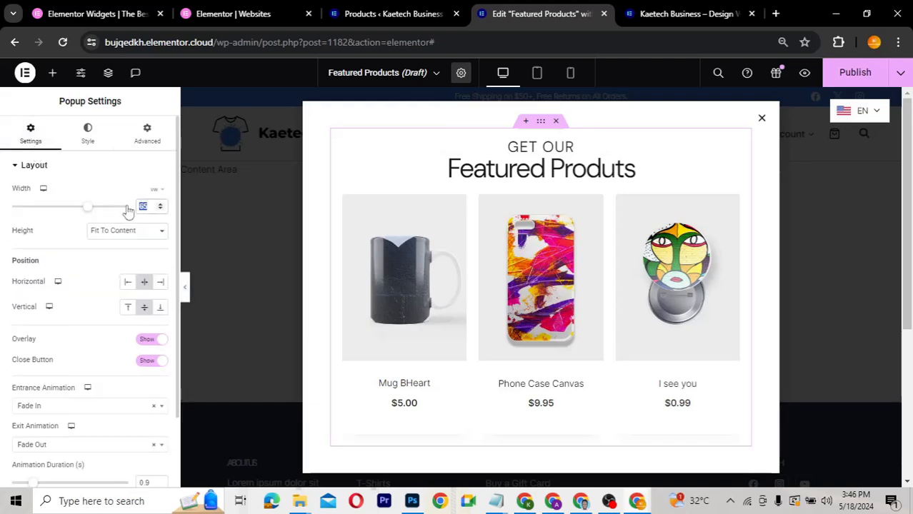
type("60")
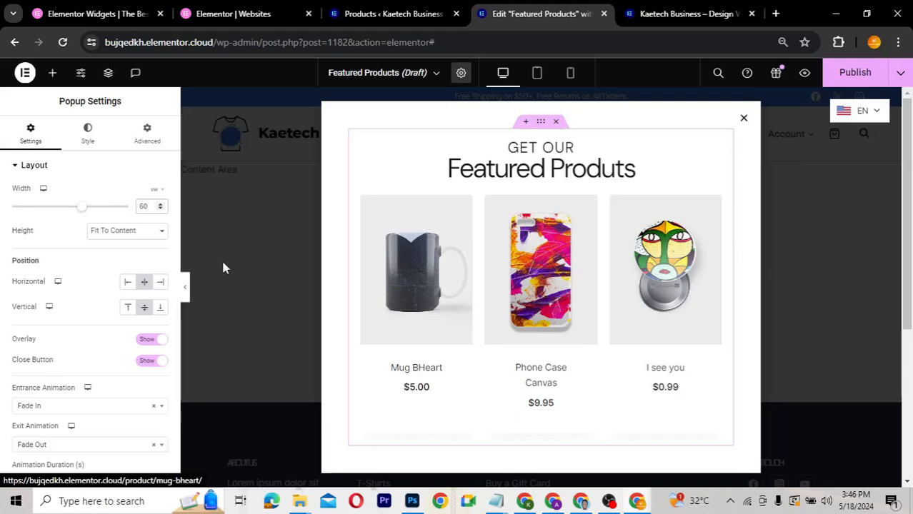
left_click(185, 287)
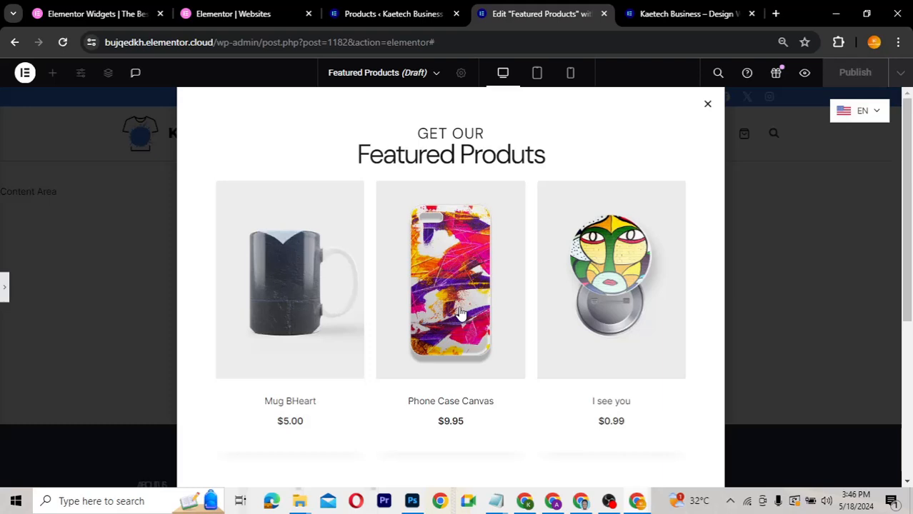
mouse_move(280, 388)
key("ctrl+p")
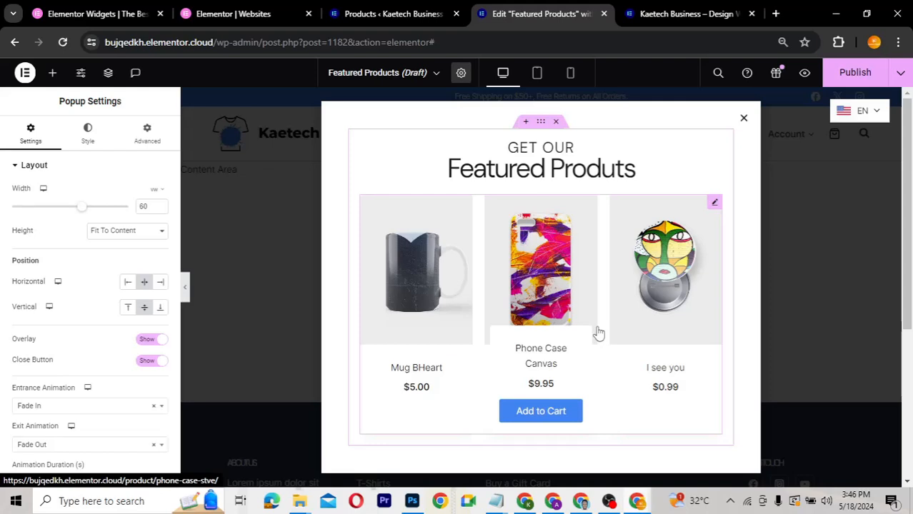
- Start publishing the popup and add a display condition that includes Singular, Front Page
left_click(855, 74)
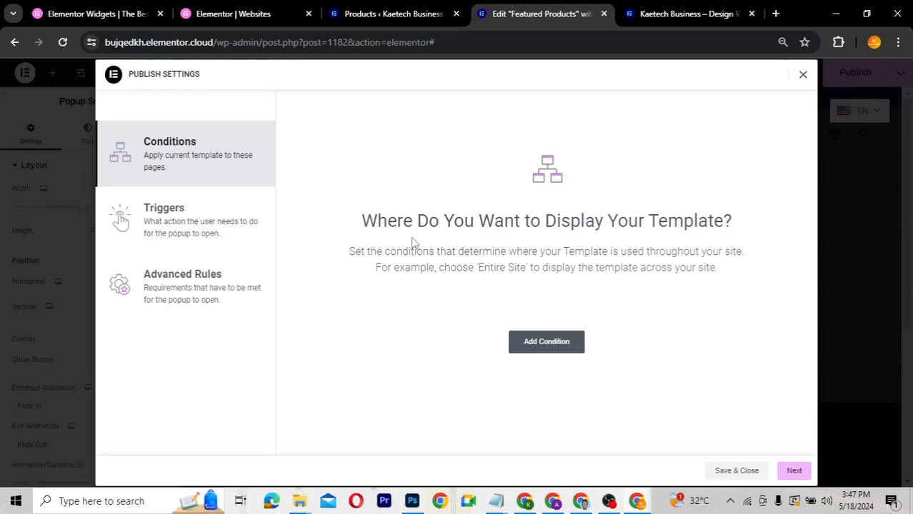
left_click(547, 347)
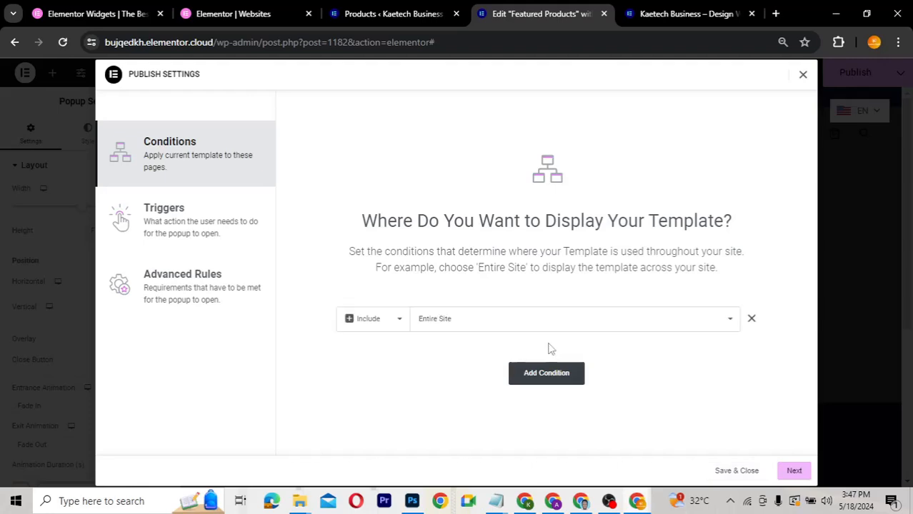
left_click(378, 321)
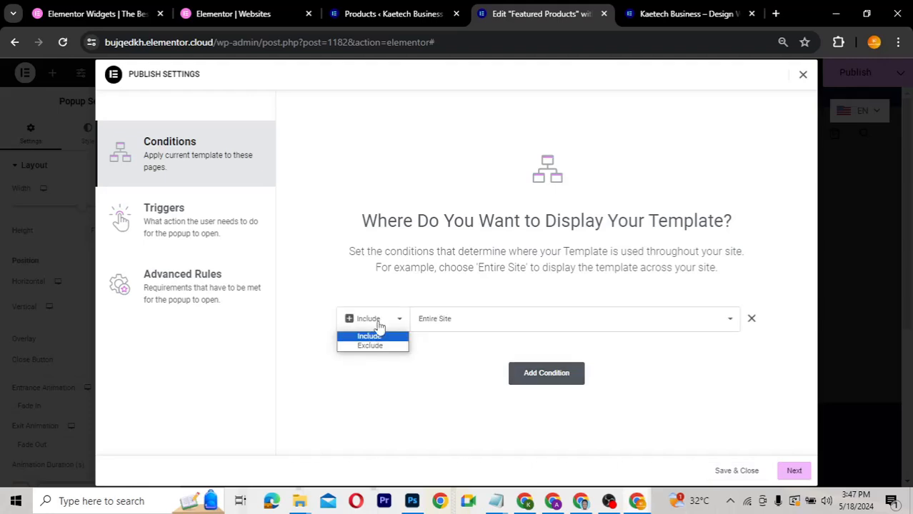
left_click(378, 328)
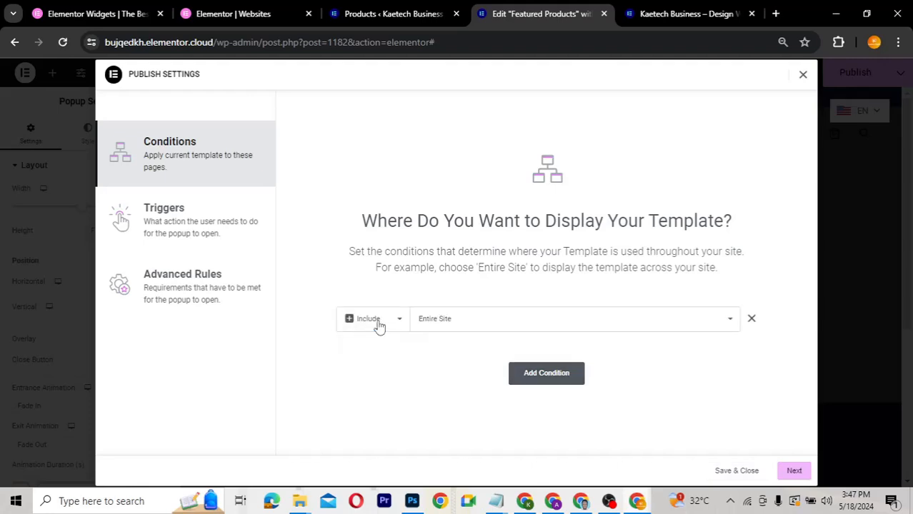
left_click(460, 326)
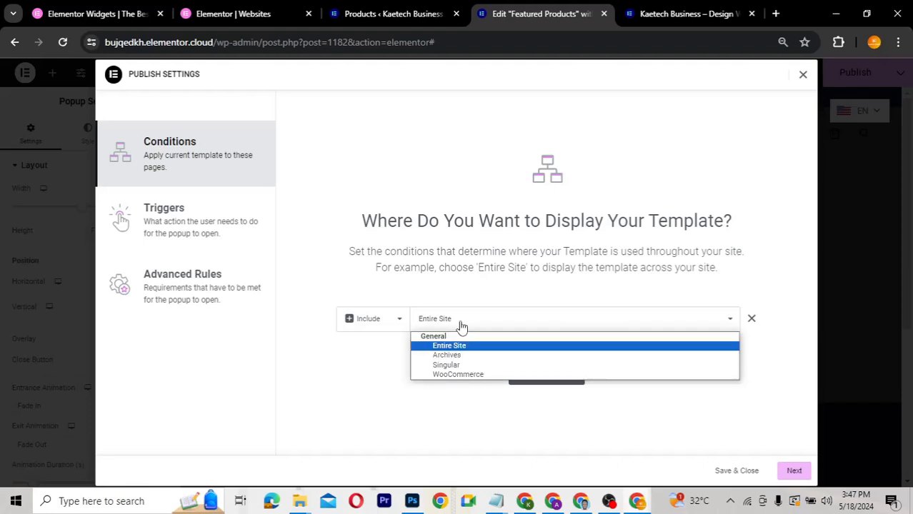
left_click(450, 366)
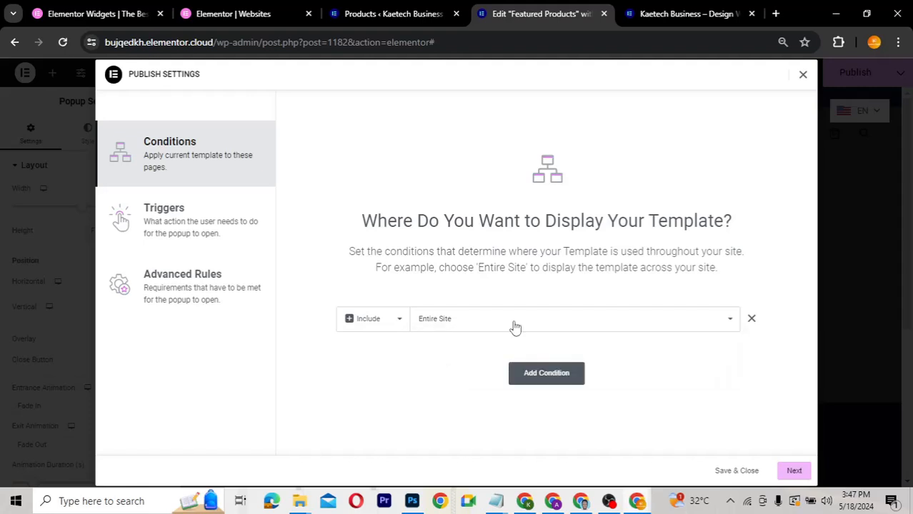
left_click(599, 321)
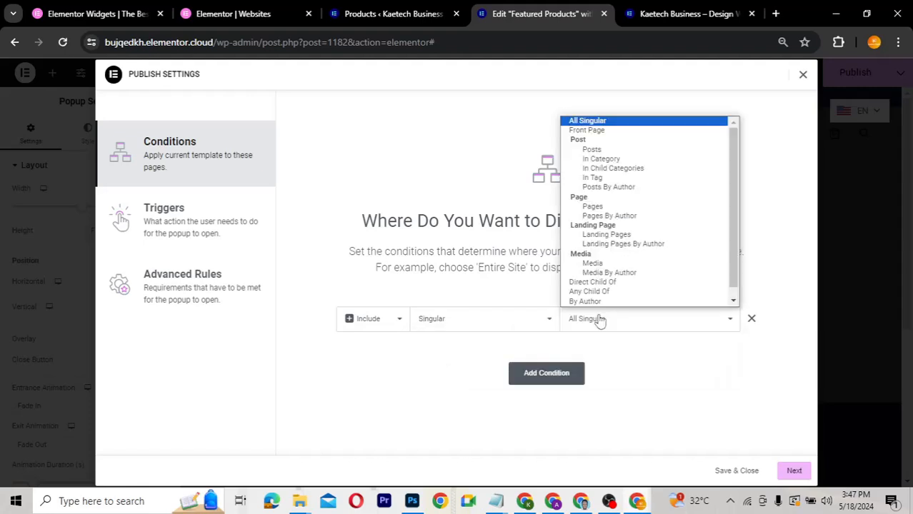
left_click(597, 132)
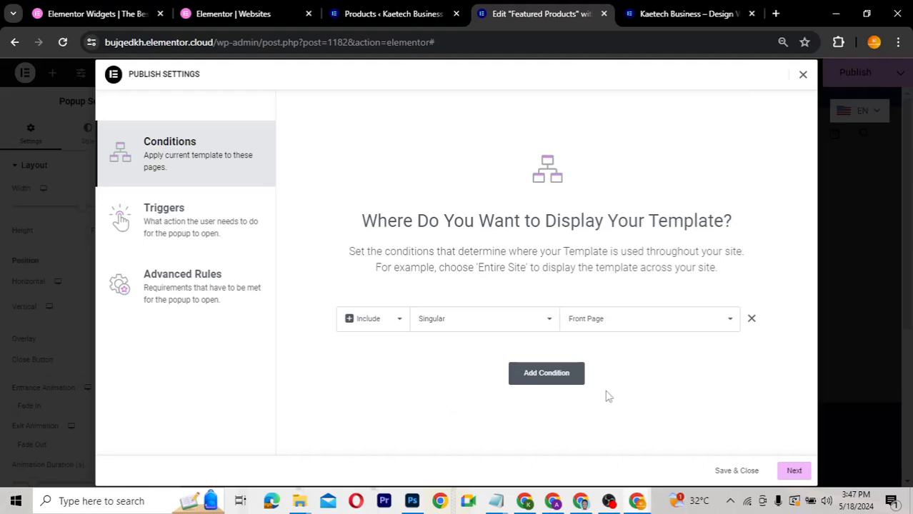
- Enable the On Page Load trigger for the popup, set it to within 10 seconds, and continue to the advanced rules
left_click(795, 472)
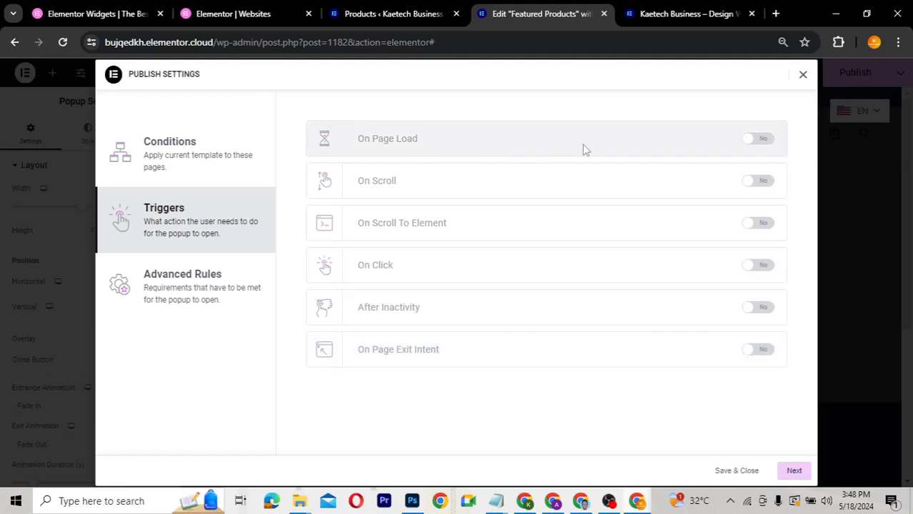
left_click(761, 141)
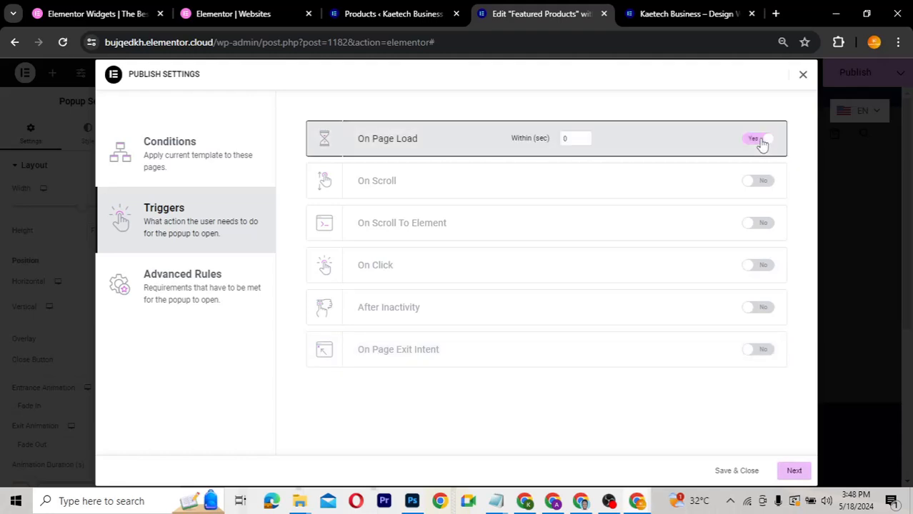
double_click(567, 140)
type("10")
left_click(793, 471)
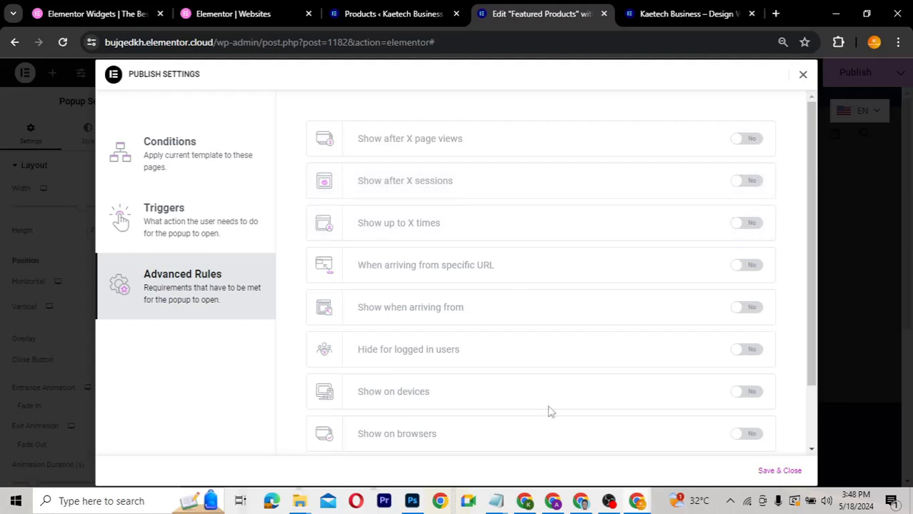
- Enable the Show up to X times rule with 3 times, Persisting and On Open, and publish the popup
scroll(550, 412, "down", 1)
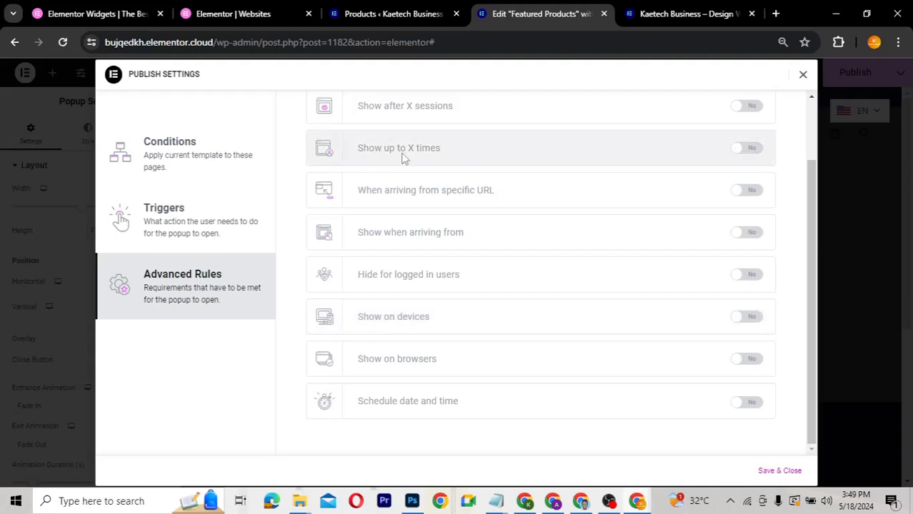
left_click(752, 150)
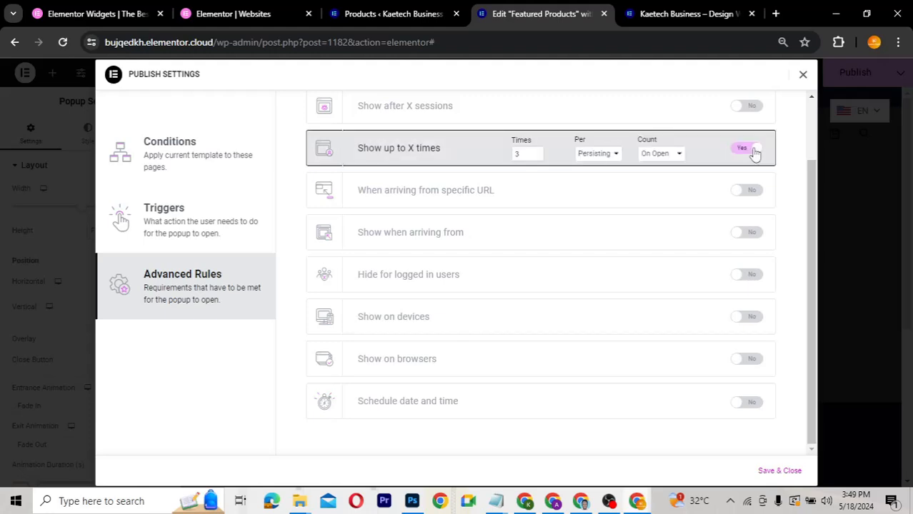
double_click(514, 154)
type("2")
type("3")
left_click_drag(527, 155, 511, 158)
left_click(611, 156)
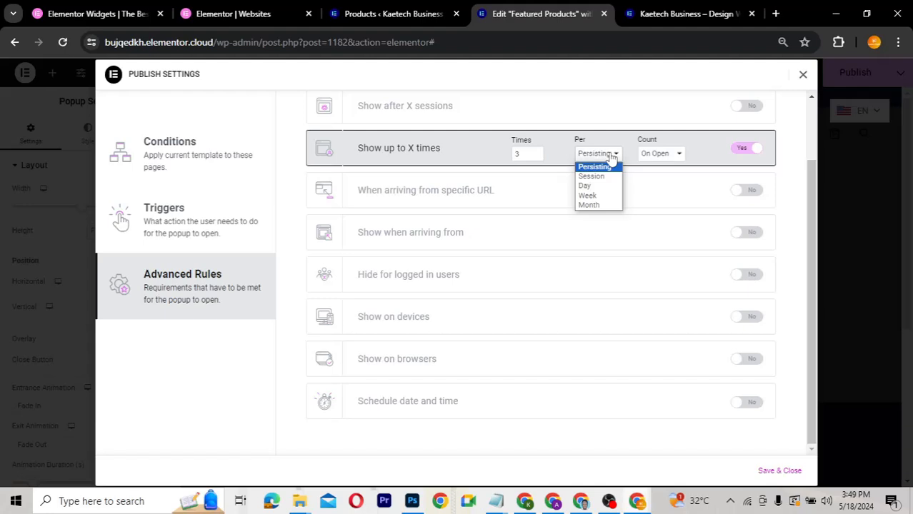
left_click(611, 156)
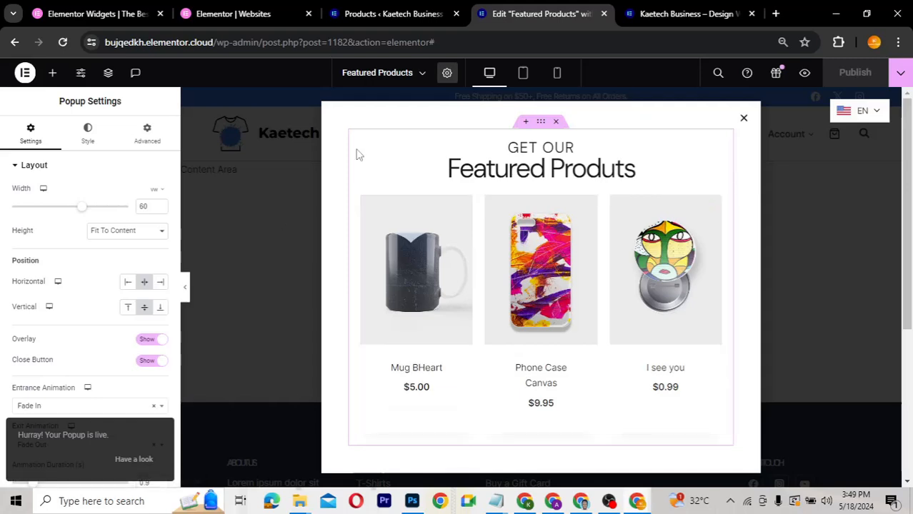
- Exit the popup editor to WordPress and check the live home page for the popup
left_click(24, 74)
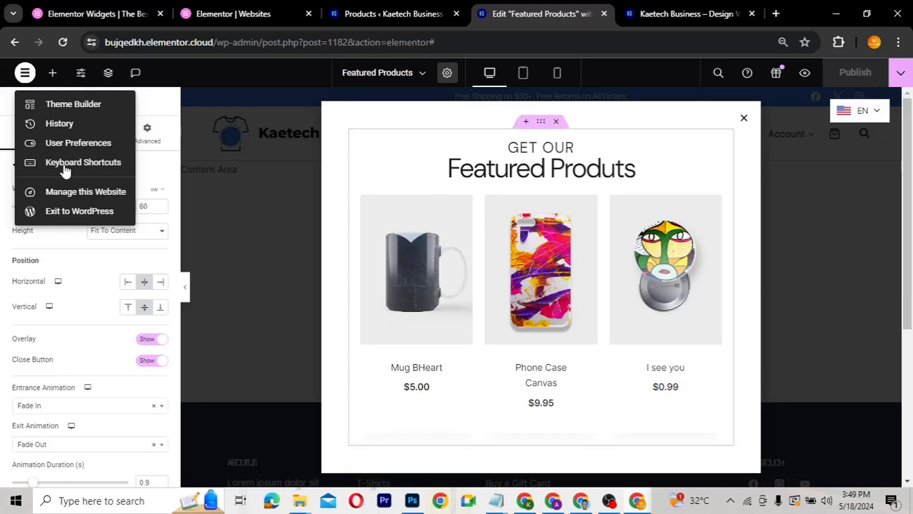
left_click(70, 212)
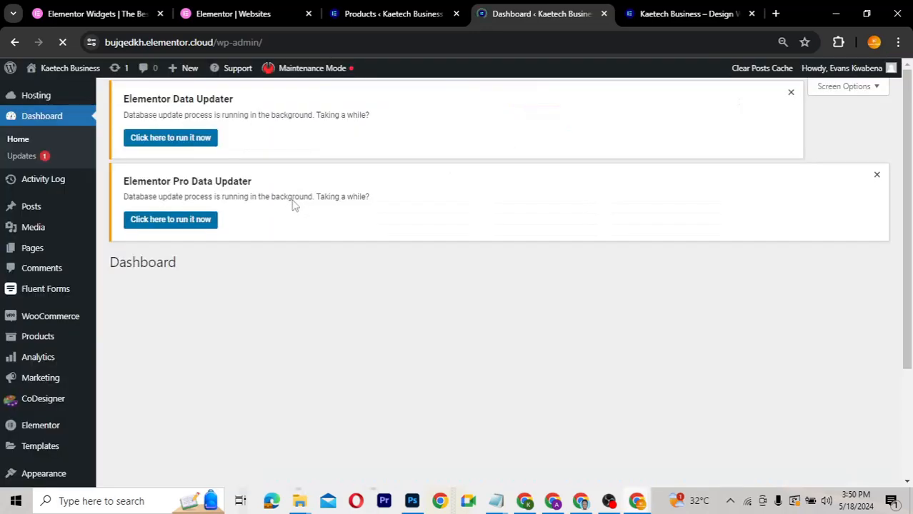
key("ctrl+Tab")
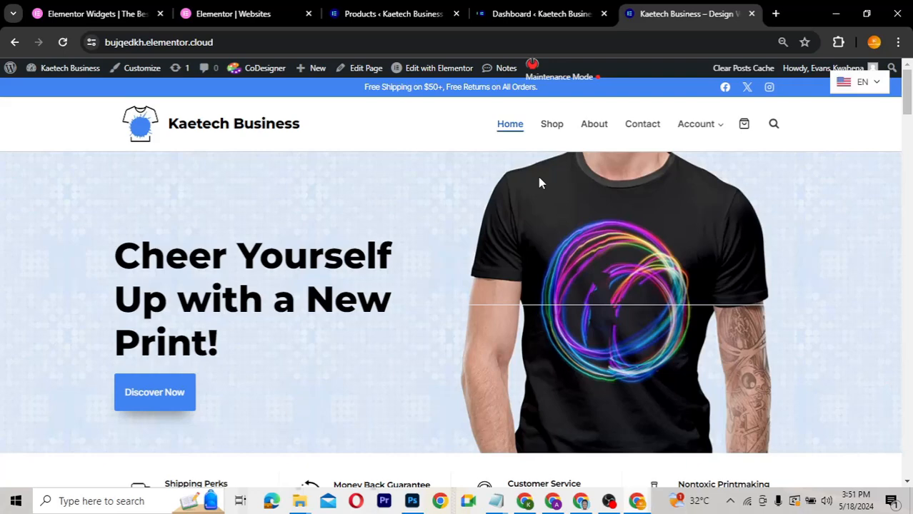
key("ctrl+shift+Tab")
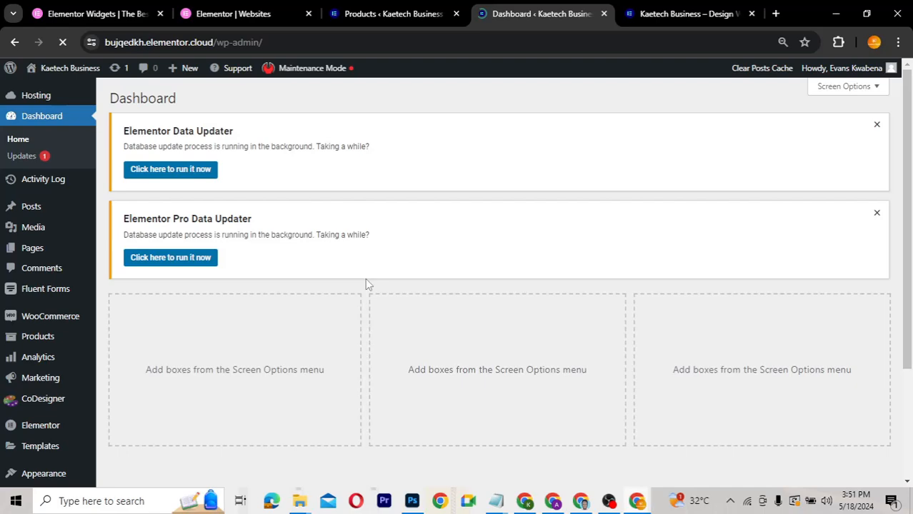
left_click(668, 14)
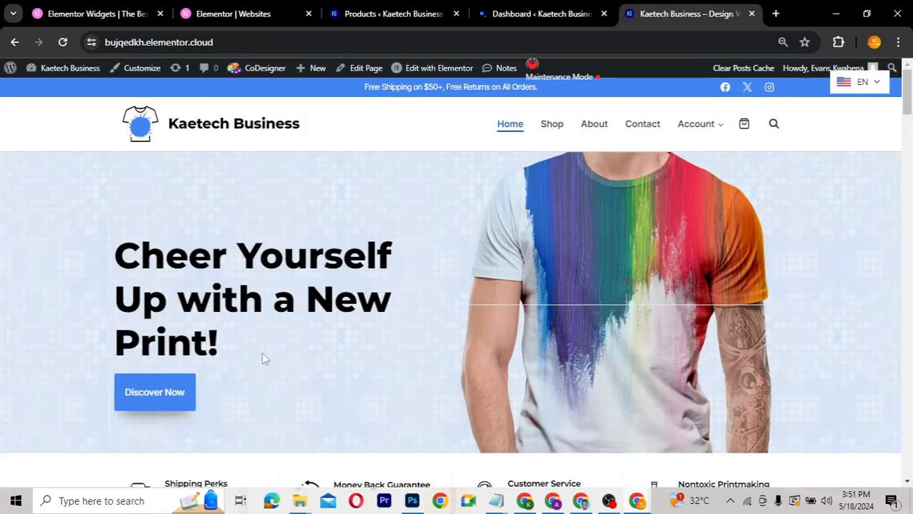
scroll(343, 367, "down", 1)
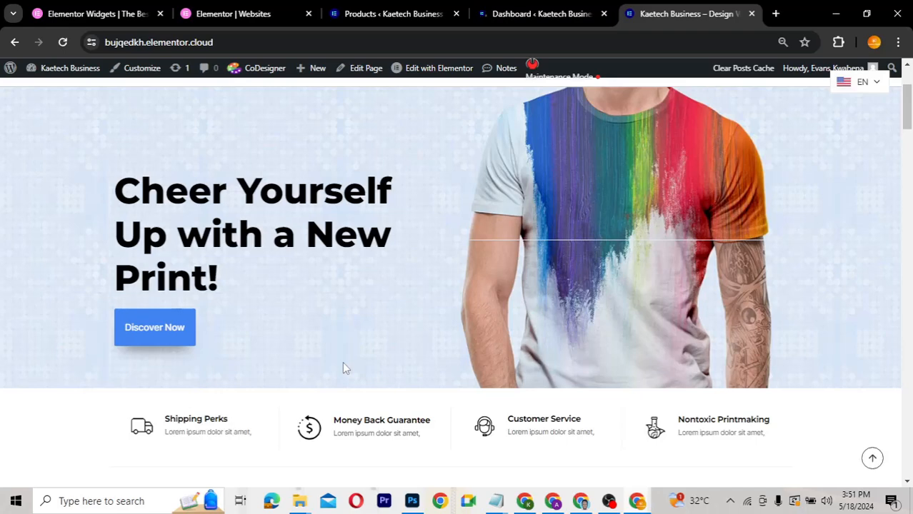
- Return to the WordPress dashboard and open the list of popup templates
left_click(518, 15)
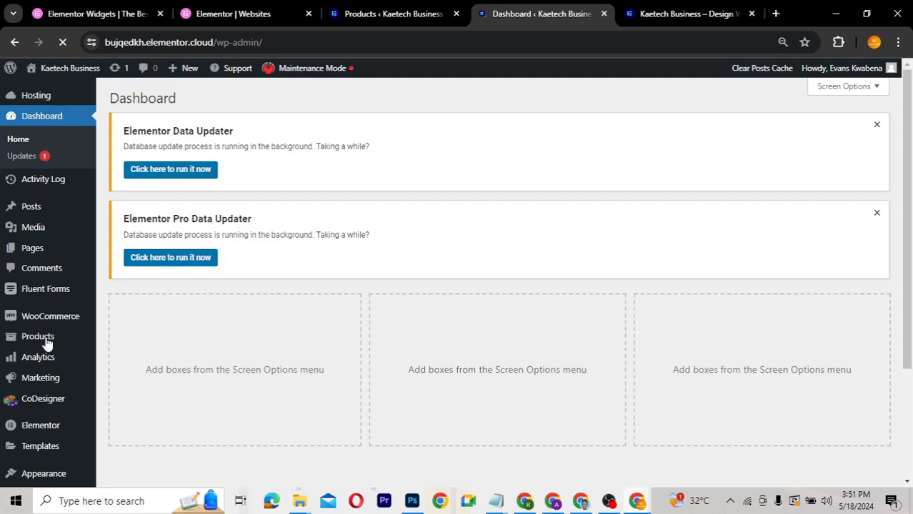
mouse_move(38, 433)
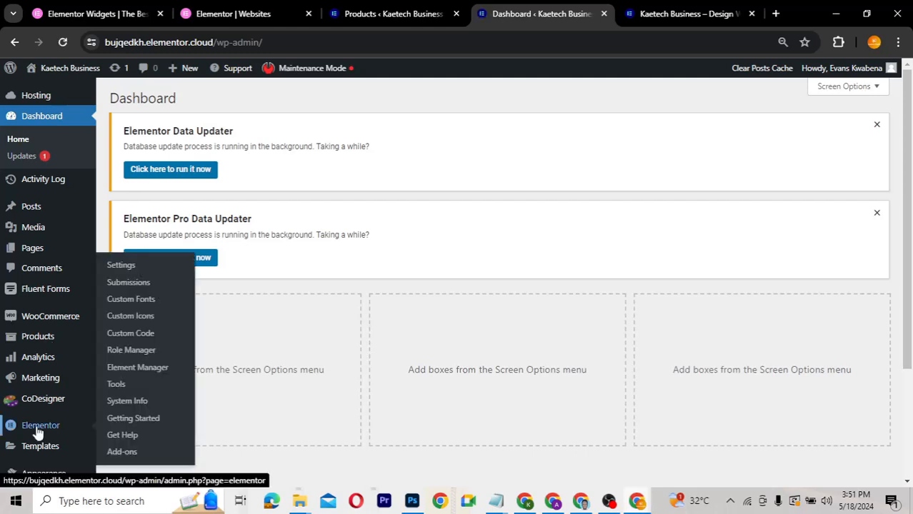
scroll(37, 381, "down", 2)
mouse_move(40, 358)
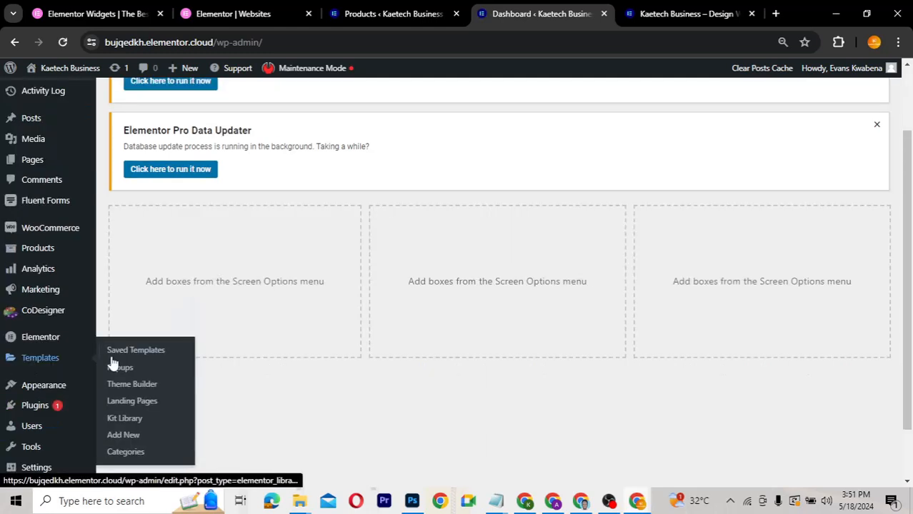
left_click(114, 366)
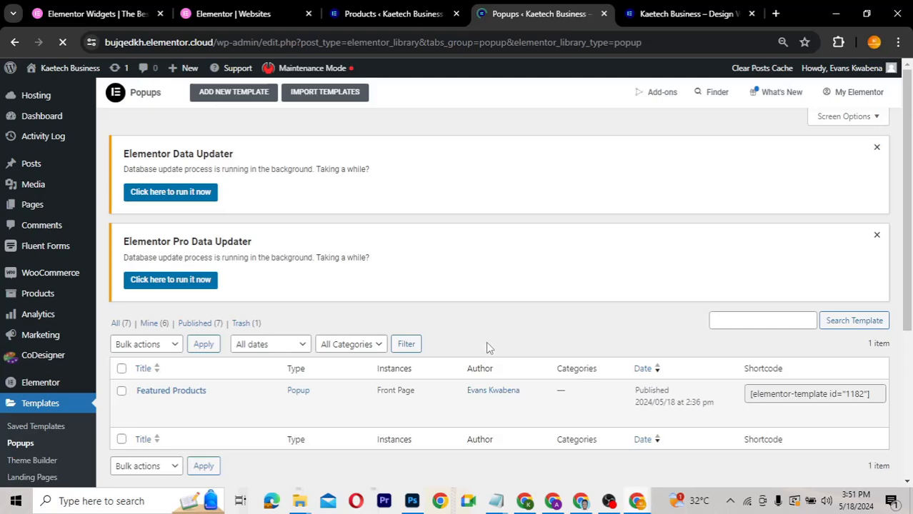
- Open the Featured Products popup for editing with Elementor in a new browser tab
scroll(488, 347, "down", 2)
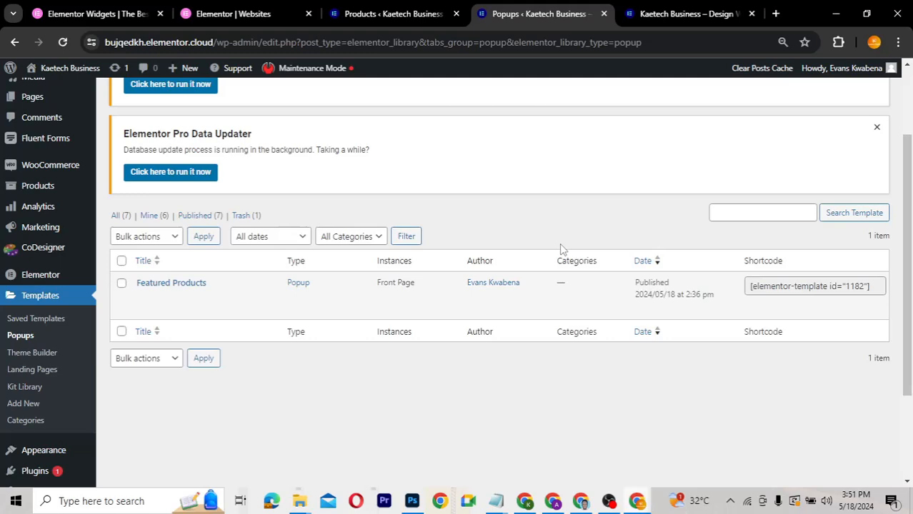
mouse_move(163, 314)
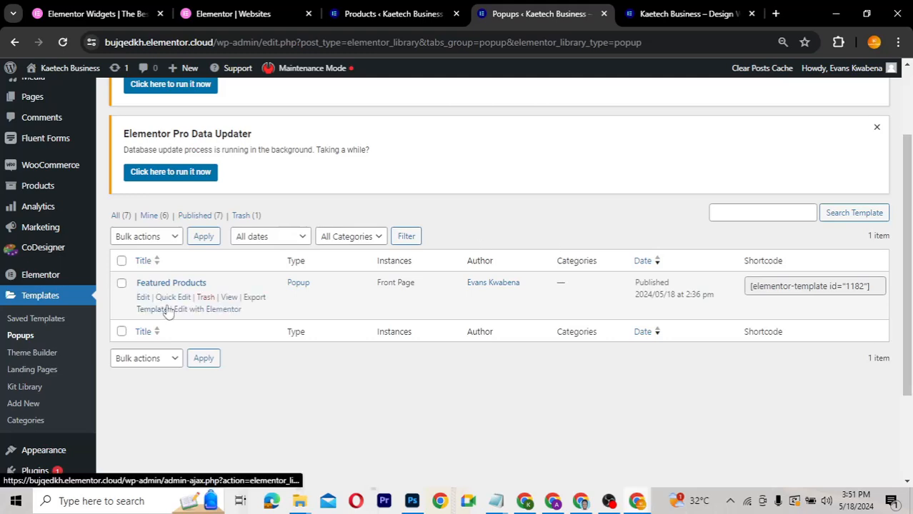
right_click(209, 315)
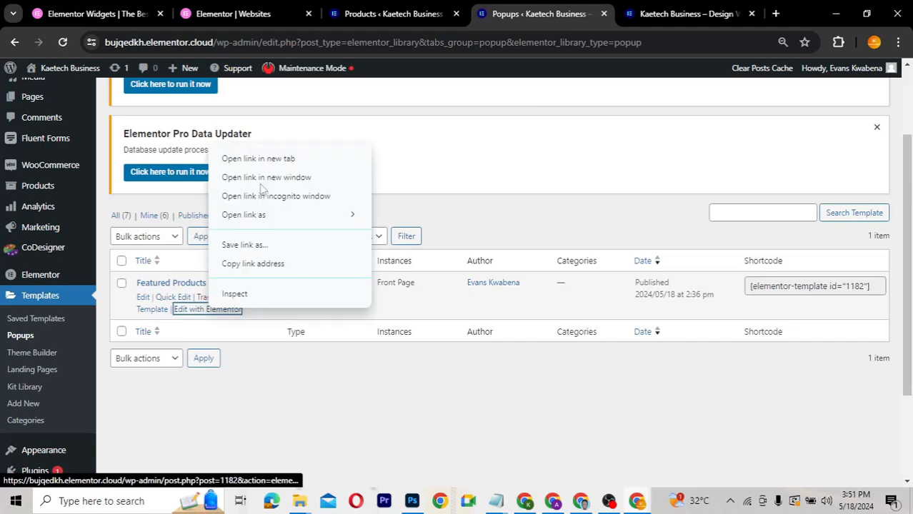
left_click(264, 161)
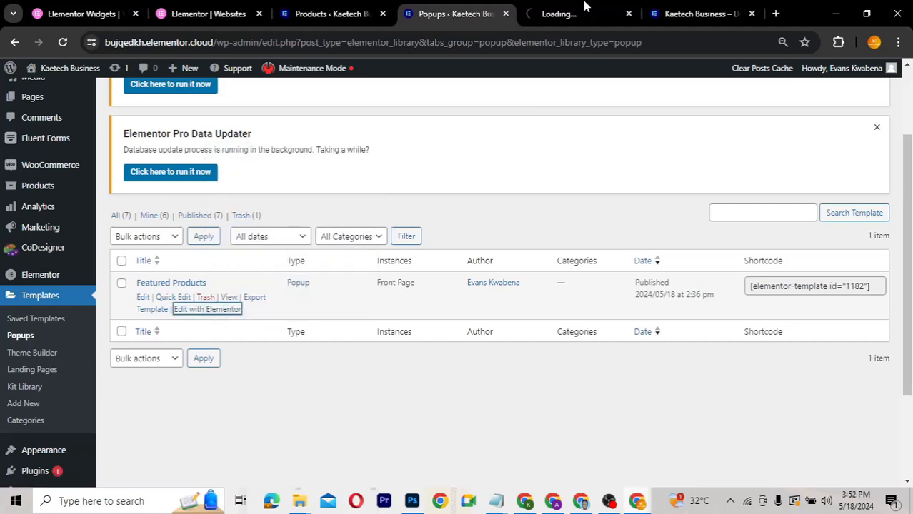
key("ctrl+Tab")
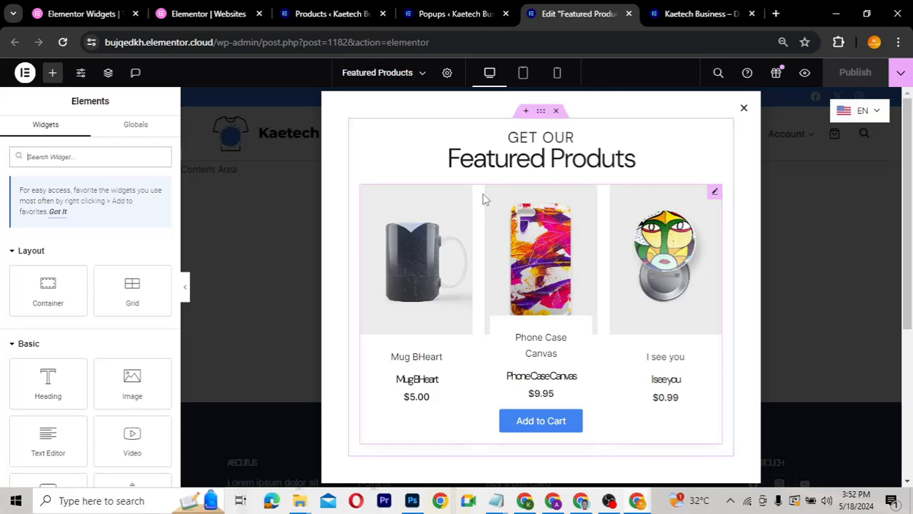
- Enable the popup's On Click trigger with 1 click alongside On Page Load, and save the publish settings
left_click(447, 74)
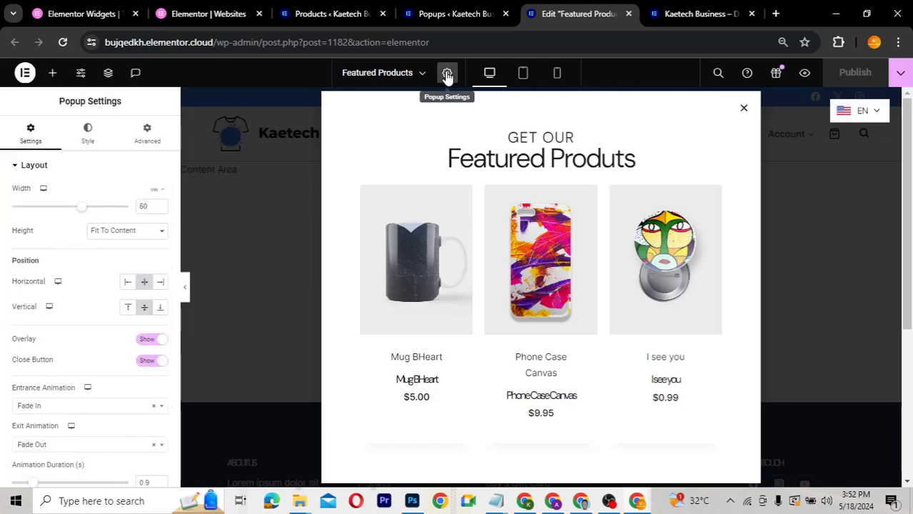
left_click(218, 184)
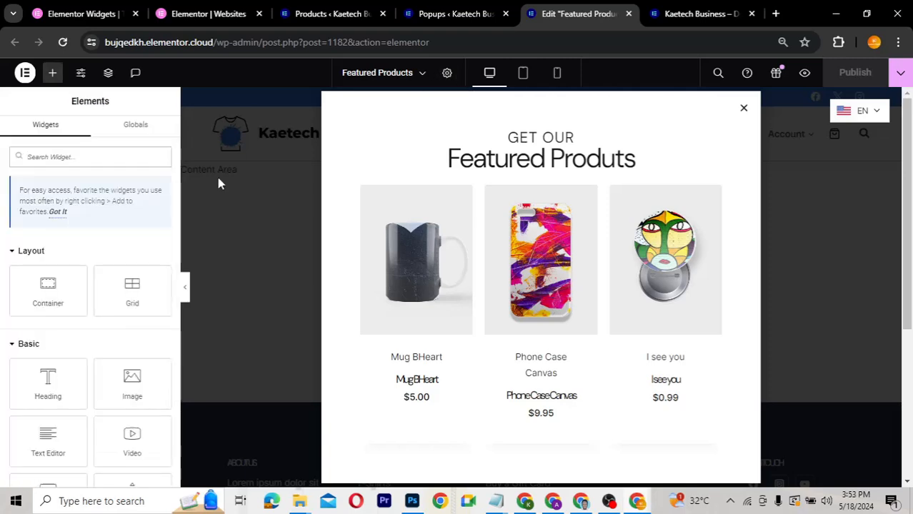
left_click(900, 76)
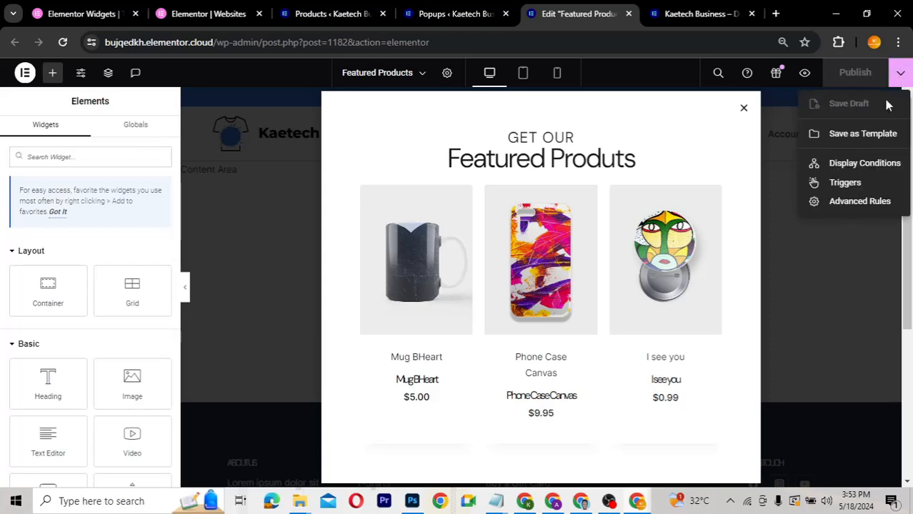
left_click(844, 183)
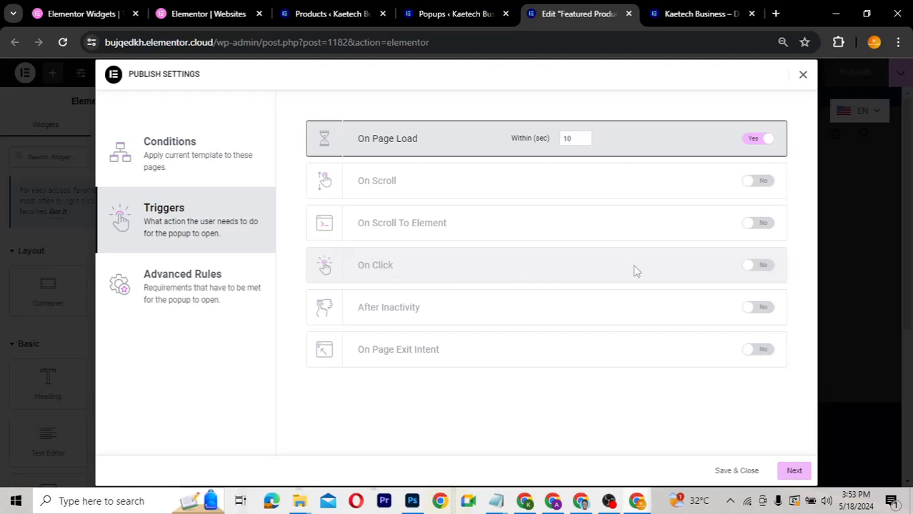
left_click(755, 266)
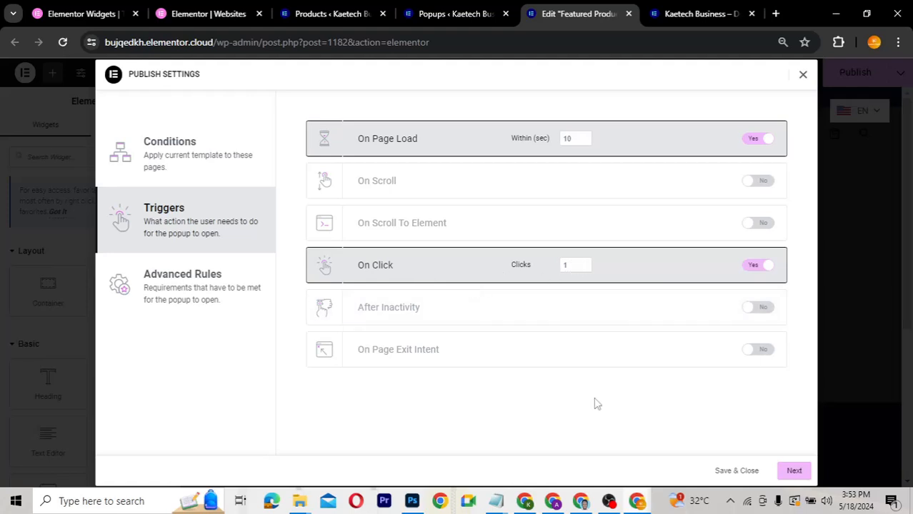
left_click(736, 472)
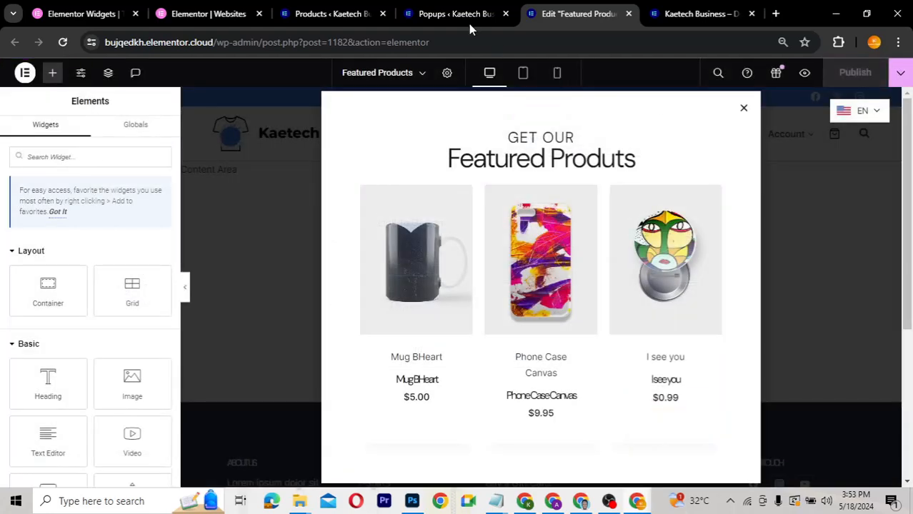
- Switch to the live home page and open it for editing with Elementor
left_click(689, 13)
mouse_move(434, 75)
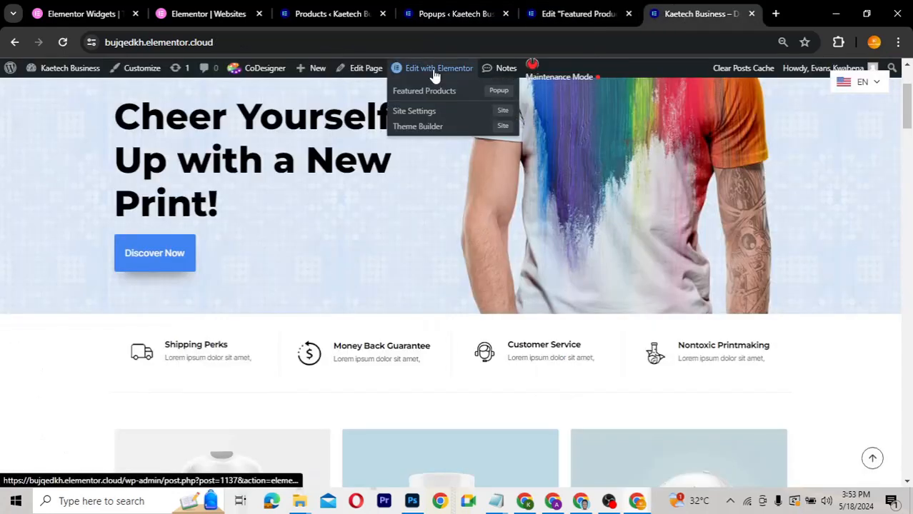
left_click(434, 71)
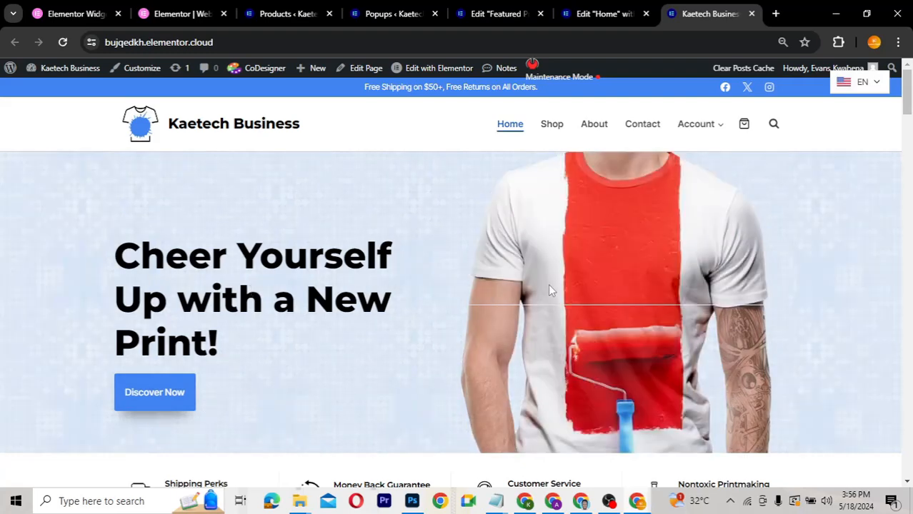
left_click(608, 15)
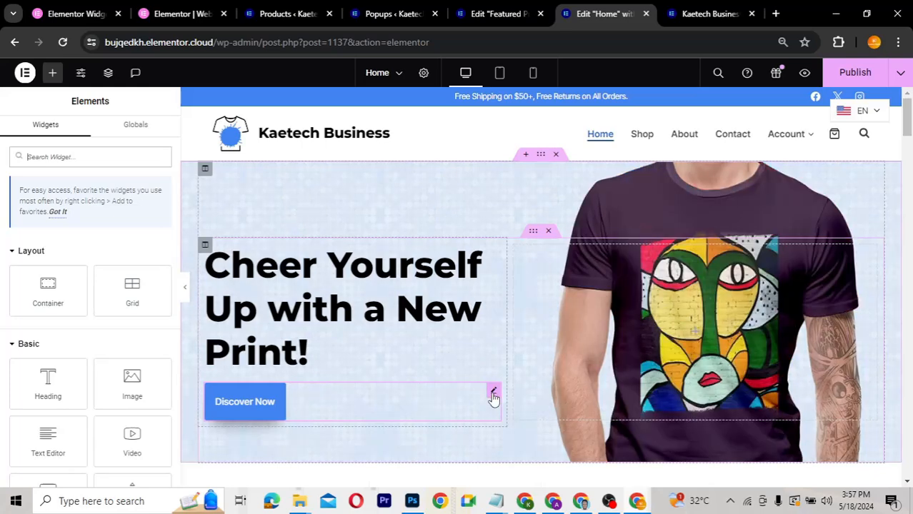
- Edit the hero's Discover Now button and set its link to the Popup dynamic tag
left_click(493, 392)
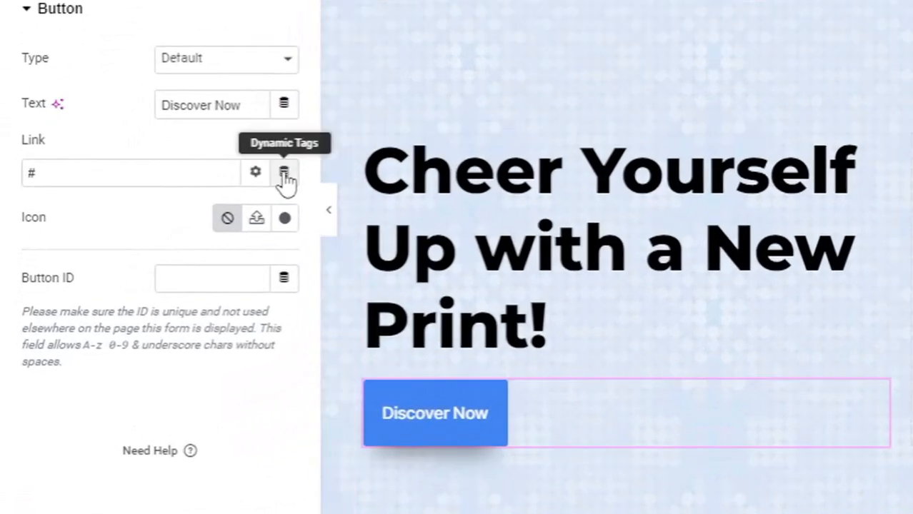
left_click(319, 147)
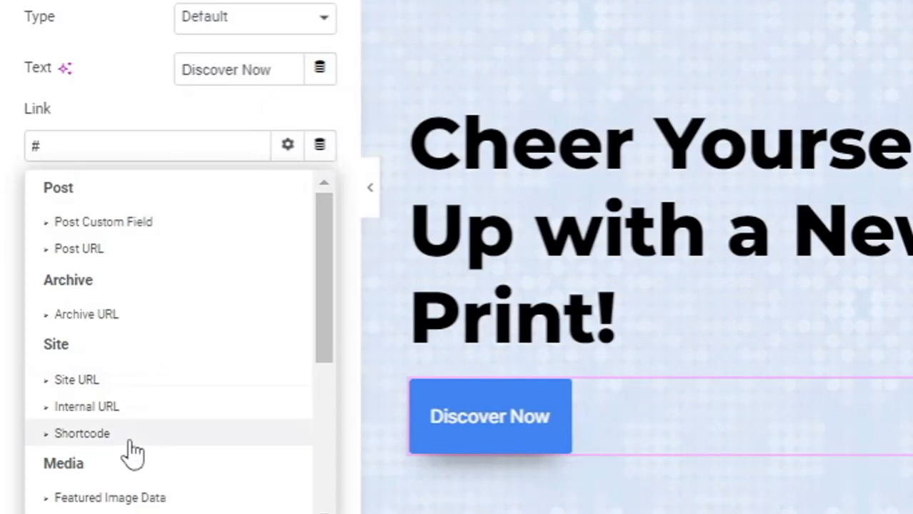
scroll(132, 451, "down", 5)
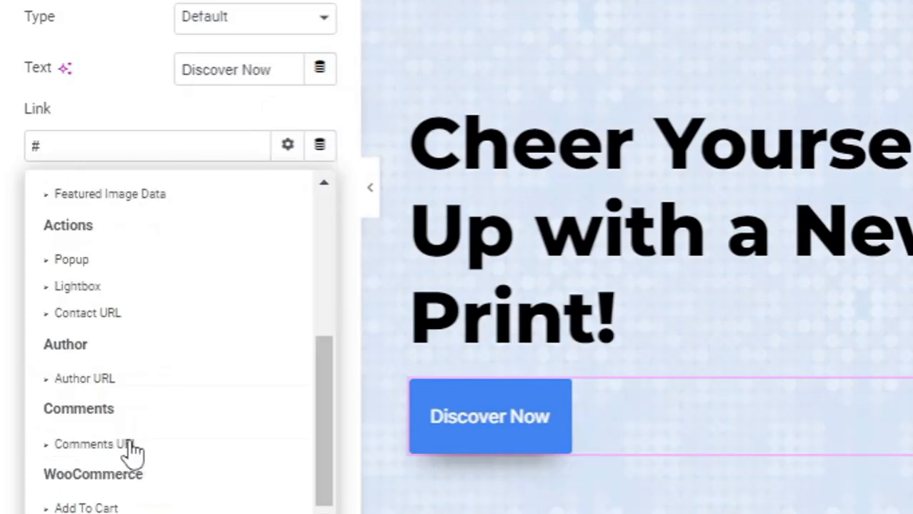
left_click(75, 260)
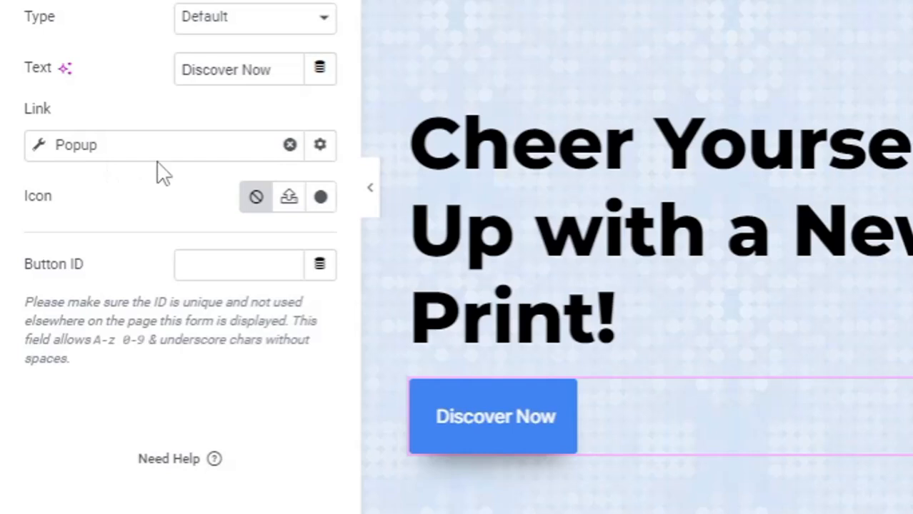
- Set the Discover Now button's popup link action to Open Popup with Featured Products (Template), and update the home page
left_click(40, 149)
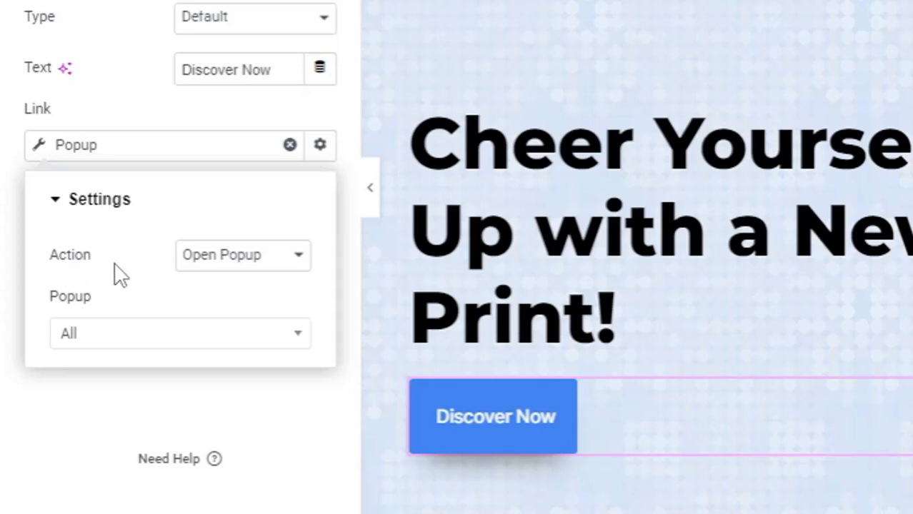
left_click(257, 264)
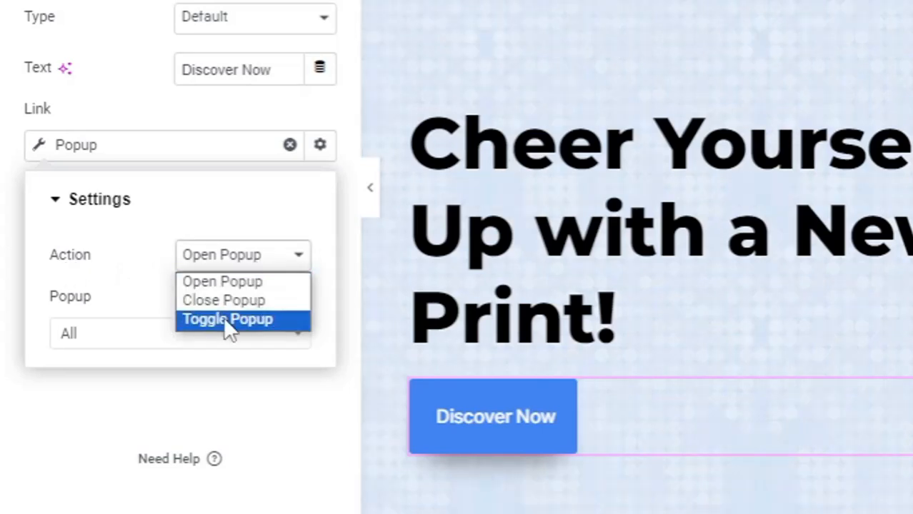
left_click(224, 280)
left_click(74, 350)
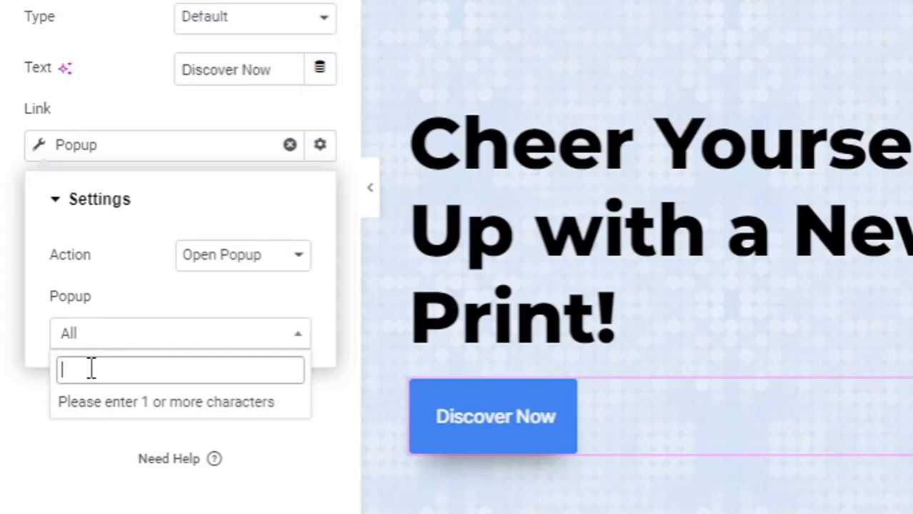
type("FEA")
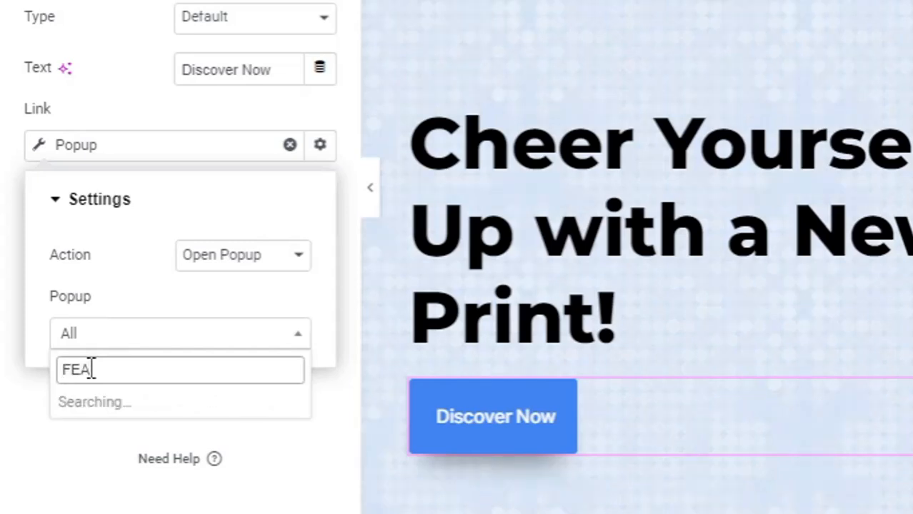
left_click(128, 405)
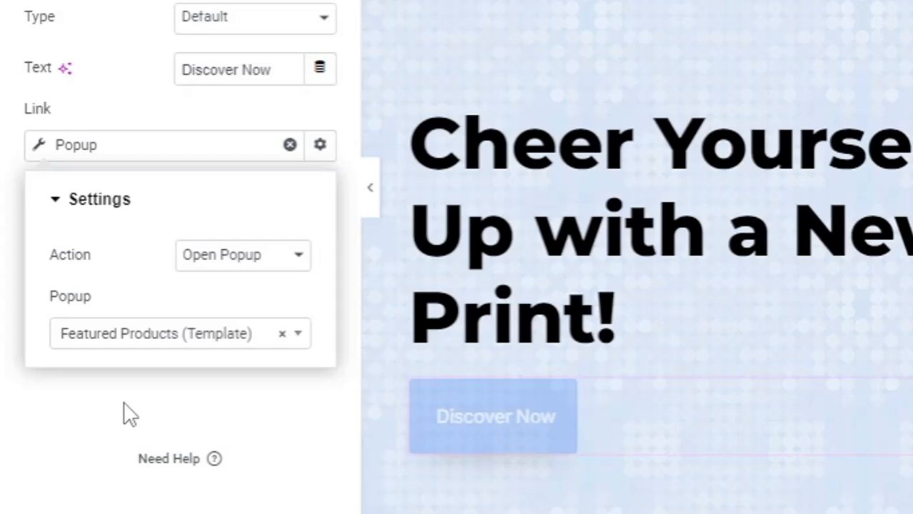
left_click(78, 418)
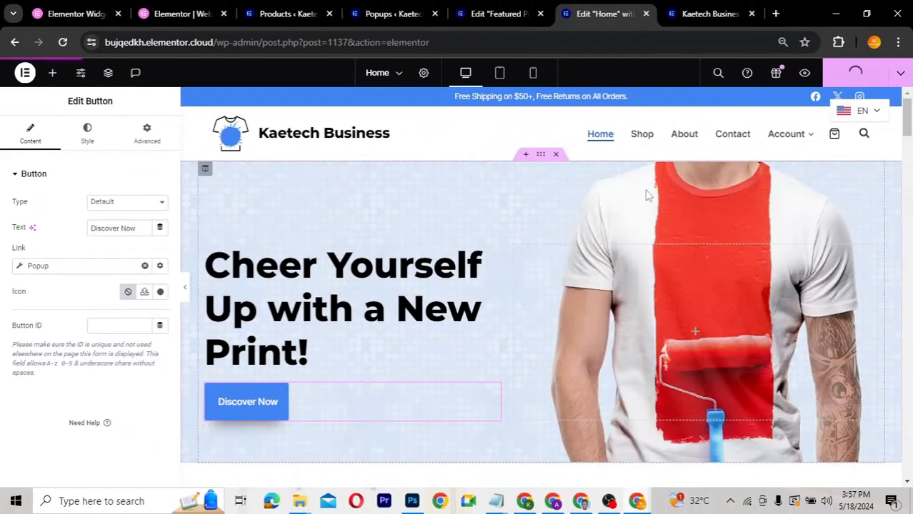
- Reload the live home page and test the Discover Now button twice, closing the popup after each test
left_click(705, 15)
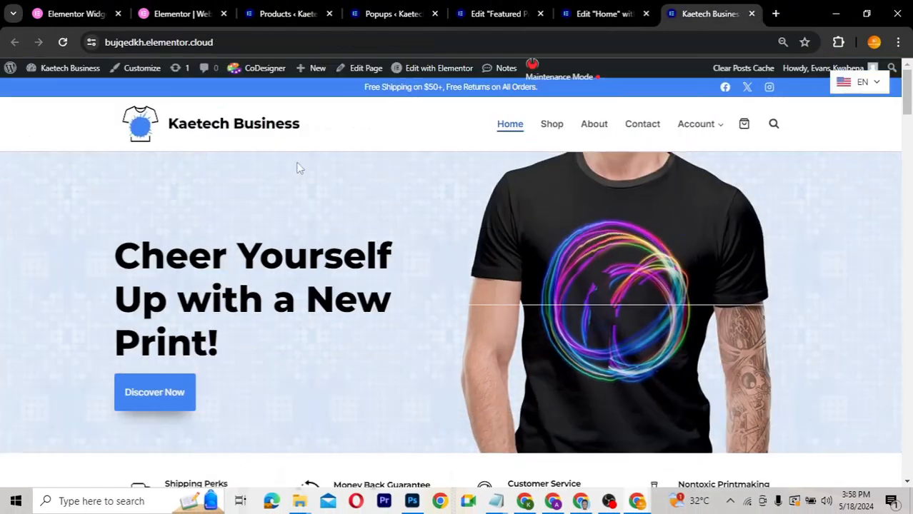
left_click(62, 42)
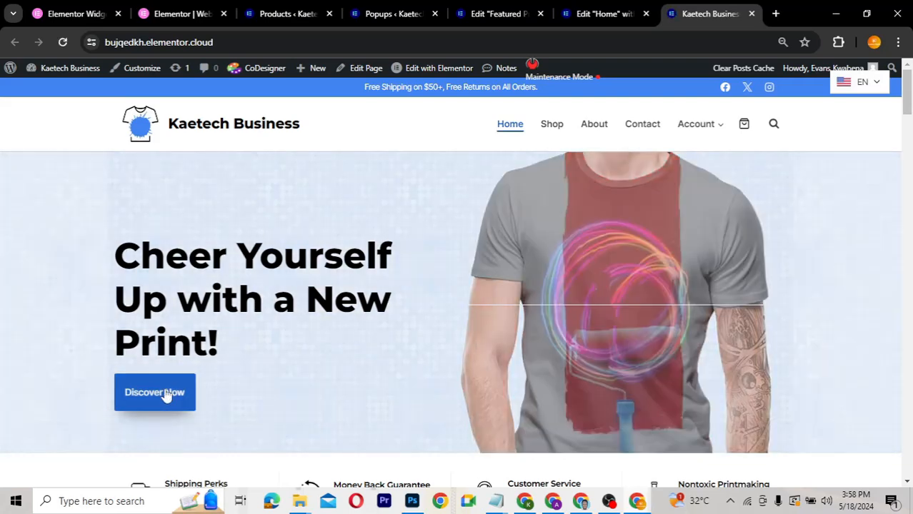
left_click(165, 395)
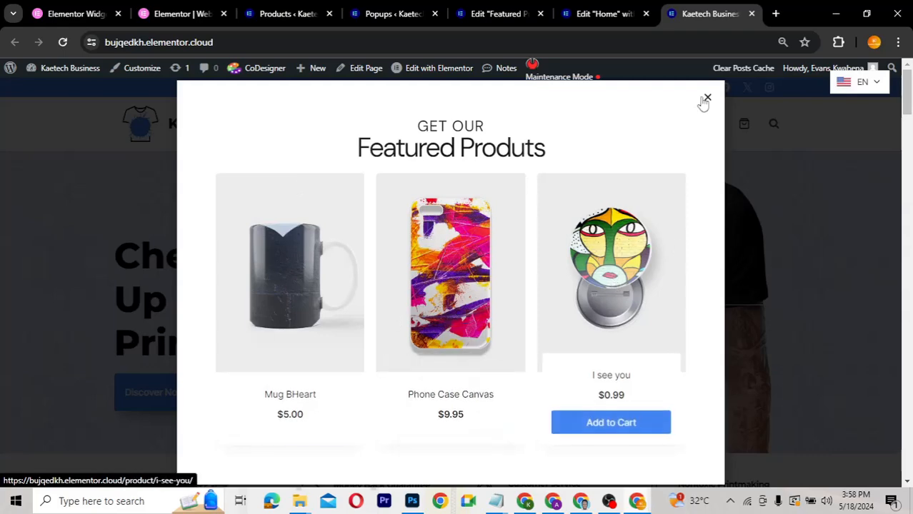
left_click(160, 332)
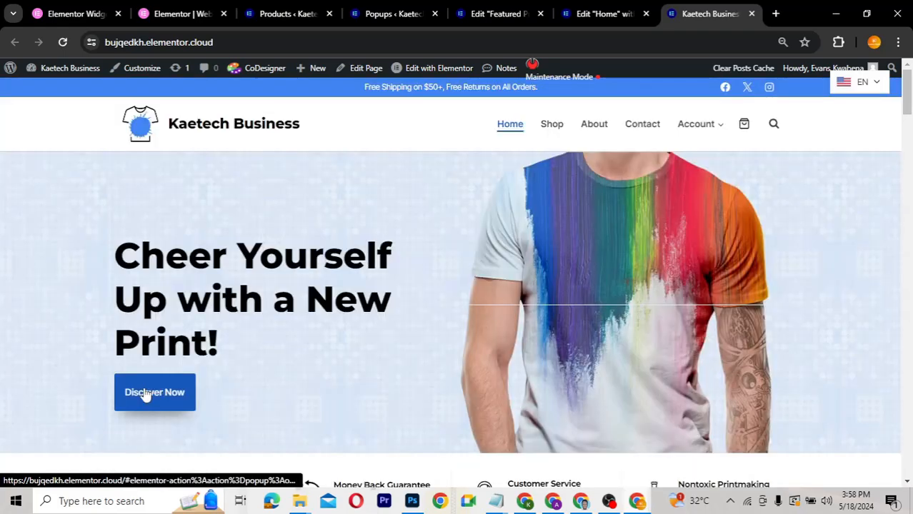
left_click(144, 393)
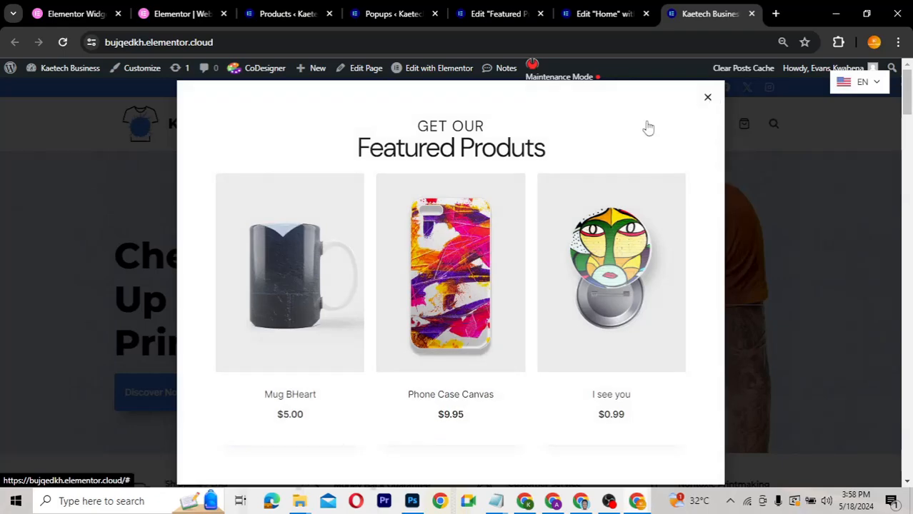
left_click(707, 98)
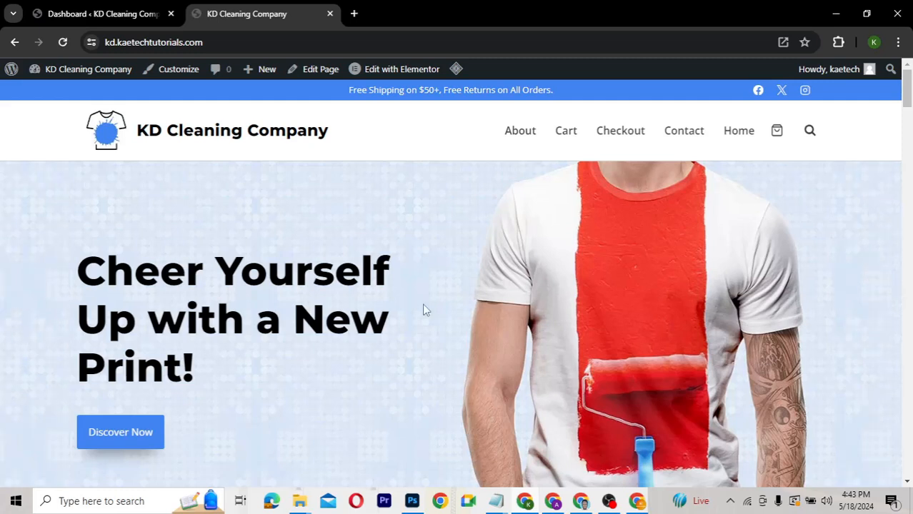
- Test the Discover Now button on the KD Cleaning Company site's live home page
scroll(423, 310, "down", 1)
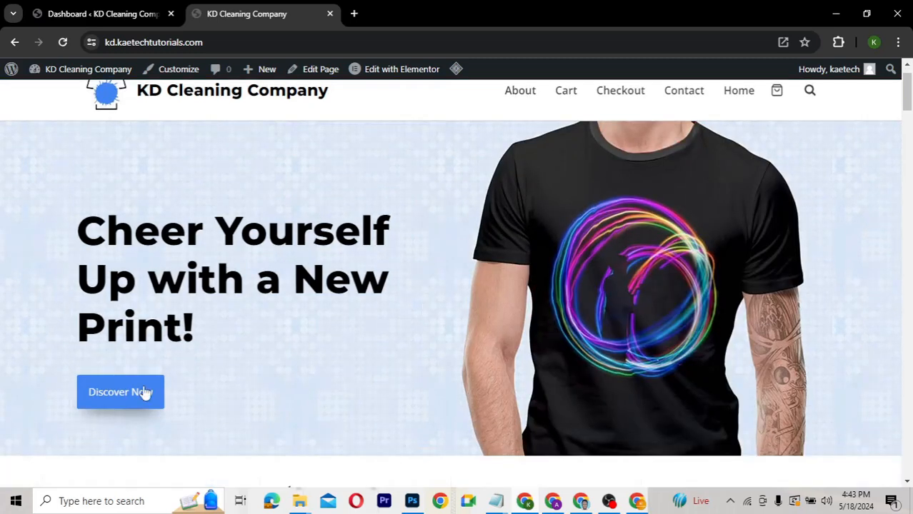
left_click(145, 392)
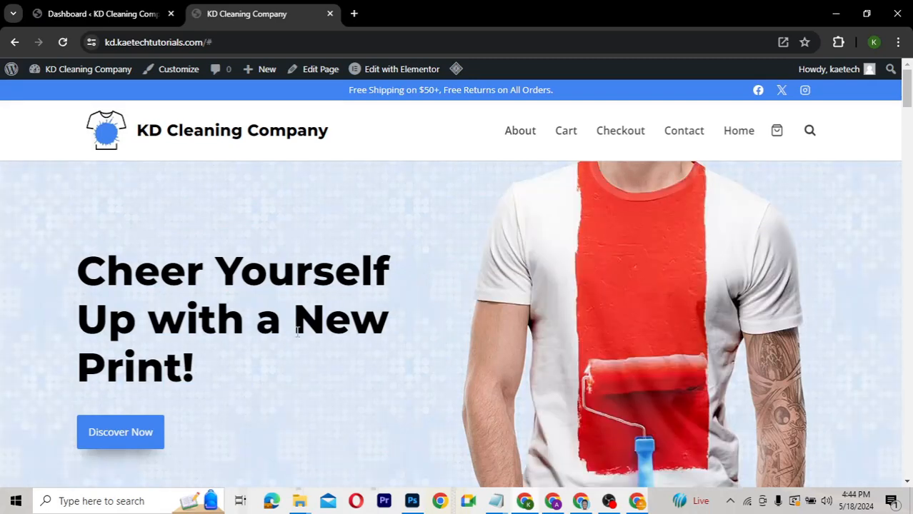
mouse_move(907, 88)
left_mouse_down()
mouse_move(906, 147)
mouse_move(908, 91)
left_mouse_up()
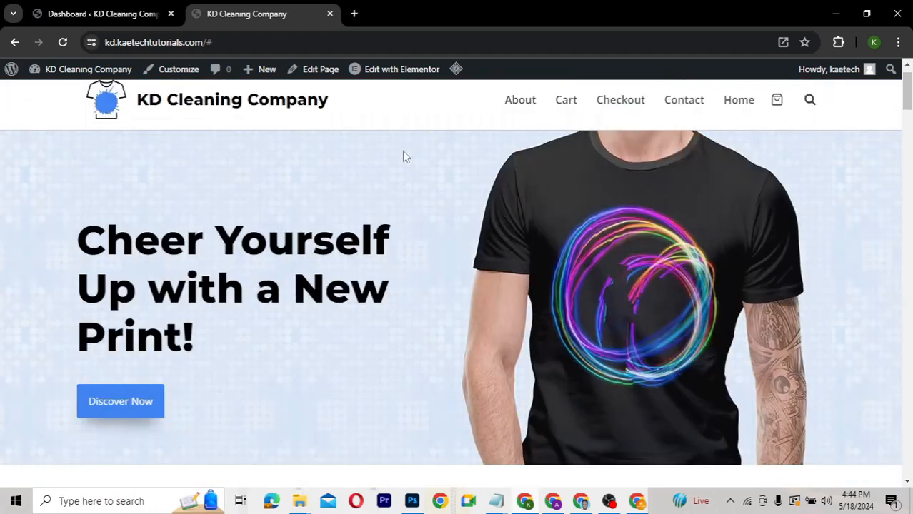
- Switch to the KD Cleaning Company dashboard and review its list of installed plugins
key("ctrl+Tab")
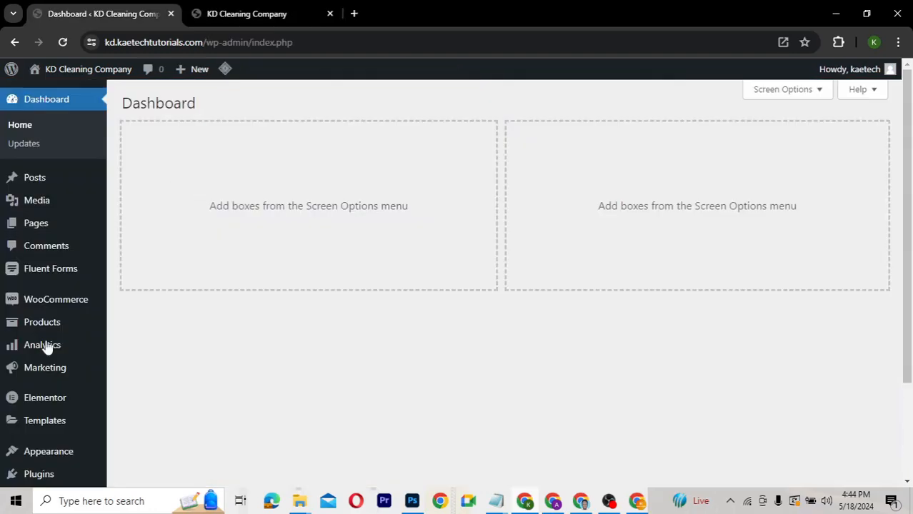
mouse_move(55, 359)
scroll(55, 364, "down", 2)
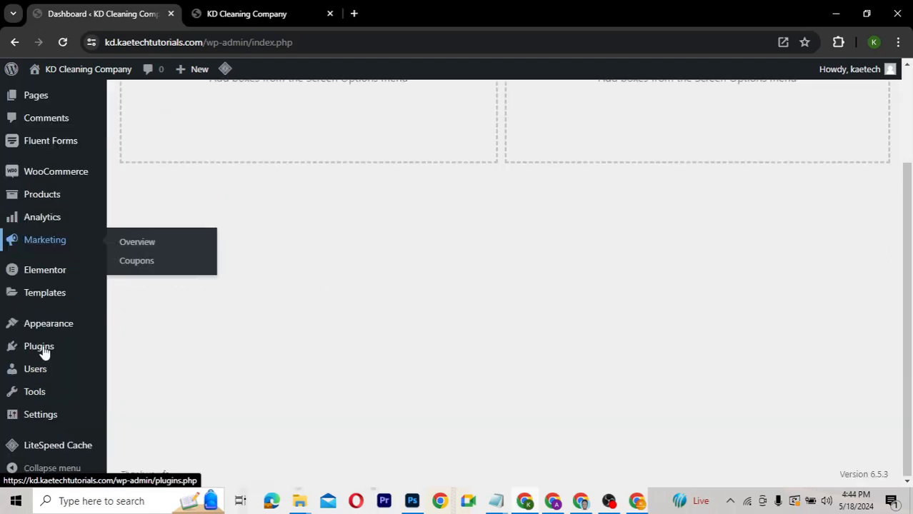
left_click(150, 349)
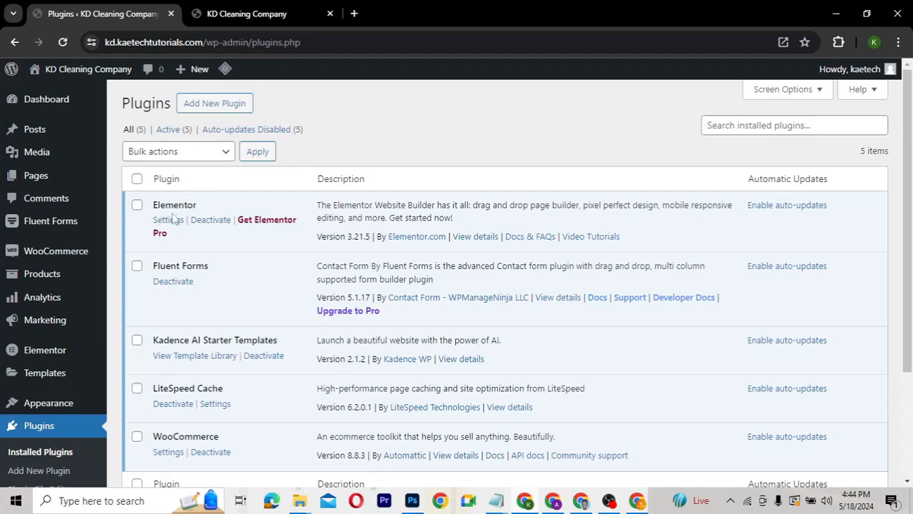
scroll(244, 321, "down", 3)
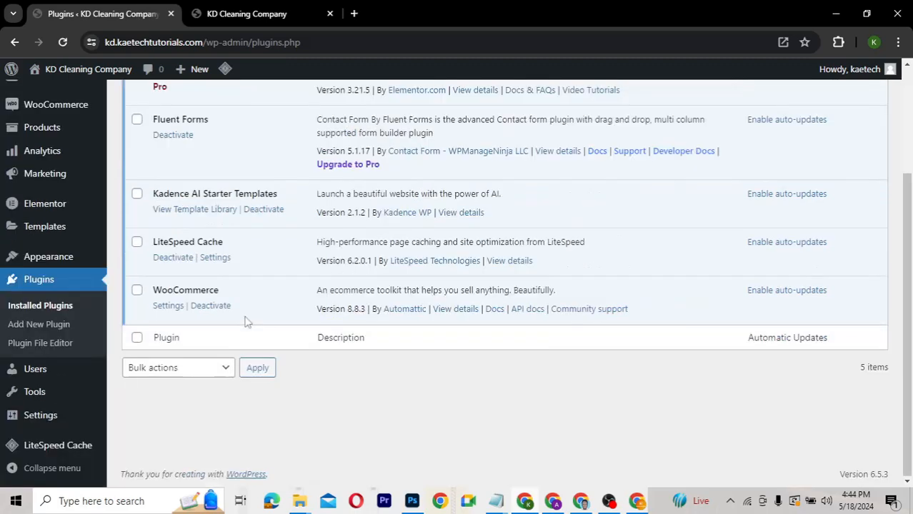
scroll(245, 321, "up", 2)
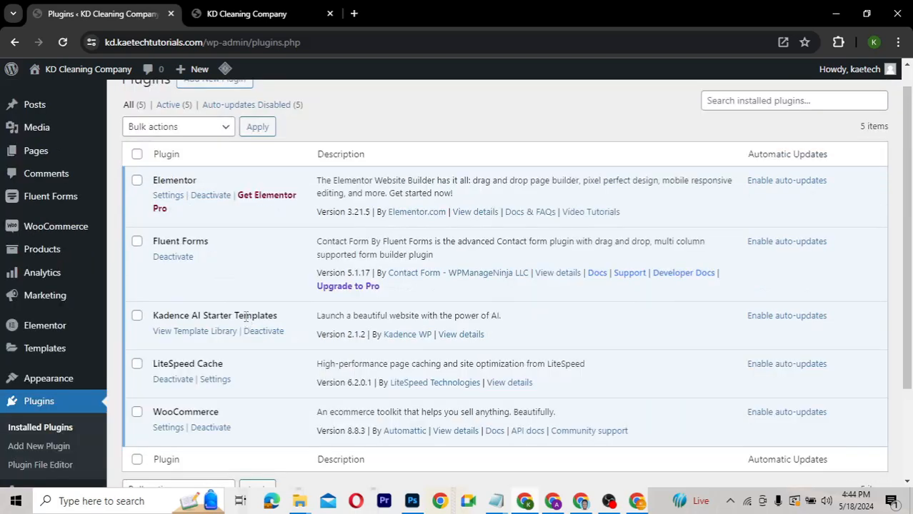
scroll(245, 320, "up", 1)
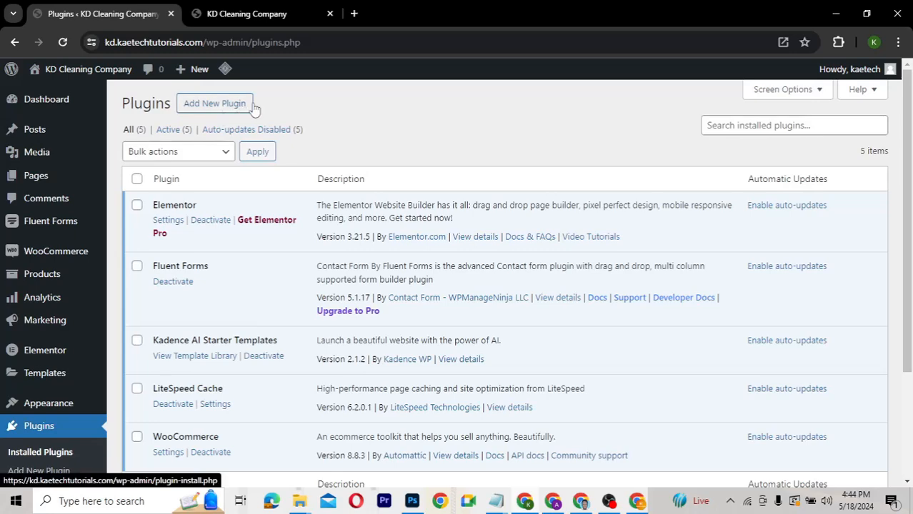
- Start adding a new plugin and search the plugin directory for EXCLUSIVE ADDONS
left_click(223, 105)
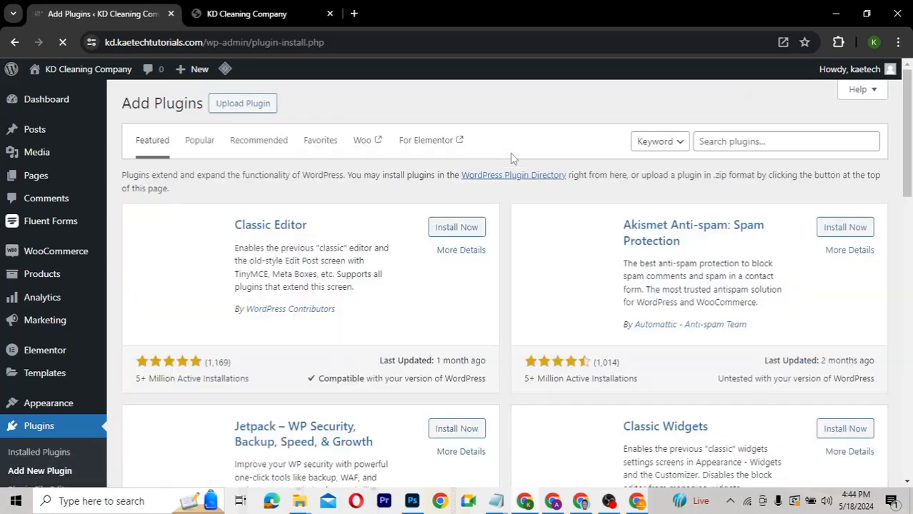
left_click(731, 141)
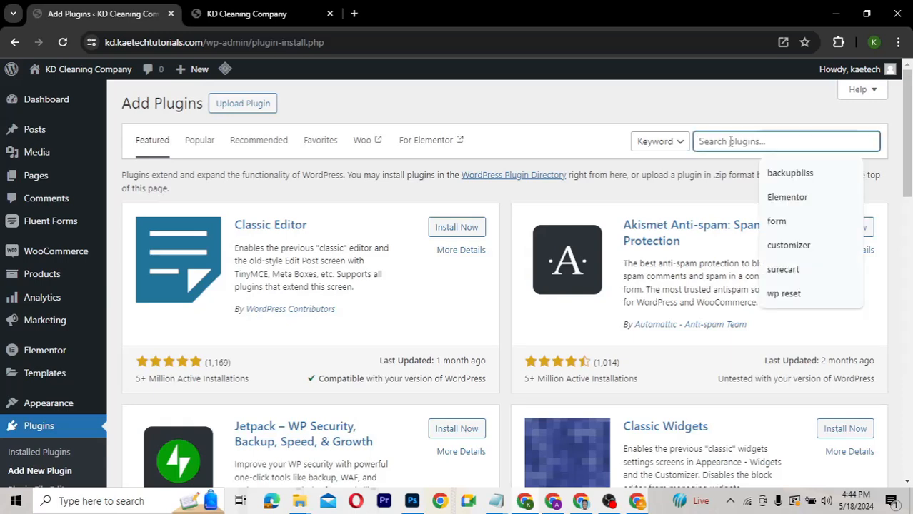
type("eXCLUSIVE ADDON")
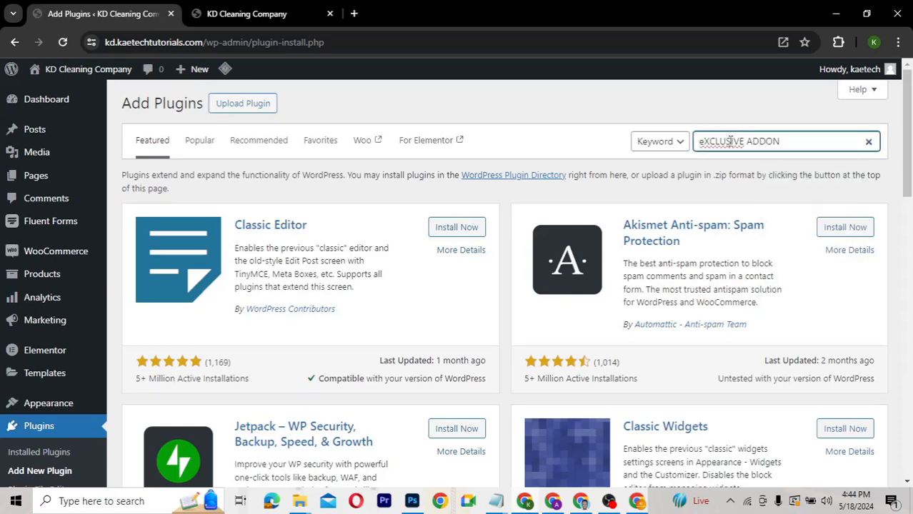
type("S")
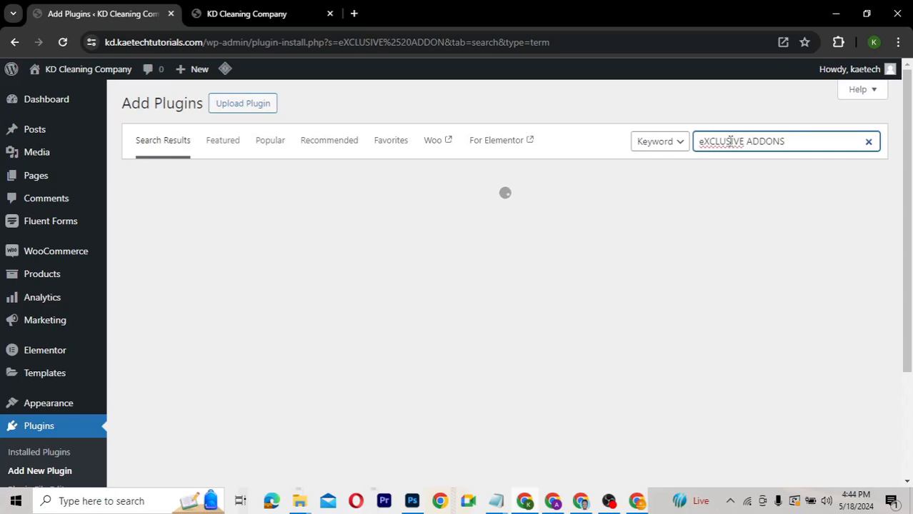
left_click(701, 141)
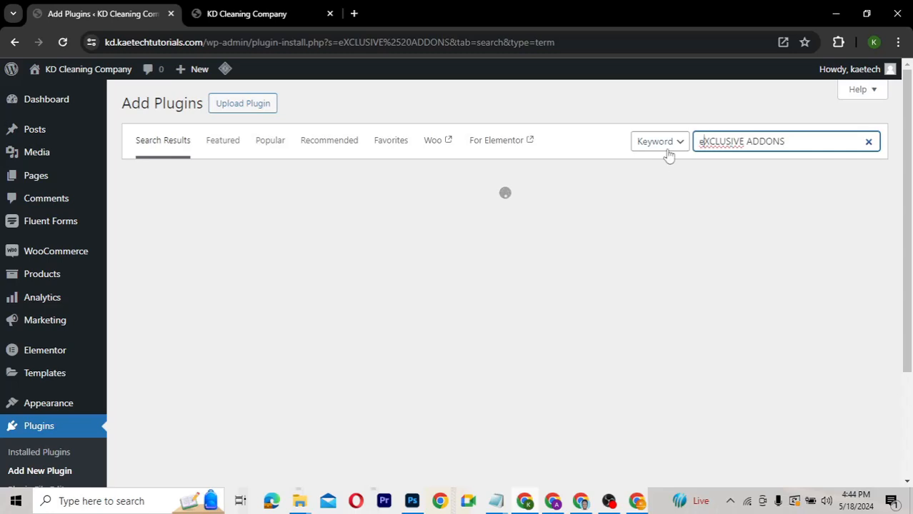
key("BackSpace")
type("E")
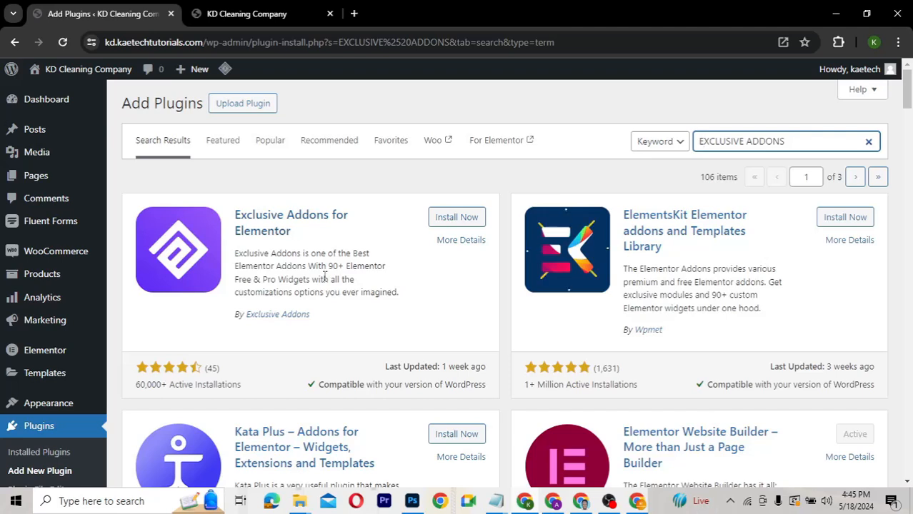
- Install and activate the Exclusive Addons for Elementor plugin
left_click(467, 217)
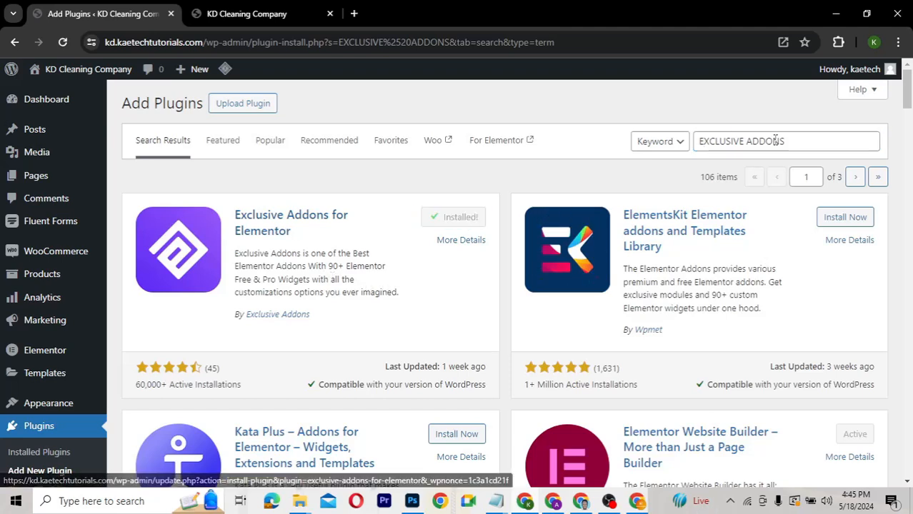
left_click_drag(798, 138, 687, 141)
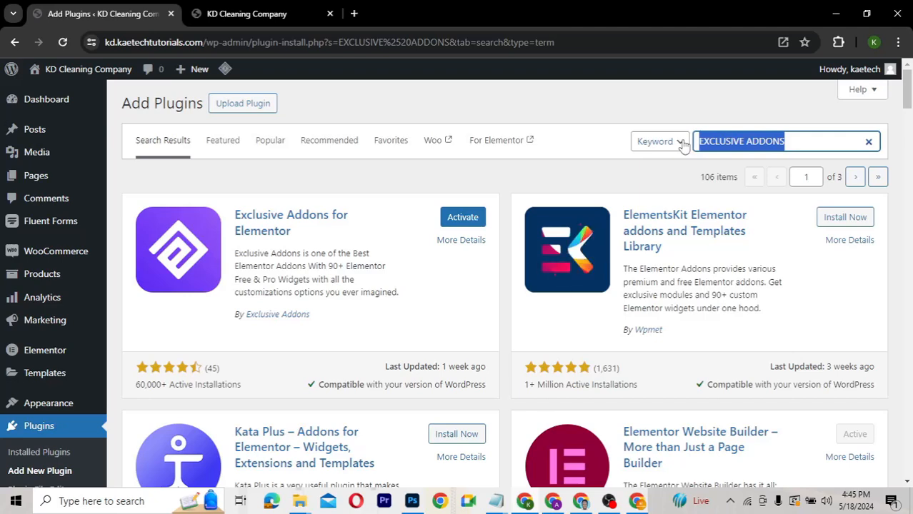
left_click(462, 217)
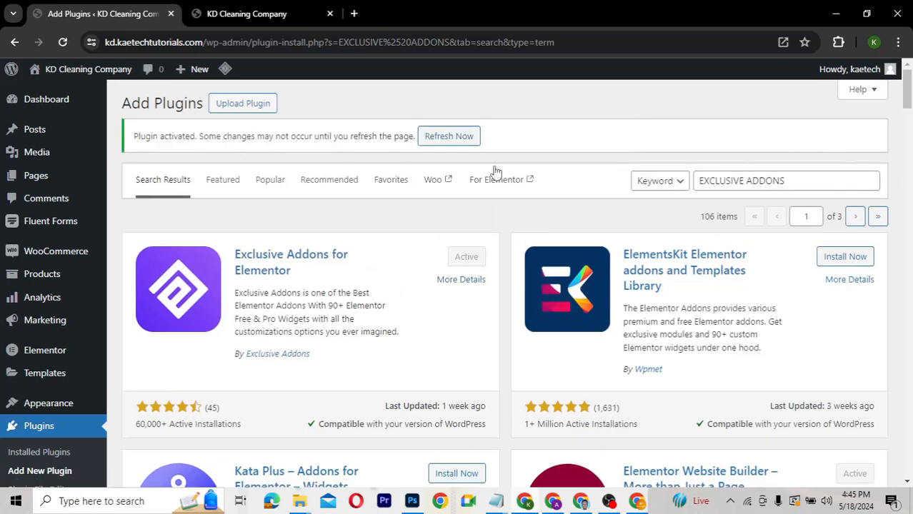
- Search the plugin directory for ANYWHERE ELEMENTOR, install and activate AnyWhere Elementor, and reload the page
left_click_drag(789, 181, 689, 181)
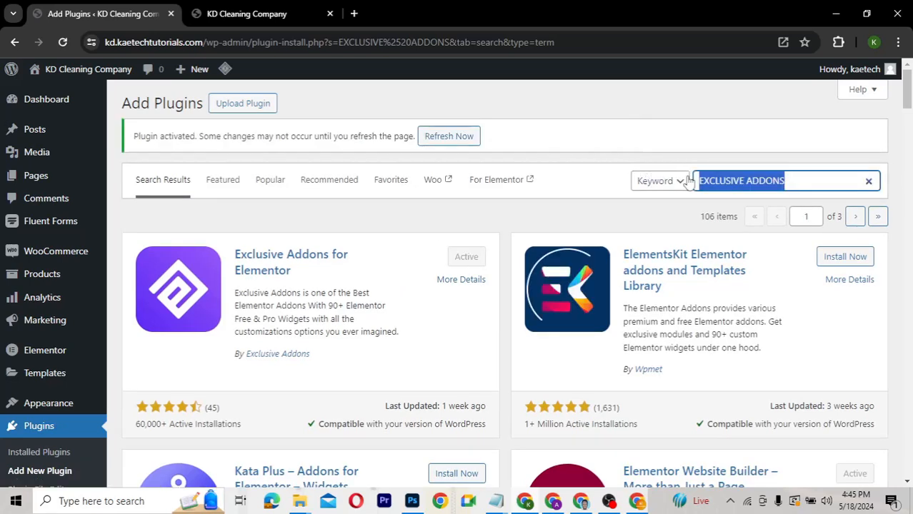
type("ANYWHERE ELEMENTOR")
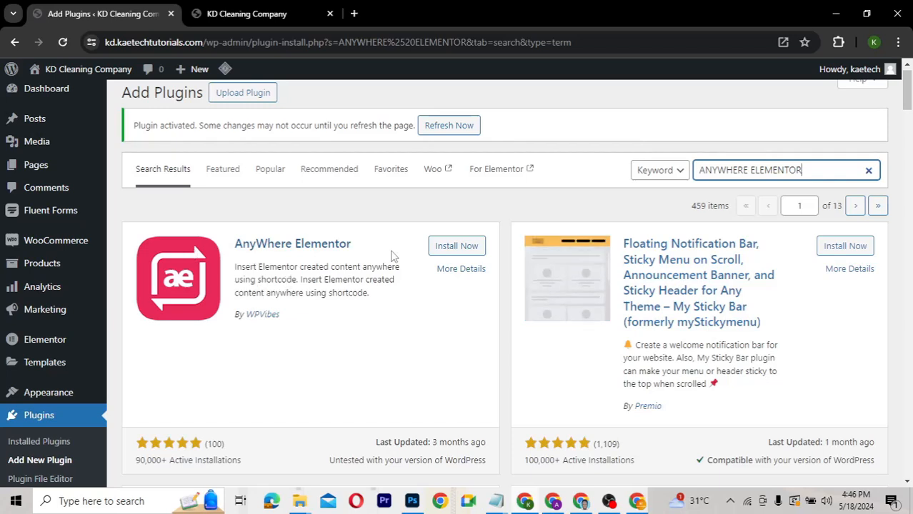
left_click(458, 246)
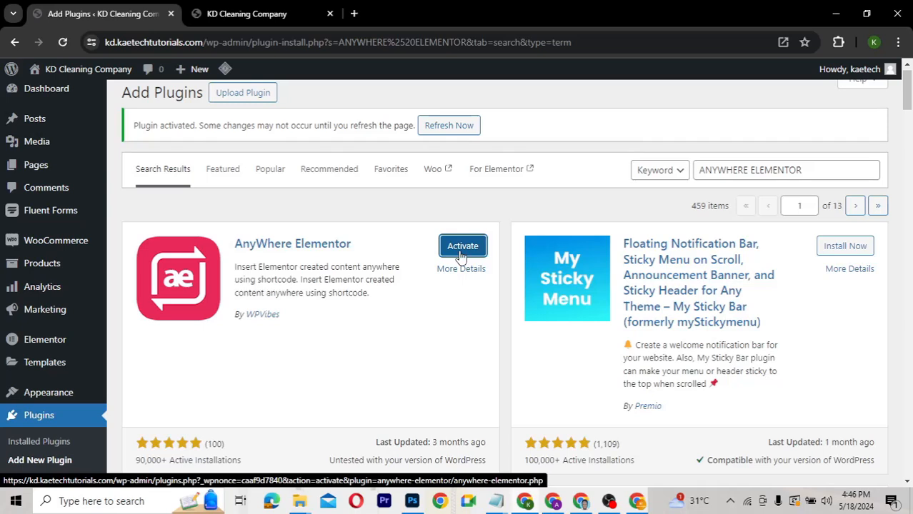
left_click(460, 253)
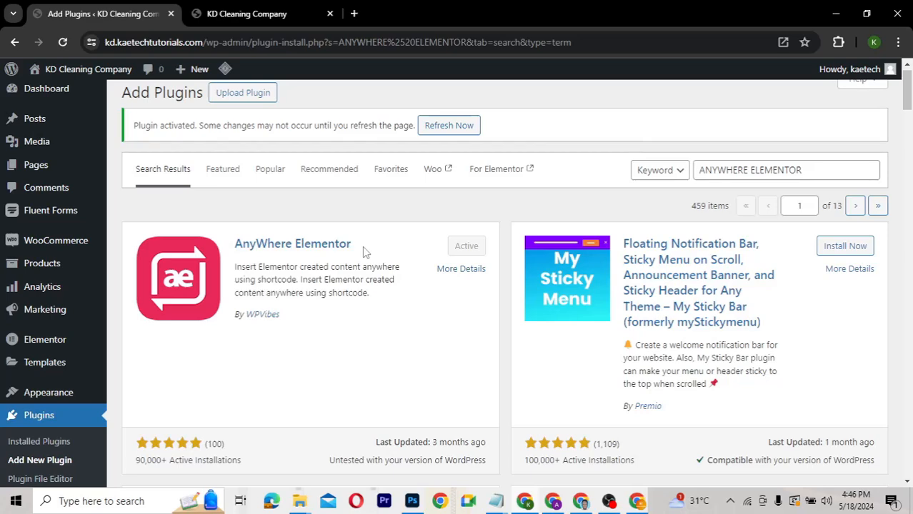
key("F5")
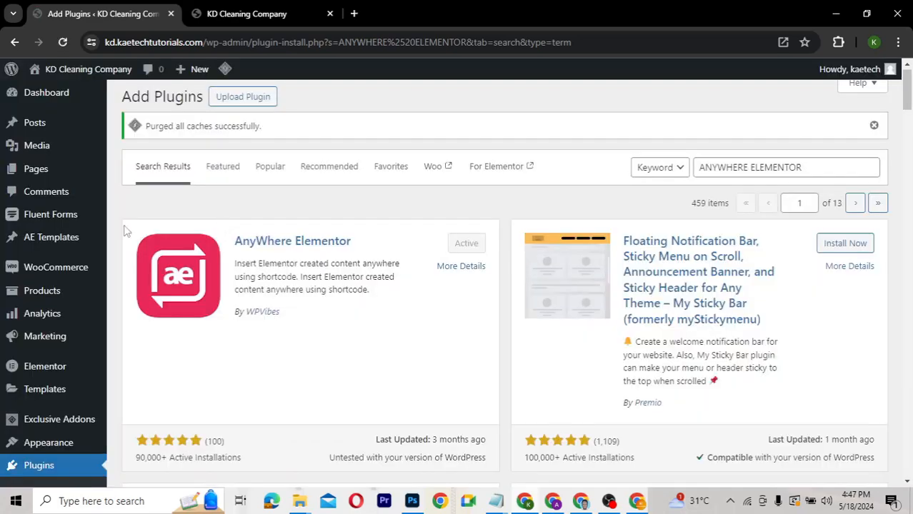
- Open the list of installed plugins and check that Anywhere Elementor and Exclusive Addons Elementor are active
scroll(53, 393, "down", 2)
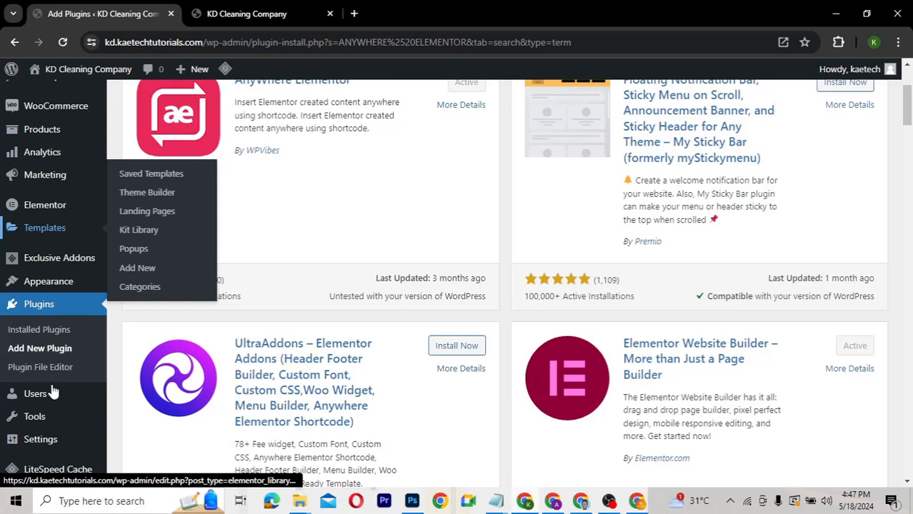
scroll(53, 393, "down", 1)
left_click(40, 314)
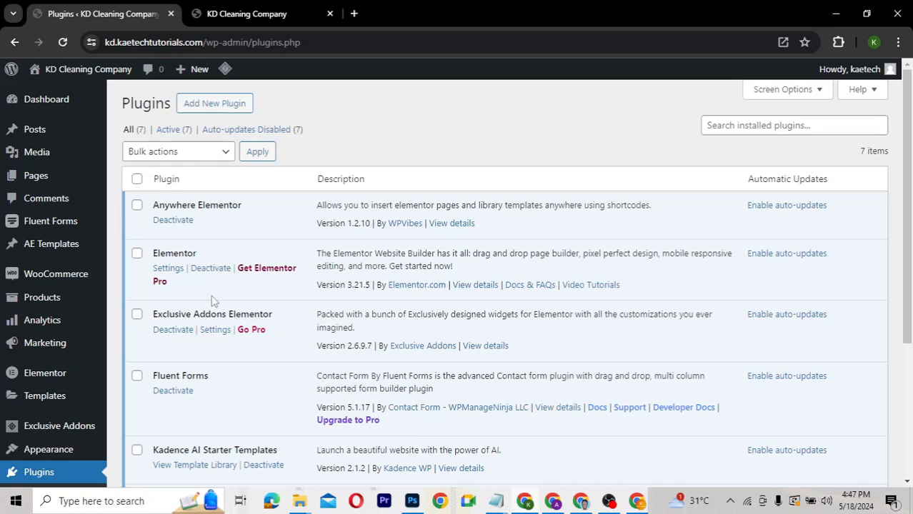
- Add a new AE template and title it "Pop up"
mouse_move(40, 246)
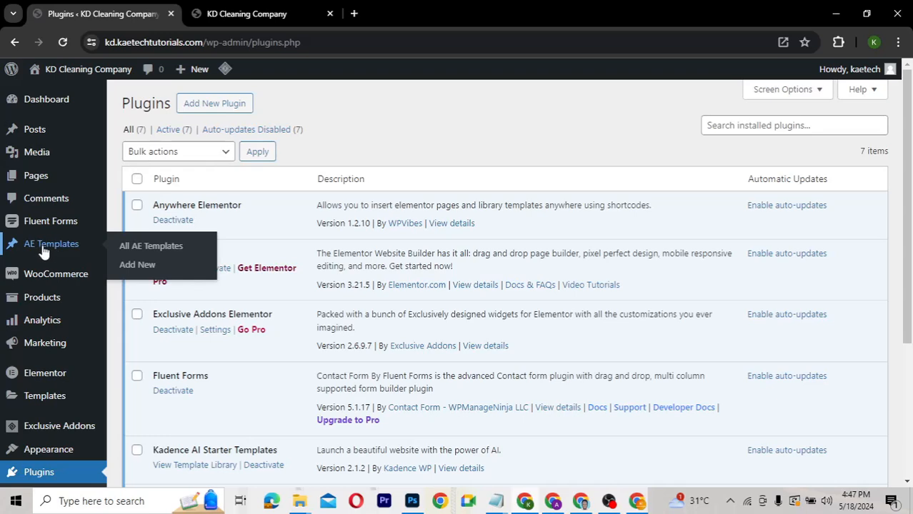
left_click(140, 267)
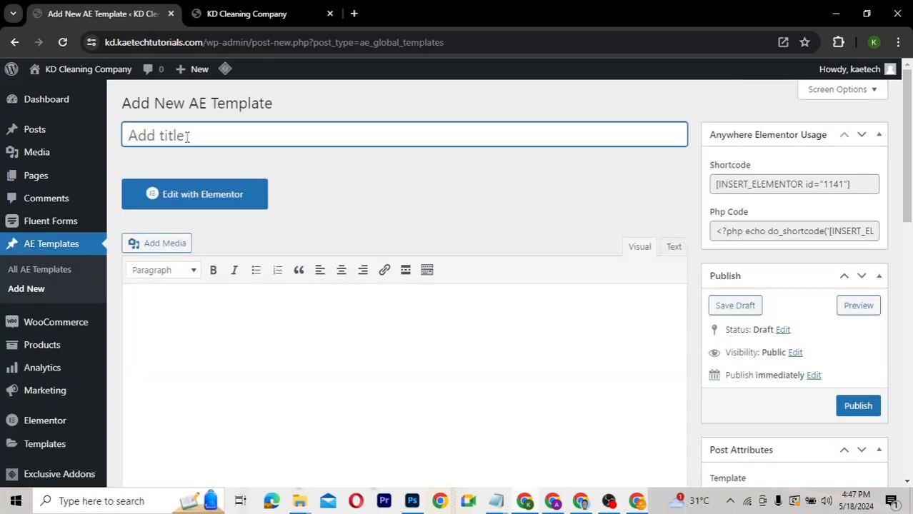
type("Pop up")
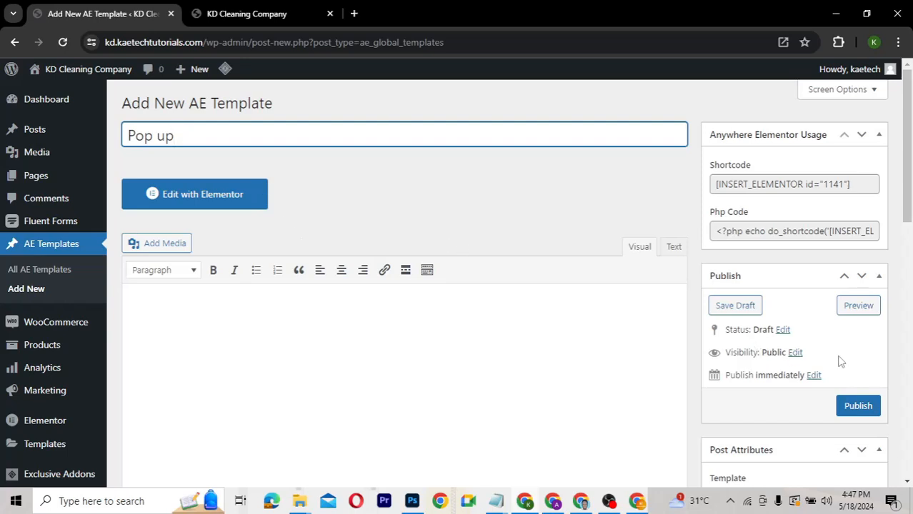
- Set the Pop up template's page template to Elementor Canvas and publish it
scroll(840, 362, "down", 3)
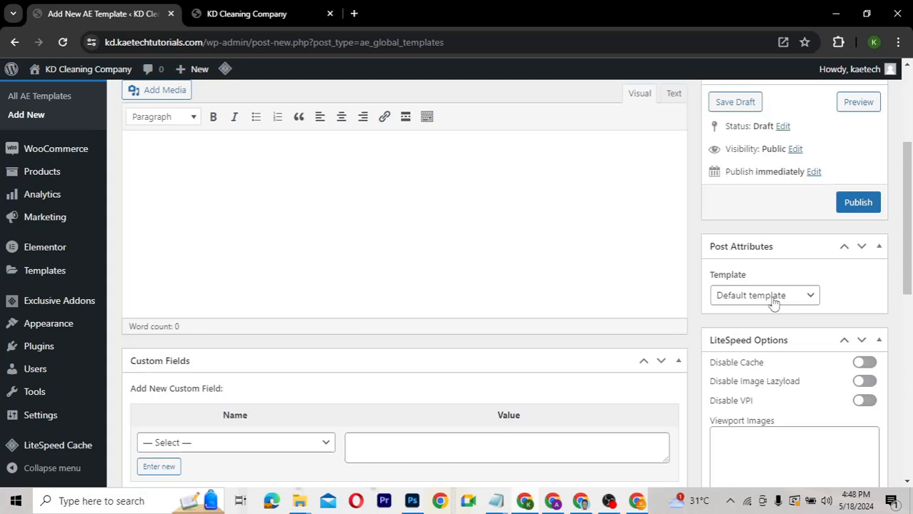
left_click(774, 304)
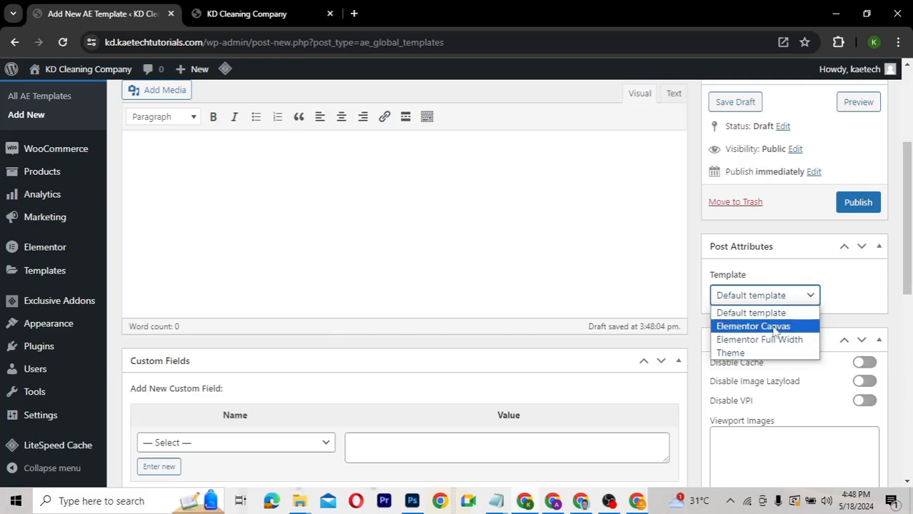
left_click(775, 330)
scroll(769, 265, "up", 2)
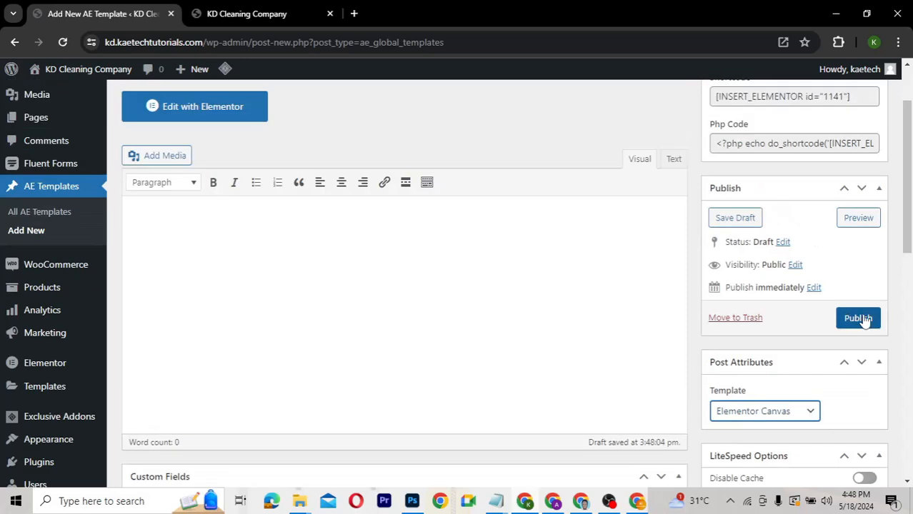
left_click(859, 319)
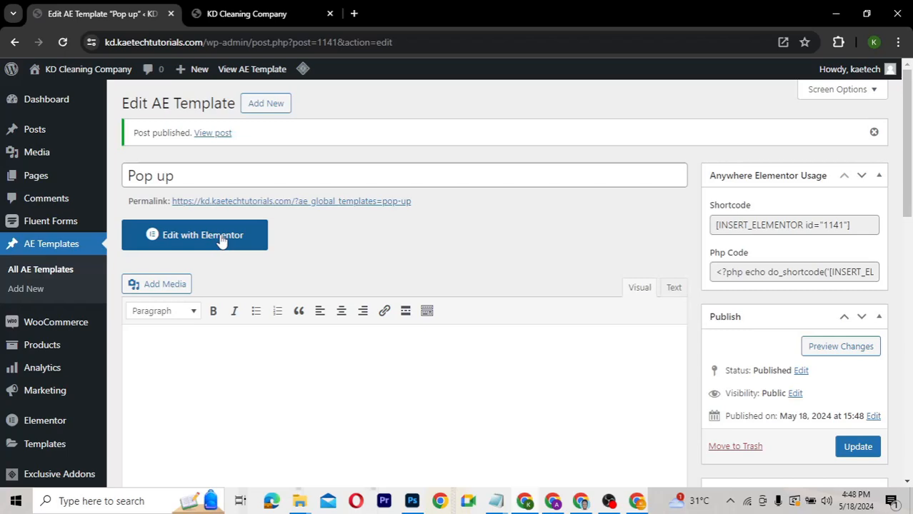
- Open the published Pop up template for editing with Elementor
left_click(221, 239)
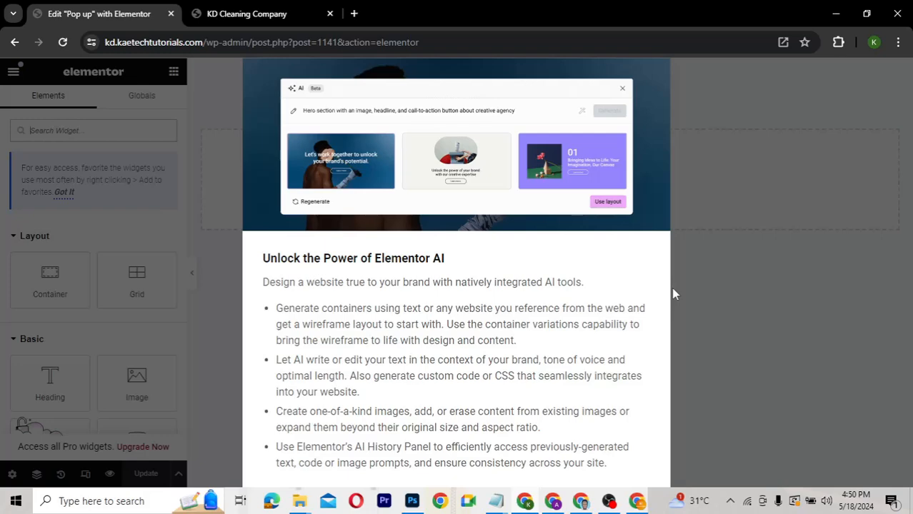
key("ctrl+minus")
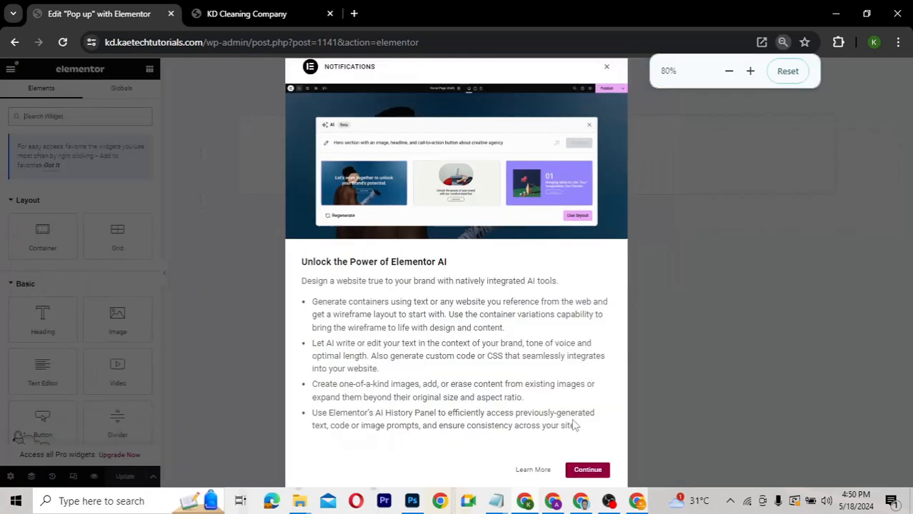
- Dismiss the Elementor AI notification and add a flexbox container with a single downward column to the page
left_click(587, 470)
key("ctrl+plus")
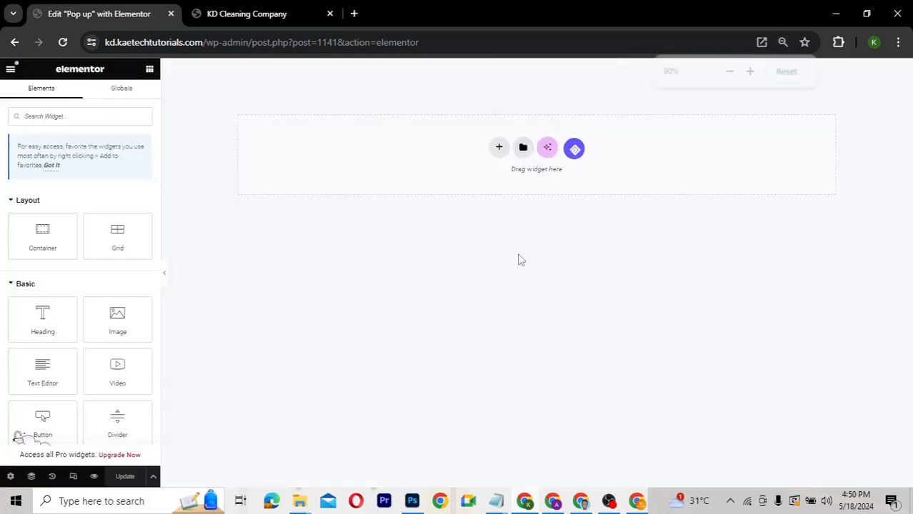
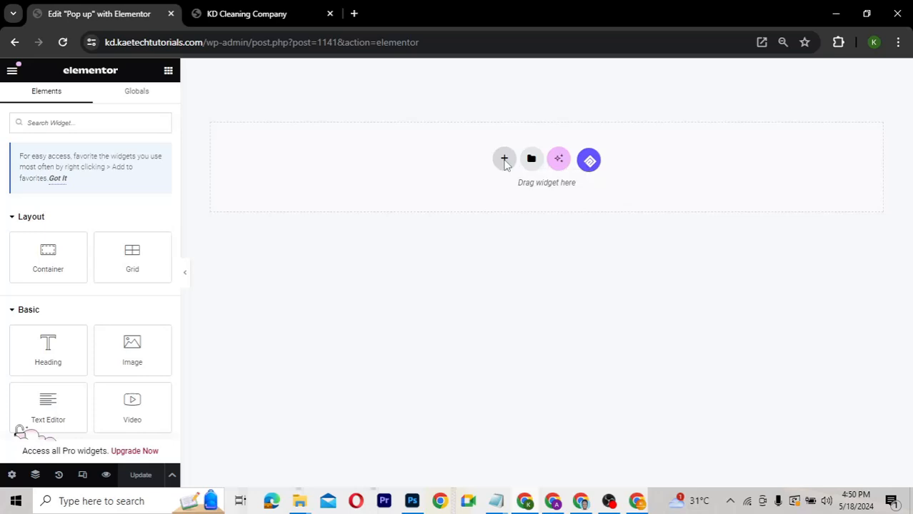
left_click(504, 162)
left_click(505, 199)
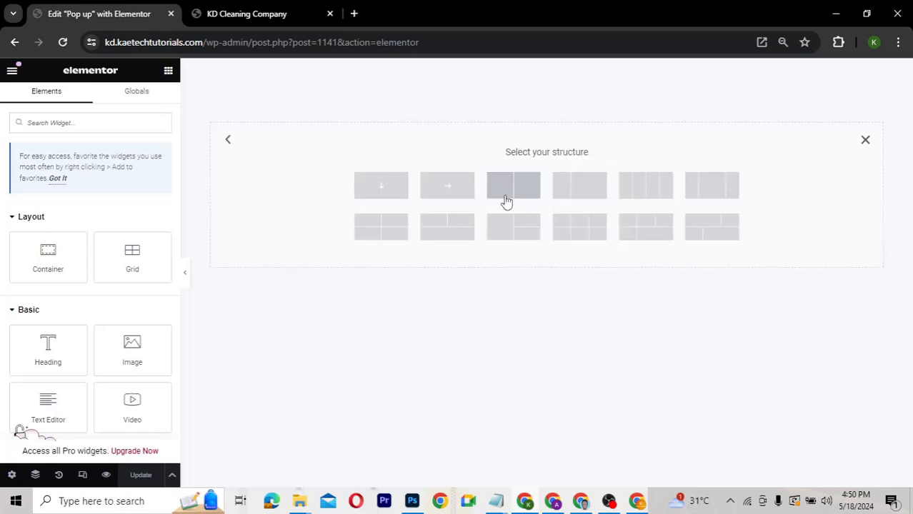
left_click(376, 190)
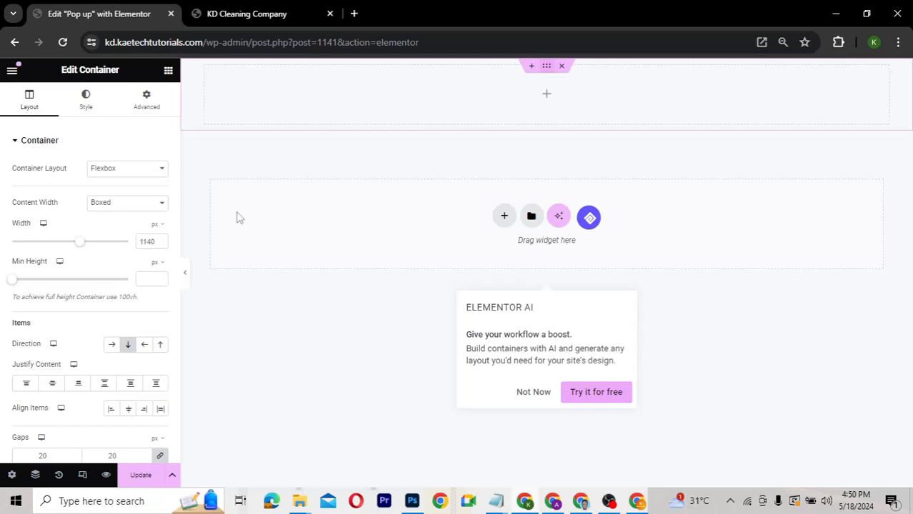
- Switch the container's width unit to vw and set its width to 64
left_click(155, 227)
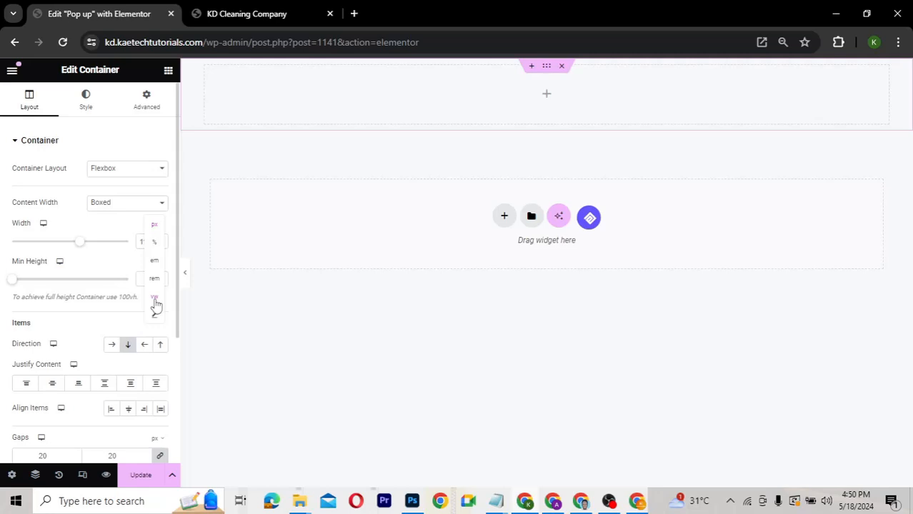
left_click(156, 306)
left_click_drag(131, 245, 93, 246)
key("ctrl+a")
type("60")
double_click(138, 242)
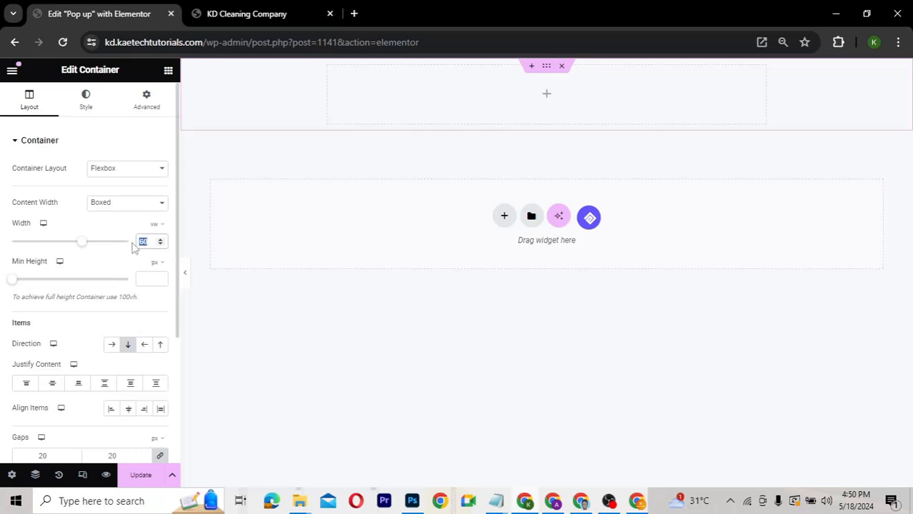
type("64")
- Set the container's minimum height to 80 vh
left_click(155, 265)
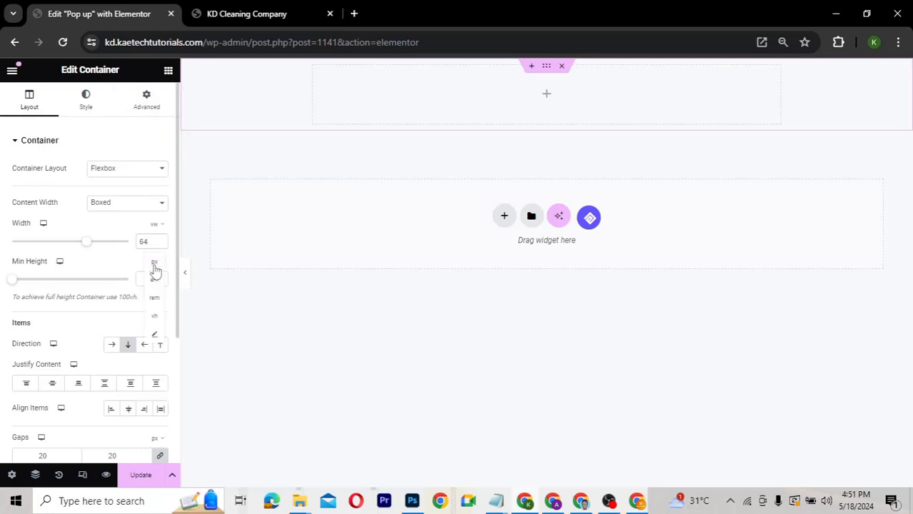
left_click(155, 316)
left_click(146, 280)
type("80")
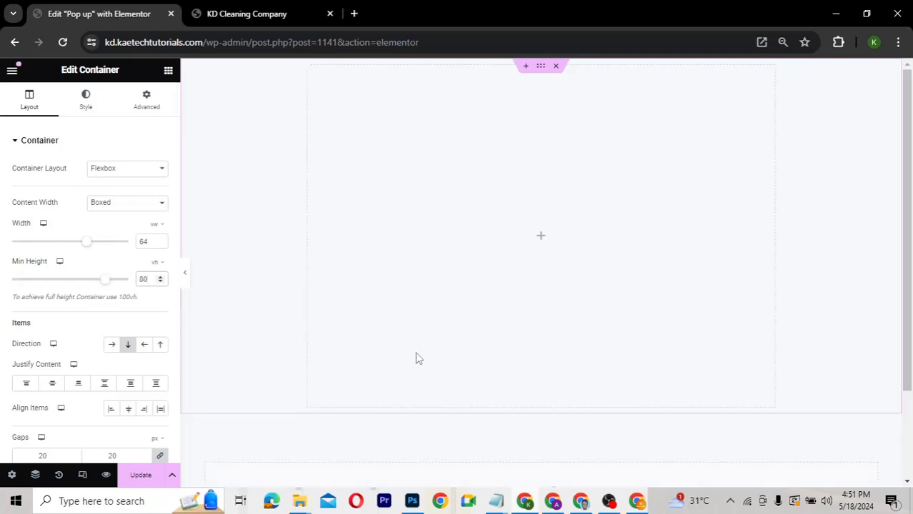
- Unlink the container's margin values and set the top margin to 120 px
left_click(146, 109)
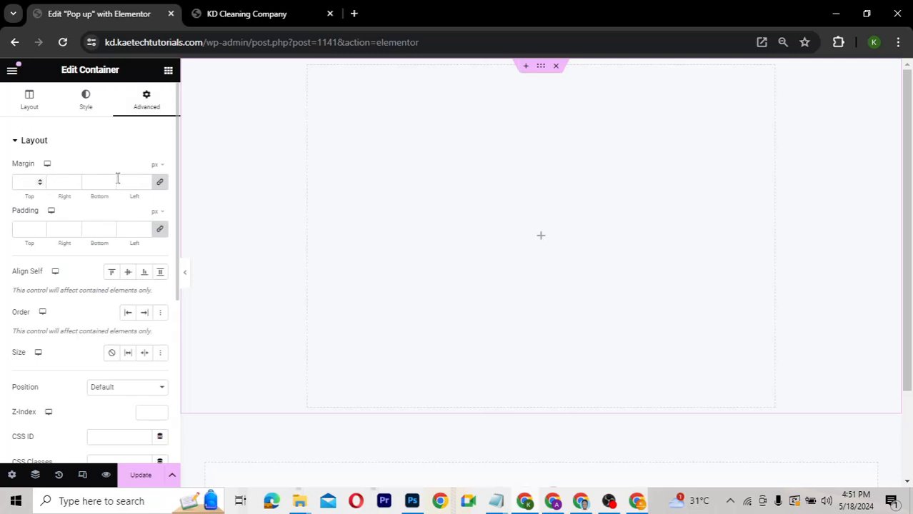
left_click(160, 181)
type("80")
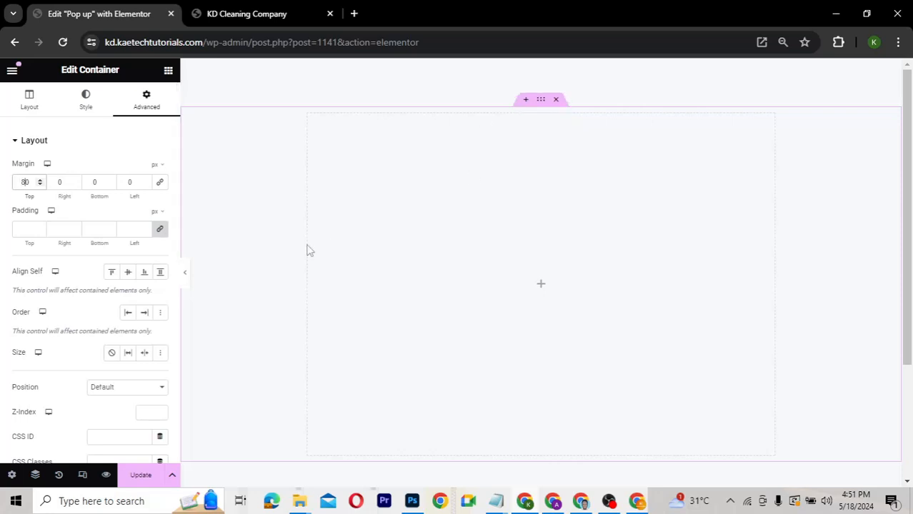
key("BackSpace")
type("12")
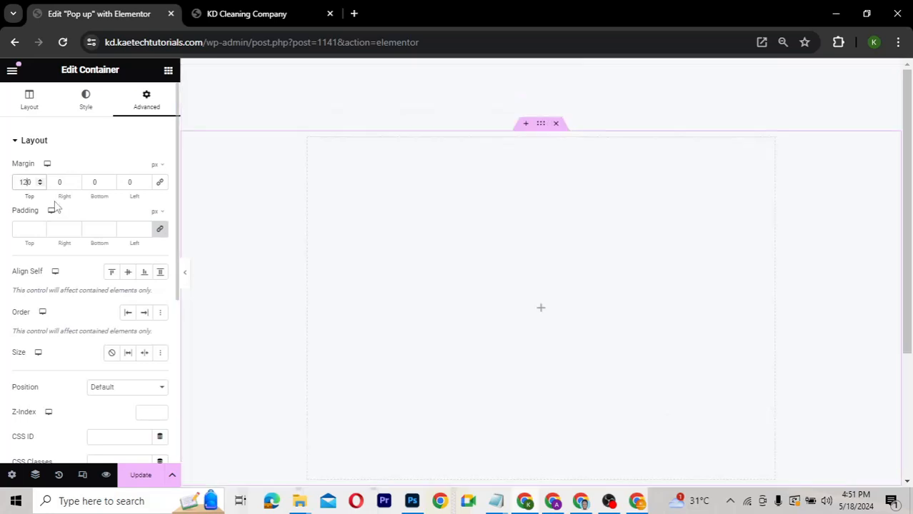
- Set the container's bottom margin to 80 px
left_click(91, 183)
type("12")
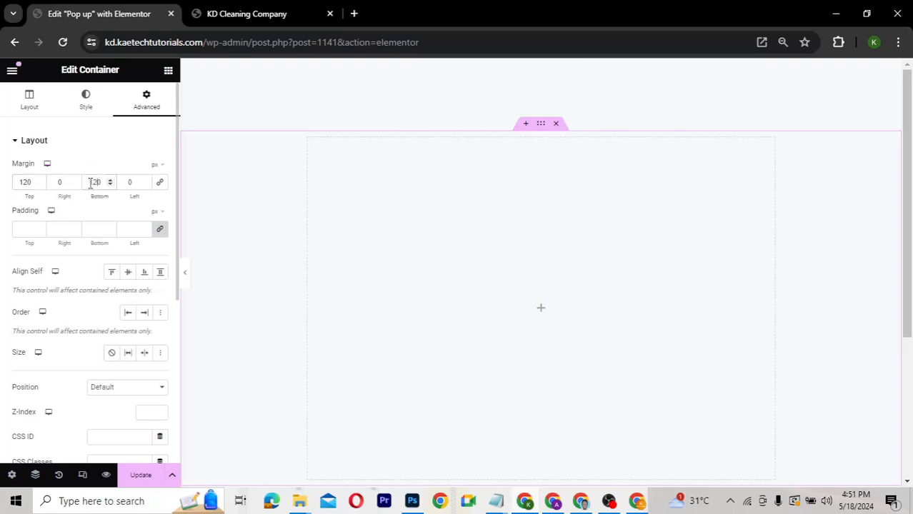
key("BackSpace")
key("BackSpace")
type("80")
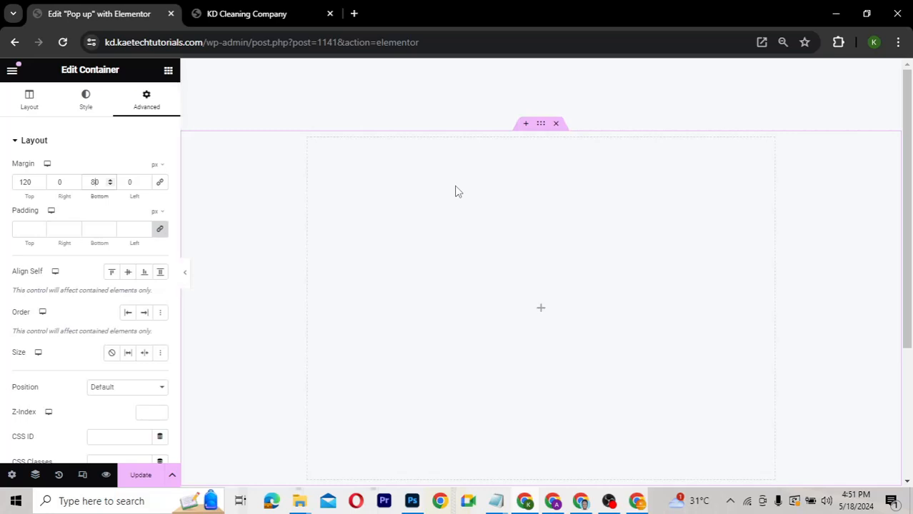
- Nest a new container inside the main container
scroll(455, 190, "down", 3)
scroll(455, 190, "up", 1)
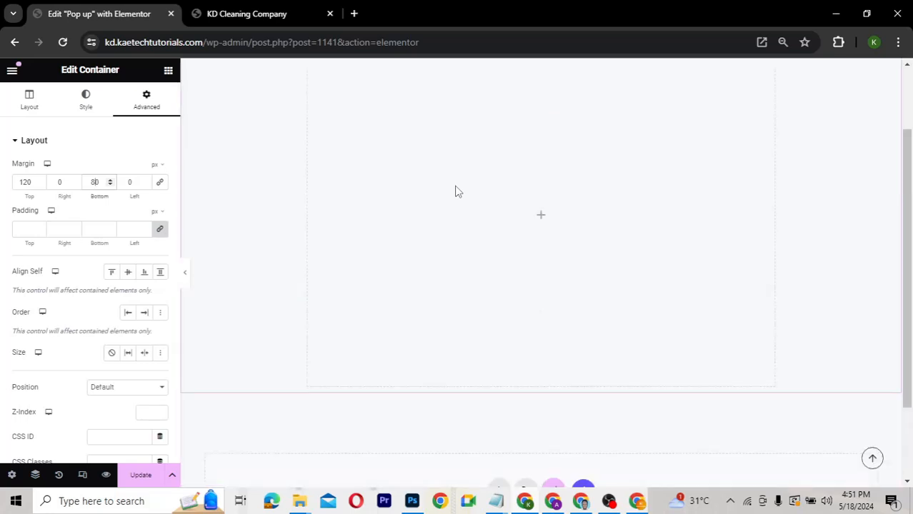
scroll(455, 190, "up", 1)
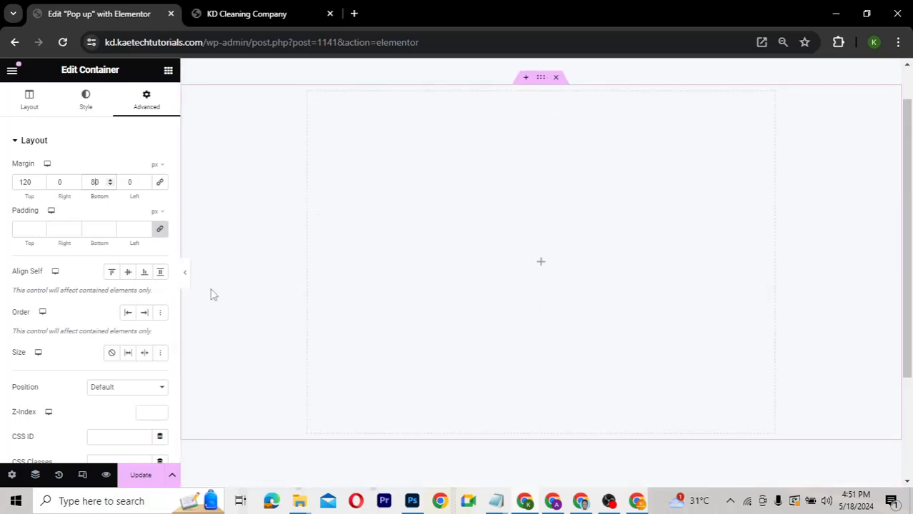
left_click(541, 264)
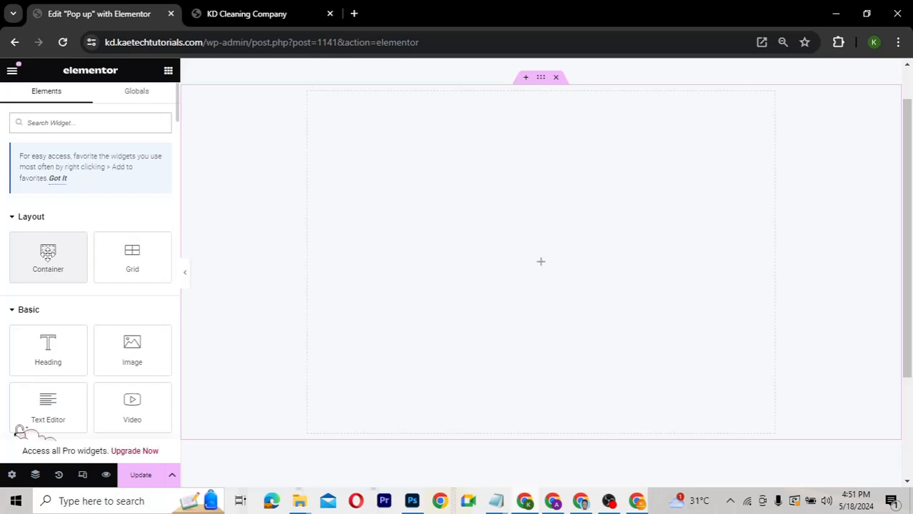
left_click_drag(48, 255, 507, 267)
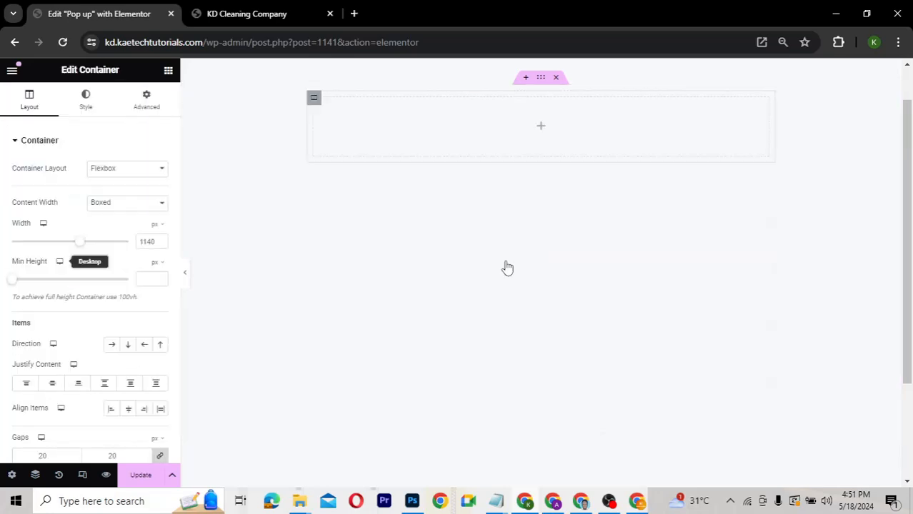
- Search the widget library for "pro", look through the product widgets, and clear the search
left_click(541, 127)
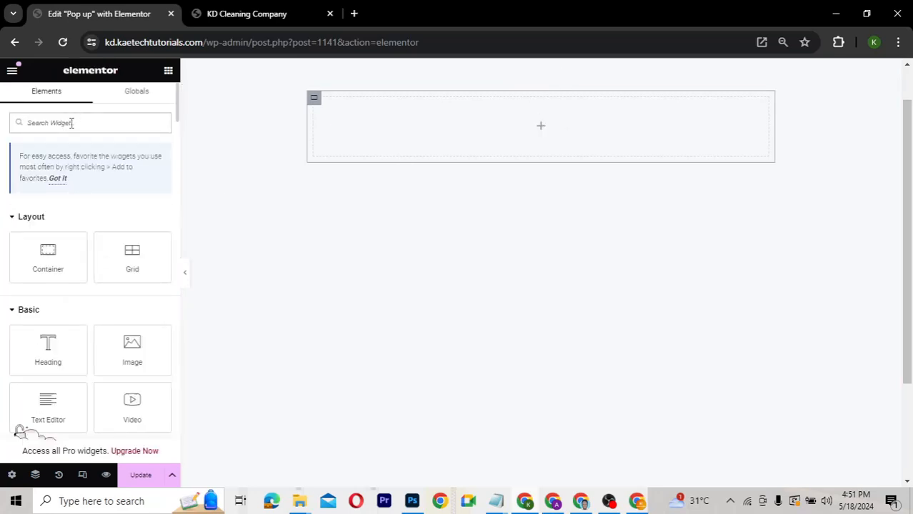
left_click(71, 123)
type("pro")
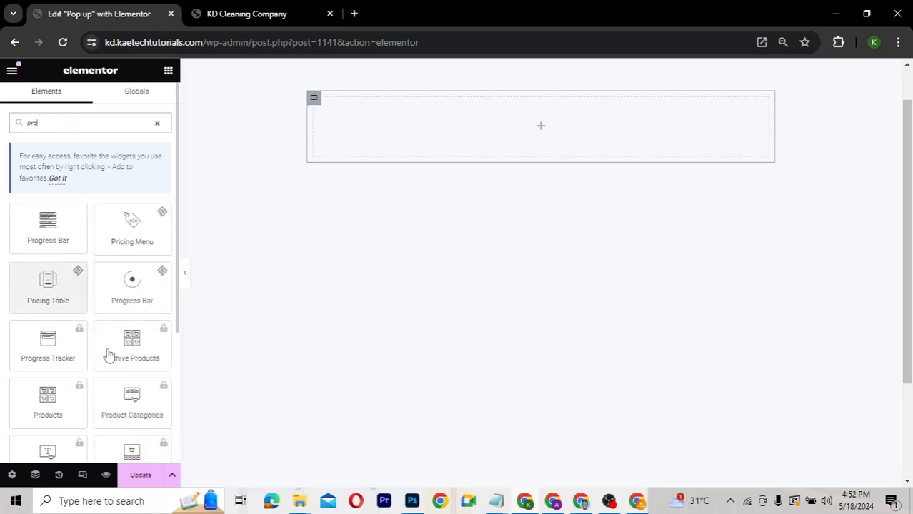
scroll(105, 364, "down", 2)
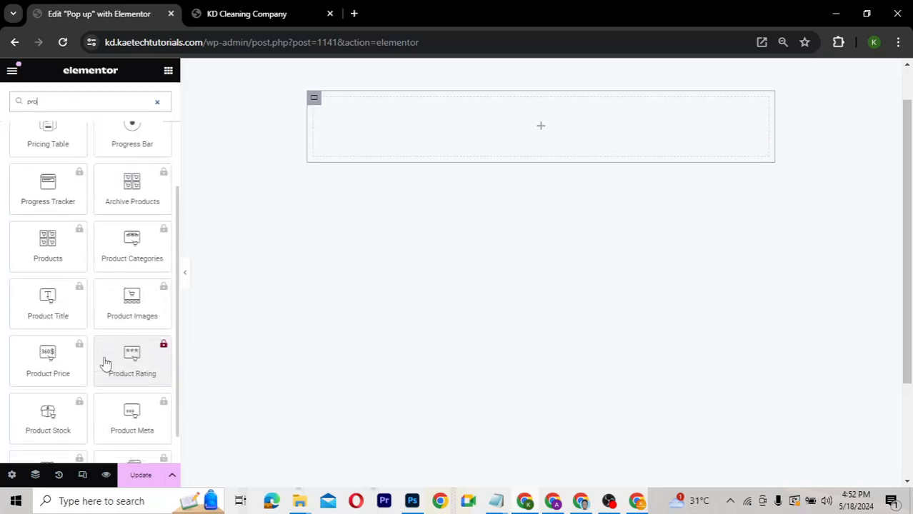
scroll(105, 364, "down", 1)
scroll(95, 275, "up", 3)
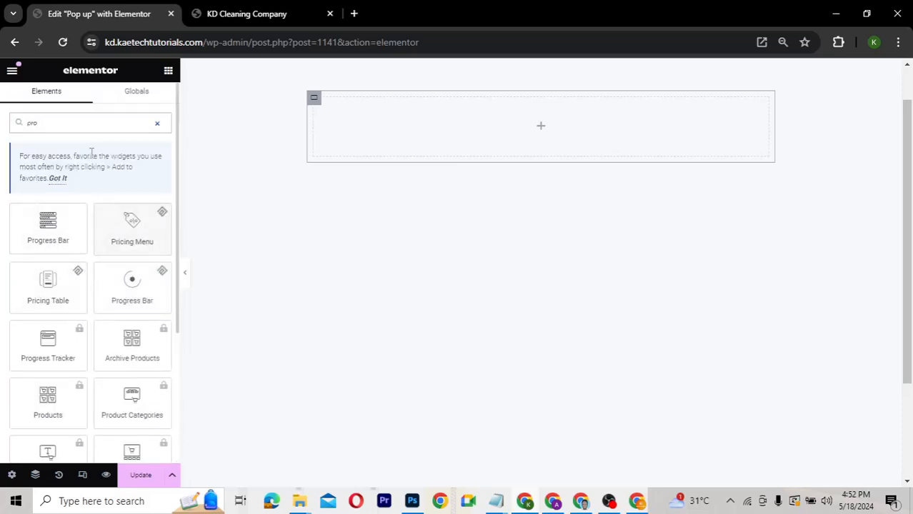
left_click_drag(58, 125, 7, 127)
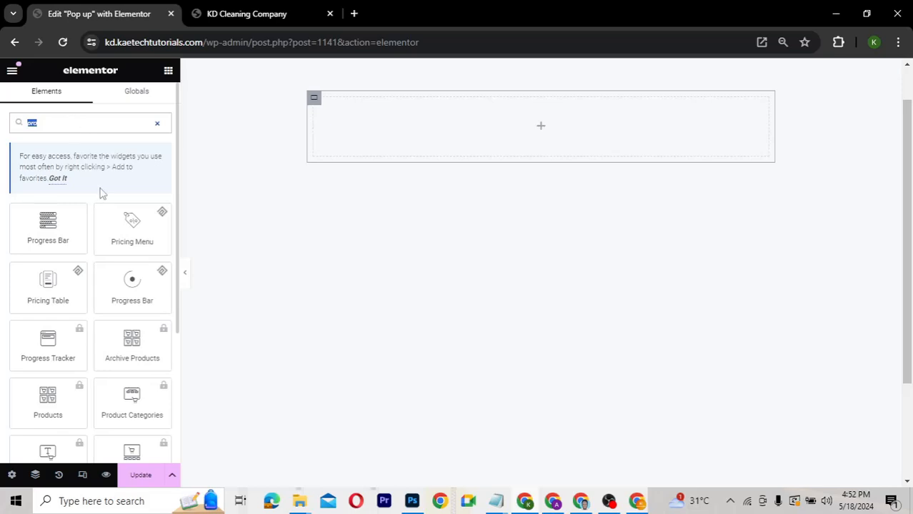
key("BackSpace")
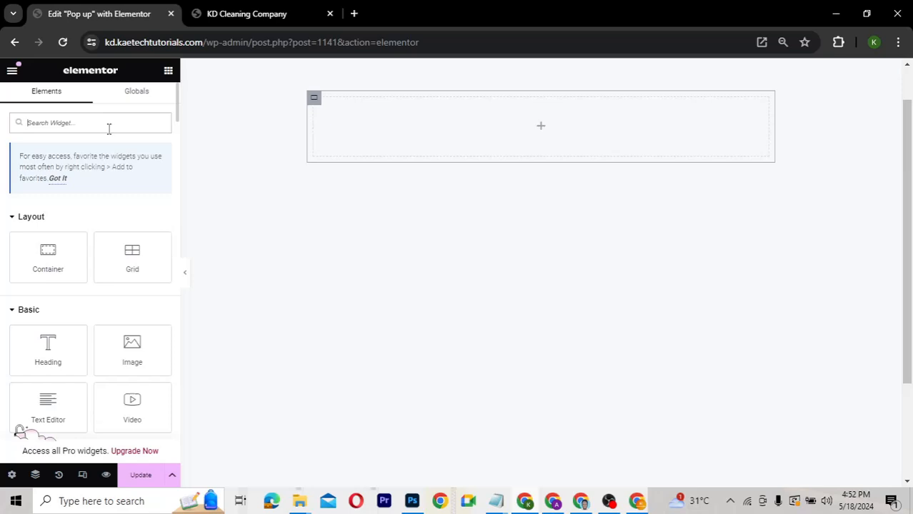
- Add an Image widget to the inner container and use the black T-shirt picture from the media library
left_click_drag(132, 350, 469, 123)
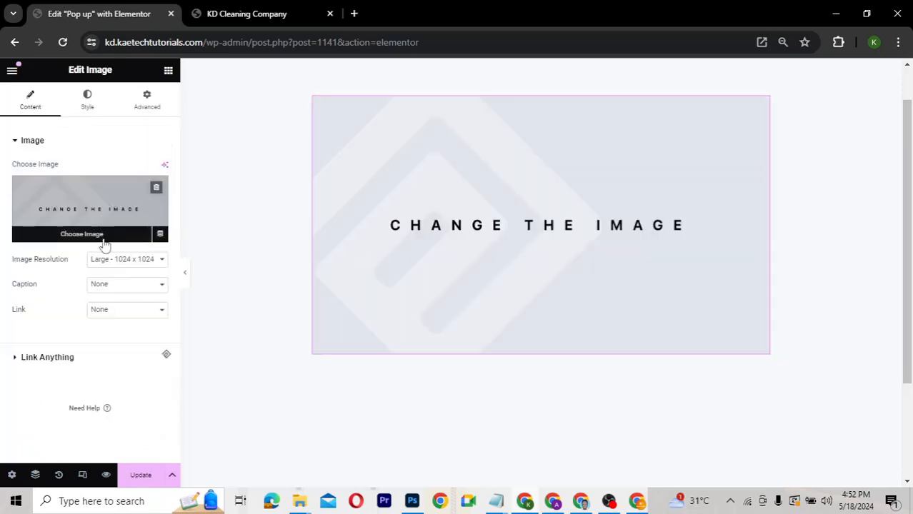
left_click(96, 202)
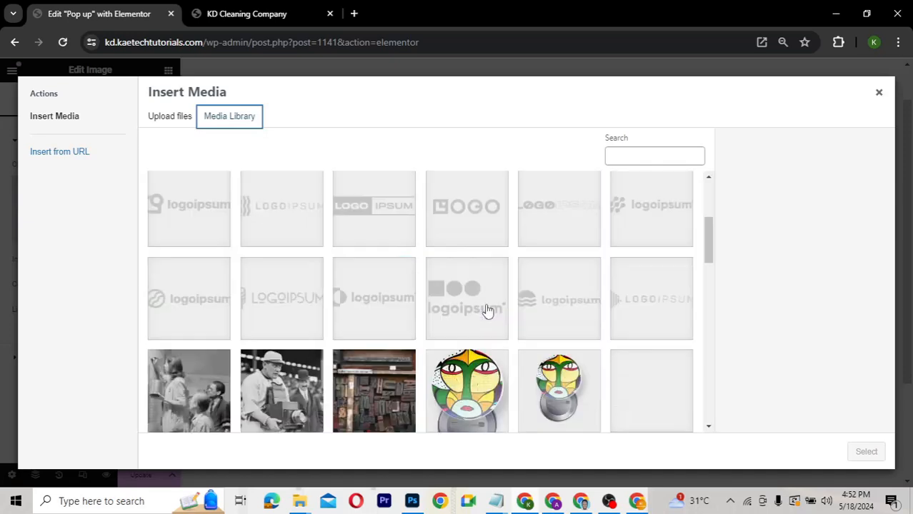
scroll(488, 310, "down", 2)
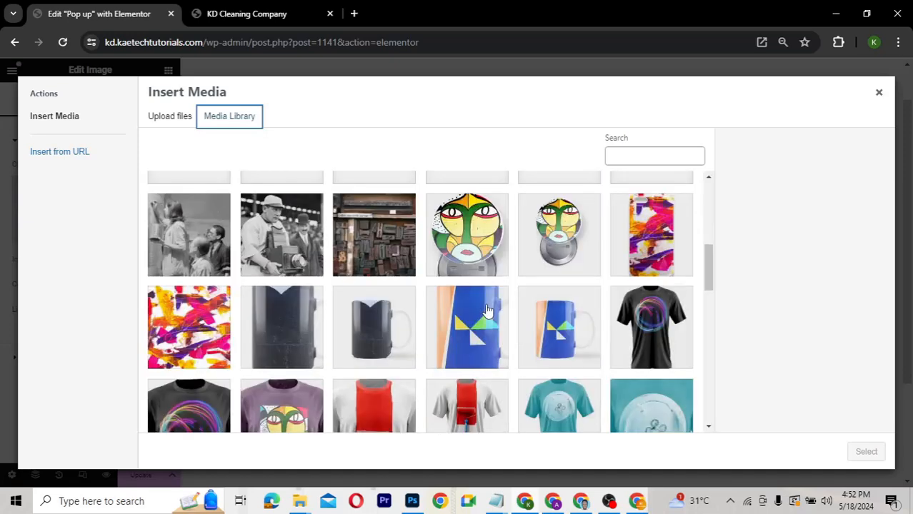
scroll(488, 311, "down", 1)
left_click(671, 318)
left_click(862, 451)
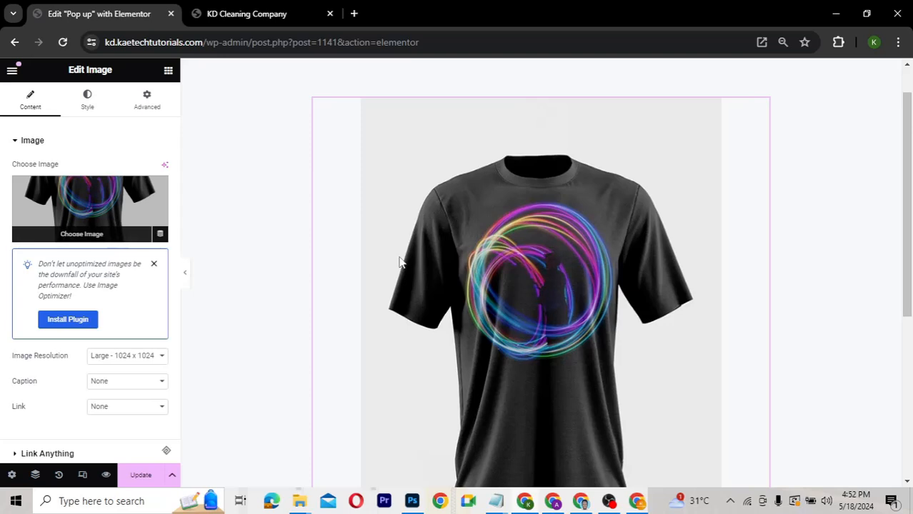
- Find the Image Box widget by searching for "image" and place it below the T-shirt image in the inner container
scroll(399, 258, "down", 3)
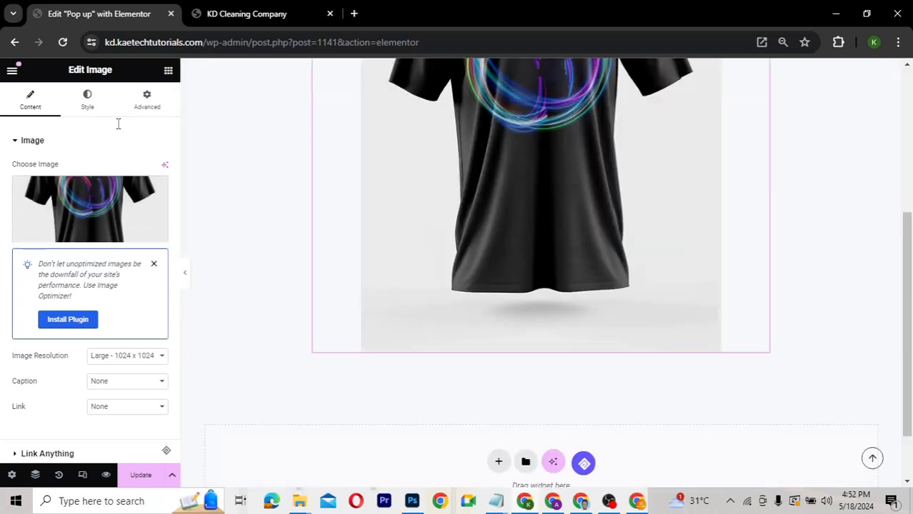
key("Delete")
left_click(87, 123)
type("image")
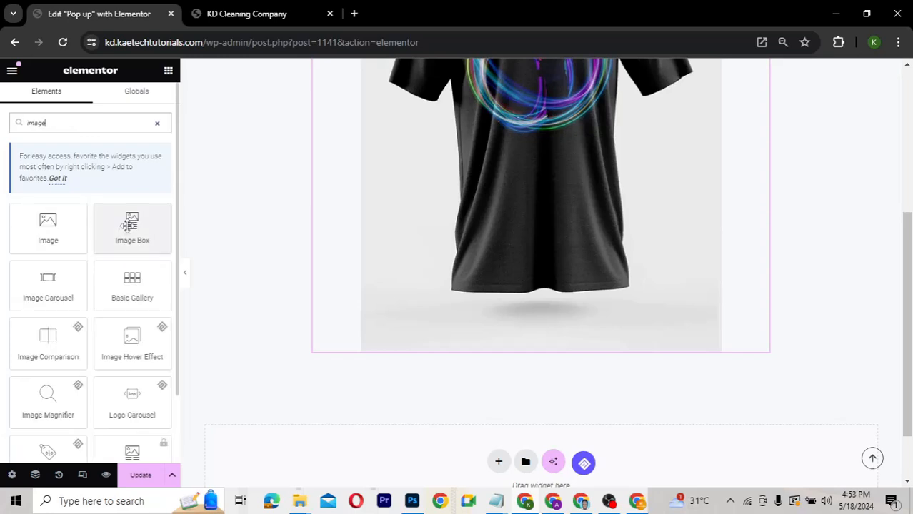
left_click_drag(132, 229, 418, 343)
- Delete the standalone T-shirt Image widget above the Image Box
scroll(751, 145, "up", 5)
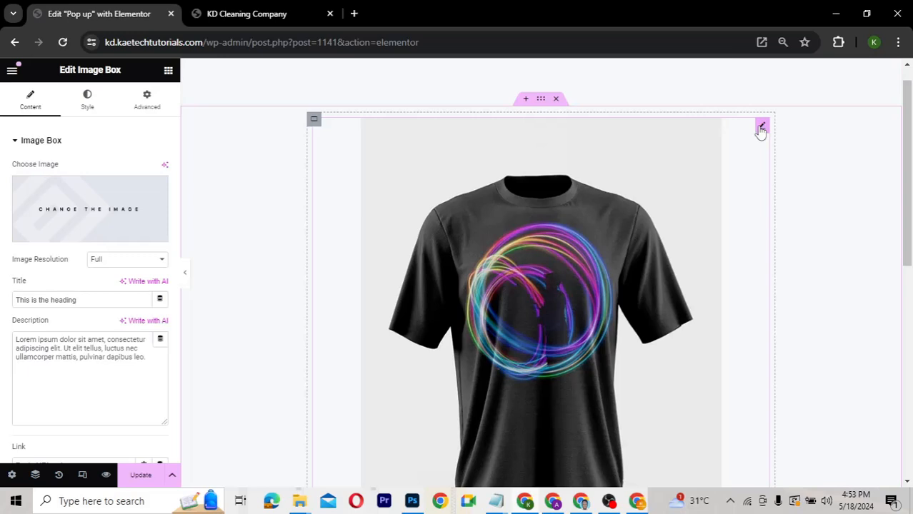
right_click(761, 131)
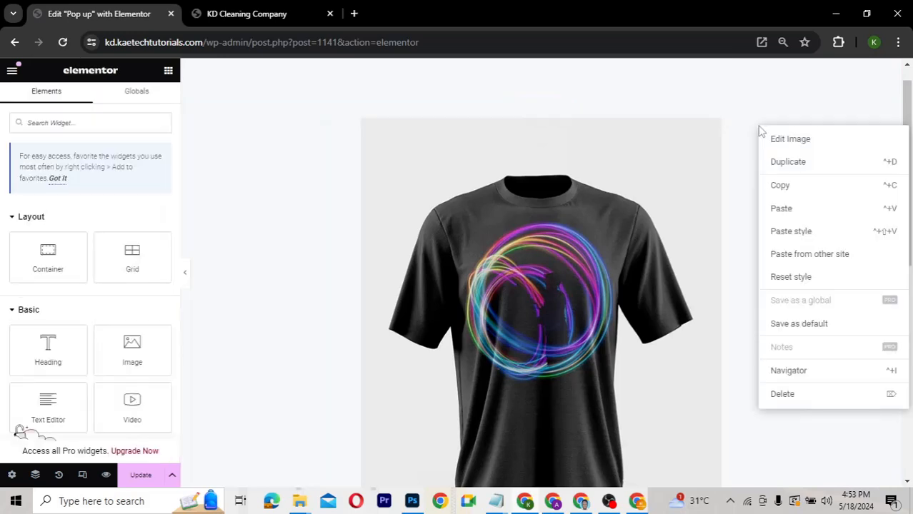
left_click(782, 393)
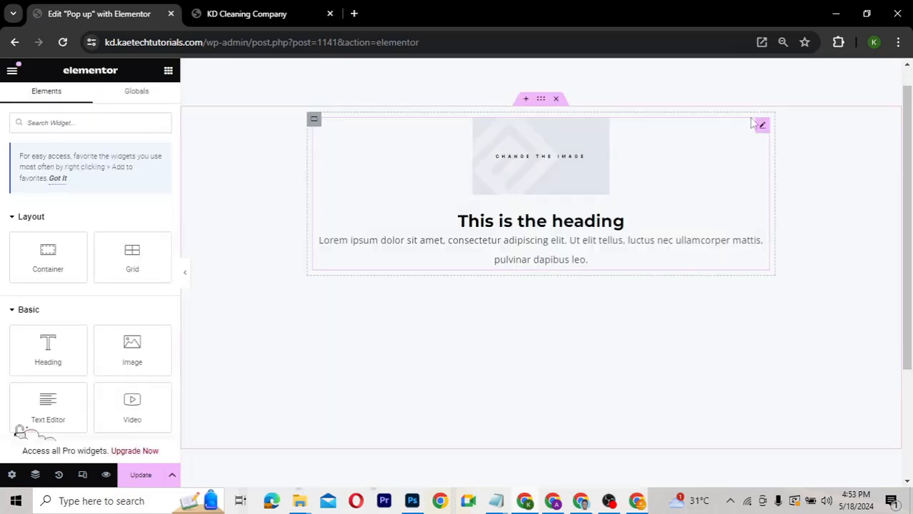
- Set the Image Box picture to the black T-shirt t-shirt-04.jpg from the media library
left_click(569, 155)
left_click(68, 191)
scroll(426, 377, "down", 5)
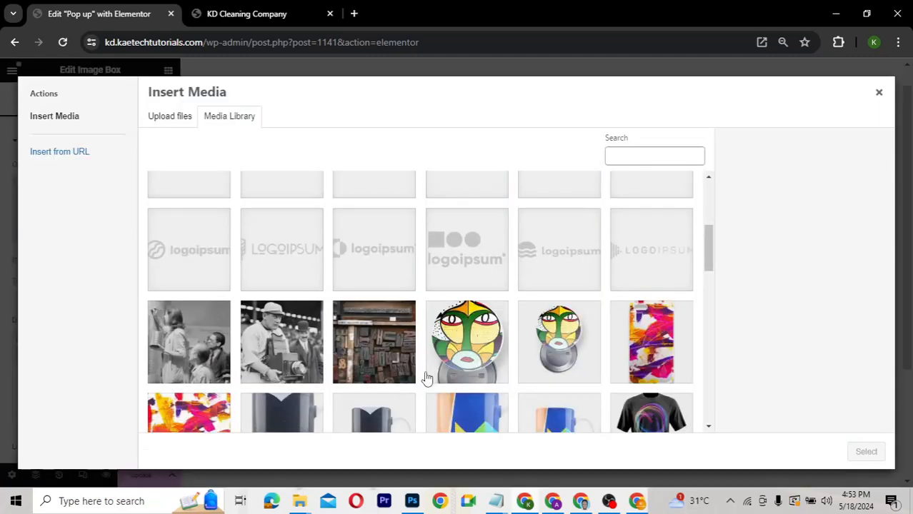
scroll(645, 346, "down", 3)
left_click(645, 346)
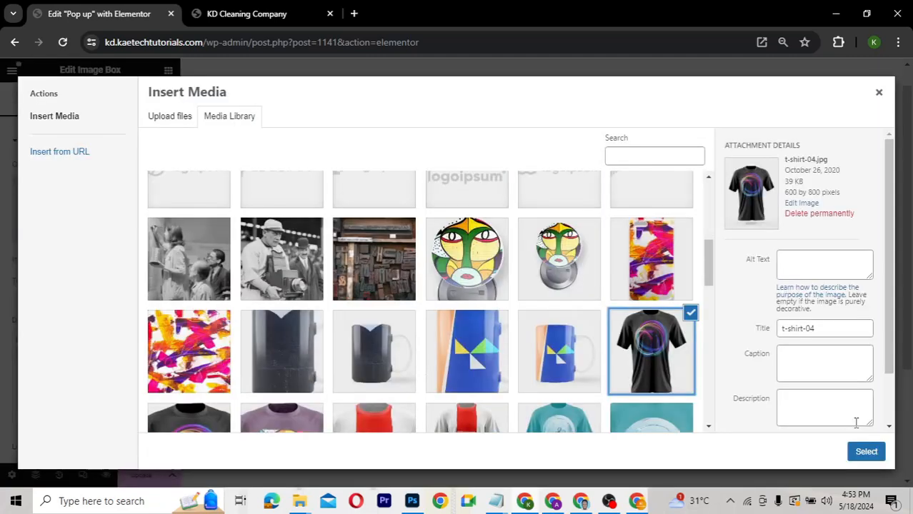
left_click(866, 451)
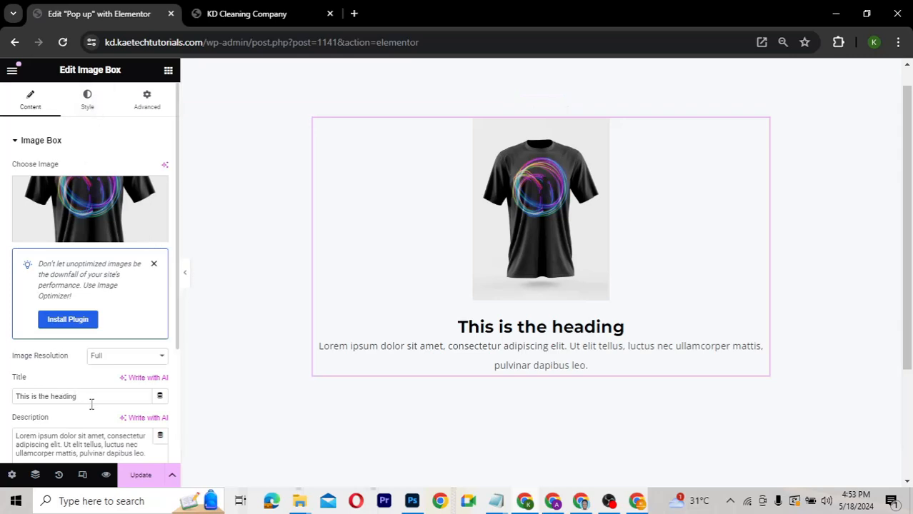
- Copy the link address of the black T-Shirt Four product from the product grid on the KD Cleaning Company site
left_click_drag(92, 400, 2, 401)
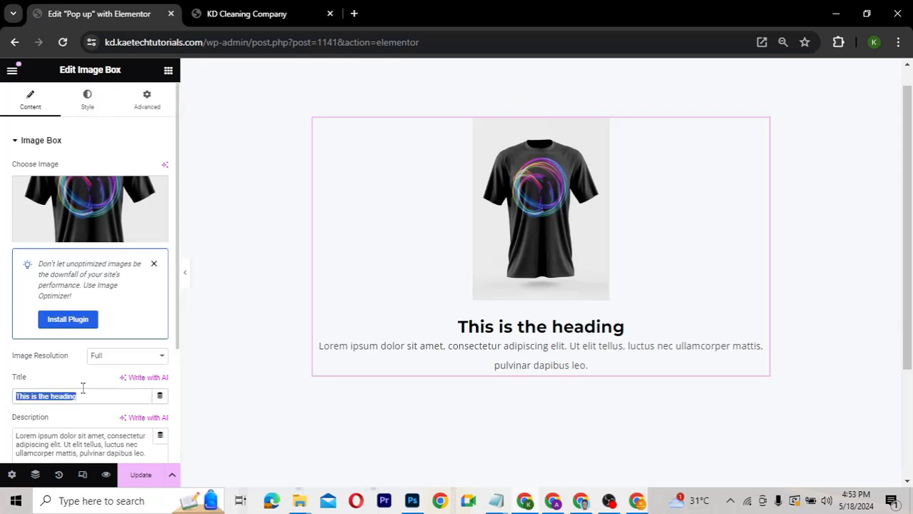
scroll(83, 388, "down", 2)
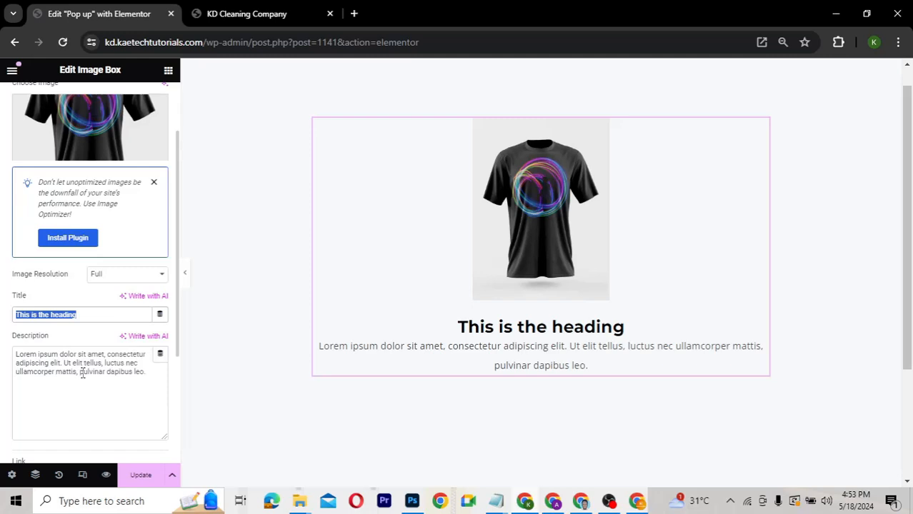
scroll(95, 255, "down", 4)
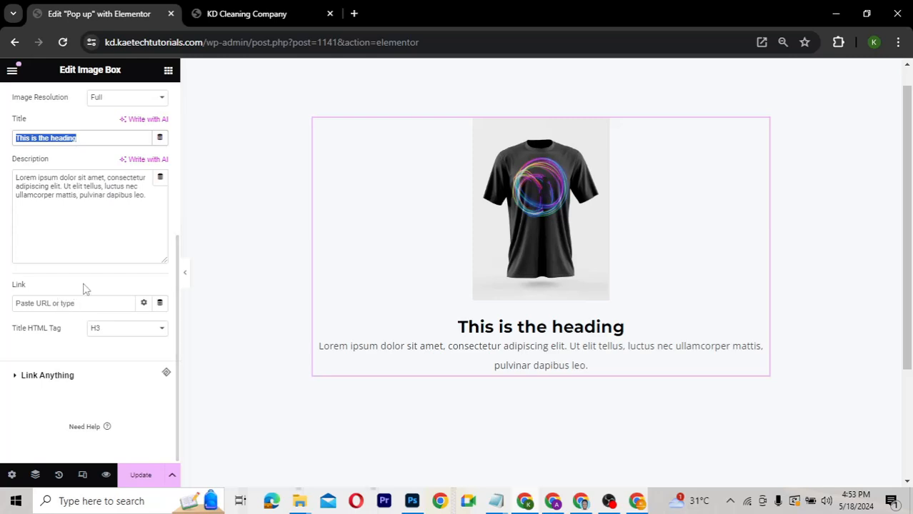
left_click(240, 9)
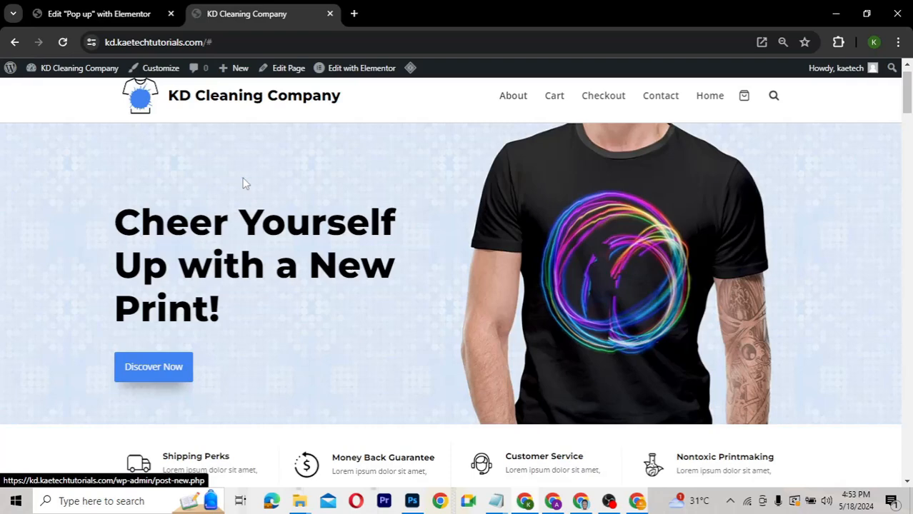
scroll(517, 218, "down", 1)
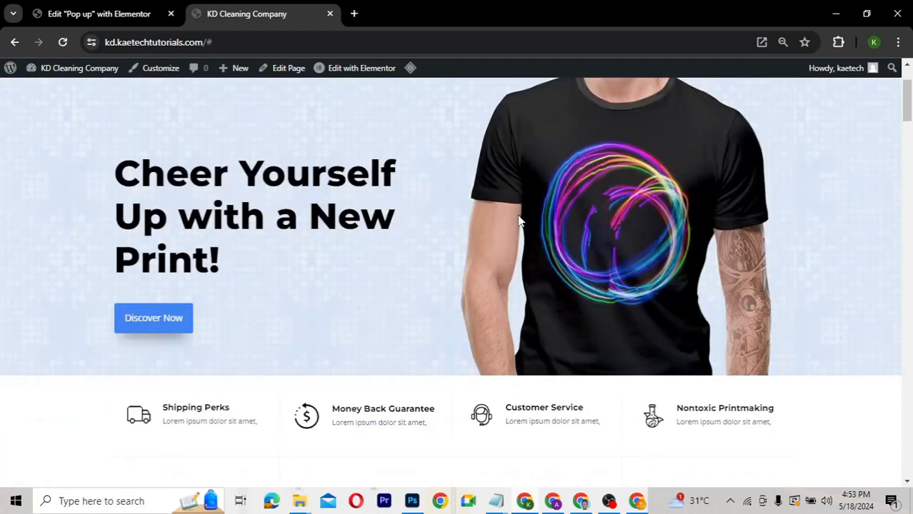
scroll(520, 222, "down", 3)
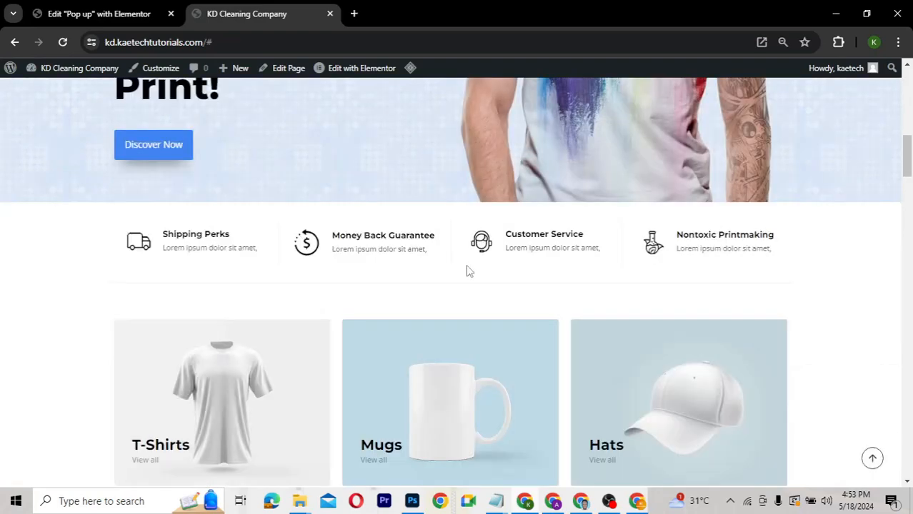
scroll(468, 271, "down", 10)
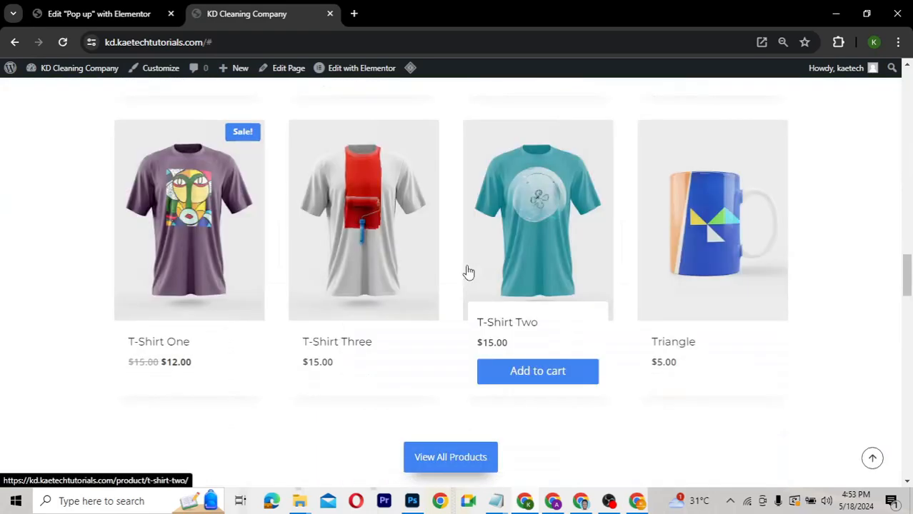
scroll(468, 271, "up", 4)
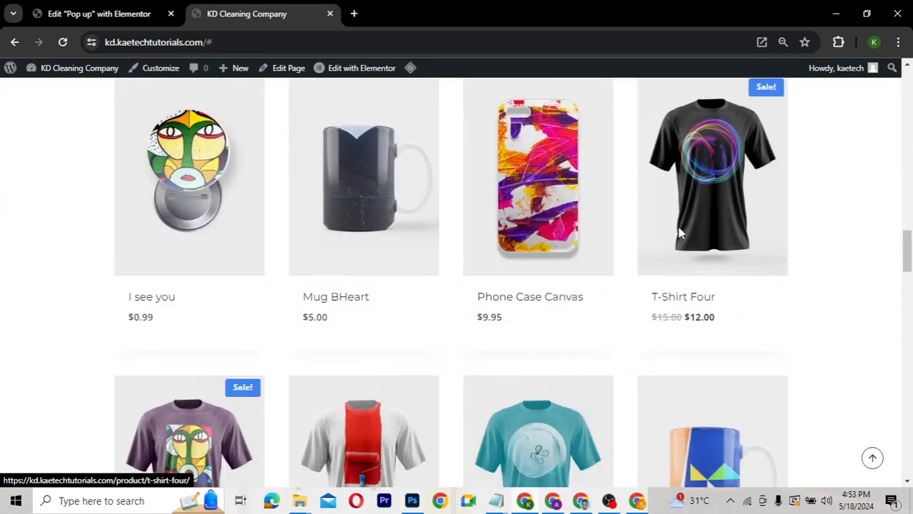
right_click(688, 282)
left_click(740, 418)
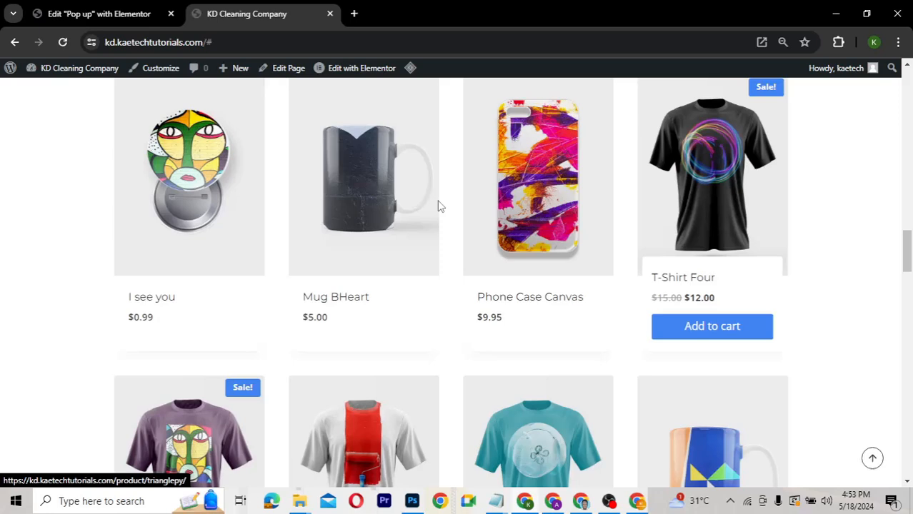
- Paste the copied T-Shirt Four product address as the Image Box link in the pop-up editor
left_click(93, 12)
left_click(69, 301)
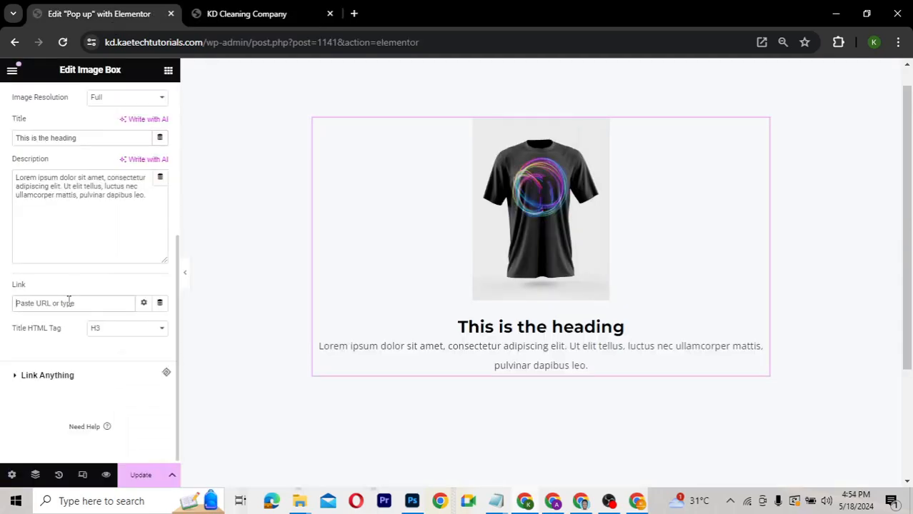
key("ctrl+v")
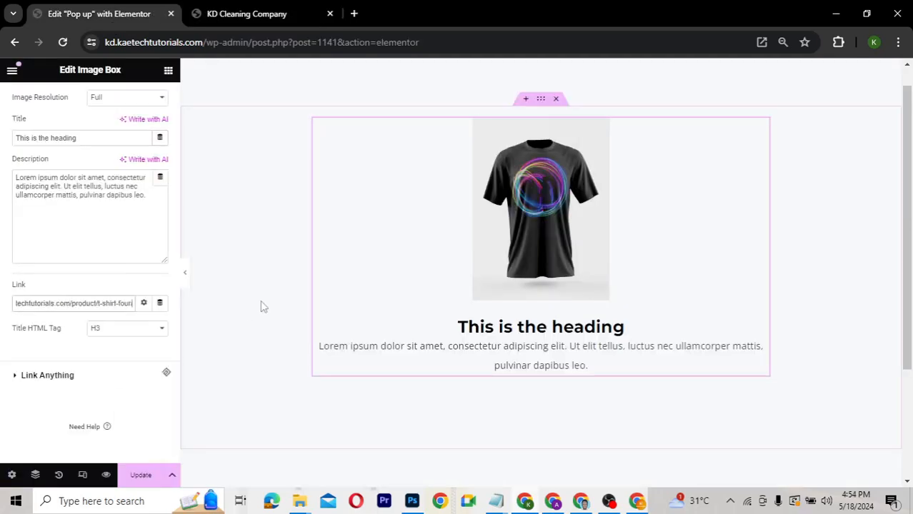
- Add a Button widget below the Image Box and set its text to "Bouy Now"
left_click(168, 72)
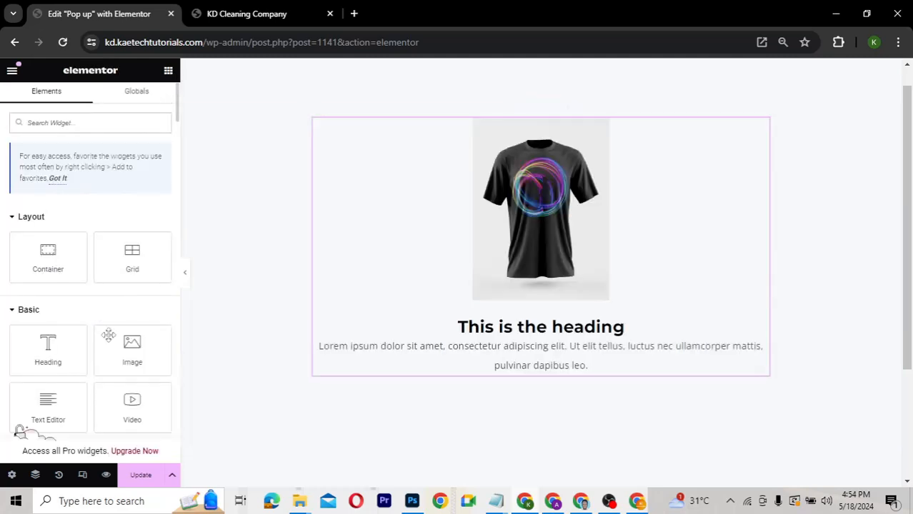
scroll(118, 386, "down", 3)
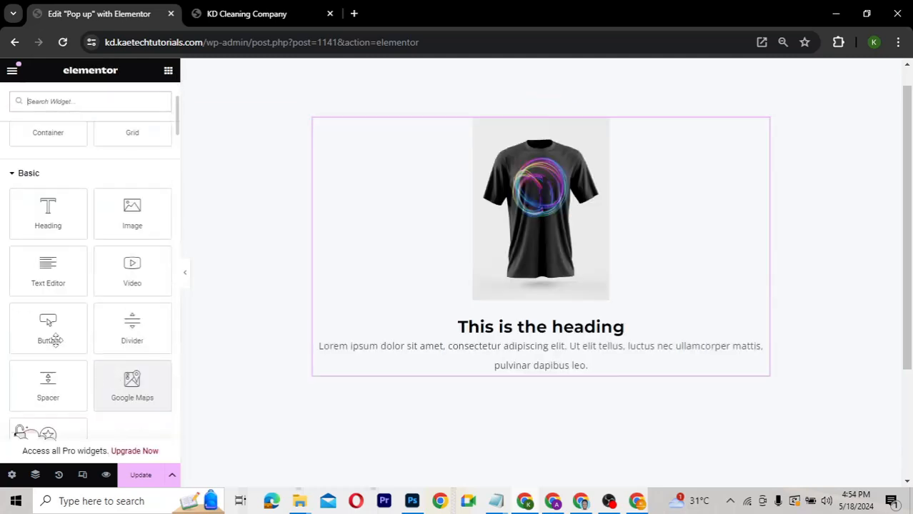
left_click_drag(51, 336, 478, 369)
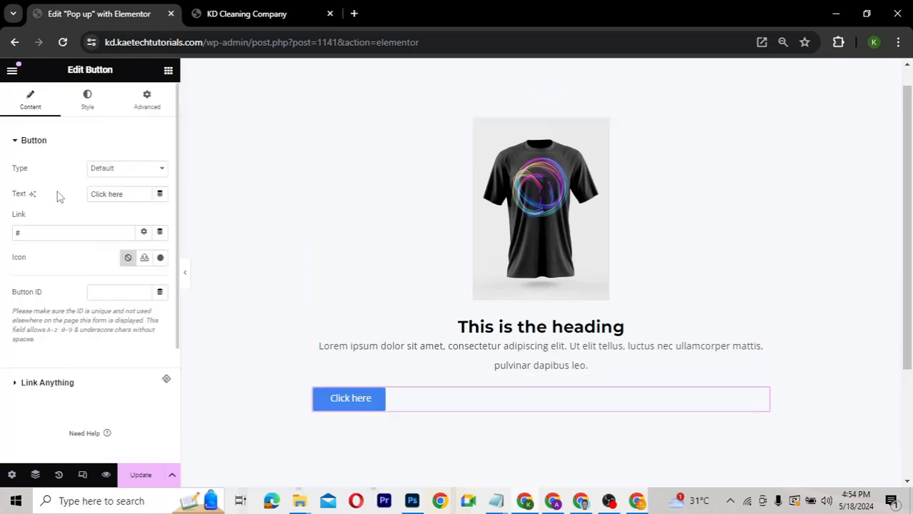
key("ctrl+a")
type("Bouy N")
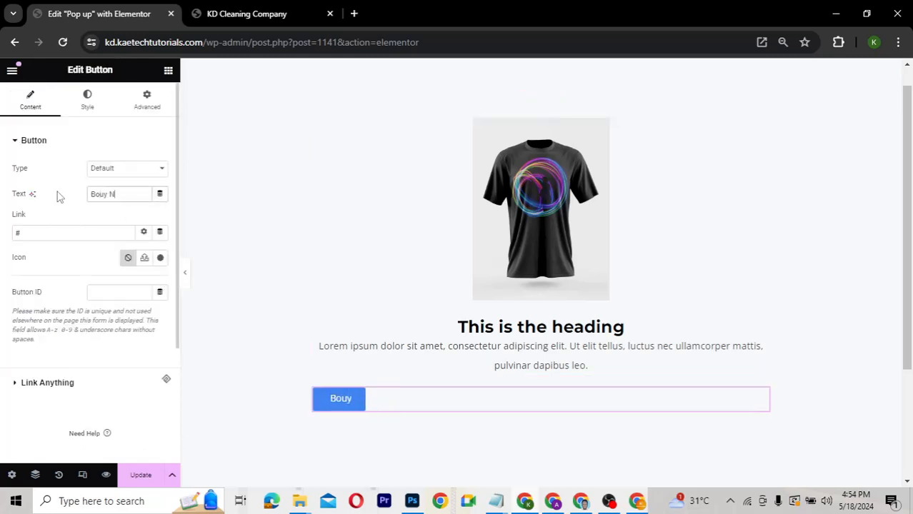
type("ow")
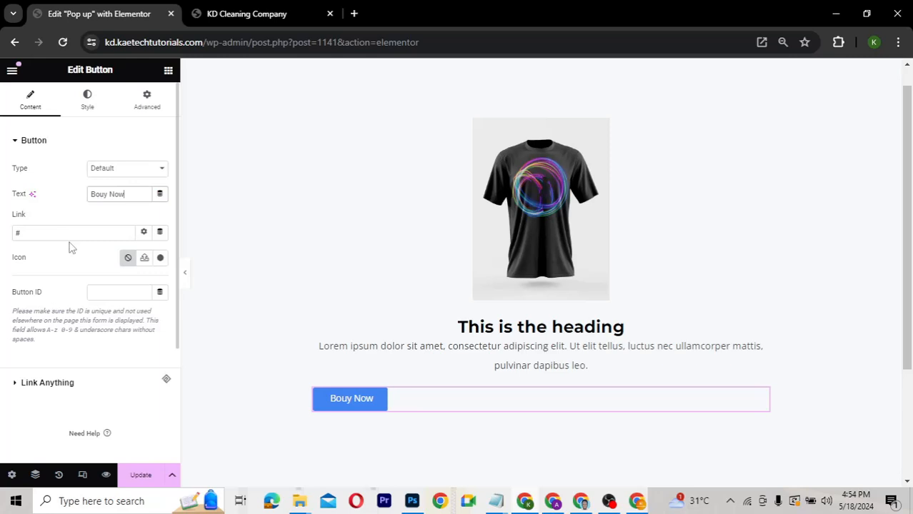
- Replace the button's link with the copied T-Shirt Four product address and center the button
left_click(26, 233)
key("ctrl+a")
key("ctrl+v")
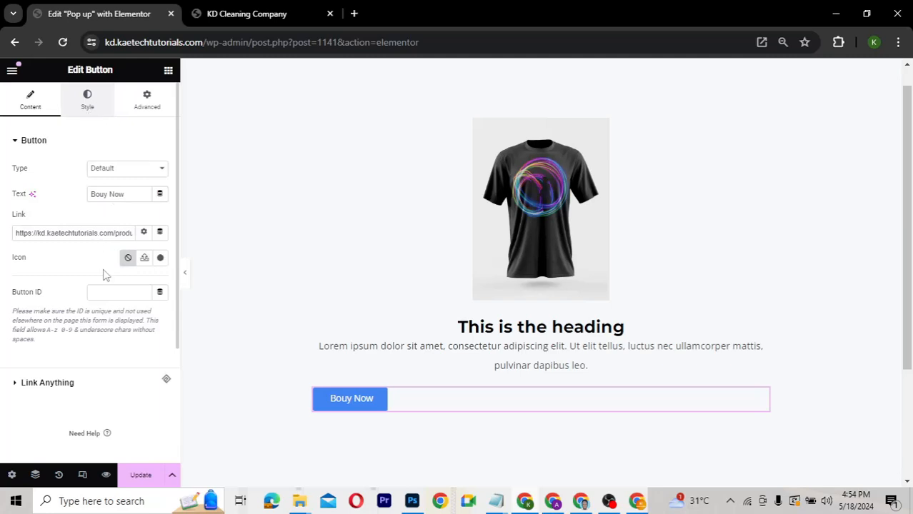
left_click(128, 168)
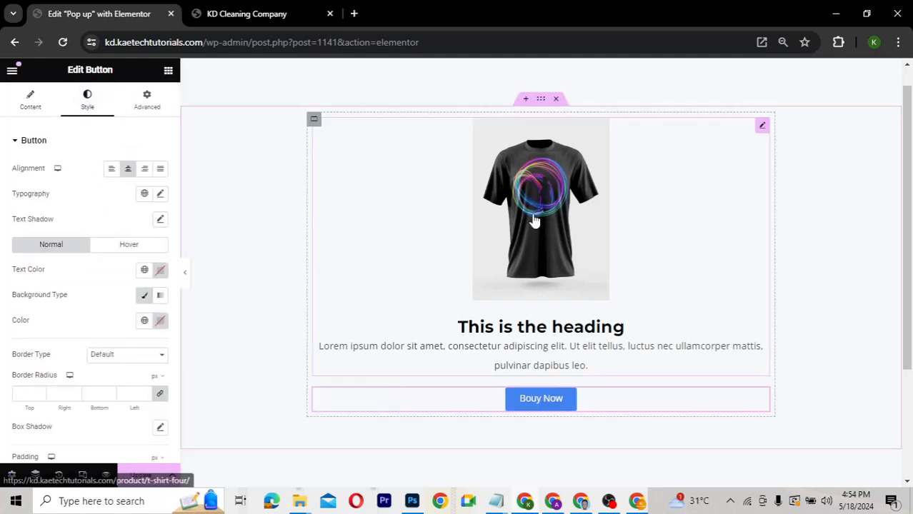
- Duplicate the inner container with the Image Box and button, and set the outer container's direction to a horizontal row
right_click(314, 122)
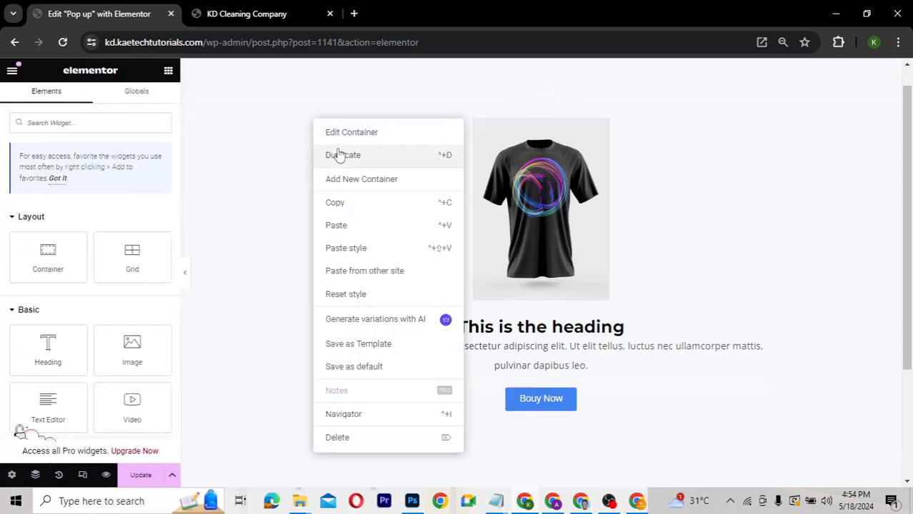
left_click(339, 154)
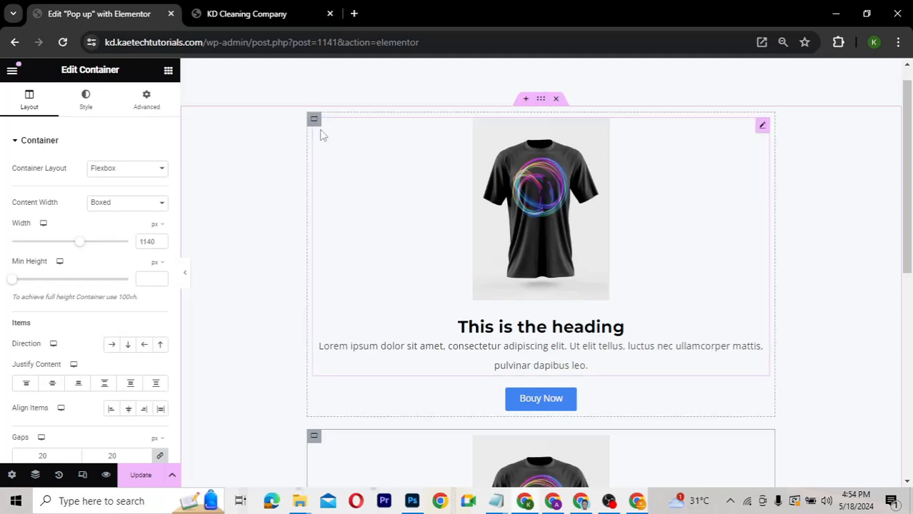
left_click(35, 475)
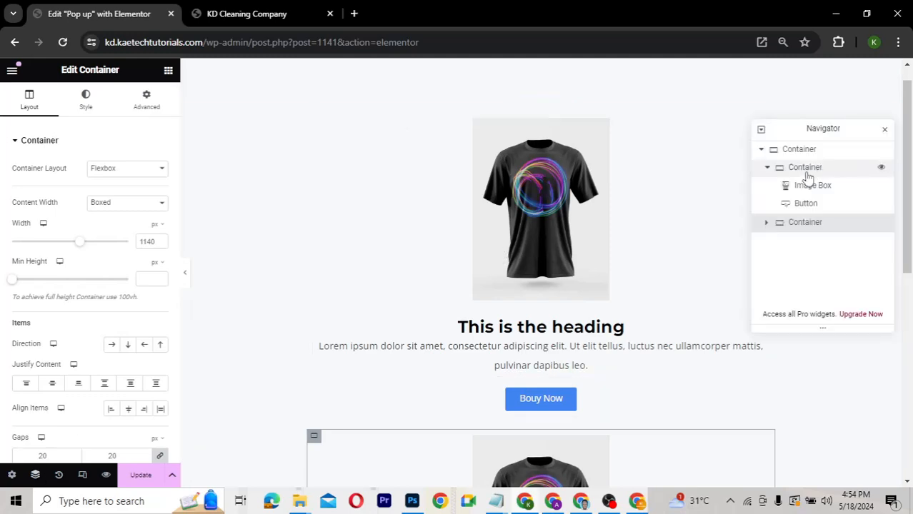
left_click(799, 150)
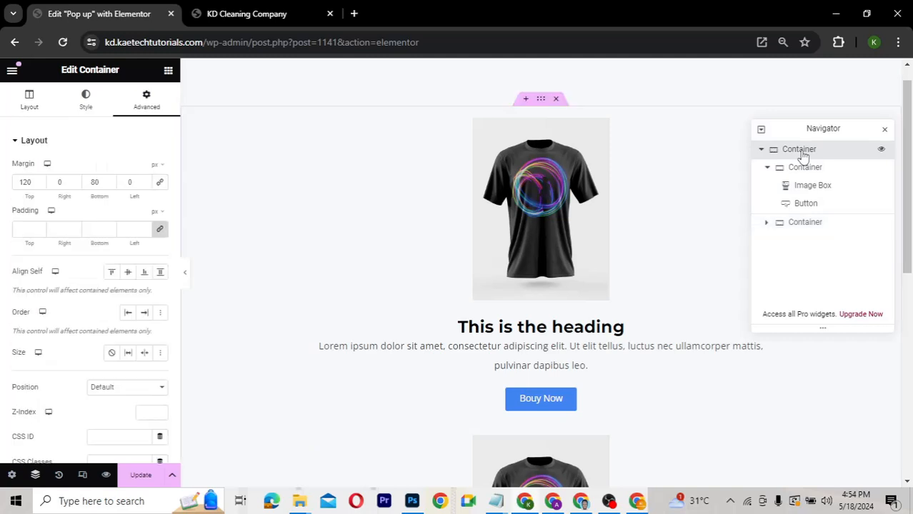
left_click(27, 105)
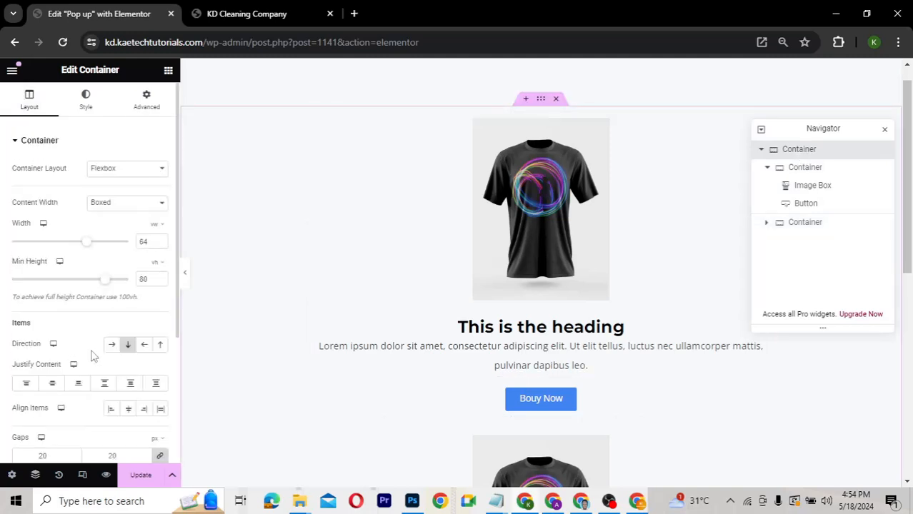
left_click(112, 345)
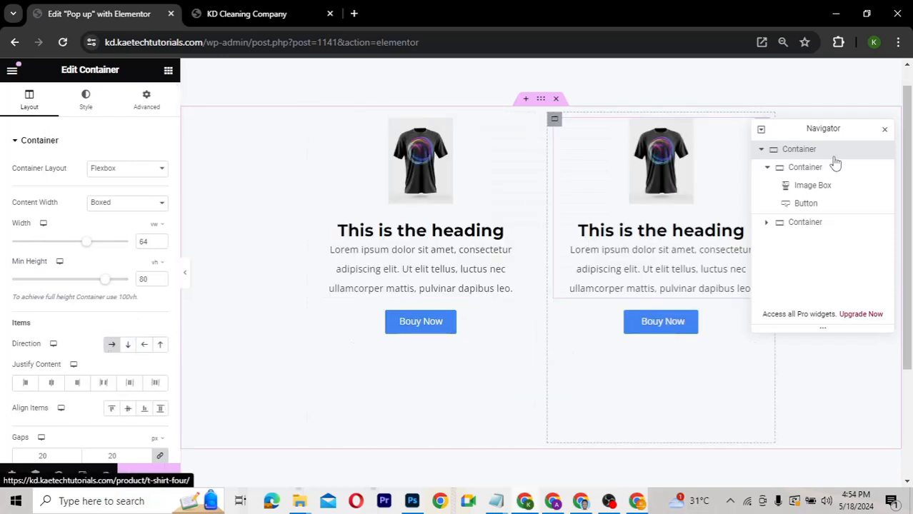
left_click(884, 130)
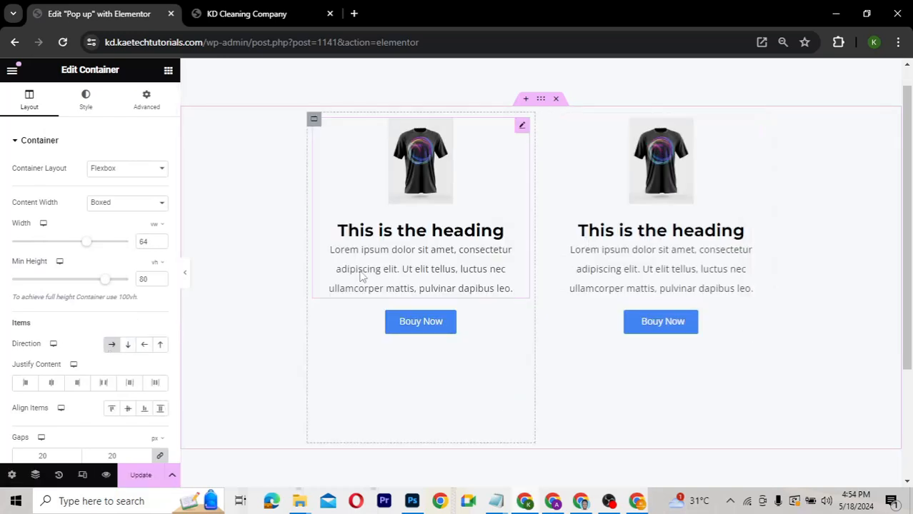
- Duplicate the first product container to make a third column, and set the outer container's width to 75 vw
right_click(315, 121)
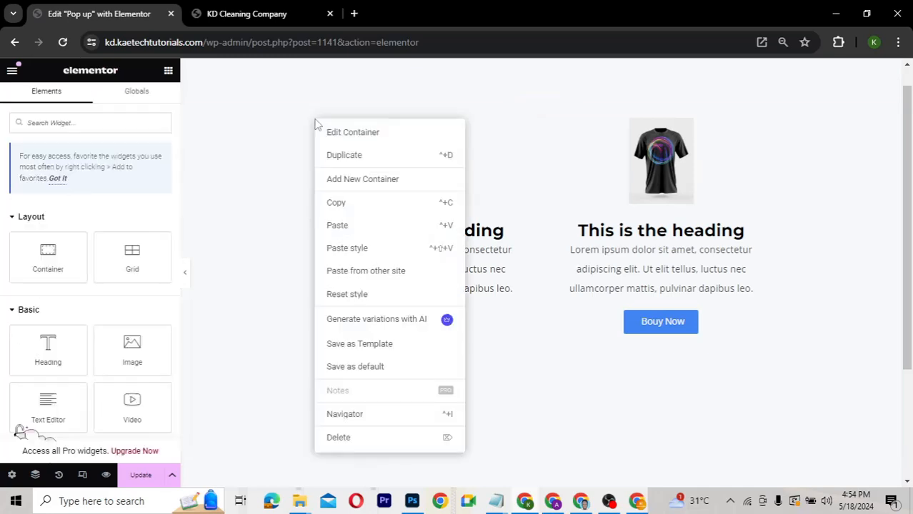
left_click(346, 165)
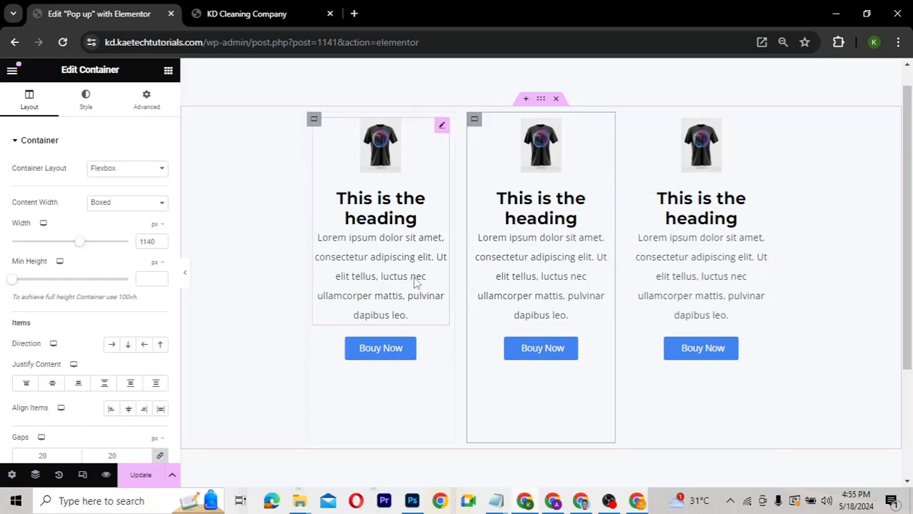
left_click(542, 102)
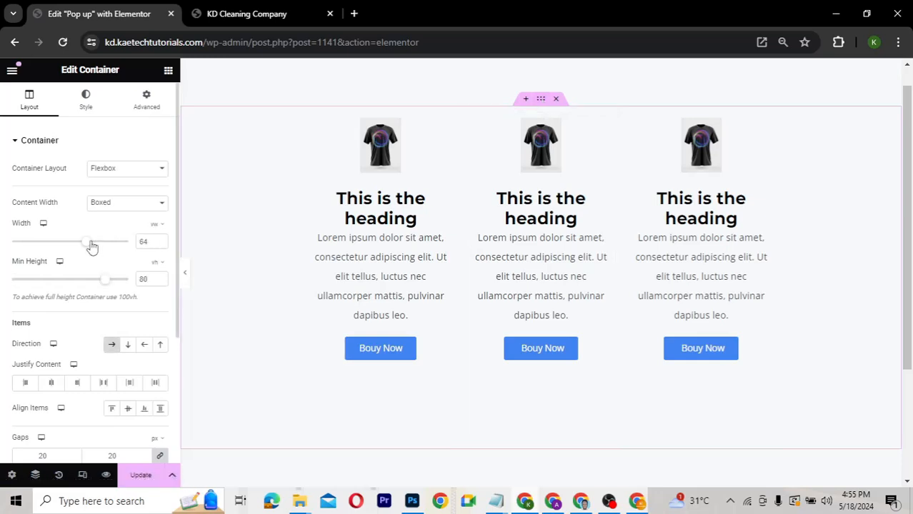
left_click_drag(90, 243, 101, 245)
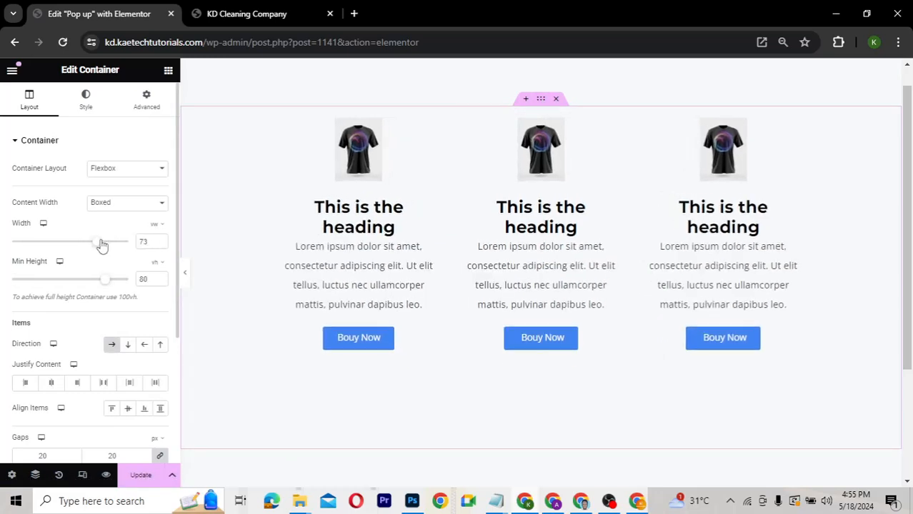
double_click(146, 242)
type("75")
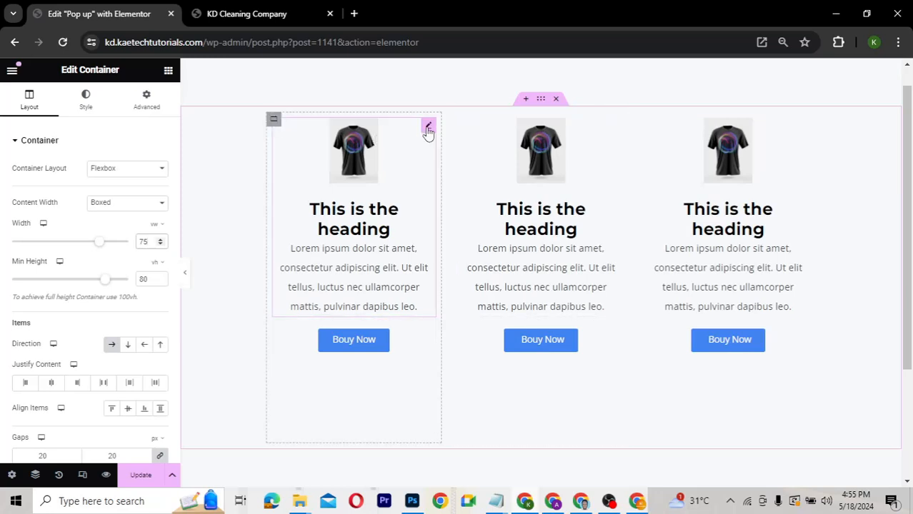
- Set the image width of the first column's Image Box to 100%
left_click(427, 129)
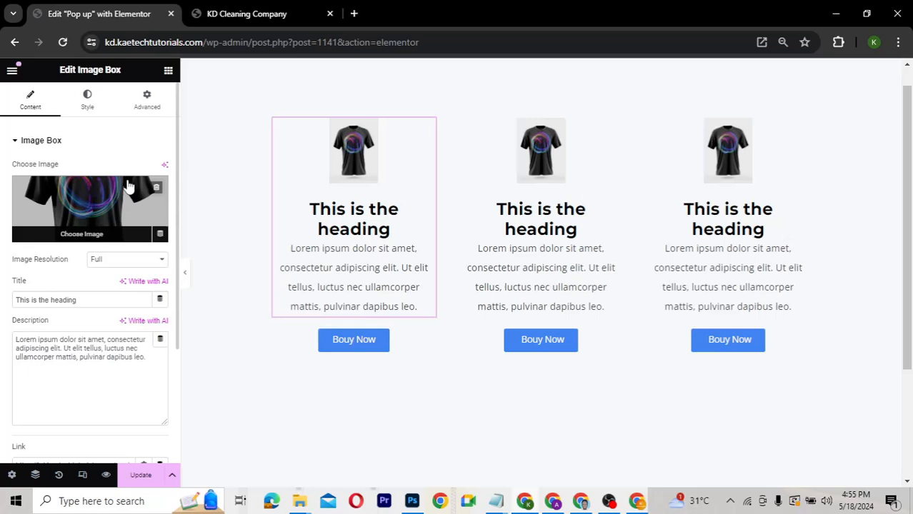
left_click(87, 99)
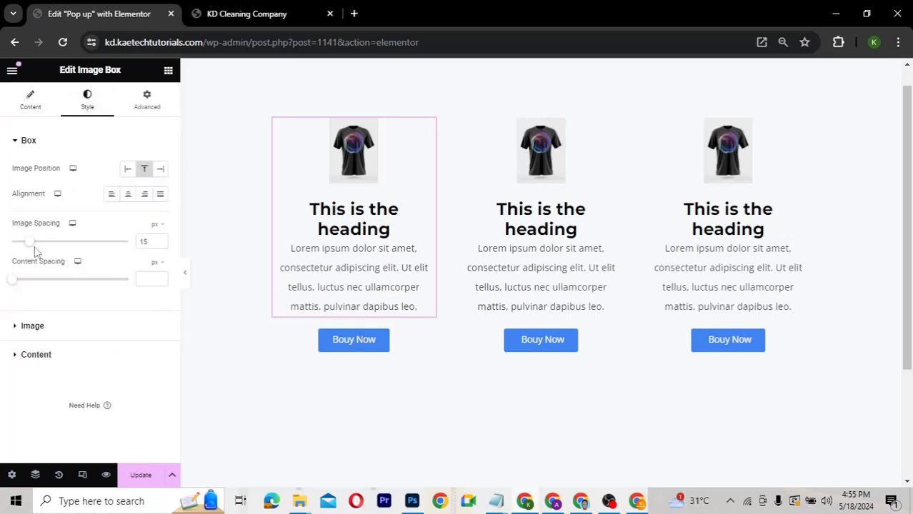
left_click(22, 329)
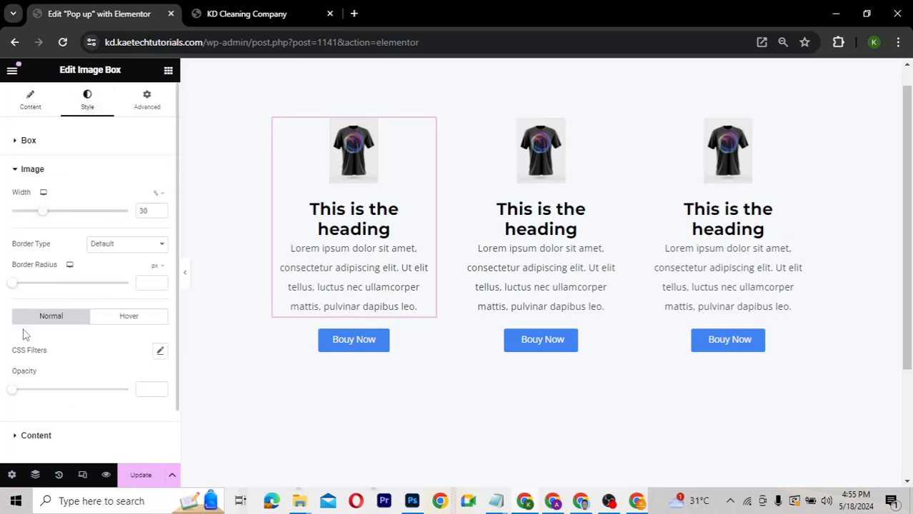
left_click_drag(41, 212, 136, 211)
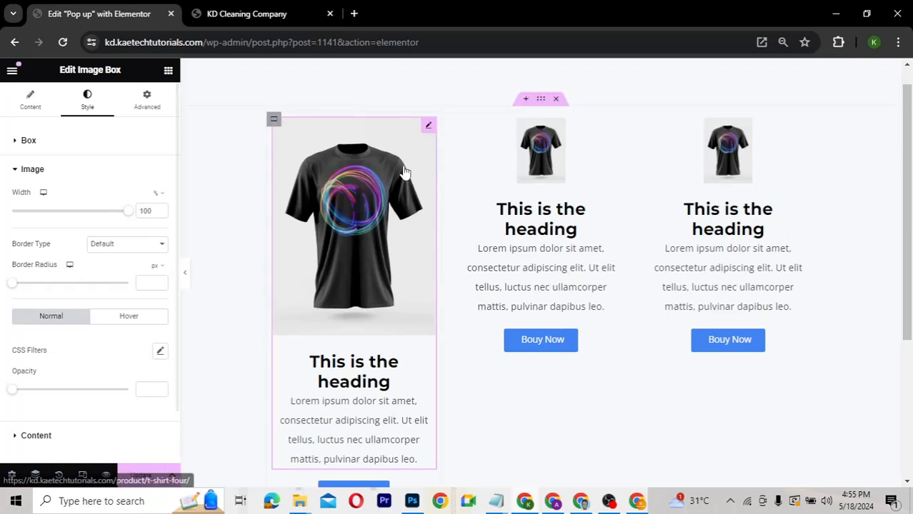
scroll(366, 255, "down", 2)
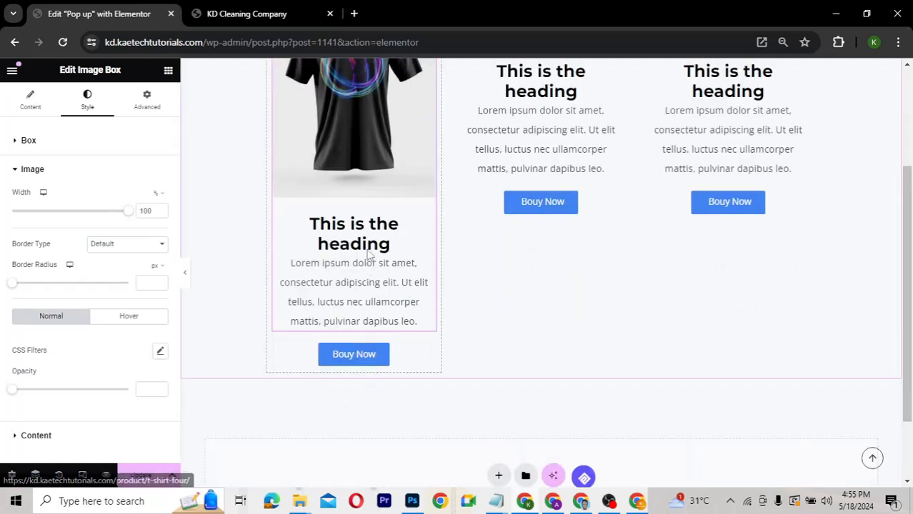
- Copy the first column's Image Box and paste its style onto the Image Boxes in the second and third columns
scroll(429, 125, "up", 2)
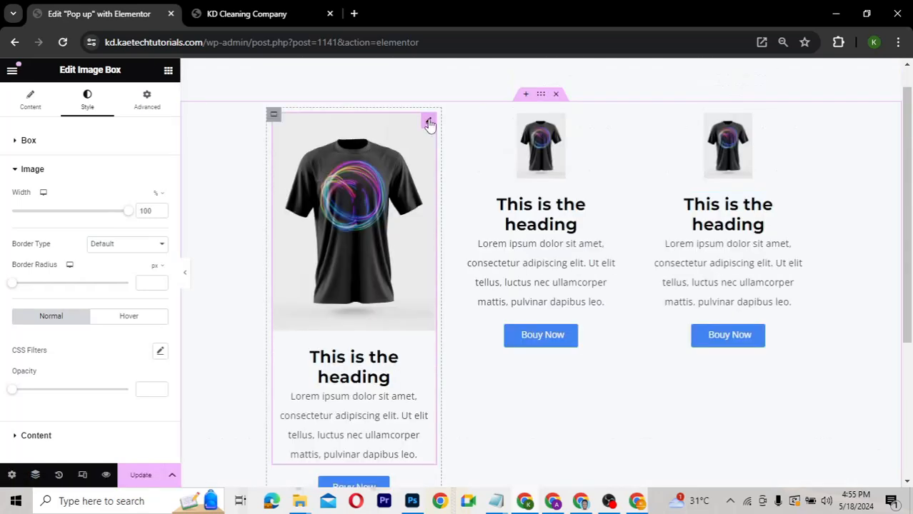
right_click(429, 125)
left_click(452, 177)
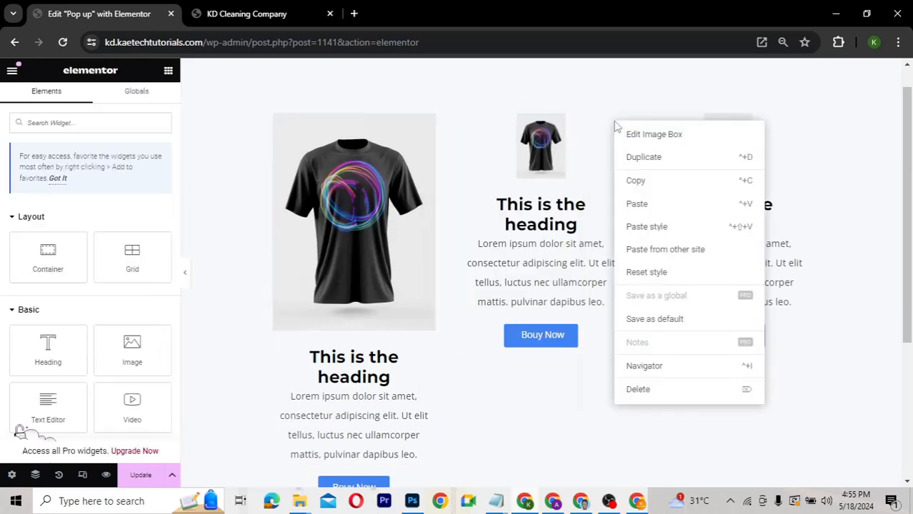
right_click(615, 122)
left_click(645, 227)
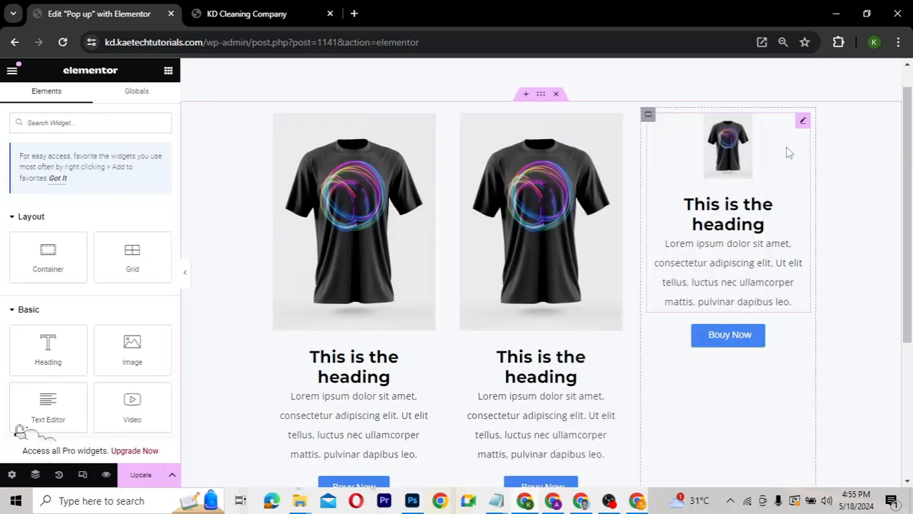
right_click(803, 125)
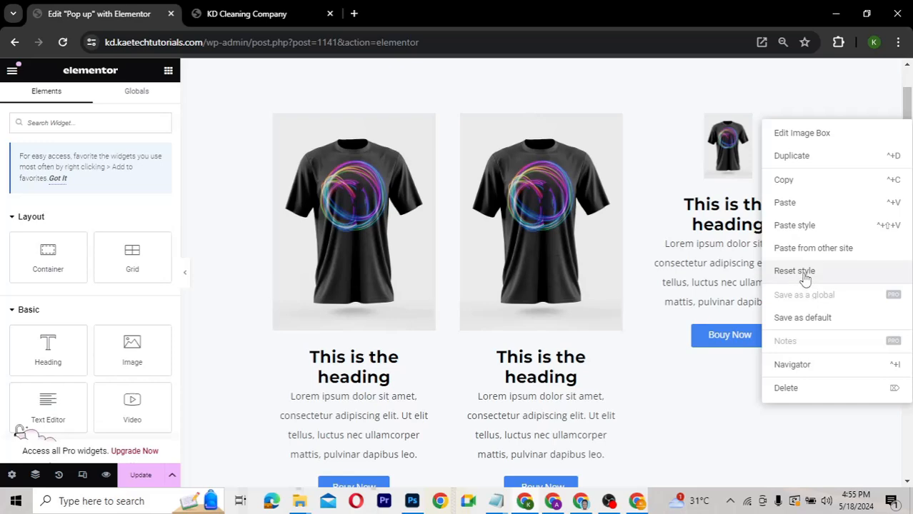
left_click(803, 272)
right_click(803, 121)
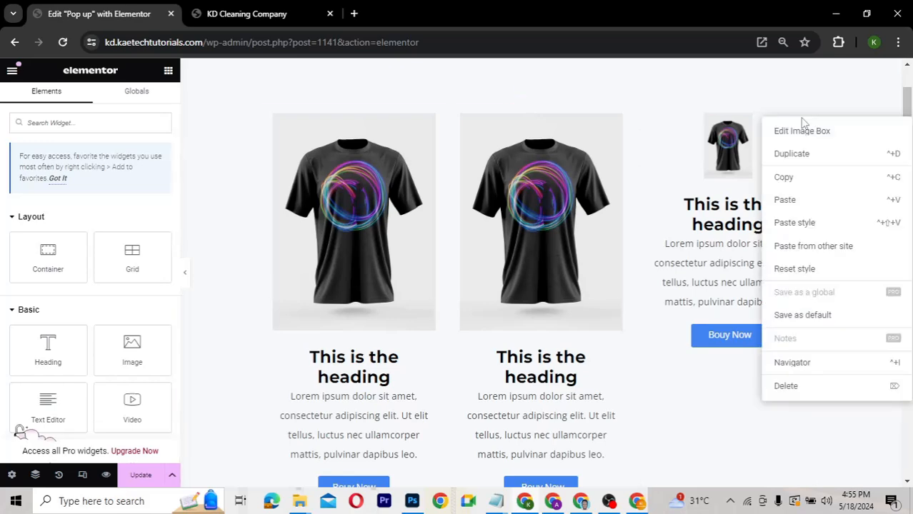
left_click(794, 222)
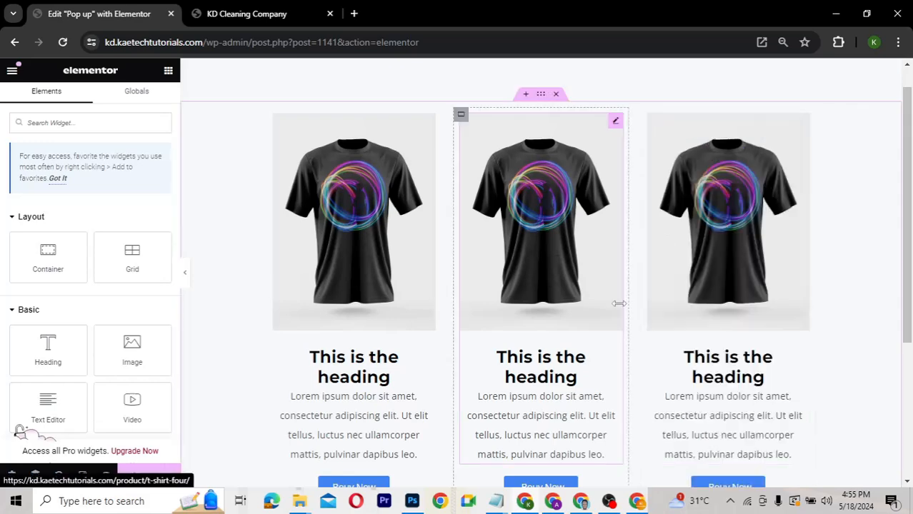
- Delete the placeholder description text from the first column's Image Box
scroll(618, 304, "down", 3)
scroll(618, 303, "up", 2)
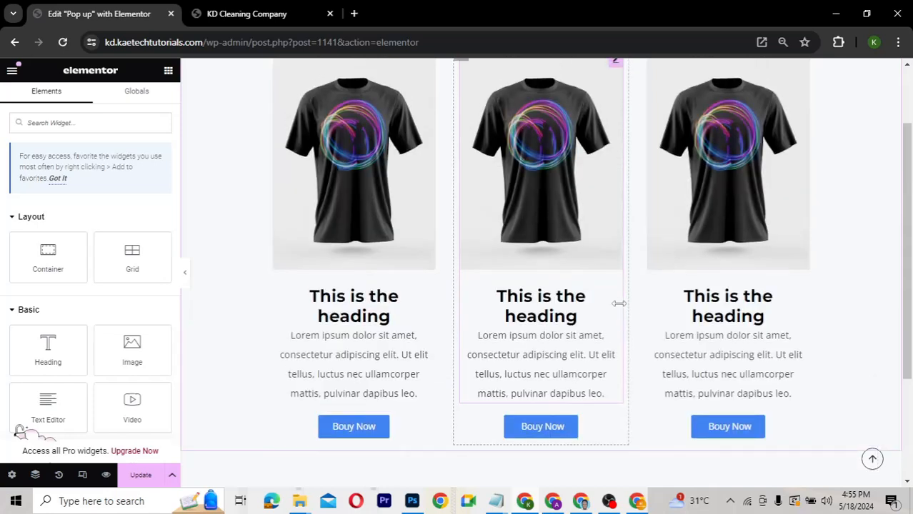
scroll(618, 304, "up", 1)
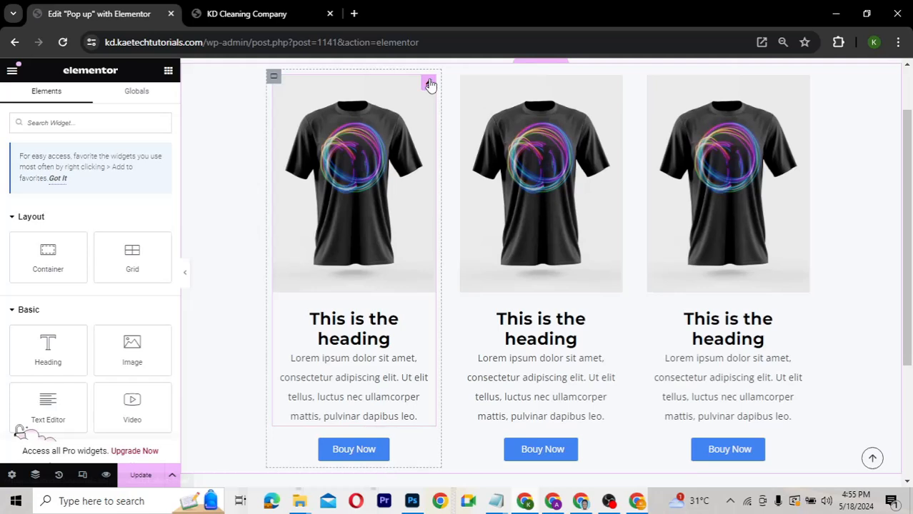
left_click(428, 84)
left_click(29, 104)
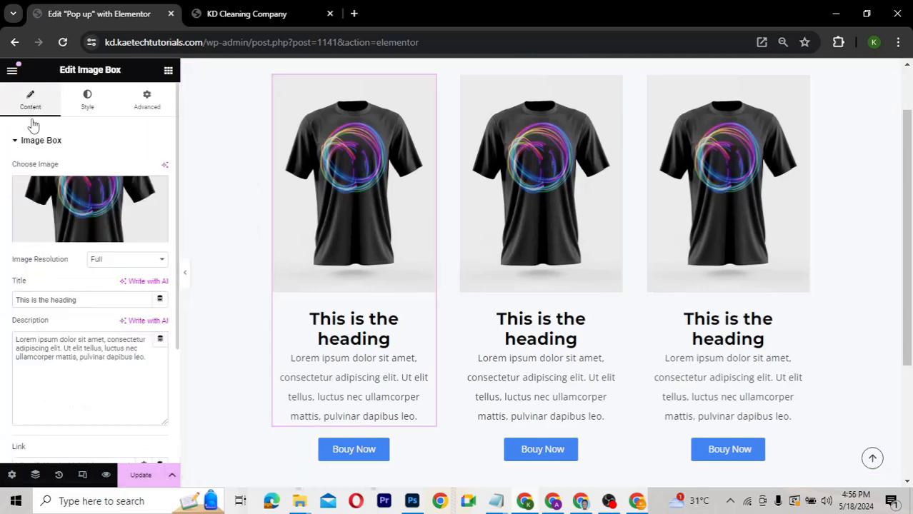
scroll(93, 428, "down", 2)
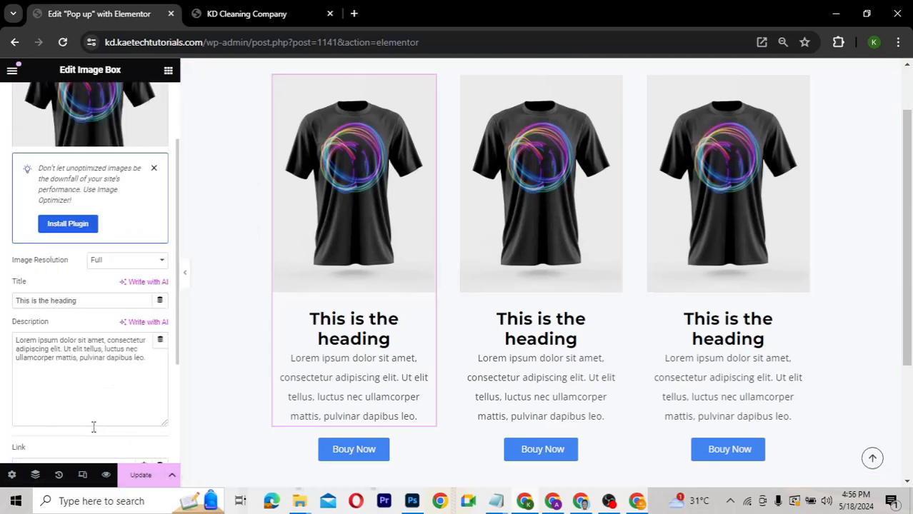
triple_click(54, 342)
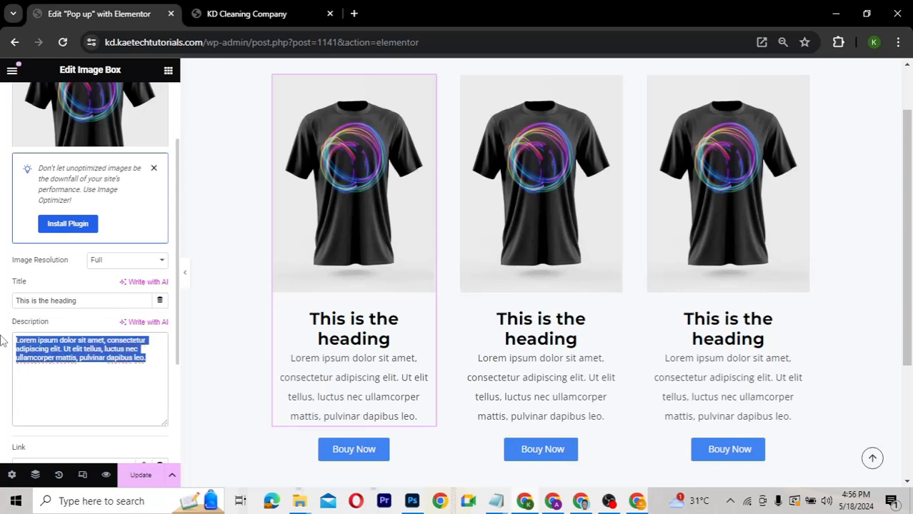
key("BackSpace")
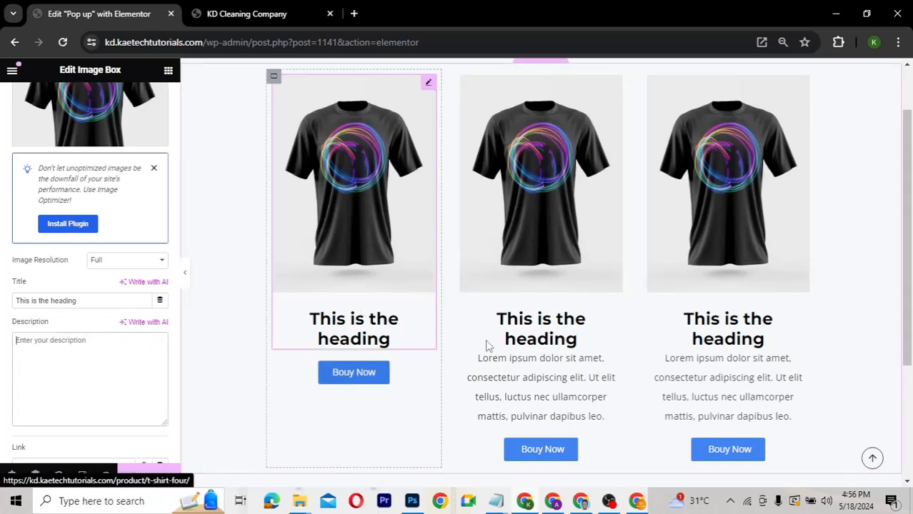
- Clear the description text of the Image Boxes in the second and third columns
left_click(615, 83)
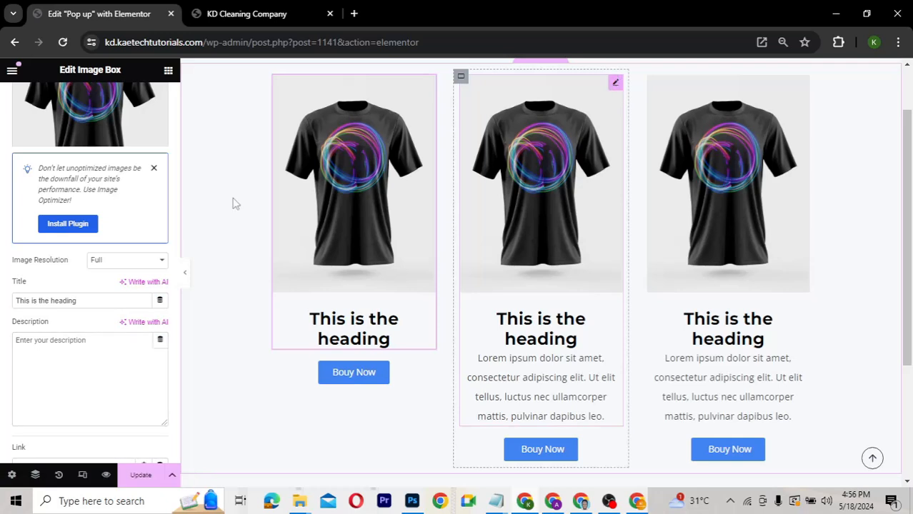
triple_click(71, 359)
key("BackSpace")
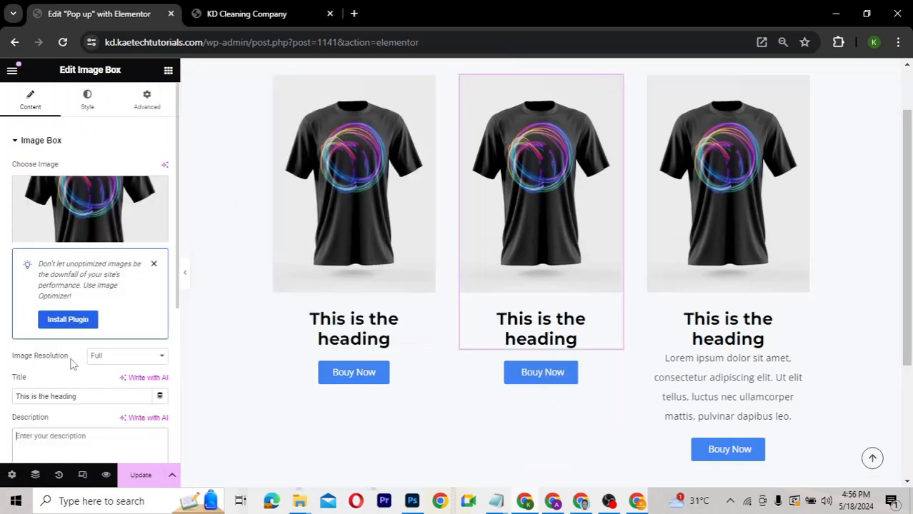
left_click(802, 82)
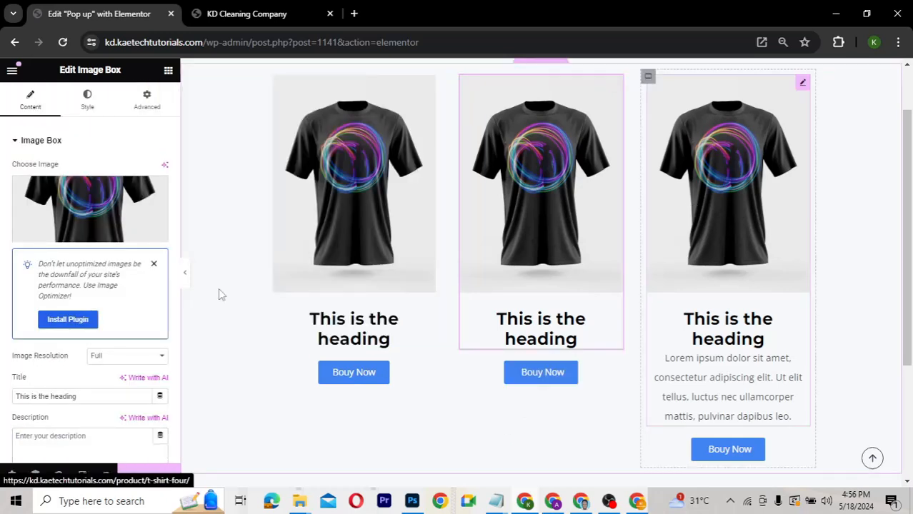
left_click(76, 440)
triple_click(76, 440)
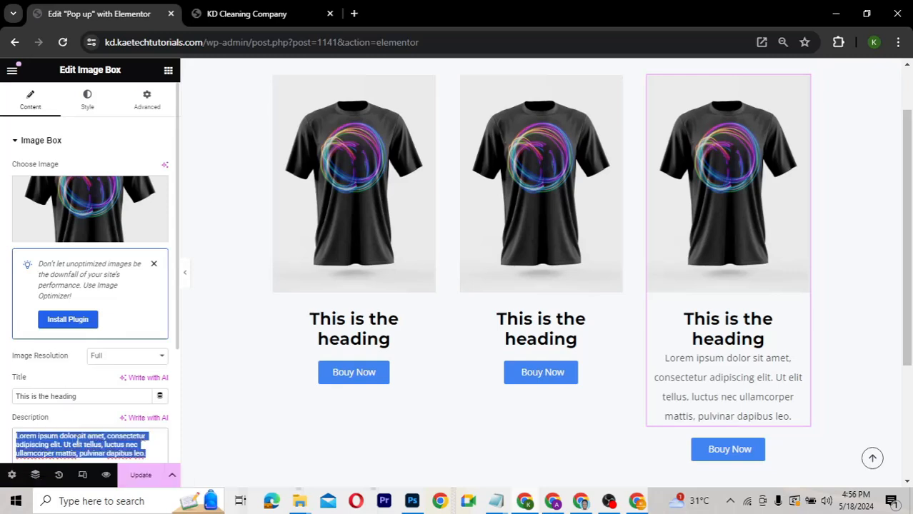
key("BackSpace")
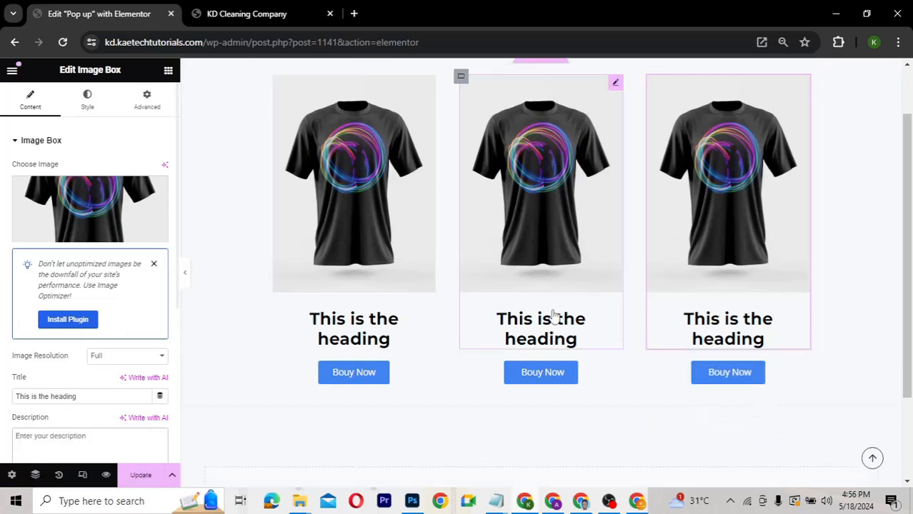
- Replace the second column's image with the purple T-shirt picture t-shirt-5.jpg from the media library
left_click(615, 82)
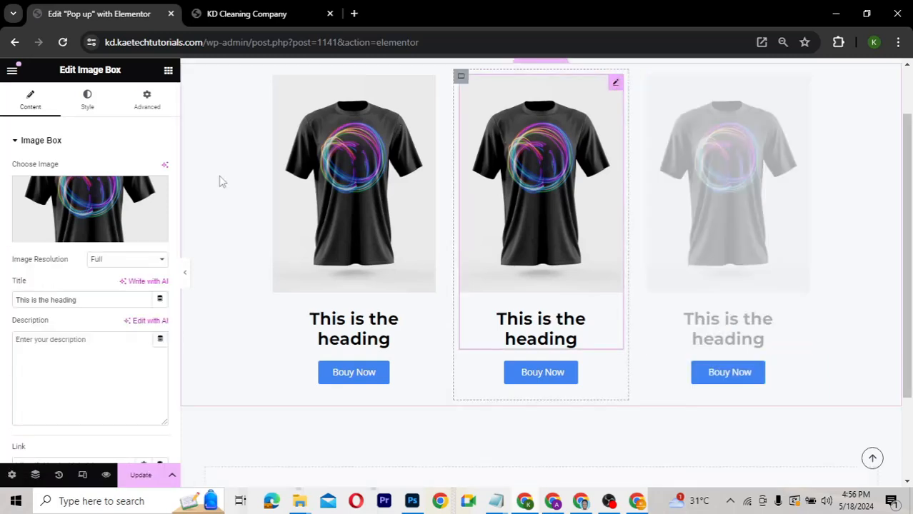
left_click(78, 203)
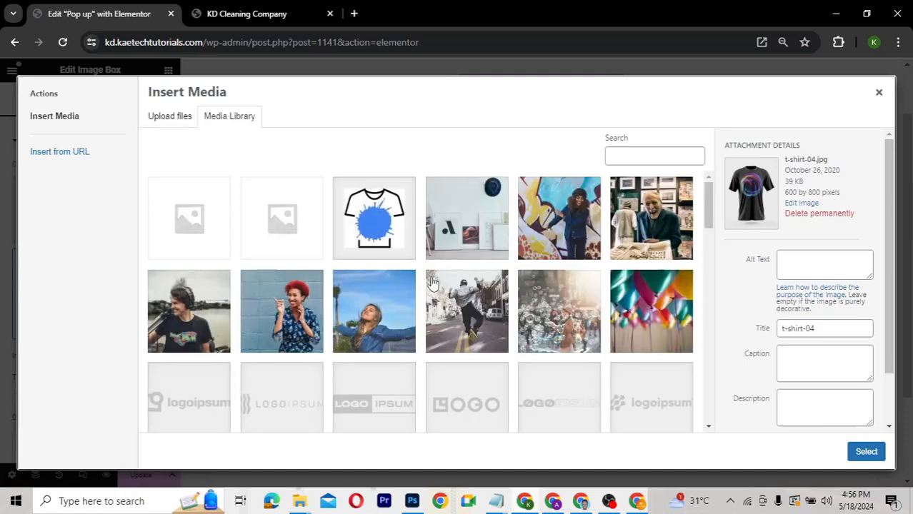
scroll(432, 283, "down", 10)
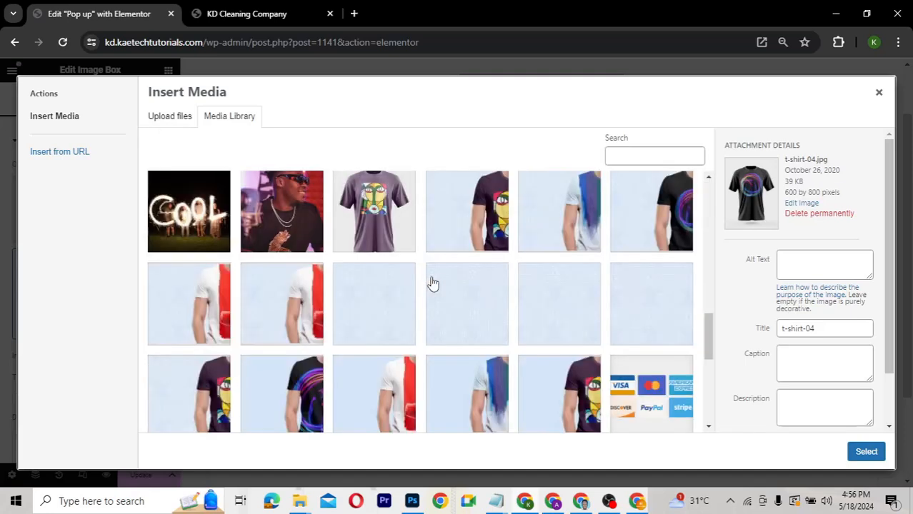
scroll(432, 283, "down", 2)
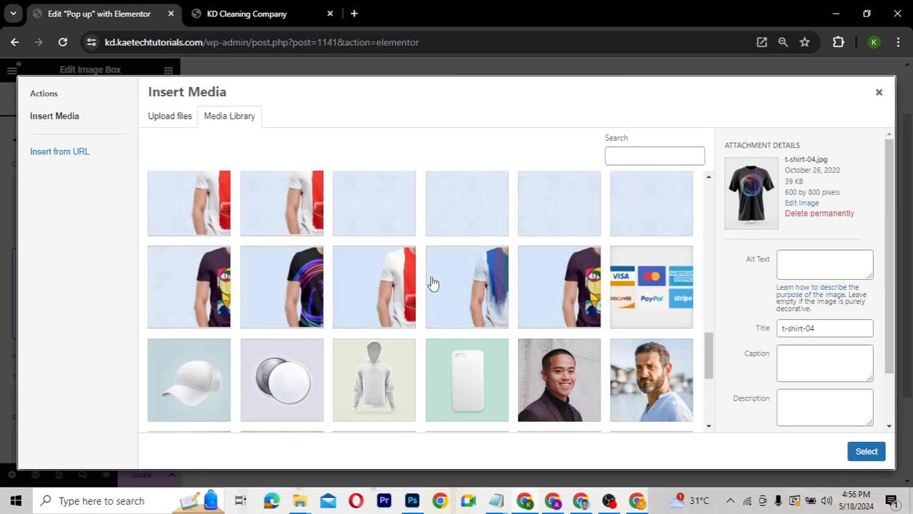
scroll(432, 284, "up", 4)
left_click(371, 289)
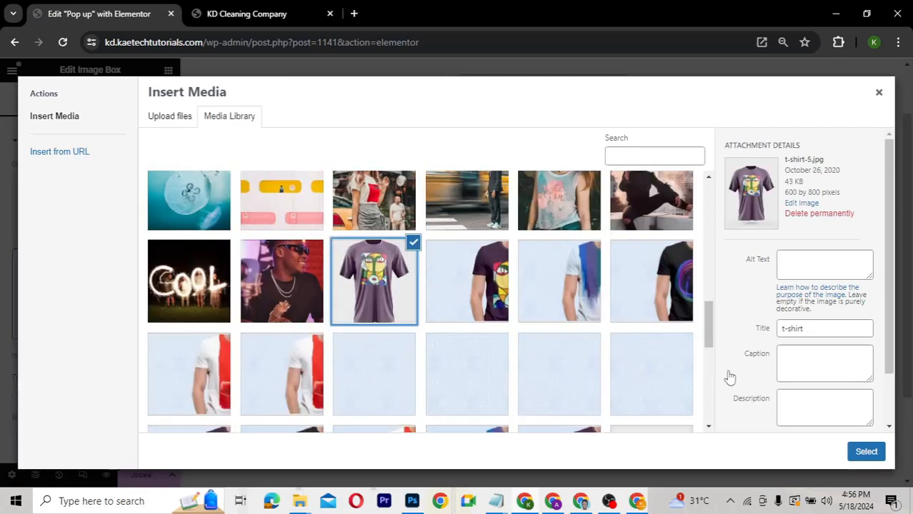
left_click(874, 450)
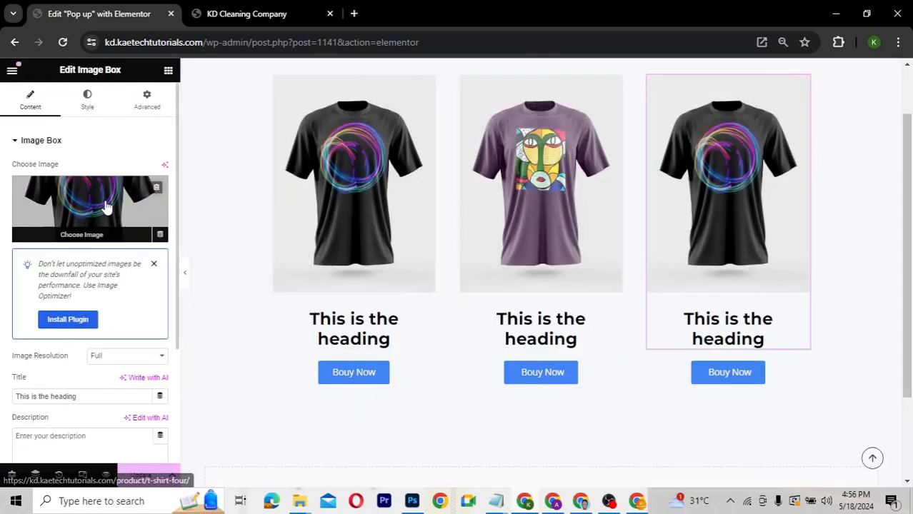
- Replace the third column's image with the teal T-shirt picture t-shirt-02.jpg from the media library and update the pop-up
left_click(105, 207)
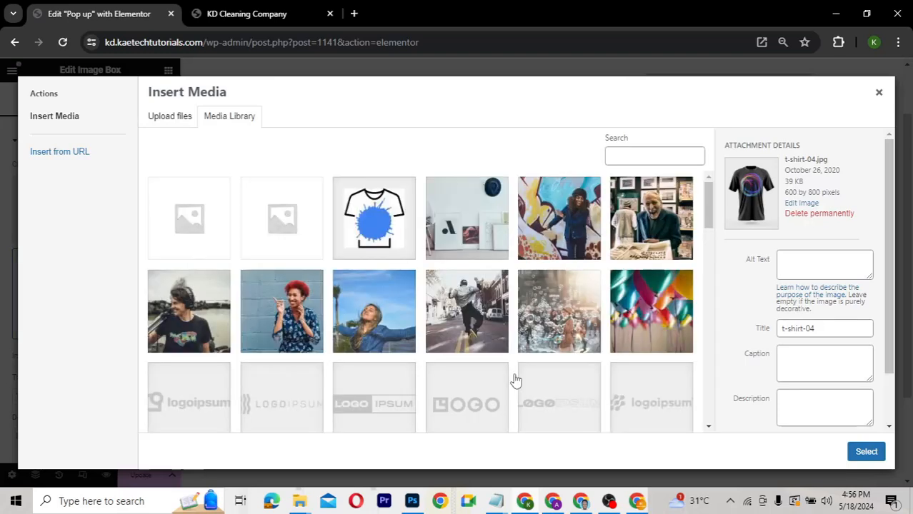
scroll(516, 382, "down", 6)
scroll(516, 382, "down", 1)
left_click(557, 285)
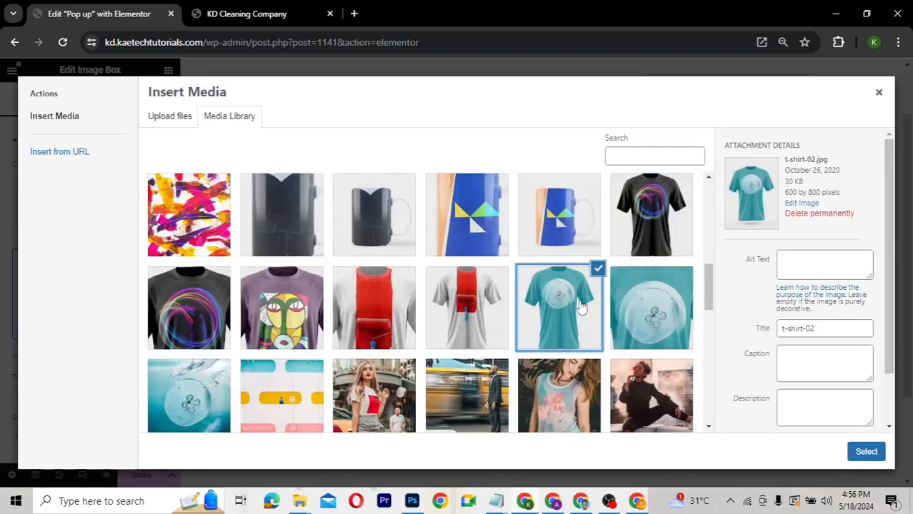
left_click(865, 452)
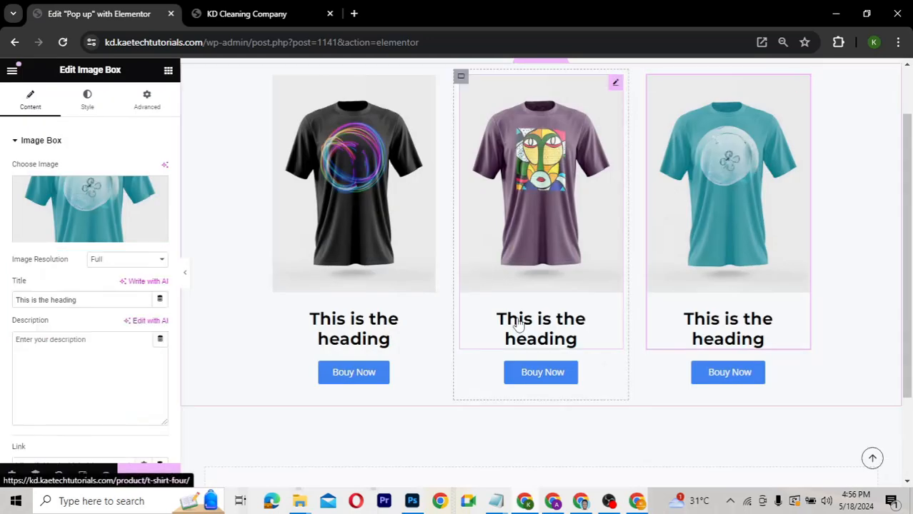
scroll(519, 323, "up", 1)
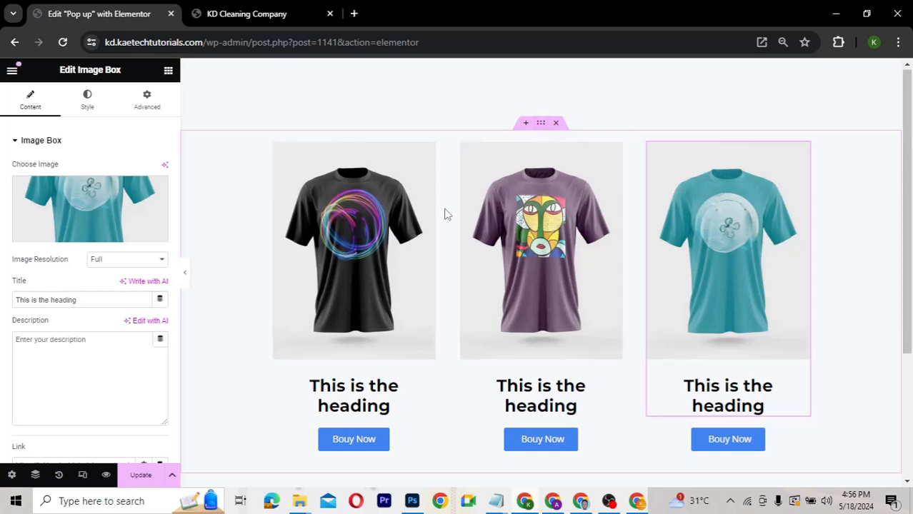
left_click(140, 477)
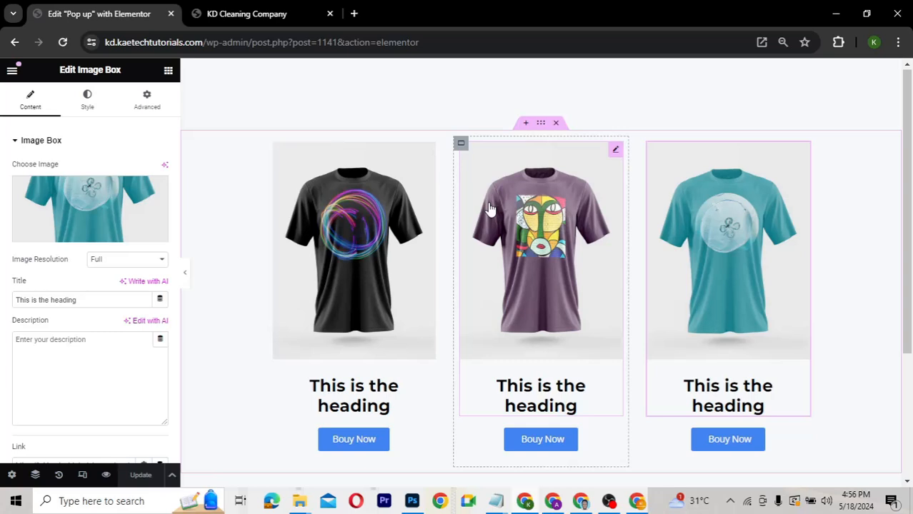
- Add a new single-column flexbox container with downward direction above the product container
left_click(541, 125)
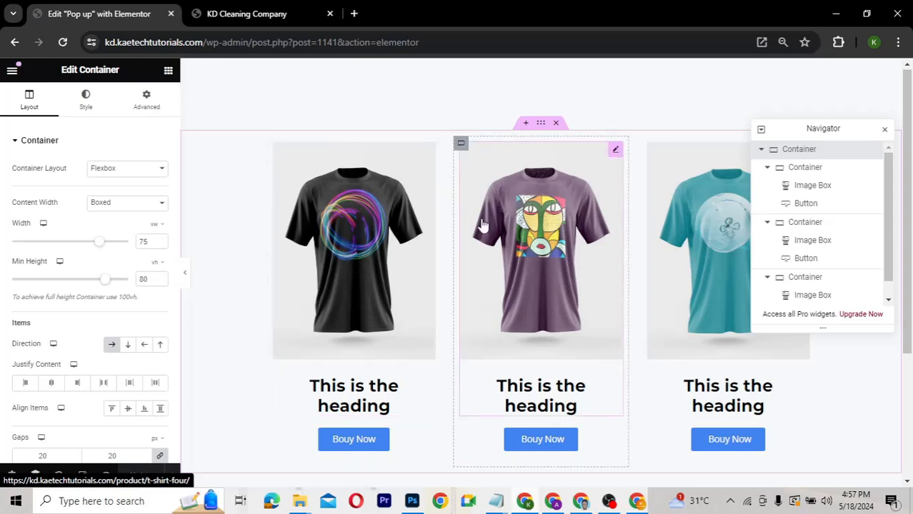
left_click(526, 126)
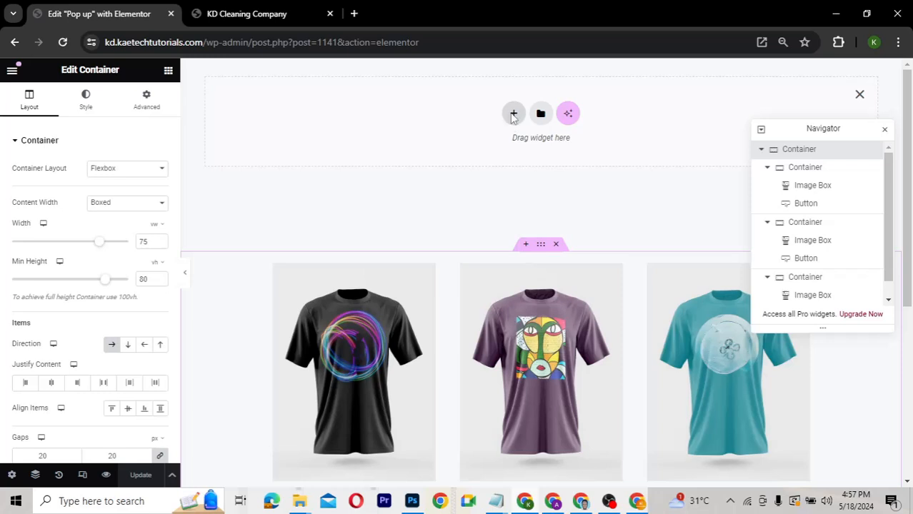
left_click(511, 115)
left_click(498, 162)
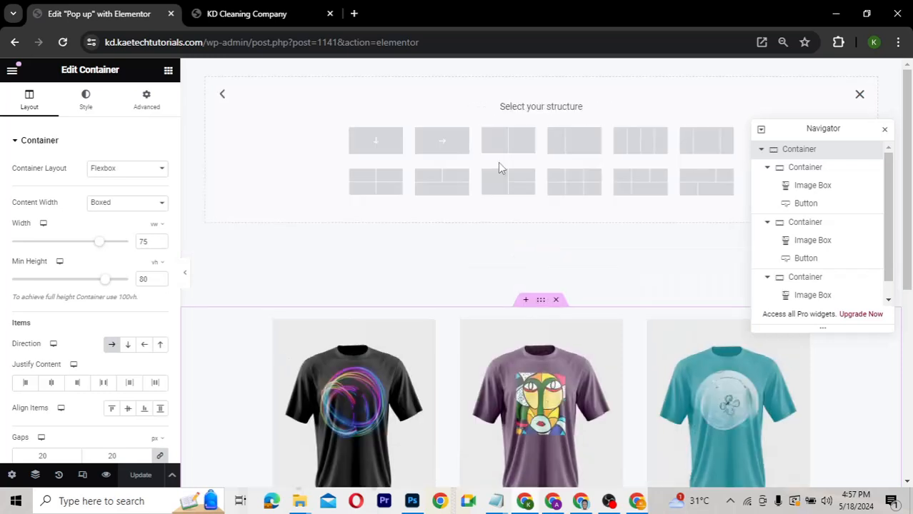
left_click(390, 150)
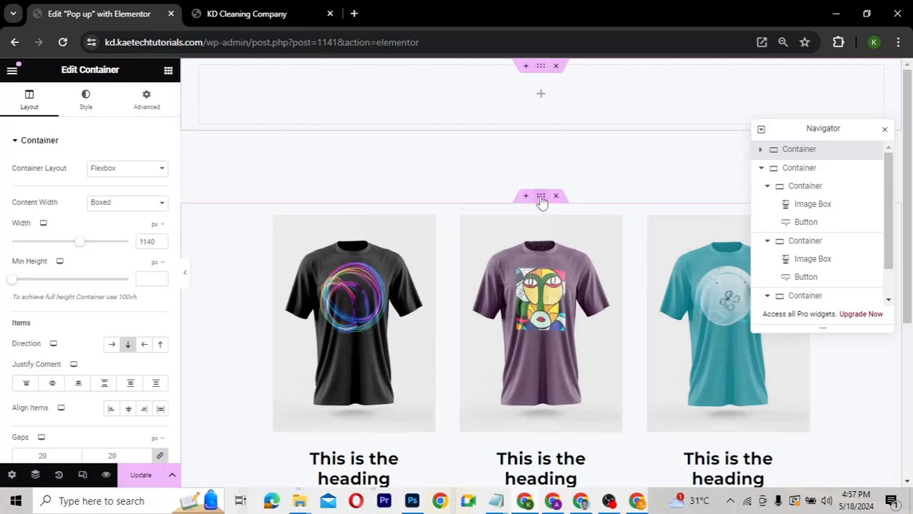
- Copy the product container's style and paste it onto the new empty container above it
right_click(541, 200)
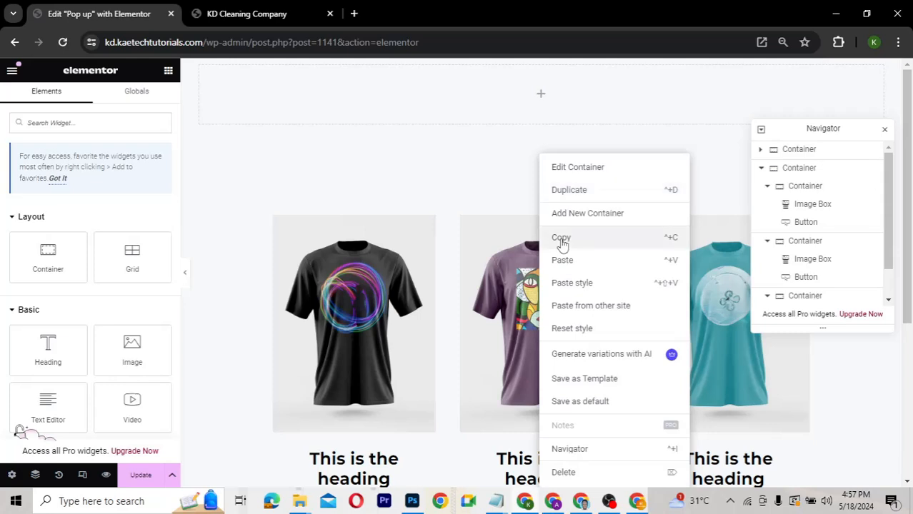
left_click(541, 77)
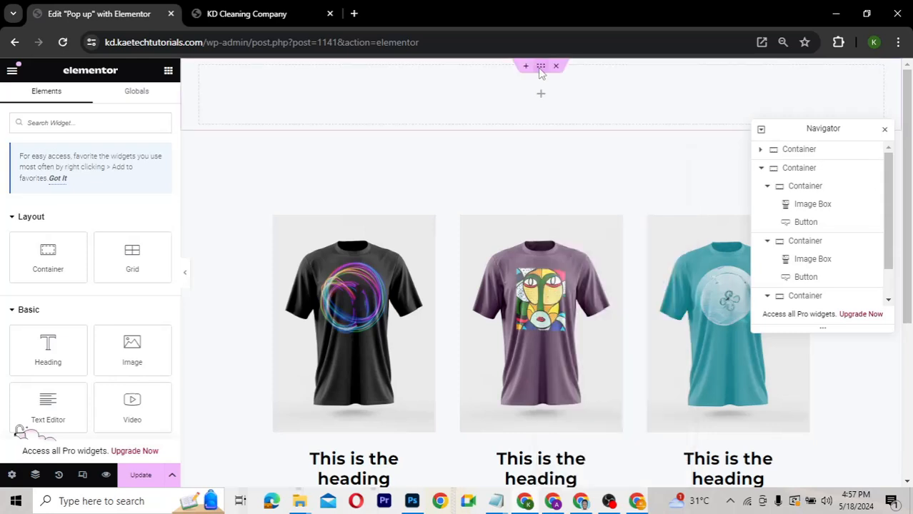
right_click(540, 74)
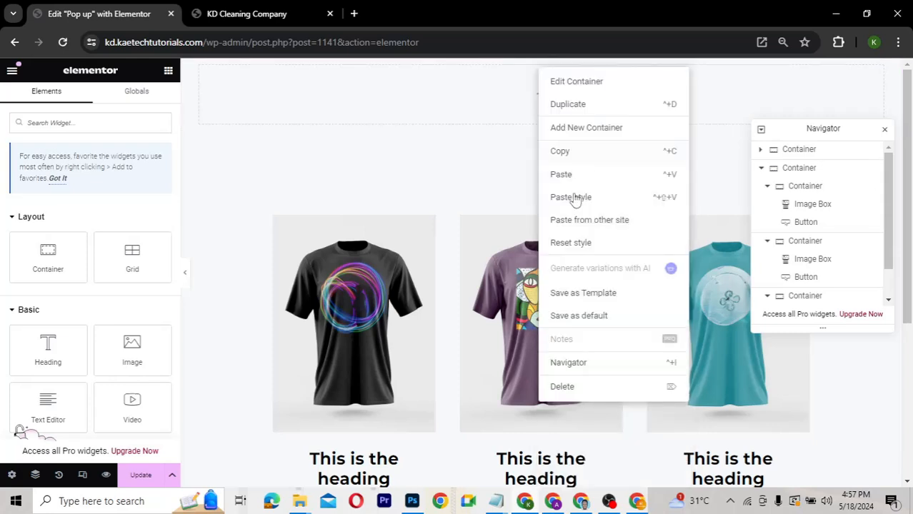
left_click(572, 198)
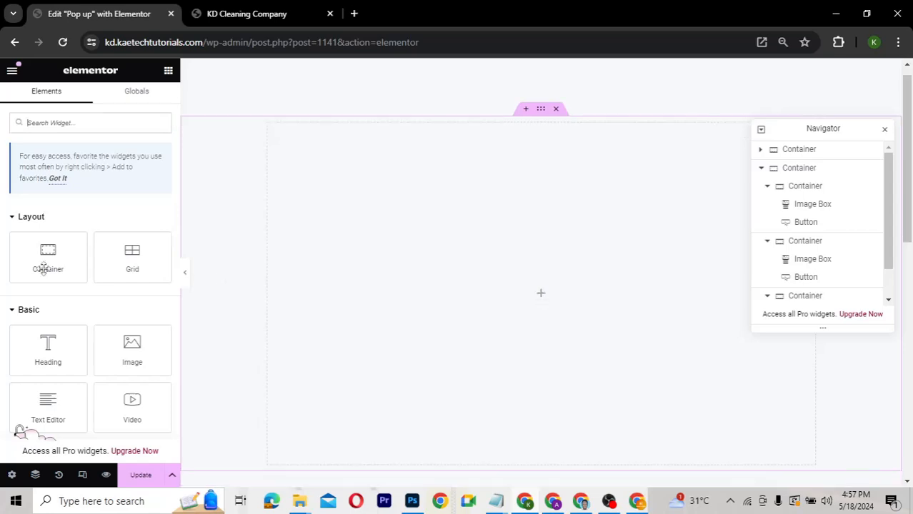
- Add a nested container inside the empty top container and set its padding to 25 px on all sides
left_click_drag(47, 261, 467, 284)
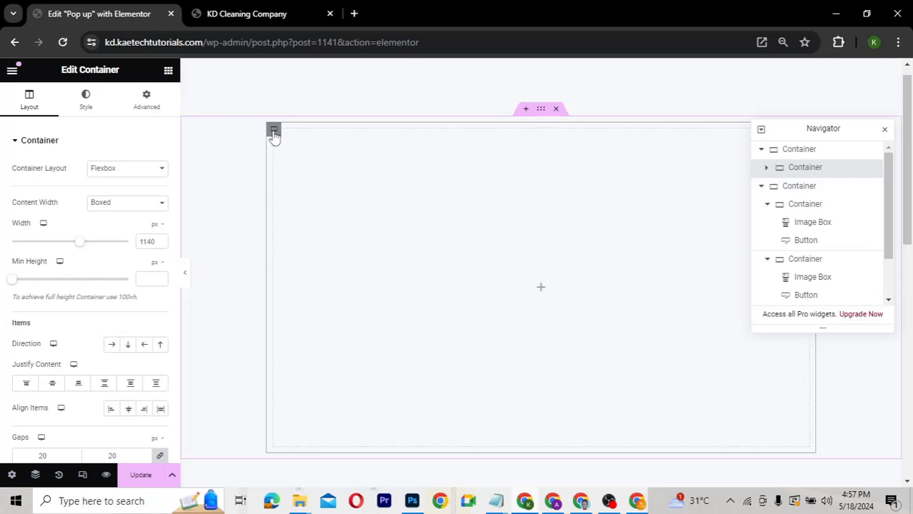
left_click(146, 103)
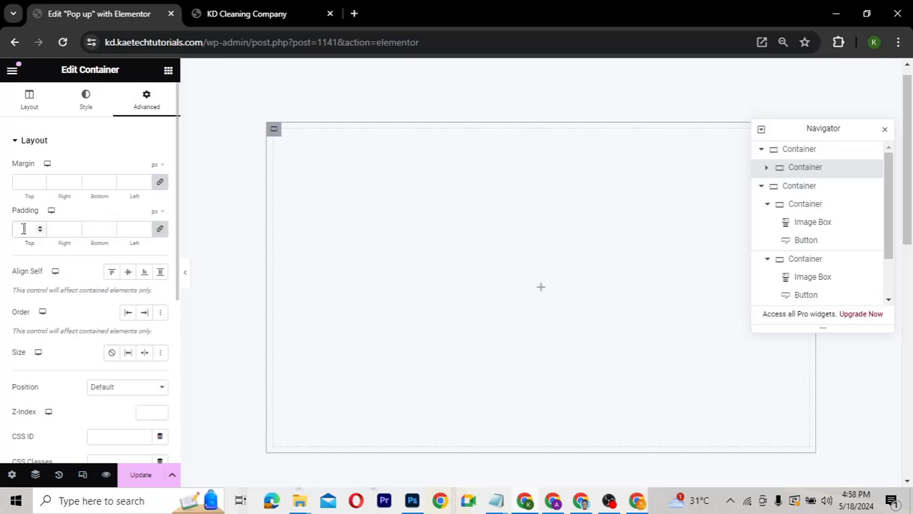
left_click(23, 228)
type("20")
key("BackSpace")
type("5")
- Give the nested container a classic background in solid white
left_click(86, 116)
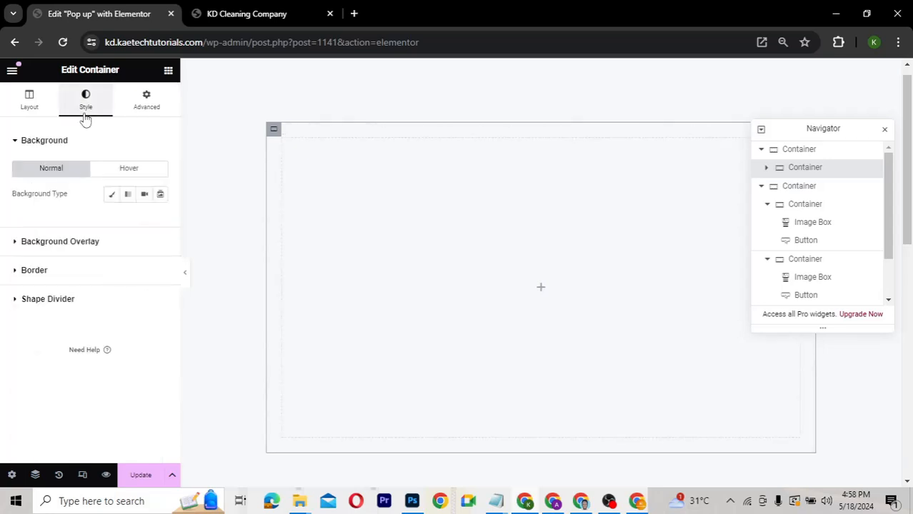
left_click(112, 195)
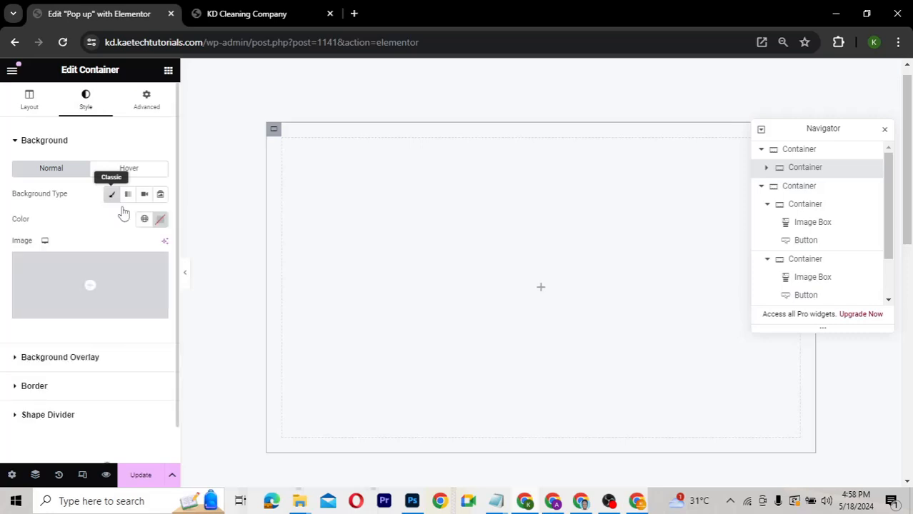
left_click(160, 220)
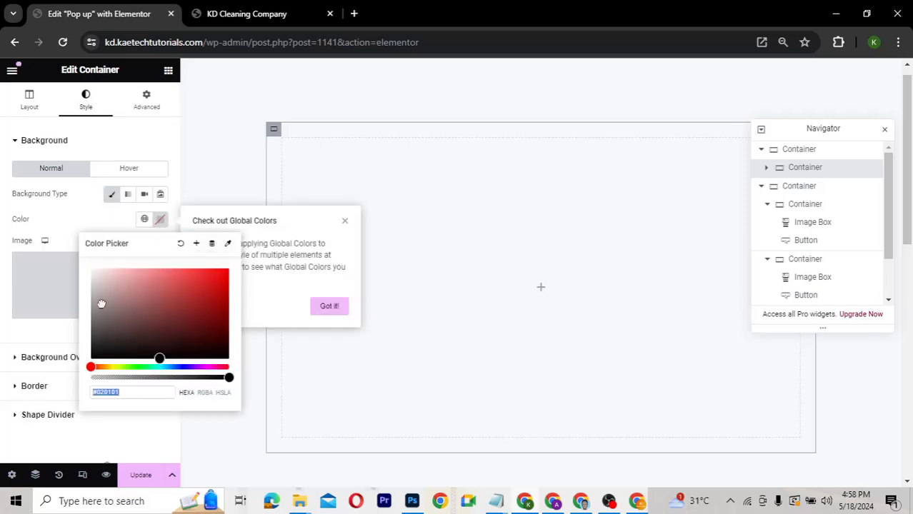
left_click(74, 217)
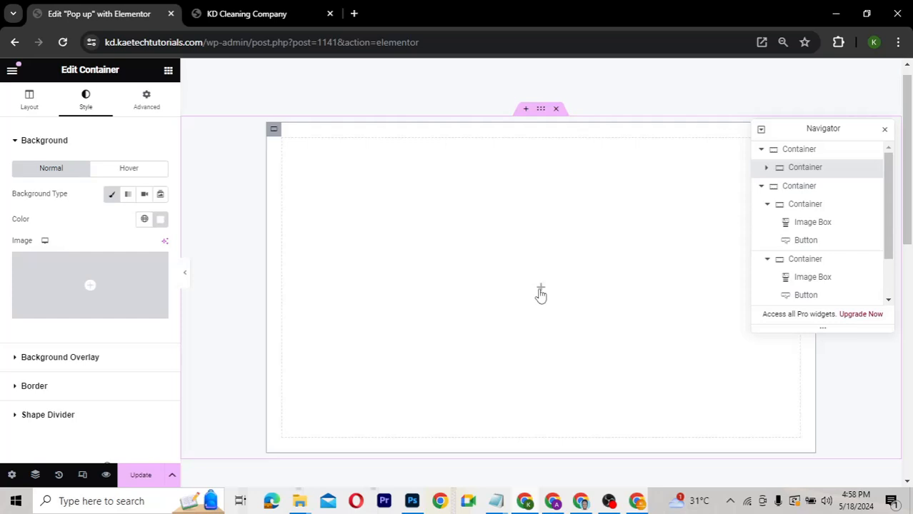
scroll(541, 293, "down", 2)
scroll(540, 295, "down", 1)
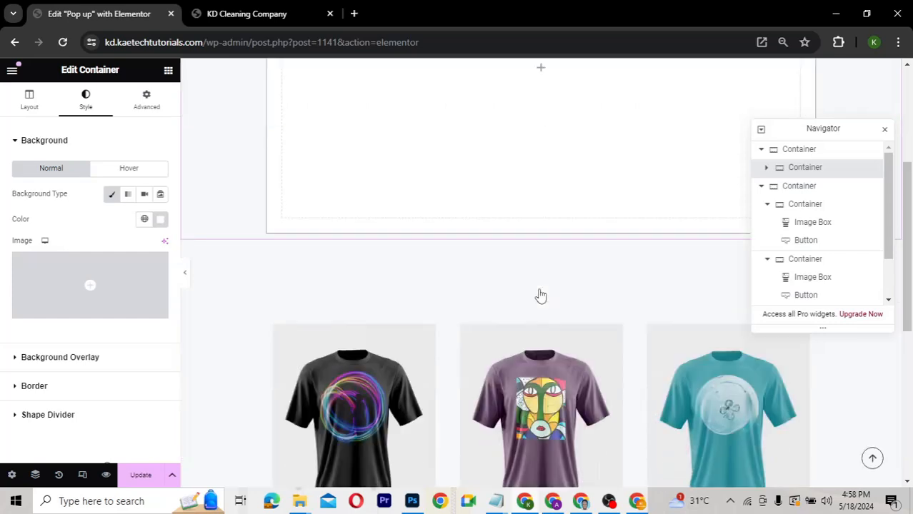
scroll(541, 295, "up", 3)
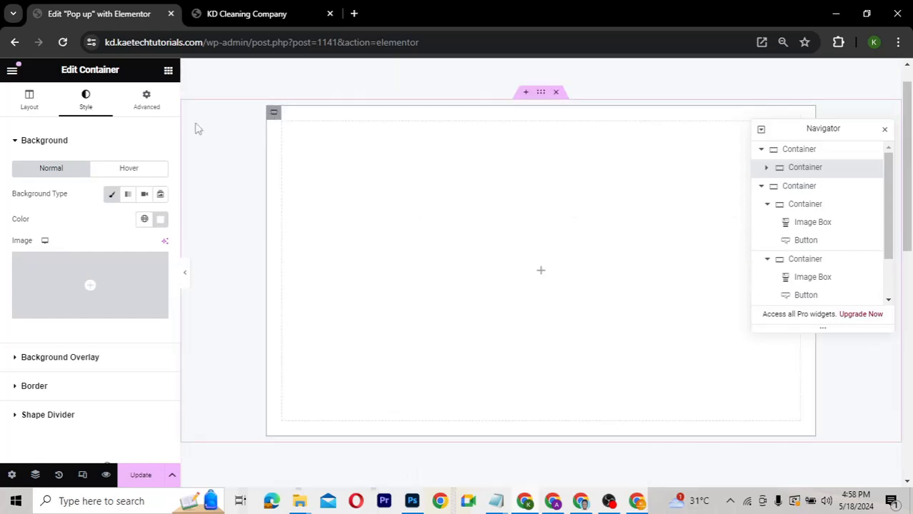
- Set the nested container's item direction to horizontal row
left_click(30, 102)
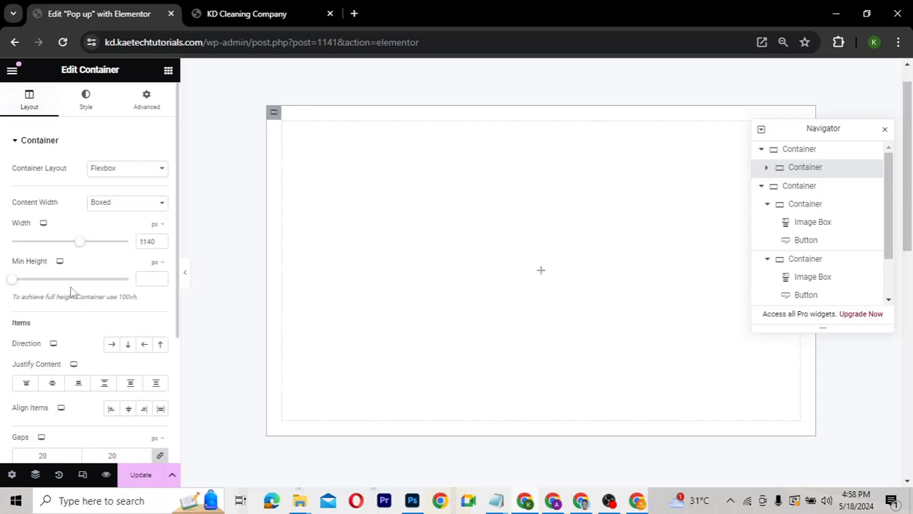
scroll(74, 286, "down", 2)
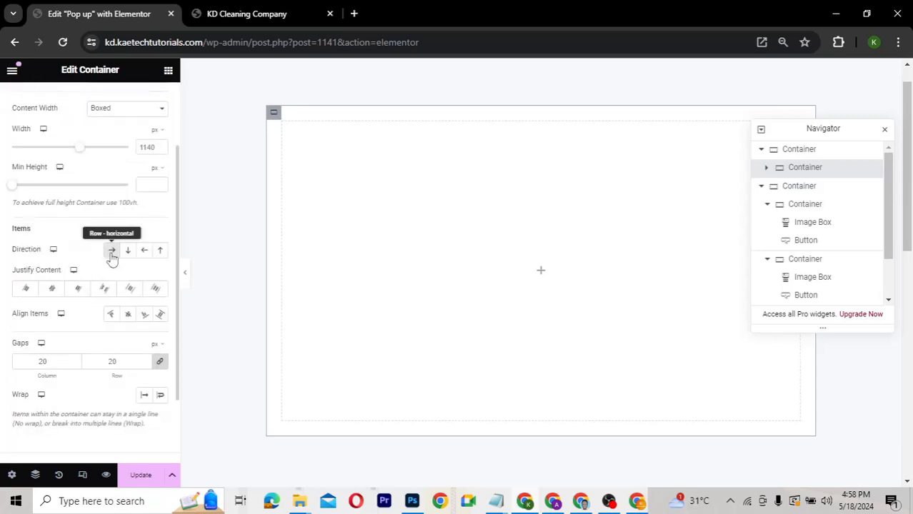
left_click(111, 251)
- Move the black, purple and teal T-shirt columns from the lower product container into the white nested container
scroll(461, 343, "down", 1)
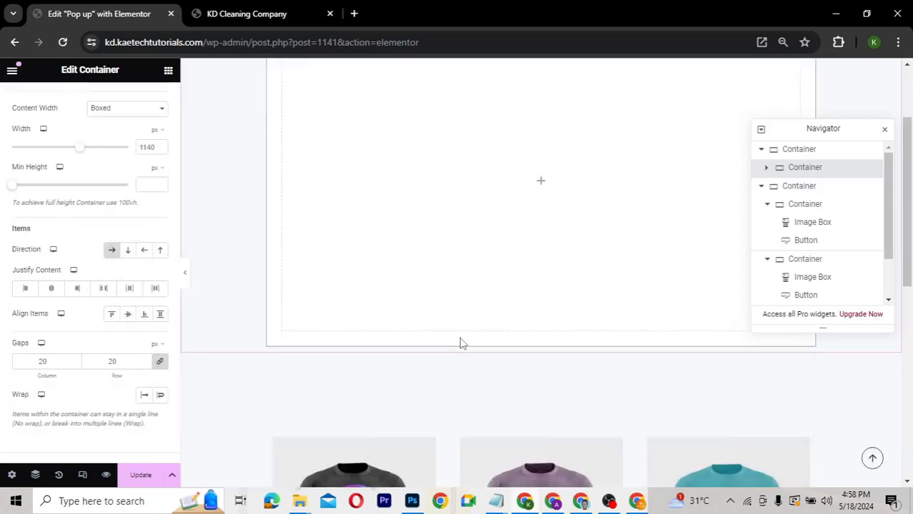
left_click_drag(274, 422, 503, 180)
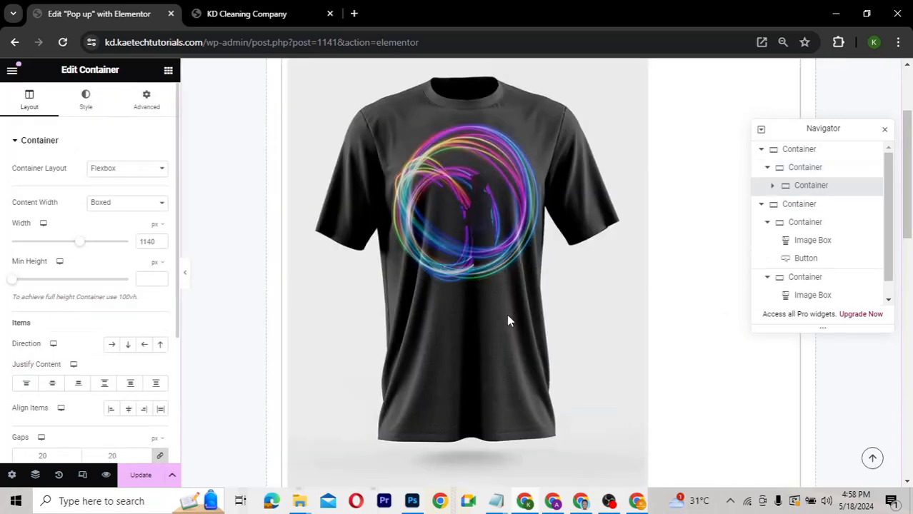
scroll(507, 320, "down", 5)
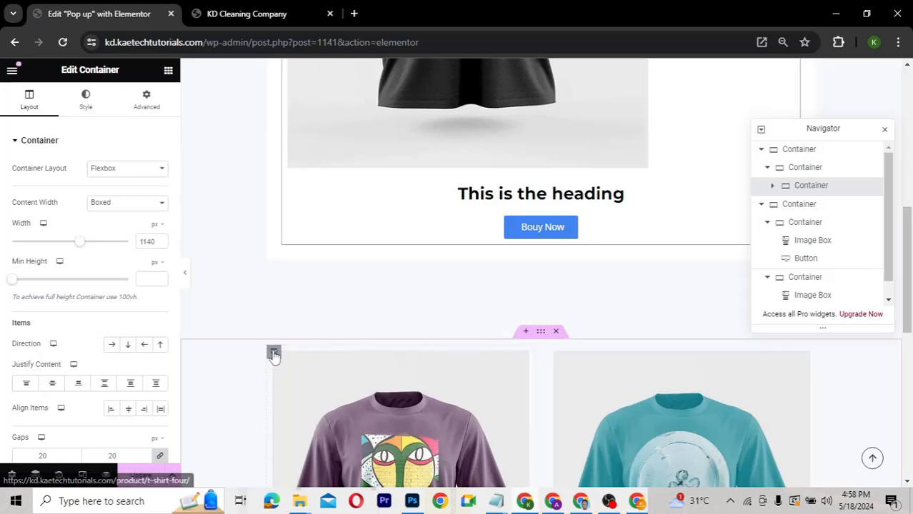
left_click_drag(273, 350, 607, 252)
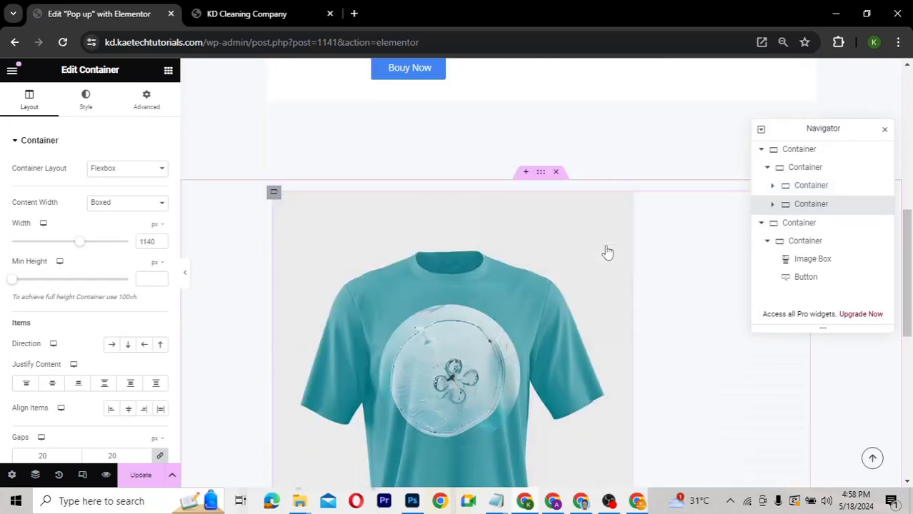
scroll(607, 252, "up", 3)
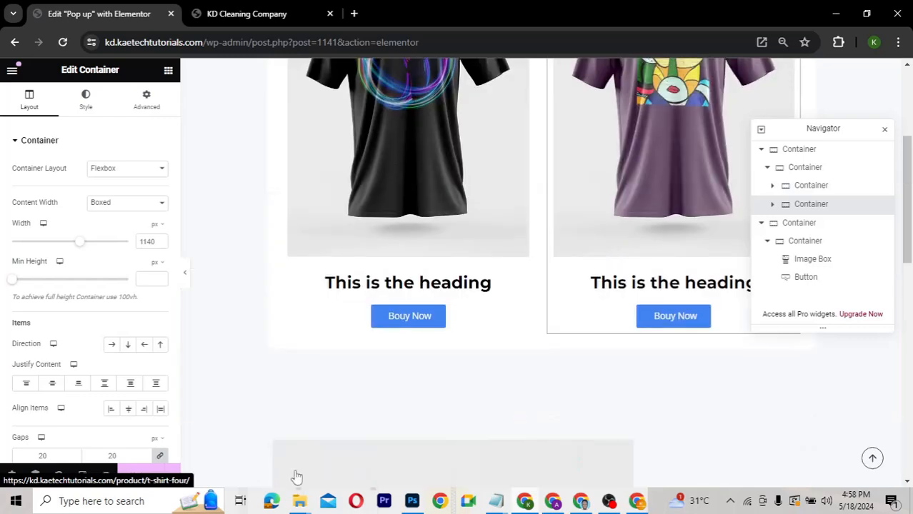
left_click_drag(274, 444, 415, 458)
left_click_drag(795, 240, 815, 197)
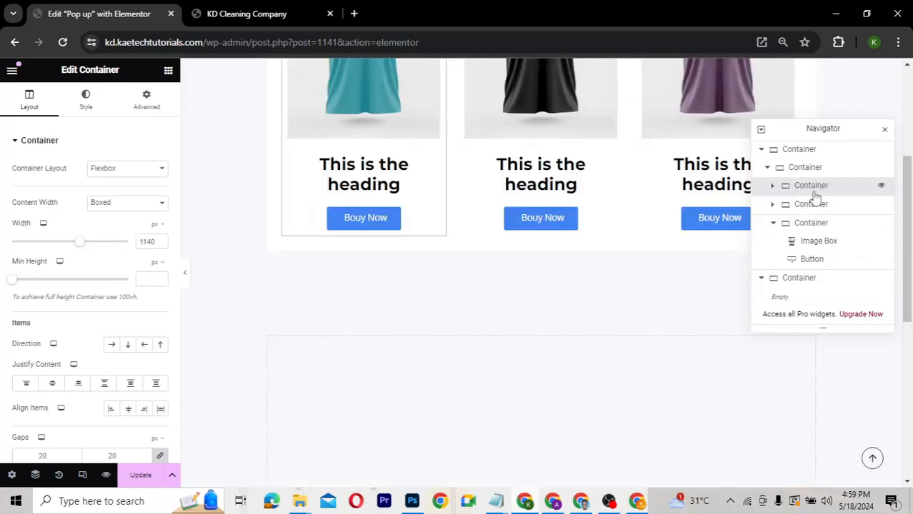
- Delete the emptied lower container and close the Navigator
left_click(774, 223)
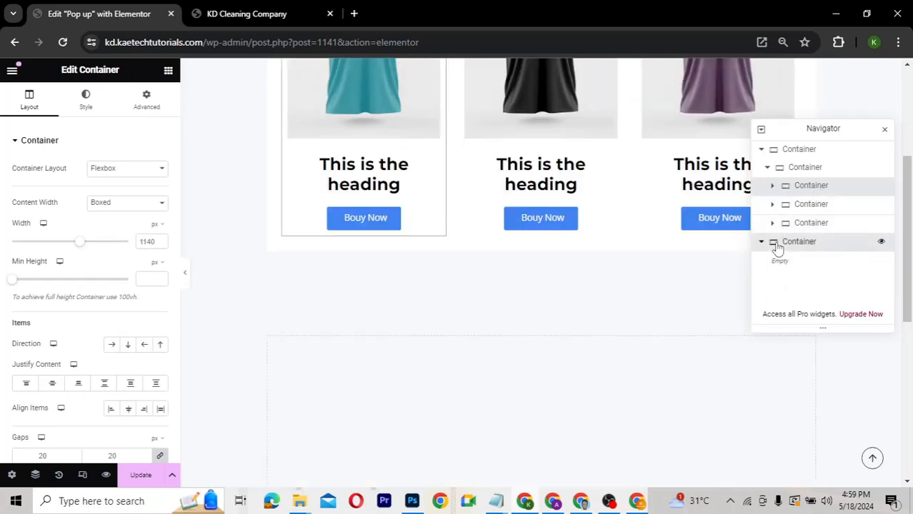
left_click(776, 243)
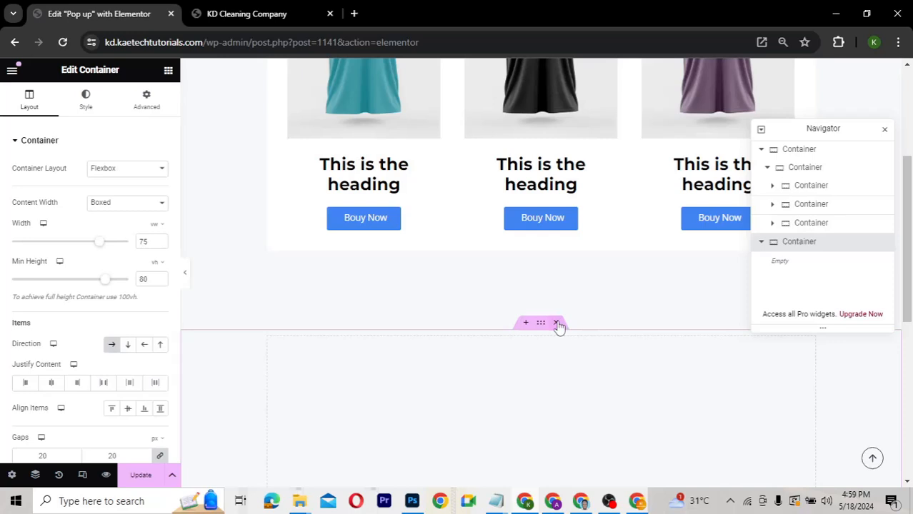
left_click(557, 323)
scroll(560, 327, "up", 3)
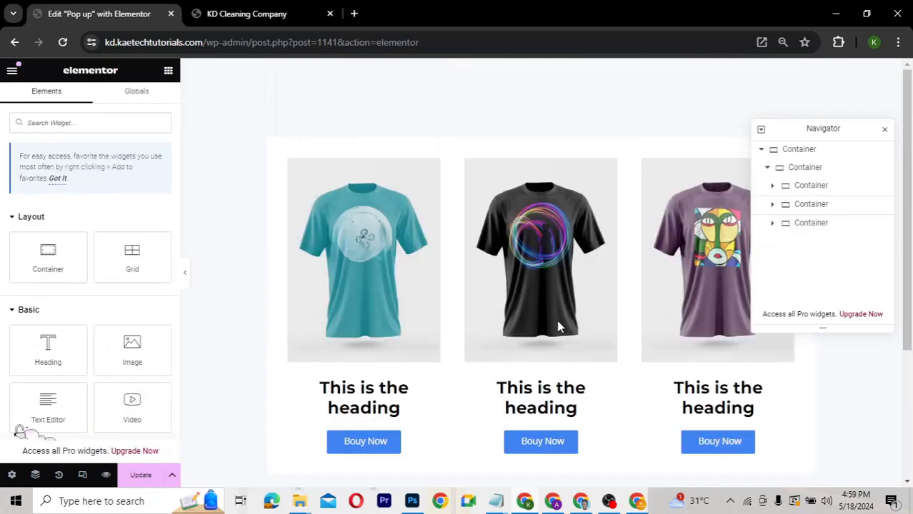
left_click(885, 131)
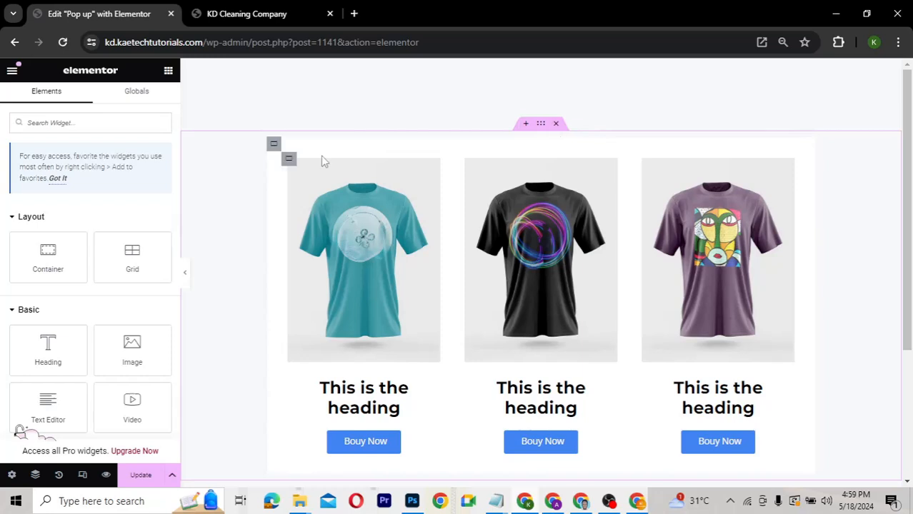
- Set the padding of the white container around the T-shirt columns to 35 px on all sides
left_click(274, 146)
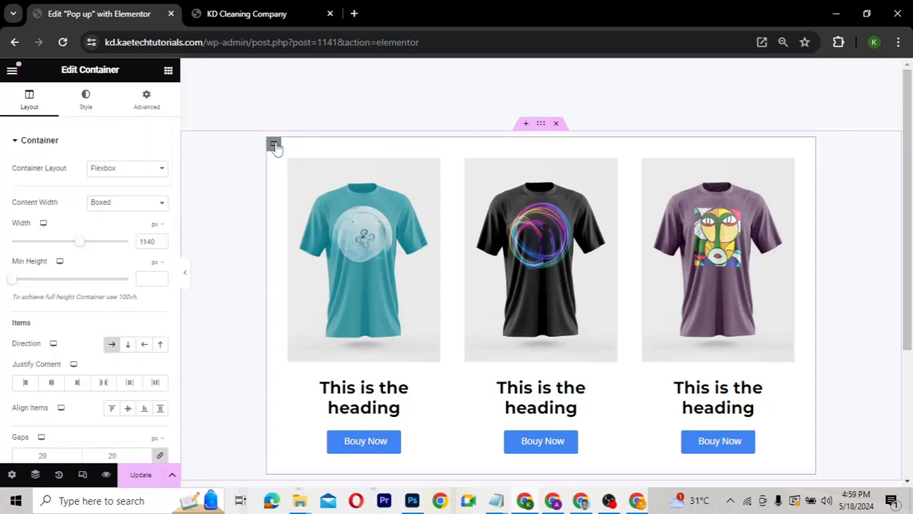
left_click(140, 101)
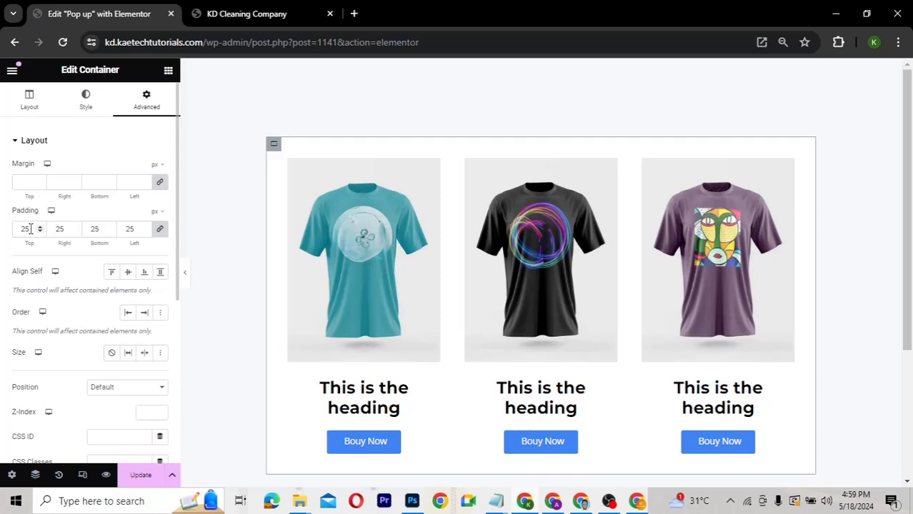
left_click_drag(31, 228, 13, 228)
type("35")
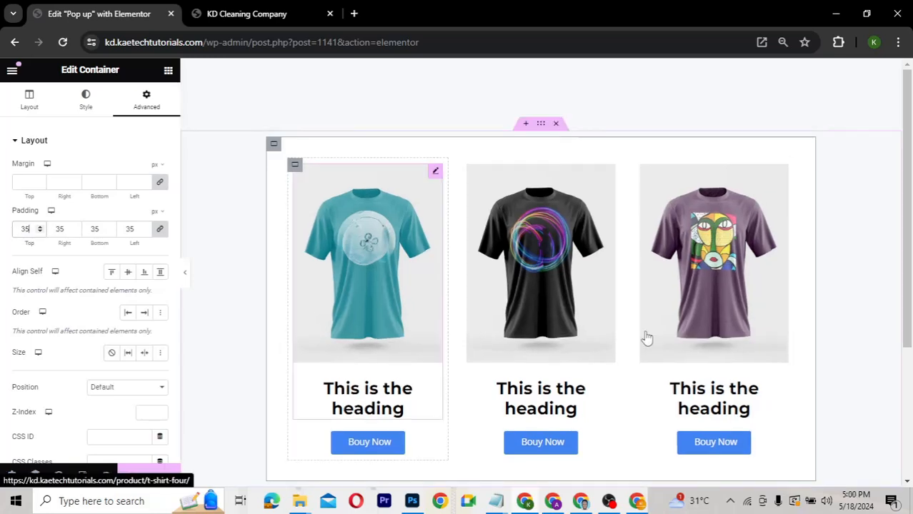
scroll(646, 338, "down", 1)
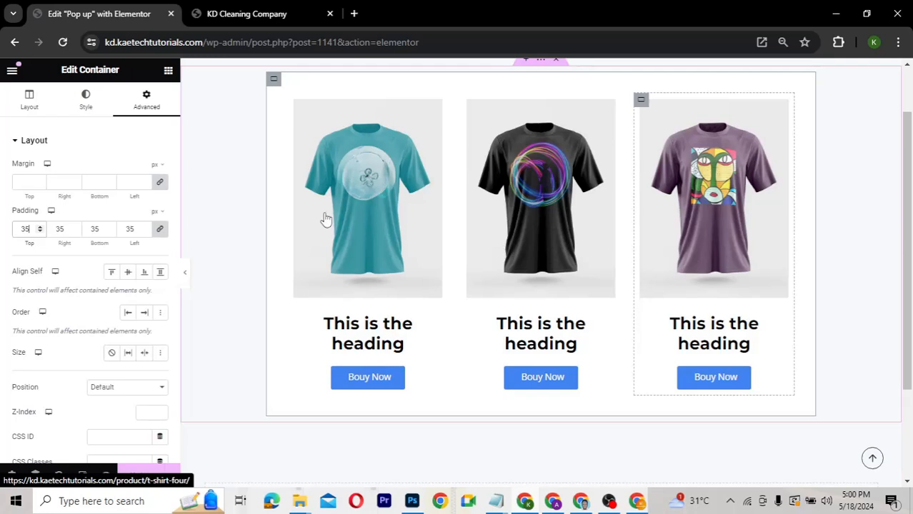
- Add a box shadow in rgba(0, 0, 0, 0.43) to the white container and update the pop-up
left_click(85, 103)
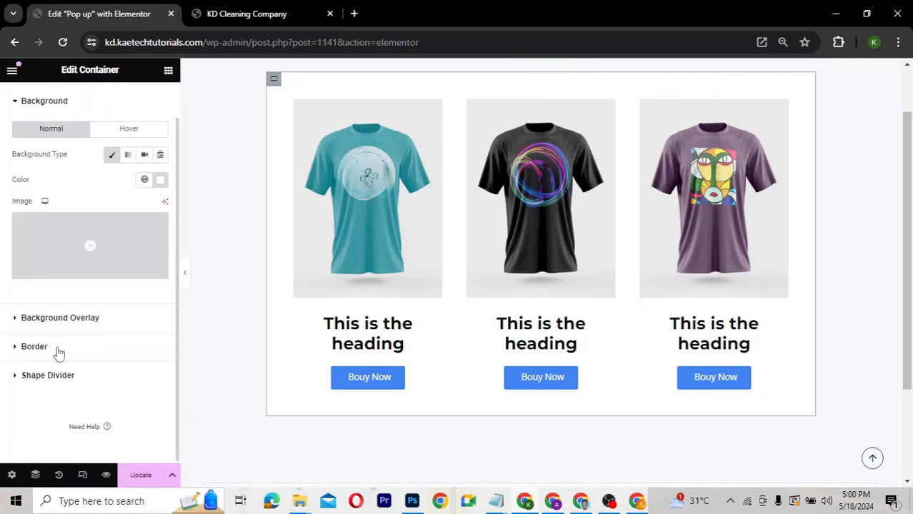
left_click(59, 348)
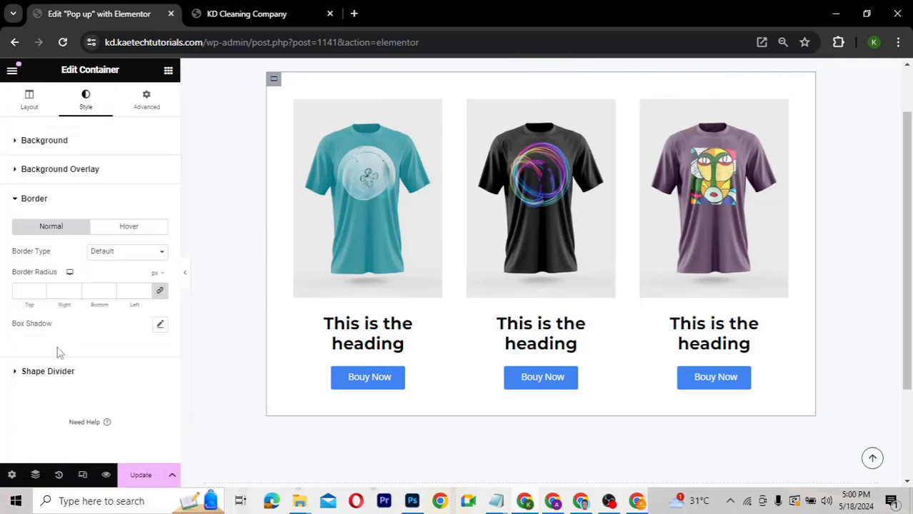
left_click(160, 327)
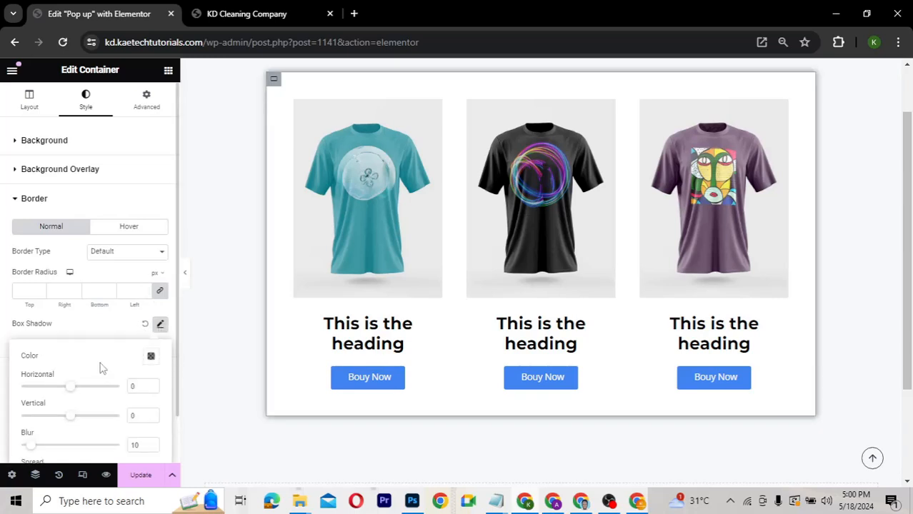
scroll(100, 367, "down", 1)
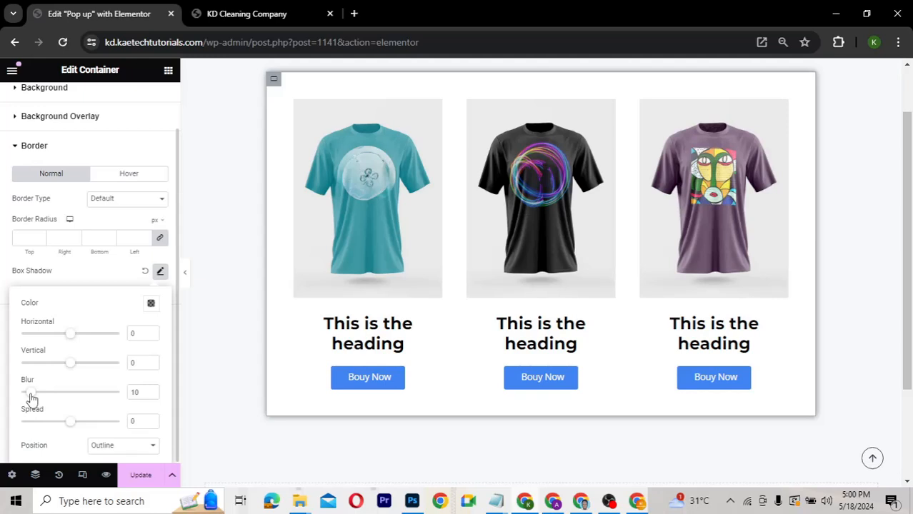
left_click(151, 303)
left_click_drag(148, 258, 141, 258)
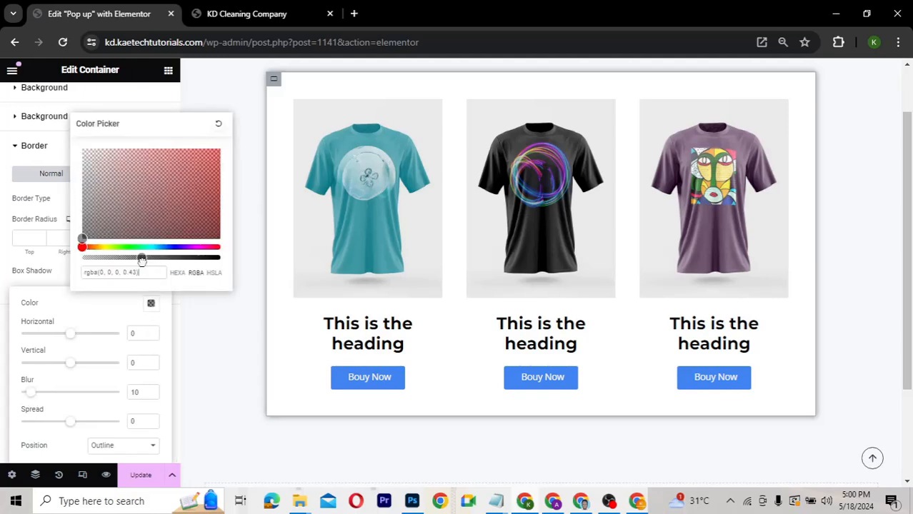
left_click(47, 275)
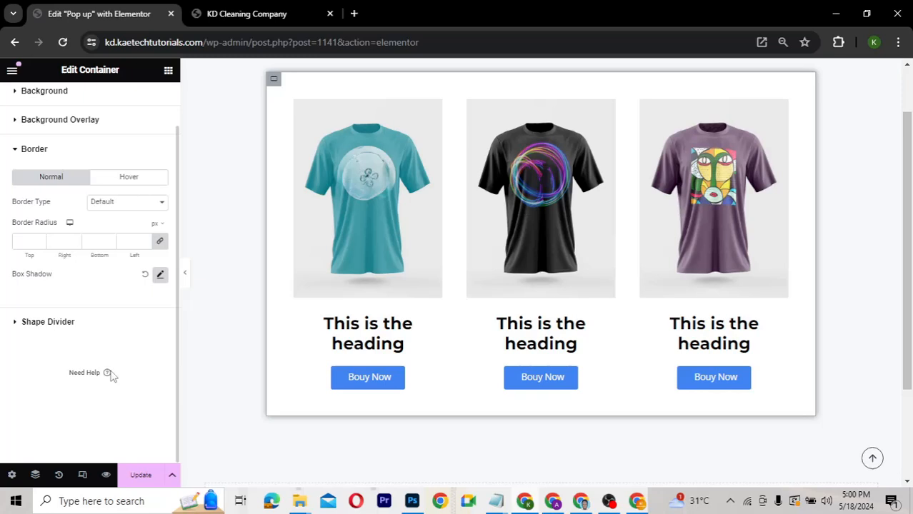
left_click(141, 476)
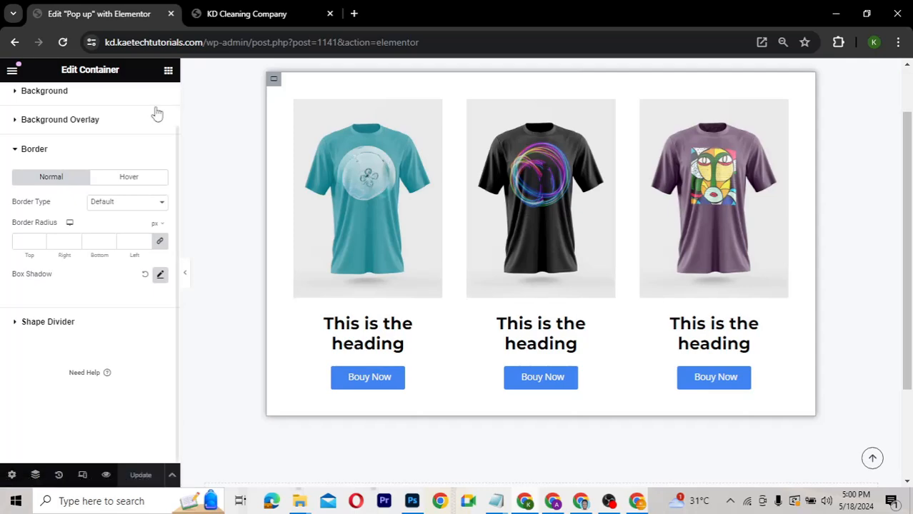
- Open the site's AE Templates list in the dashboard and select the Pop up template's shortcode, [INSERT_ELEMENTOR id="1141"]
left_click(264, 16)
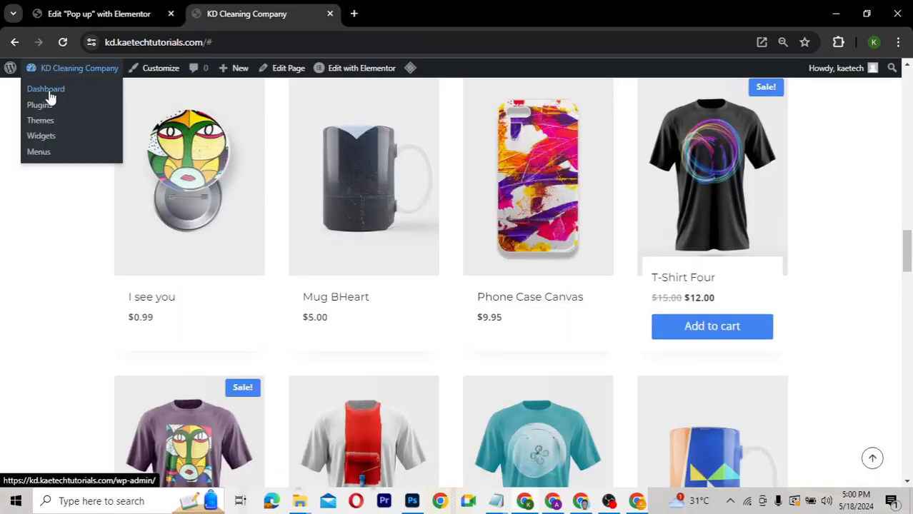
left_click(50, 96)
mouse_move(14, 271)
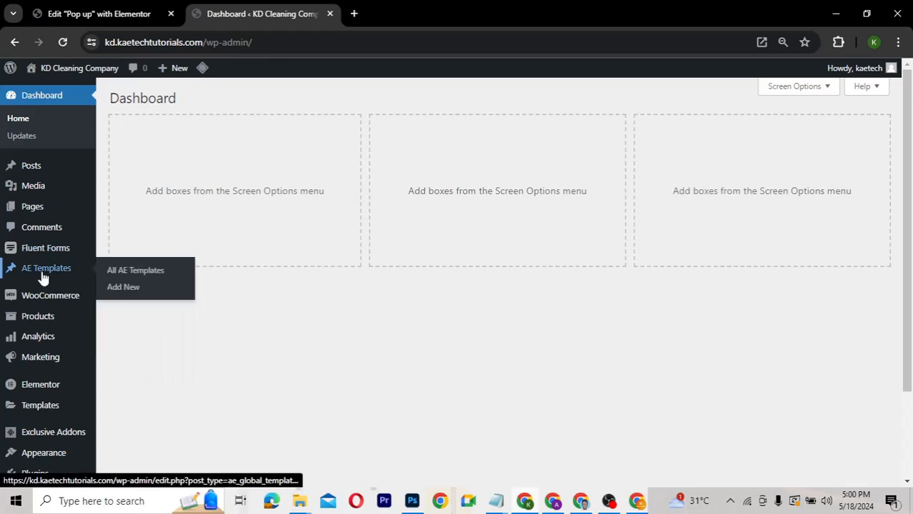
left_click(116, 270)
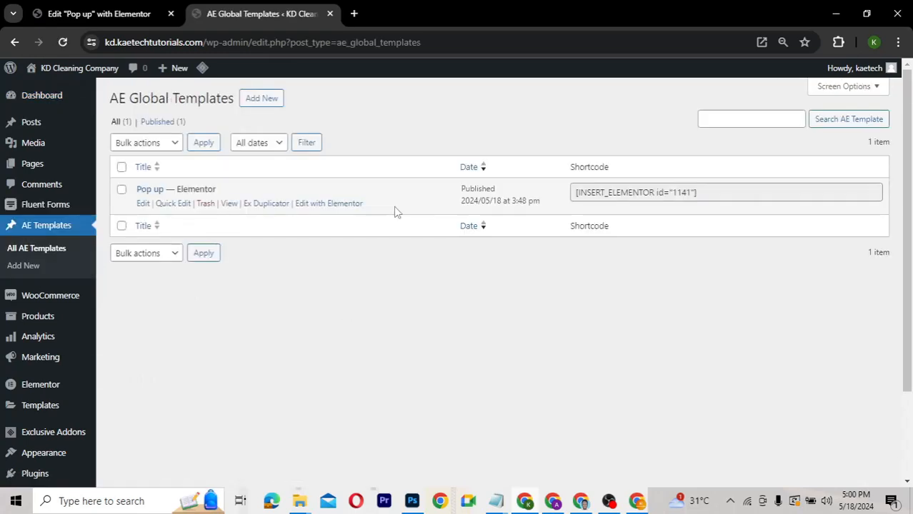
left_click(713, 192)
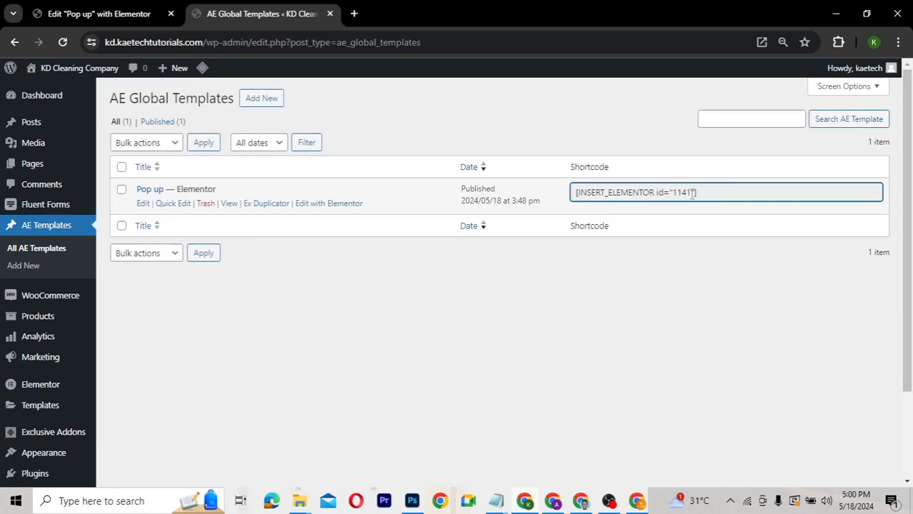
left_click_drag(690, 192, 575, 194)
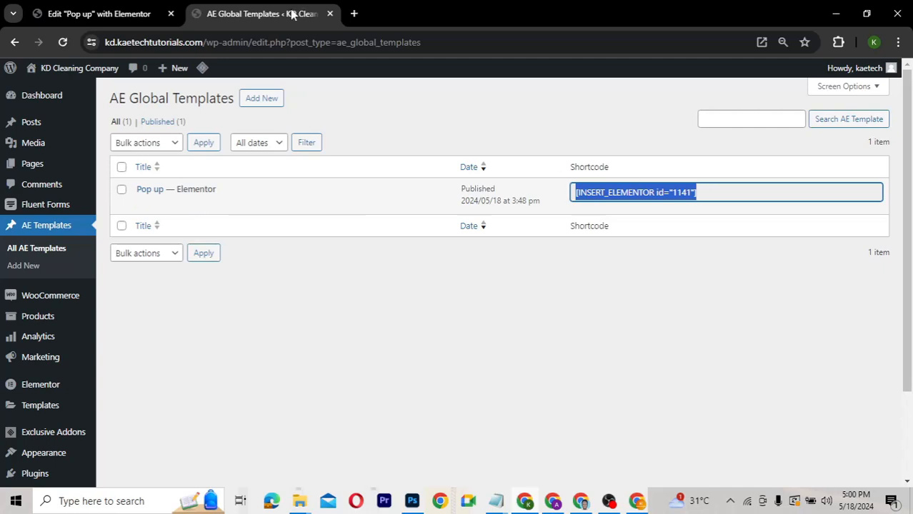
- Open the live site in a new browser tab and start editing its home page with Elementor
mouse_move(51, 72)
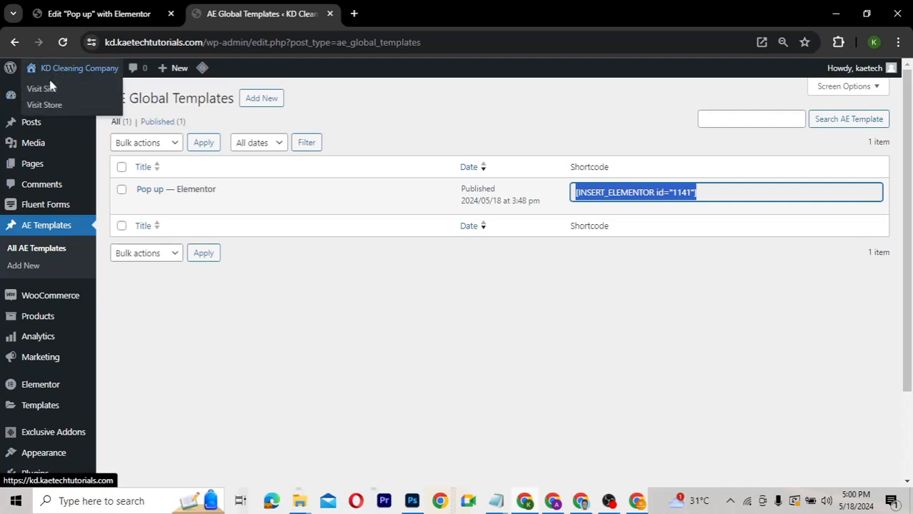
left_click(47, 88)
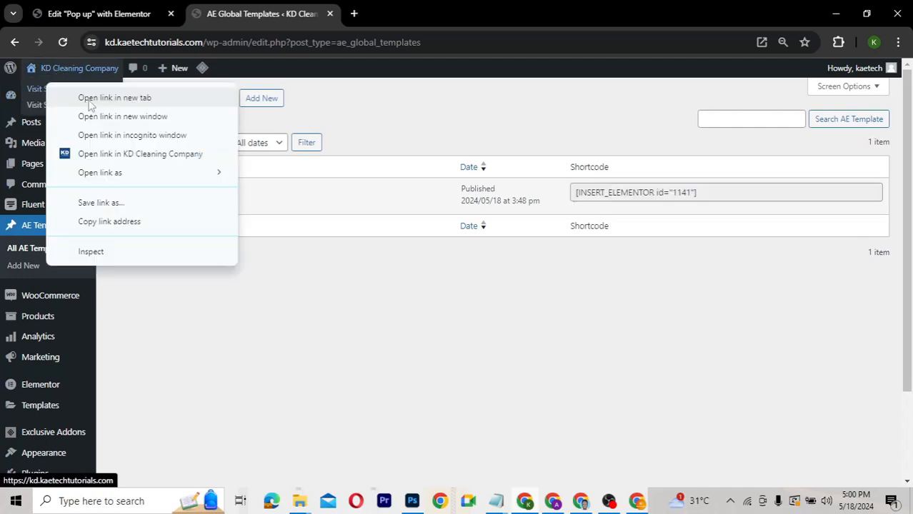
left_click(90, 104)
left_click(412, 16)
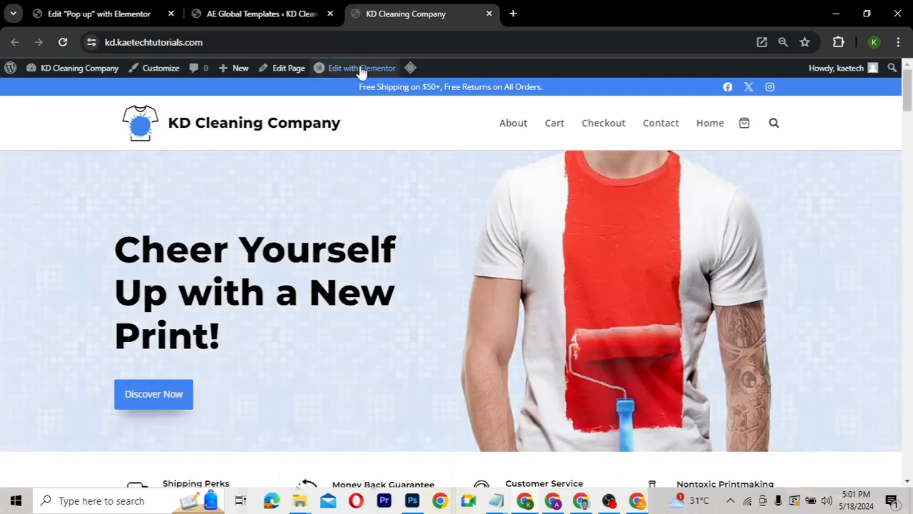
left_click(362, 70)
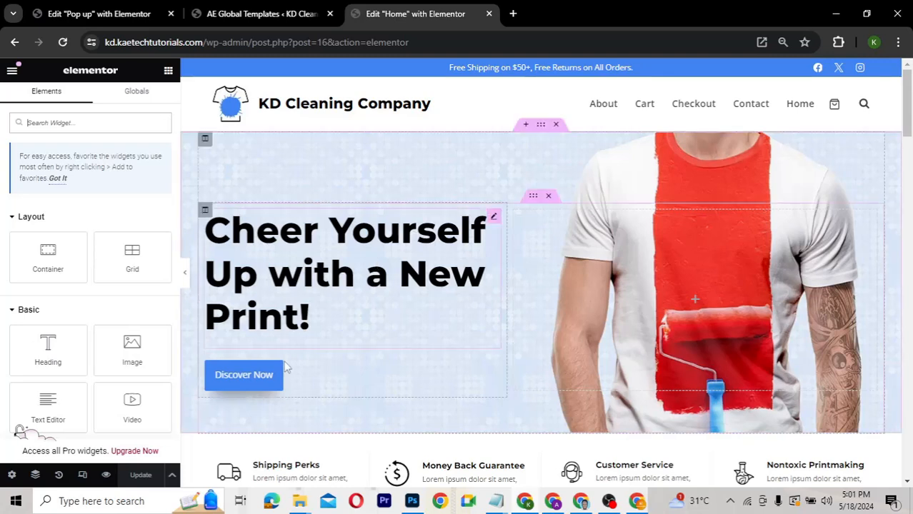
left_click(231, 13)
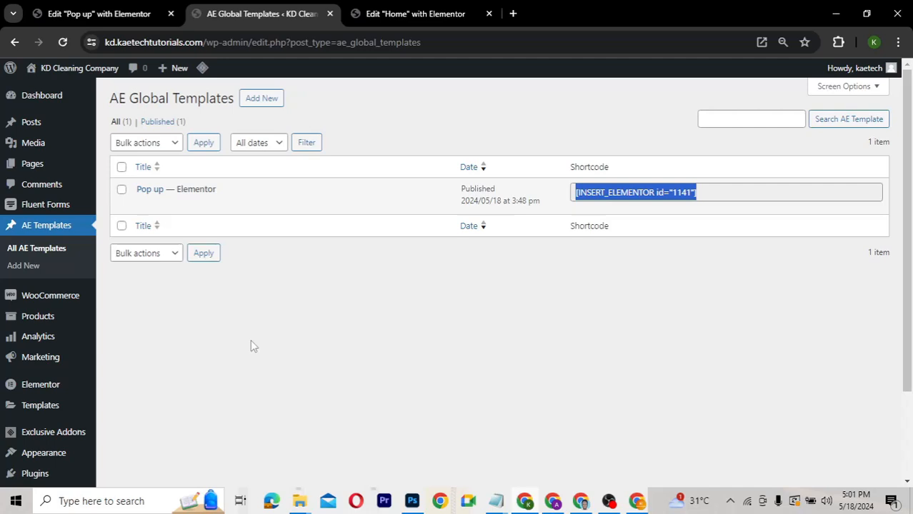
scroll(251, 345, "down", 1)
scroll(142, 343, "down", 1)
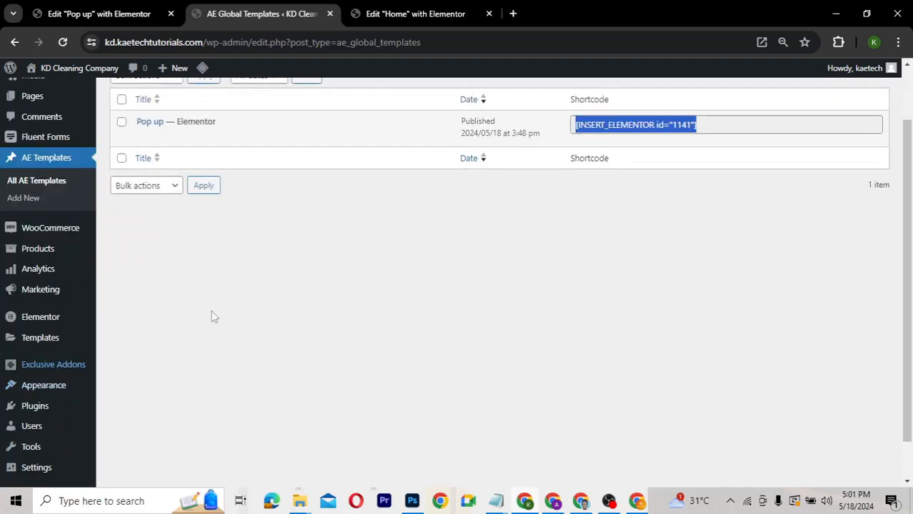
key("ctrl+Tab")
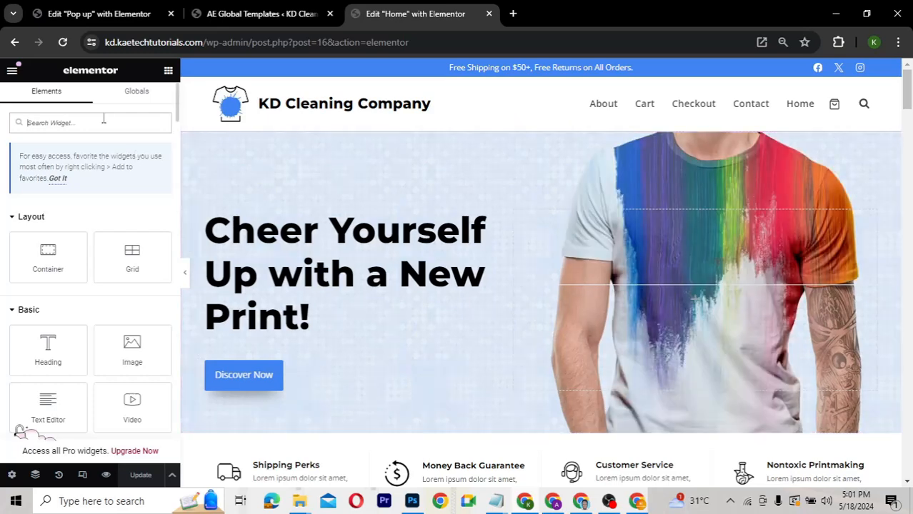
- Try placing a Modal Popup widget across the full width of the hero section, and delete it
type("pop")
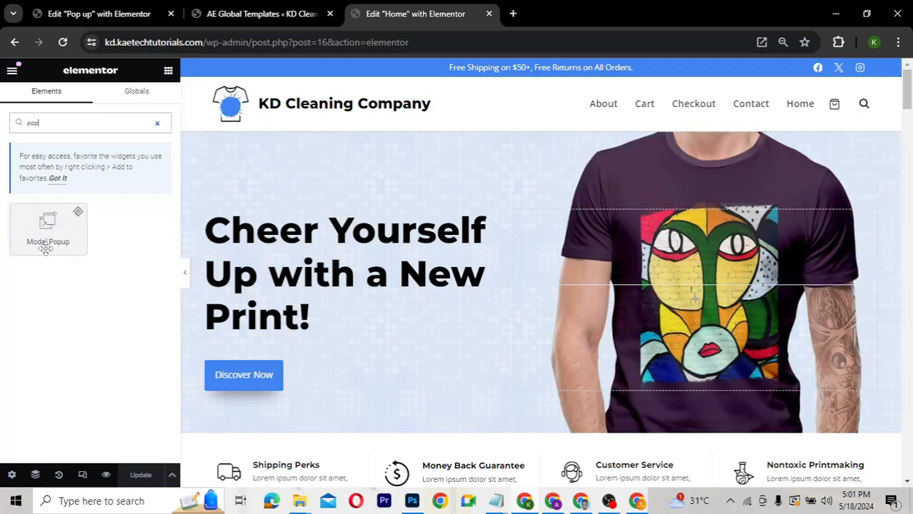
left_click_drag(50, 222, 270, 364)
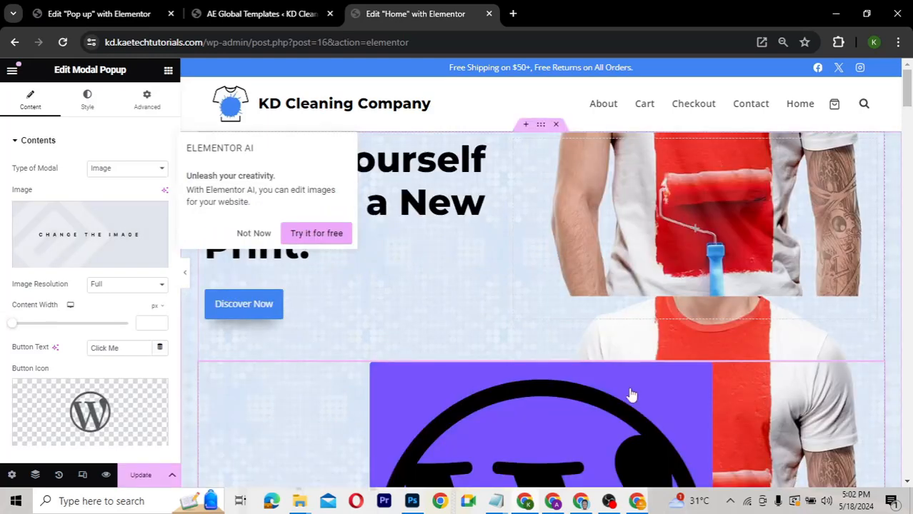
scroll(632, 394, "down", 2)
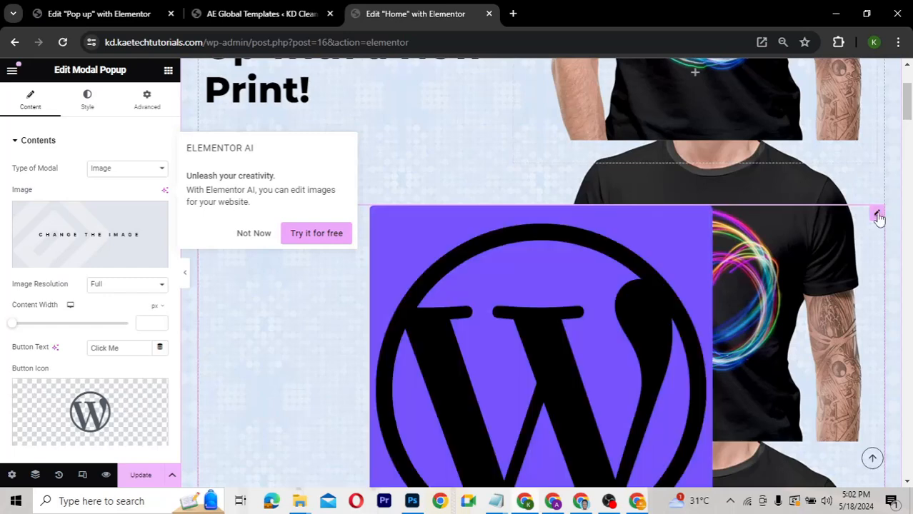
right_click(879, 219)
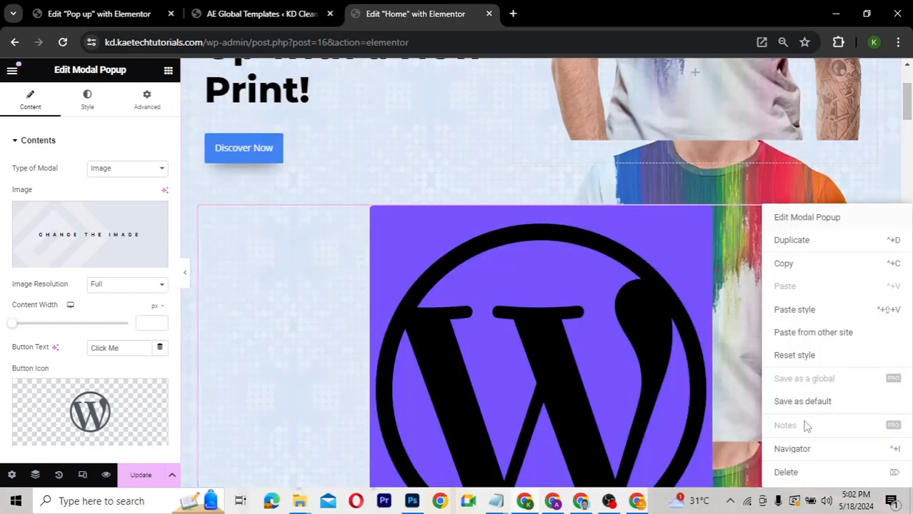
left_click(784, 472)
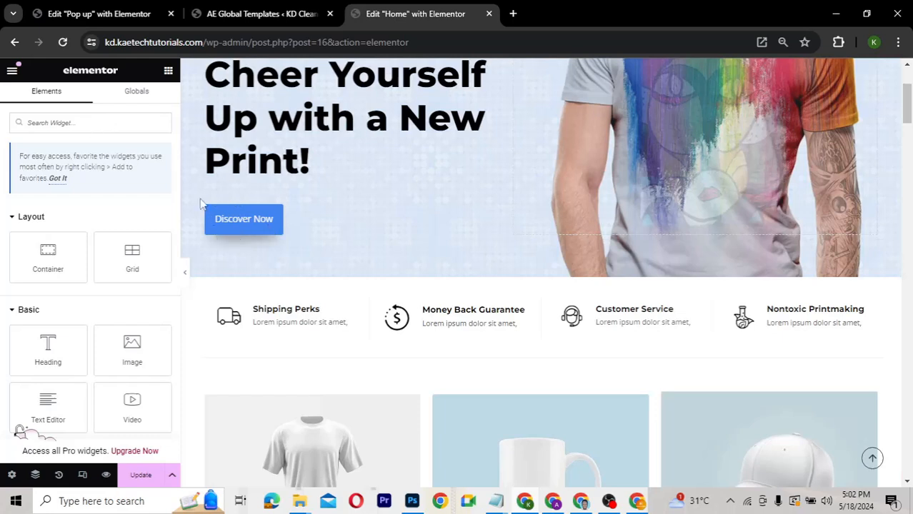
- Search the widget library for "button"
left_click(81, 123)
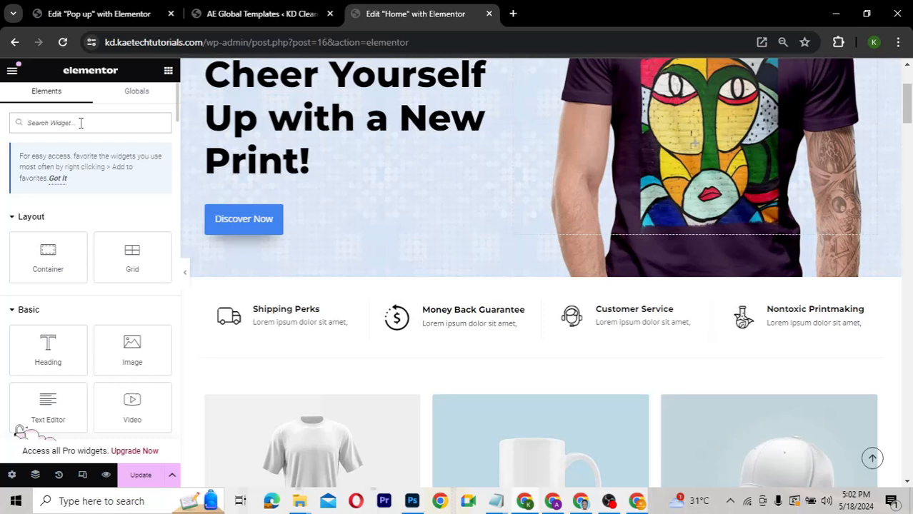
type("butt")
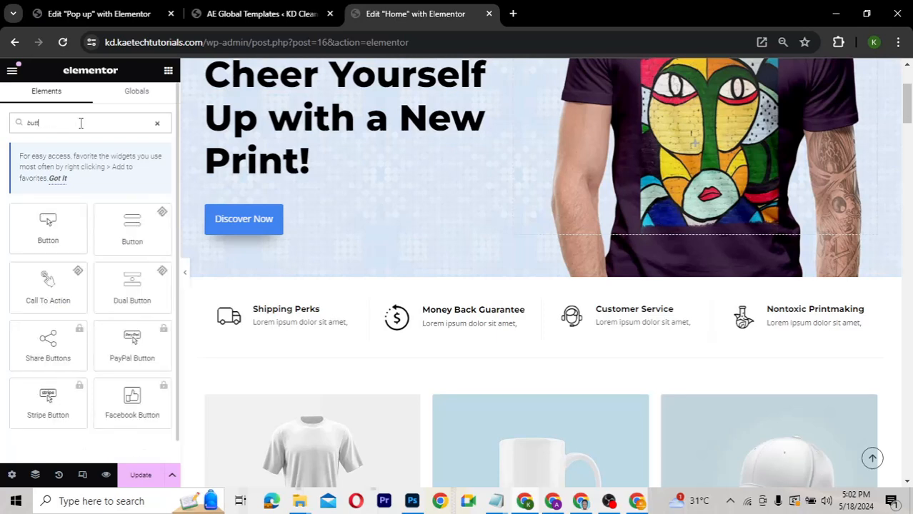
type("on")
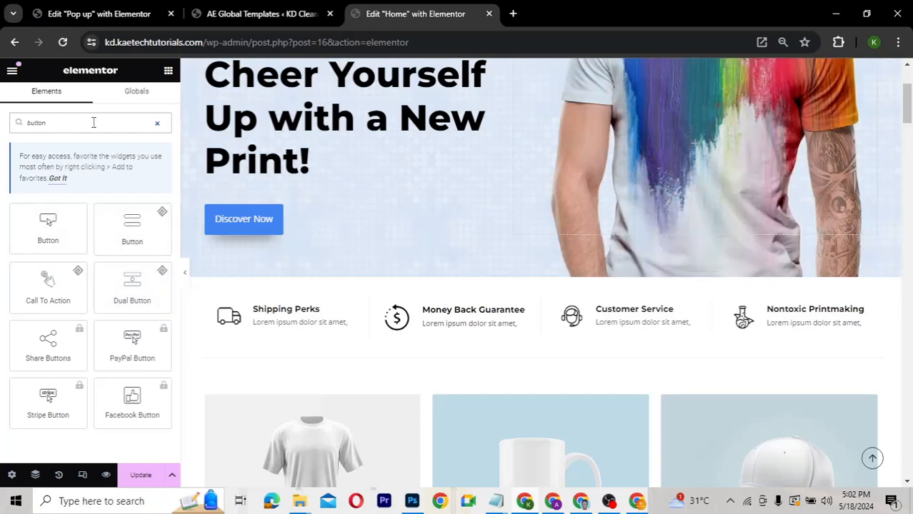
- Place a Modal Popup widget above the hero's Discover Now button and remove its placeholder image and button icon
left_click_drag(74, 123, 3, 125)
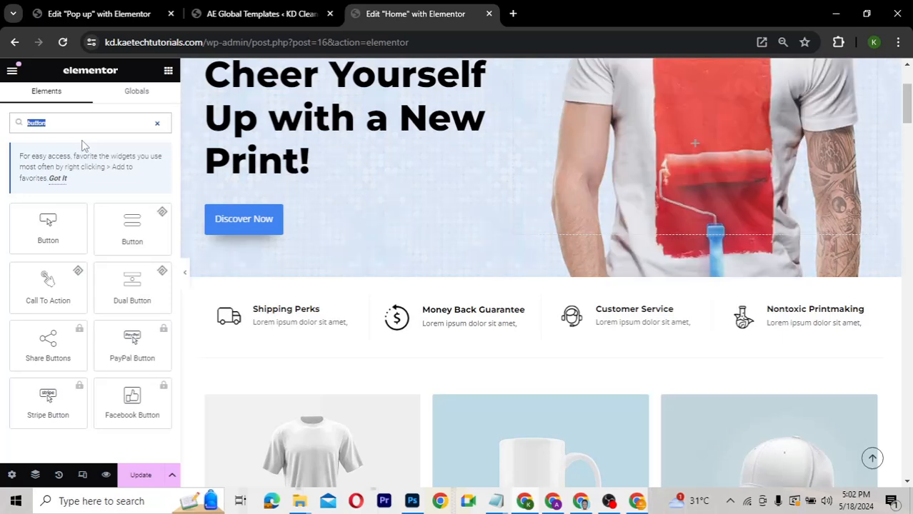
type("pop")
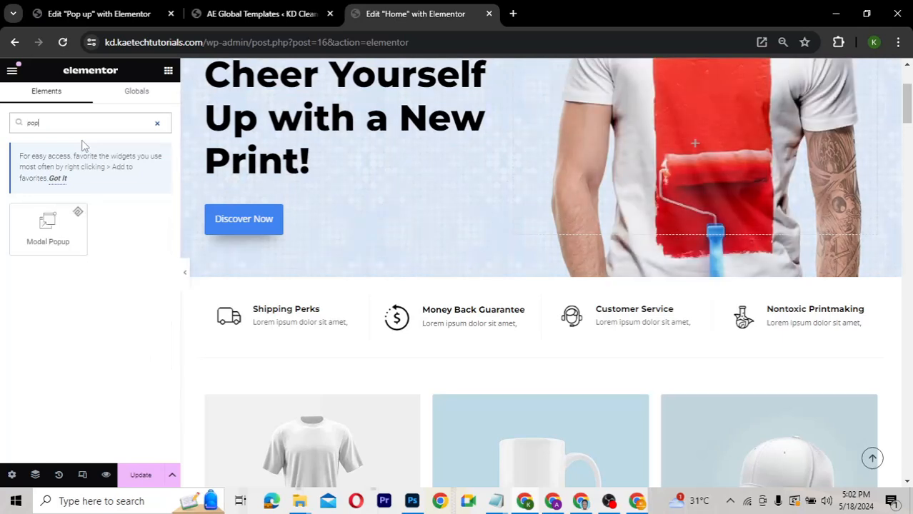
left_click_drag(49, 227, 222, 212)
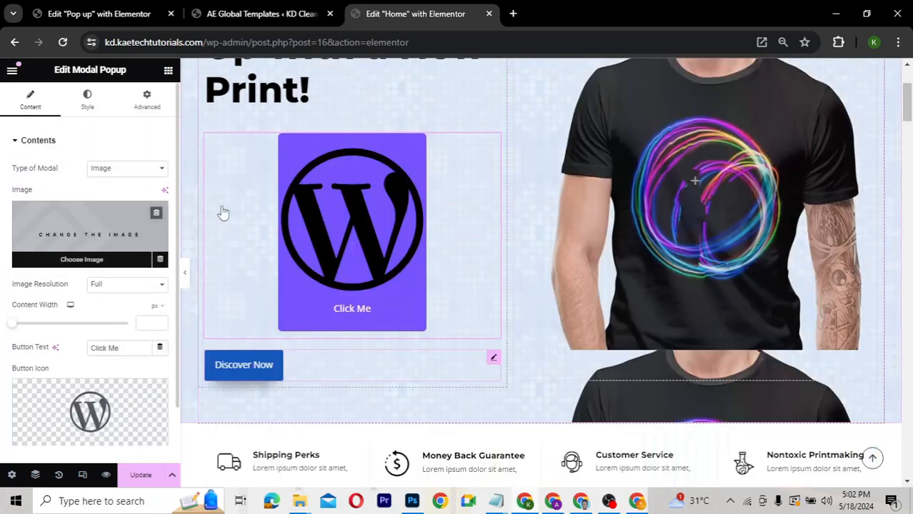
left_click(156, 216)
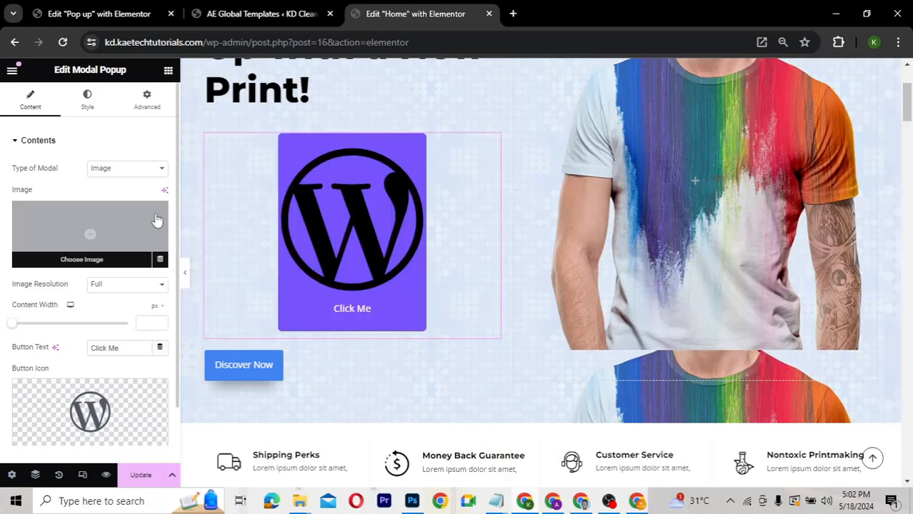
left_click(157, 390)
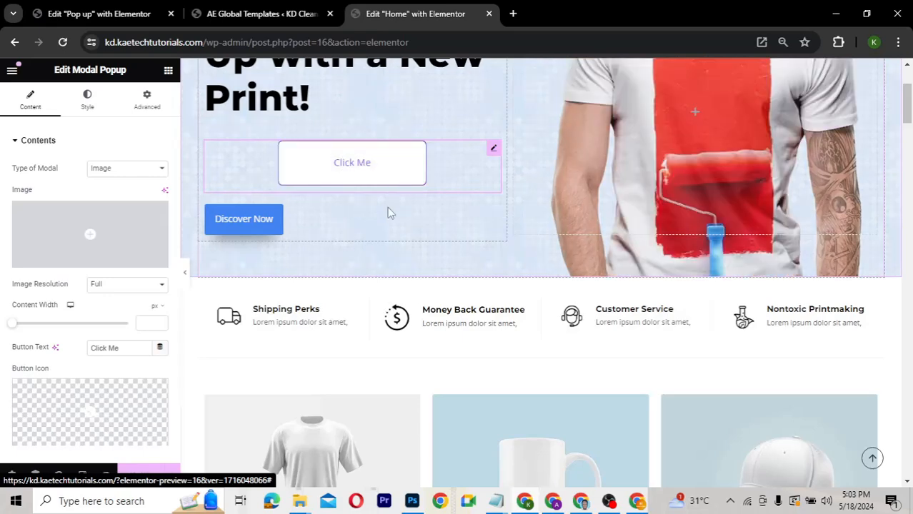
- Set the Modal Popup widget's button text to "Discover Now"
left_click(122, 349)
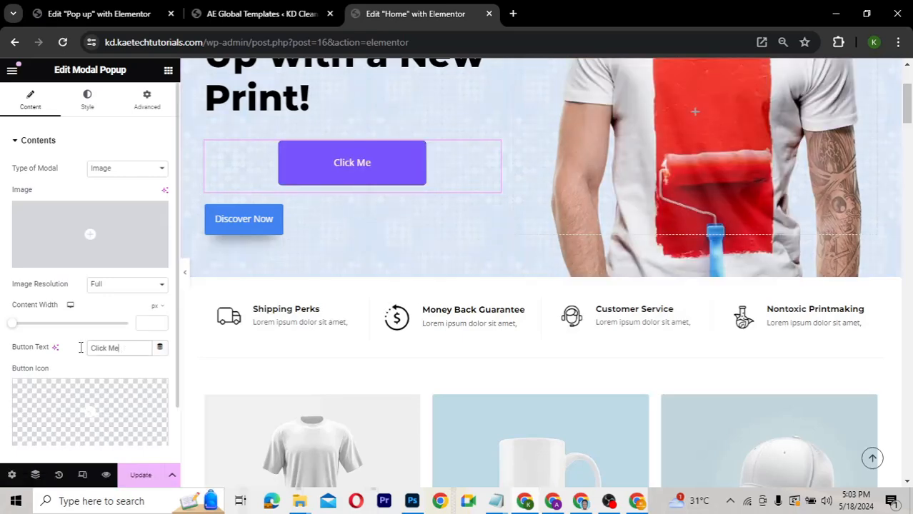
key("ctrl+a")
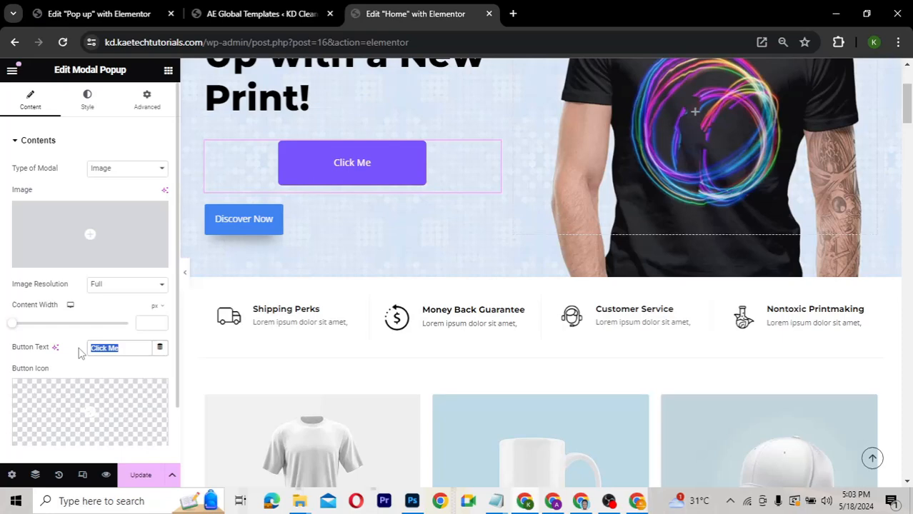
type("Discov")
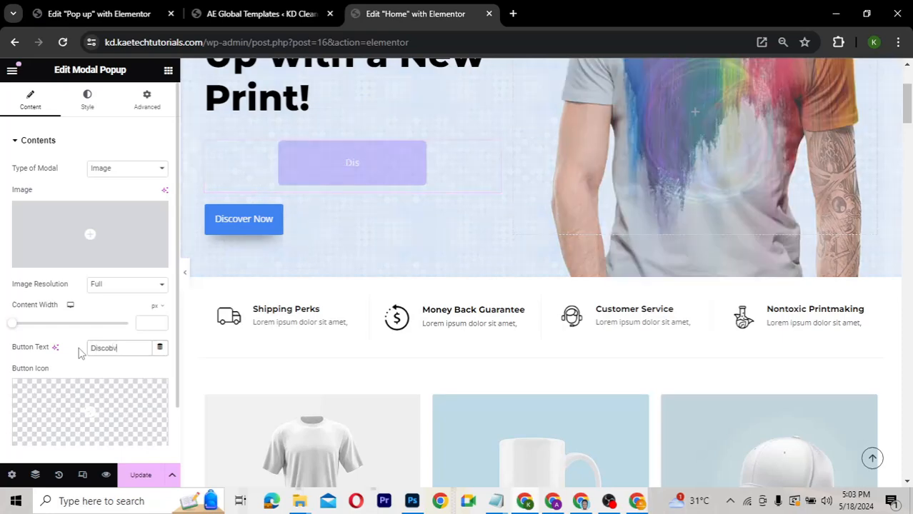
type("er Now")
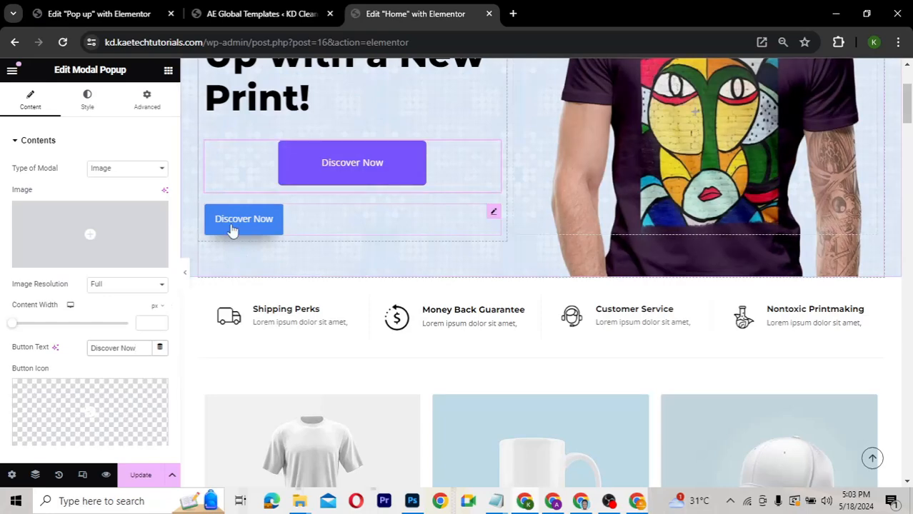
- Examine the Modal Popup widget's overlay and closing settings and its Link Anything URL options
scroll(62, 240, "down", 1)
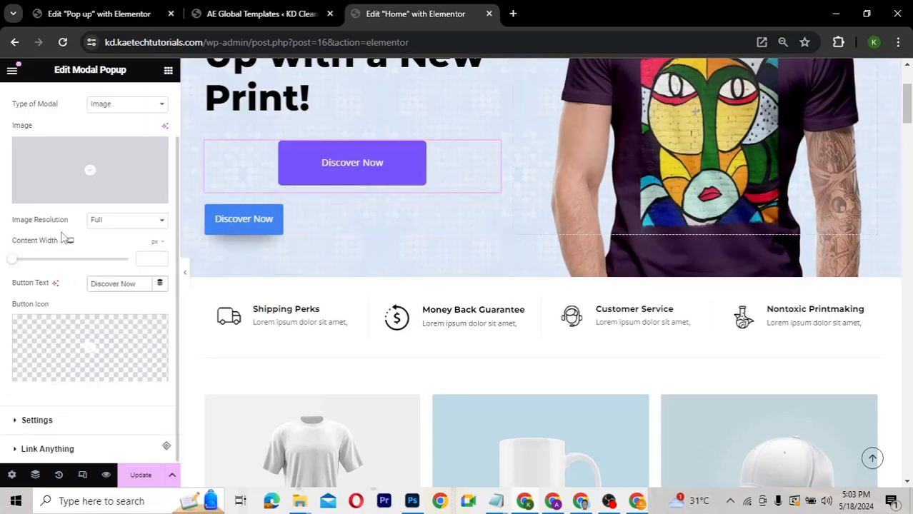
mouse_move(45, 374)
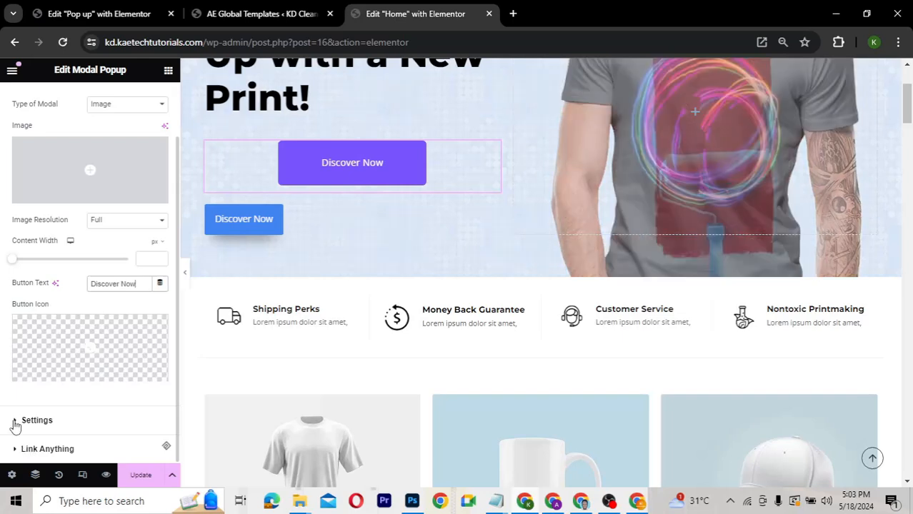
left_click(14, 423)
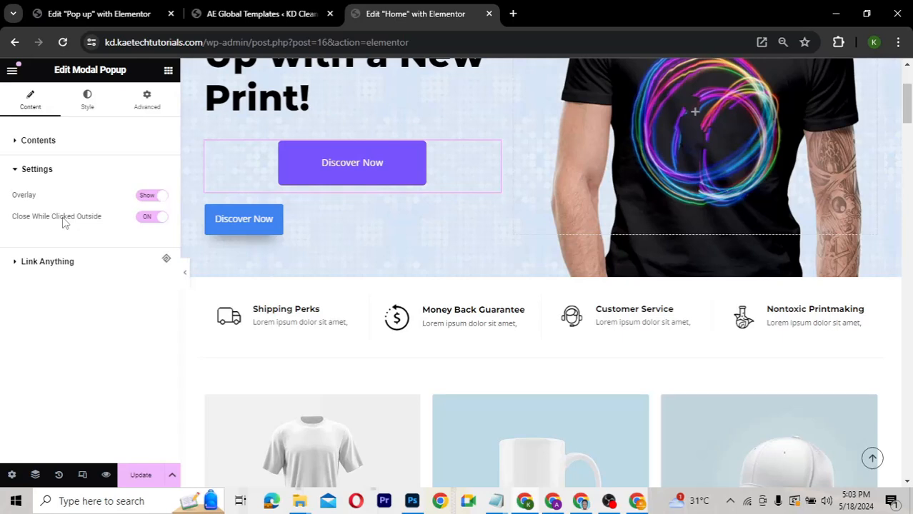
left_click(17, 265)
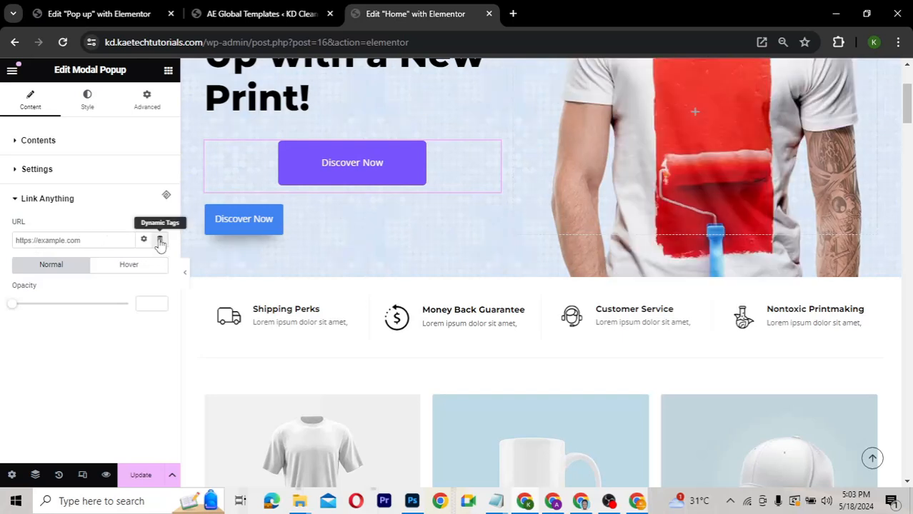
left_click(160, 241)
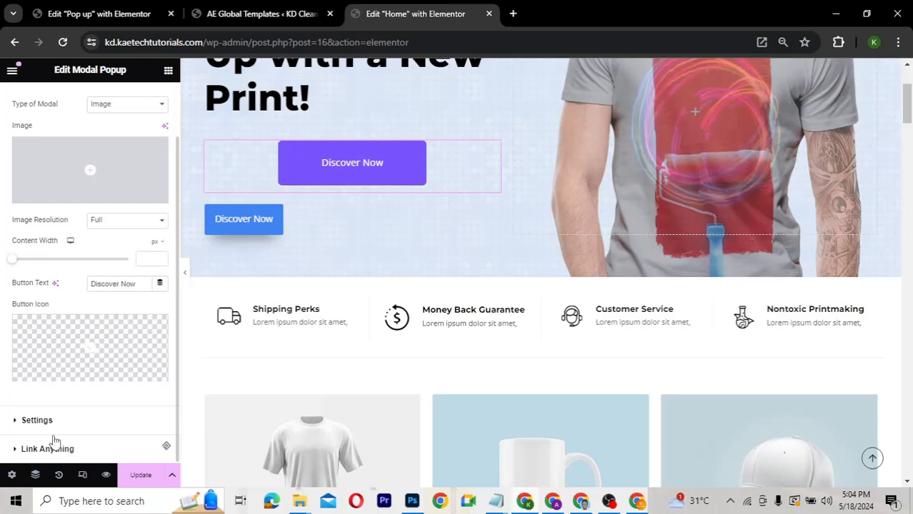
left_click(15, 449)
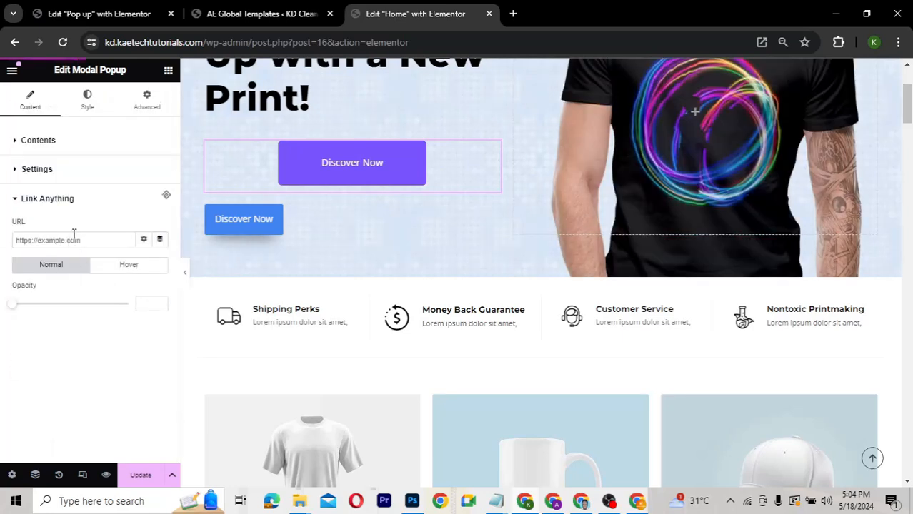
- Set the Modal Popup's type to ShortCode and enter the shortcode [INSERT_ELEMENTOR id="1141"]
left_click(18, 203)
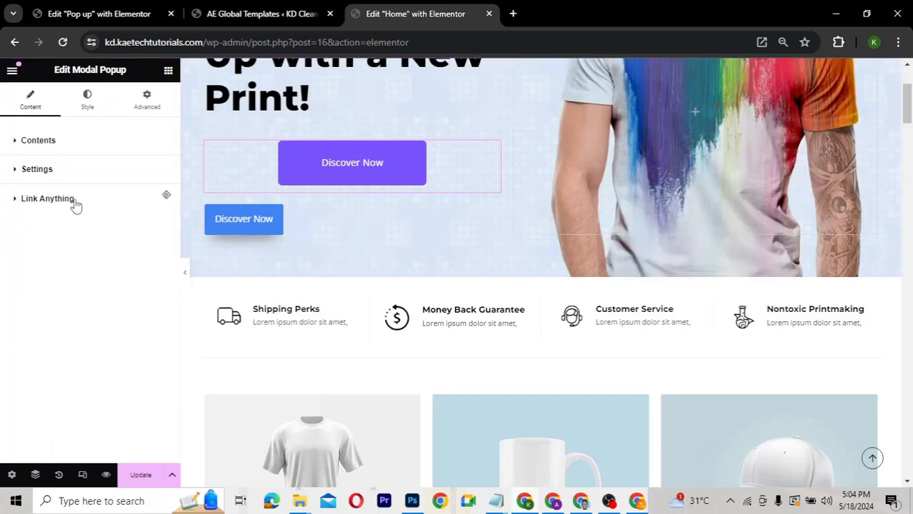
left_click(15, 142)
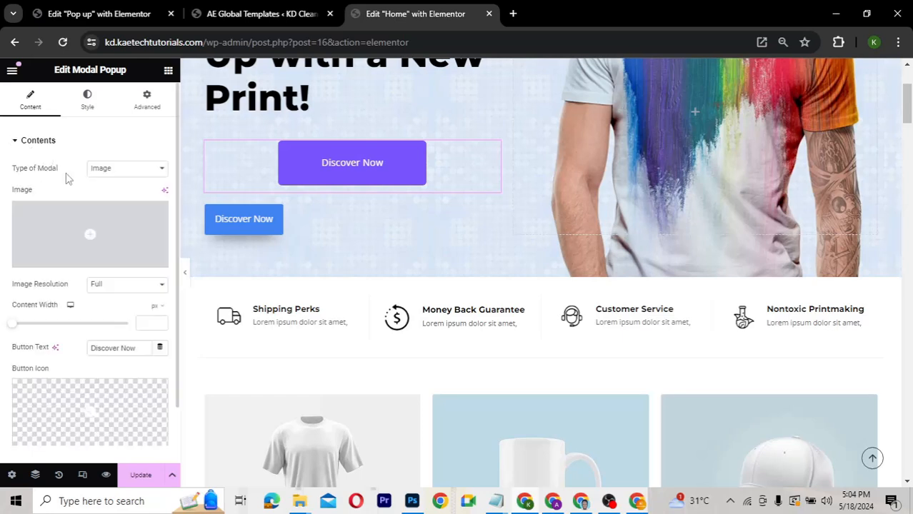
left_click(125, 169)
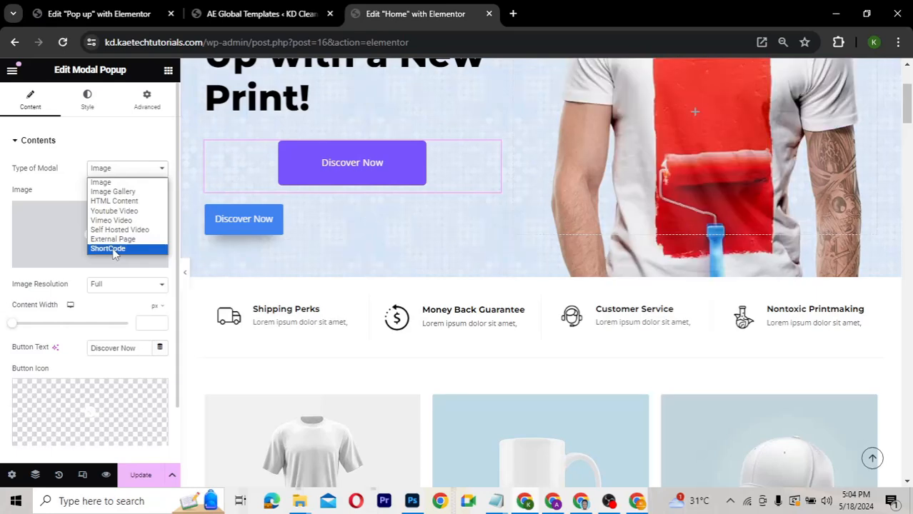
left_click(114, 248)
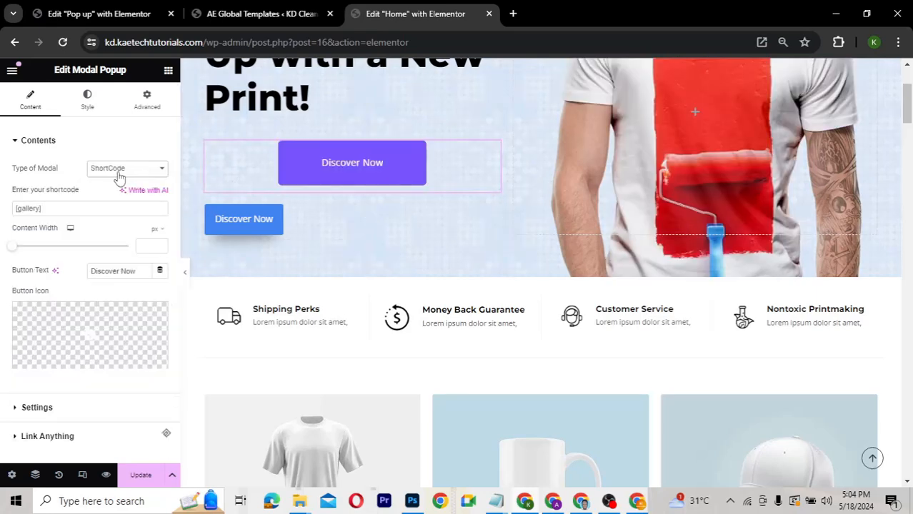
left_click(51, 211)
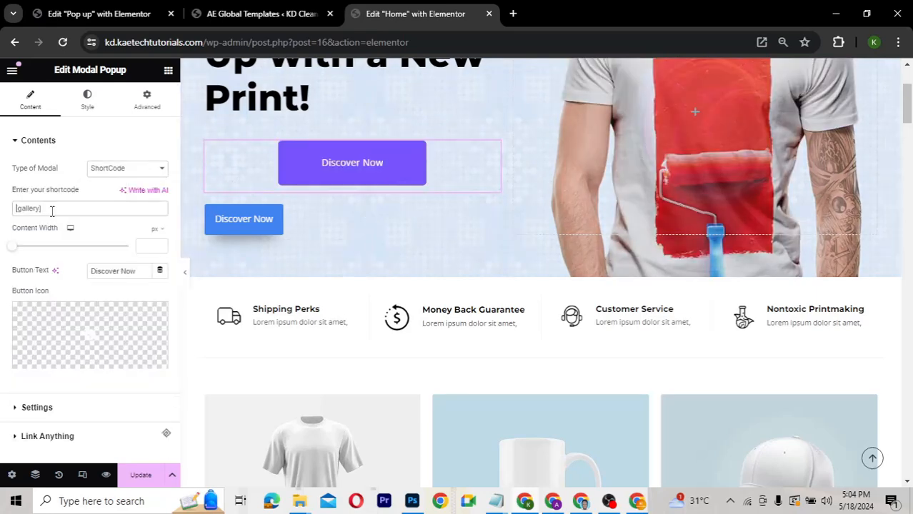
type("[INSERT_ELEMENTOR id=\"1141\"]")
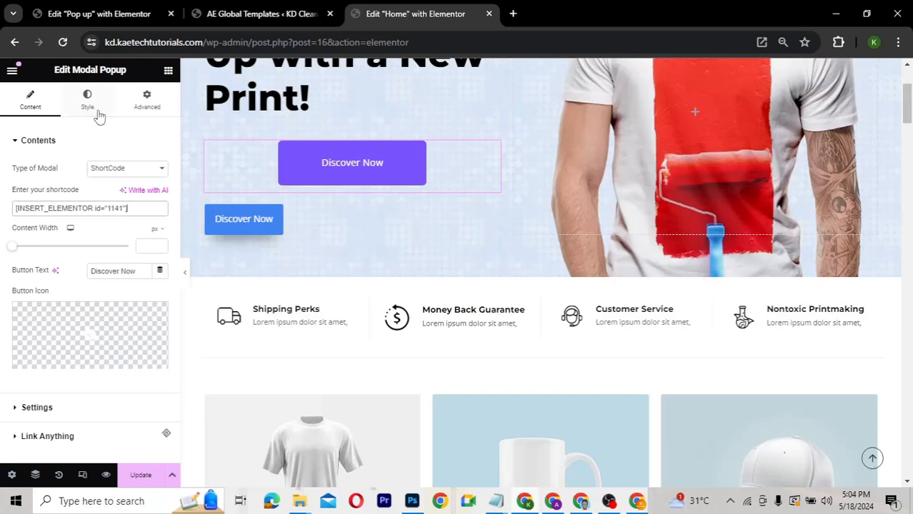
- Align the Modal Popup button left and set its border radius to 2 px on all corners
left_click(100, 114)
left_click(126, 179)
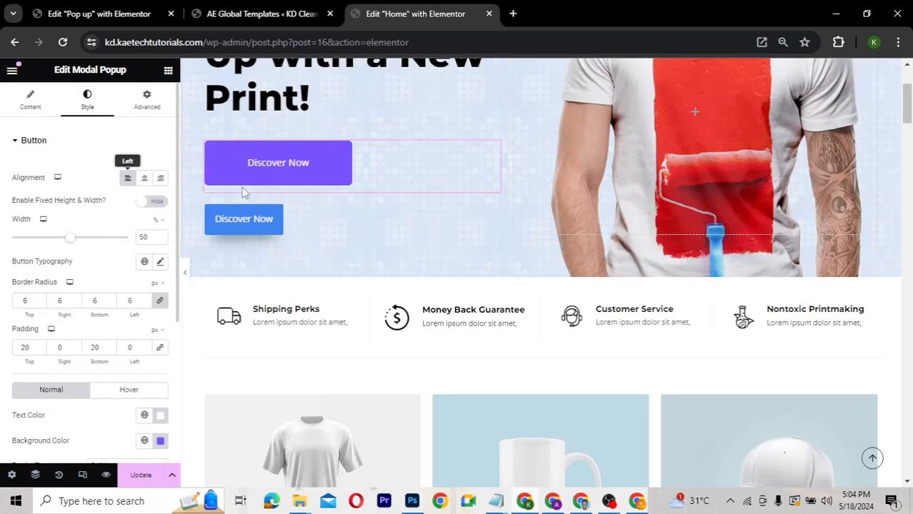
scroll(87, 284, "down", 1)
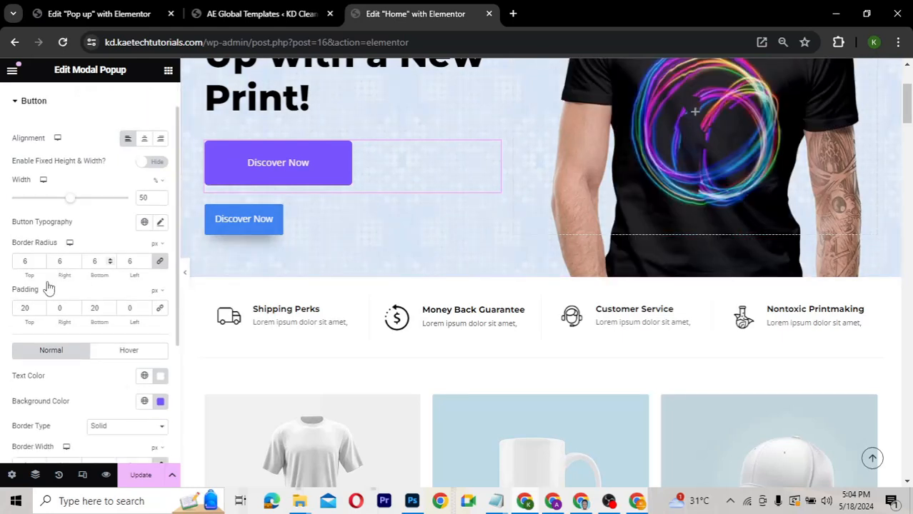
scroll(47, 288, "down", 1)
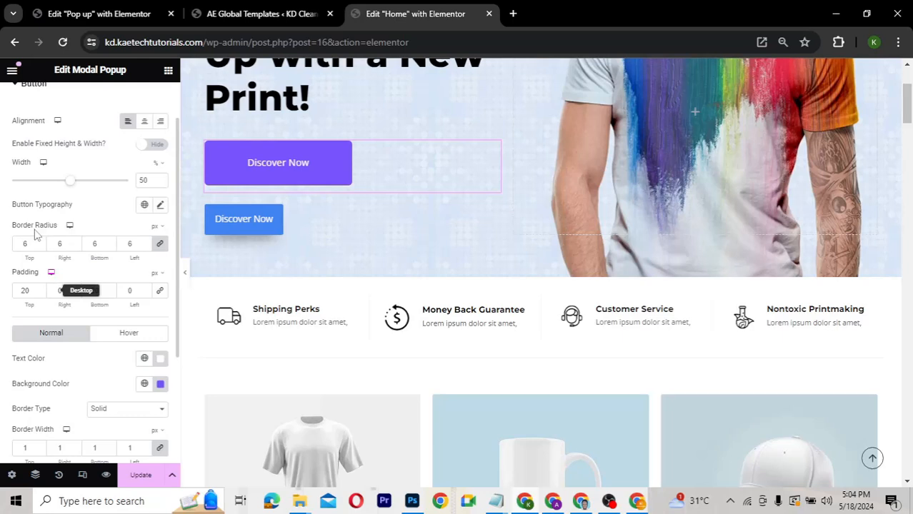
scroll(34, 234, "down", 1)
left_click_drag(32, 228, 14, 226)
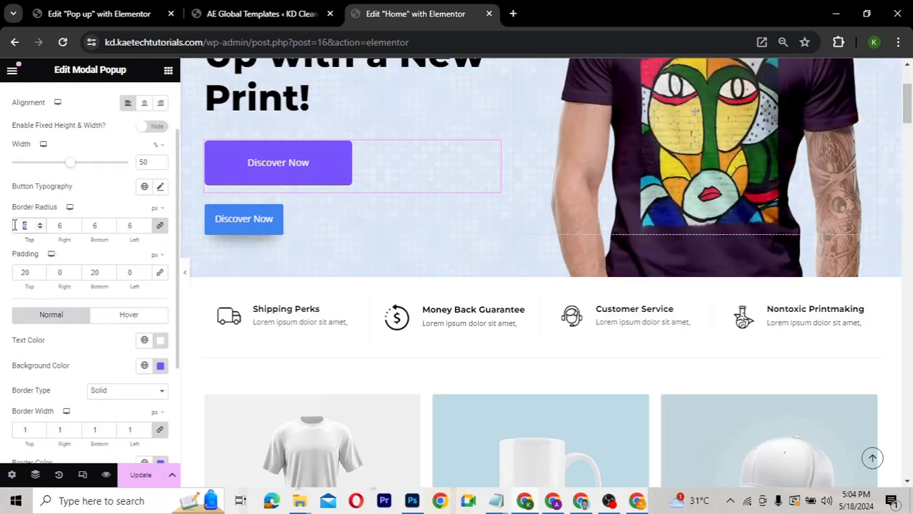
type("2")
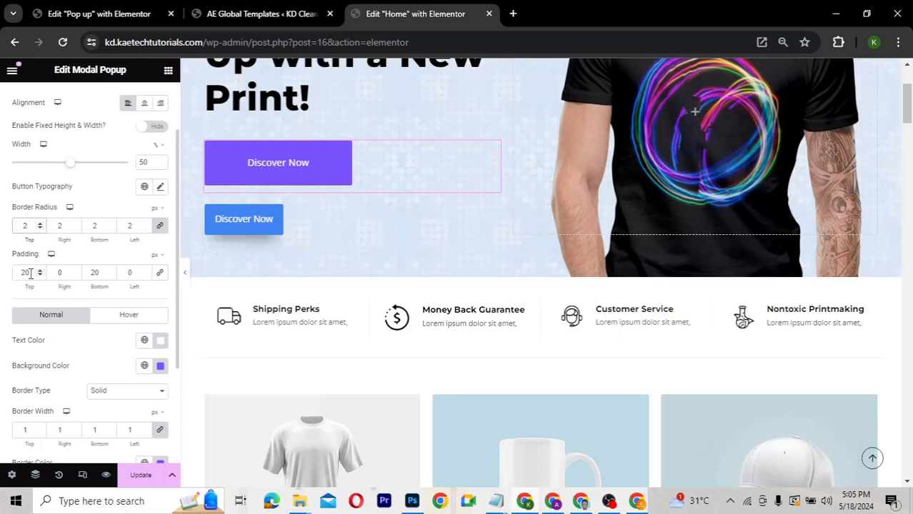
scroll(30, 275, "down", 1)
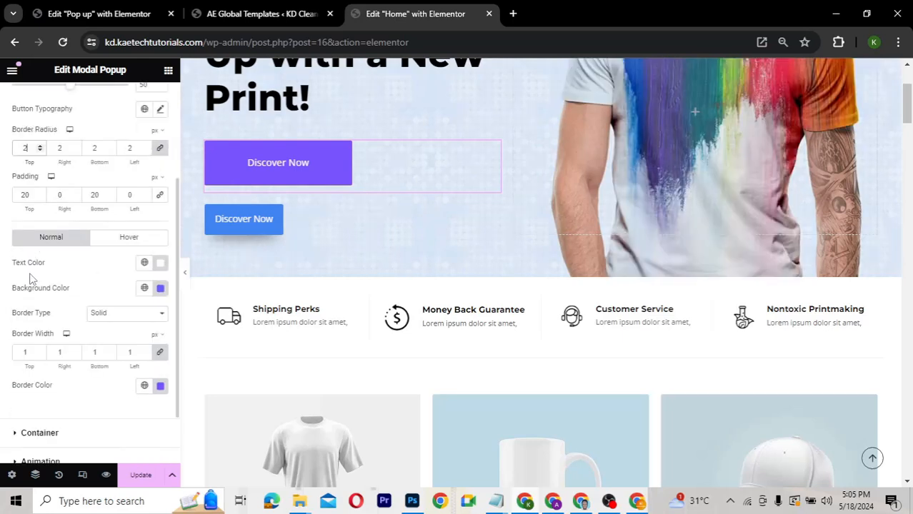
scroll(30, 279, "down", 1)
scroll(30, 278, "down", 1)
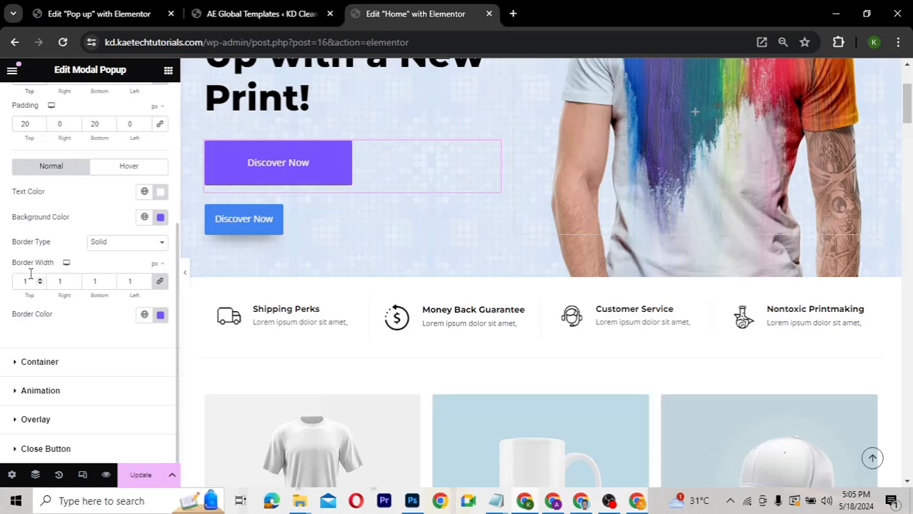
scroll(30, 275, "up", 2)
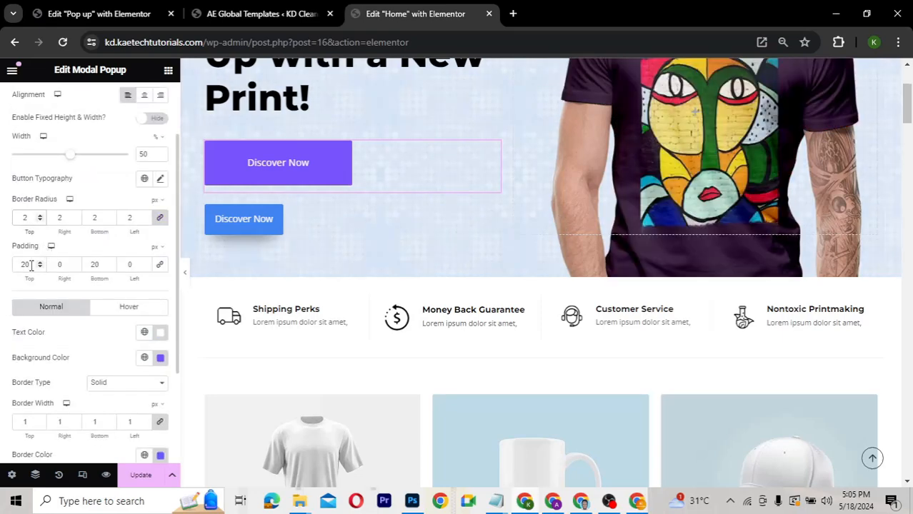
scroll(30, 265, "up", 1)
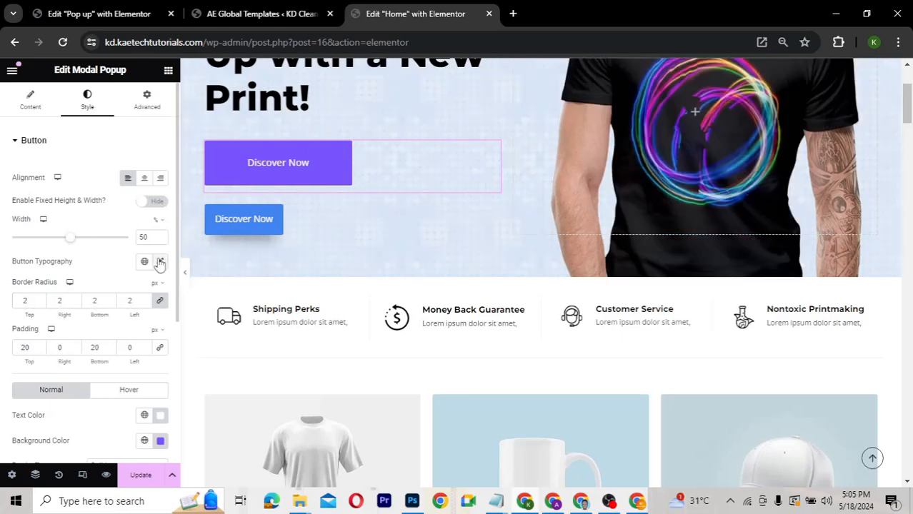
left_click(160, 262)
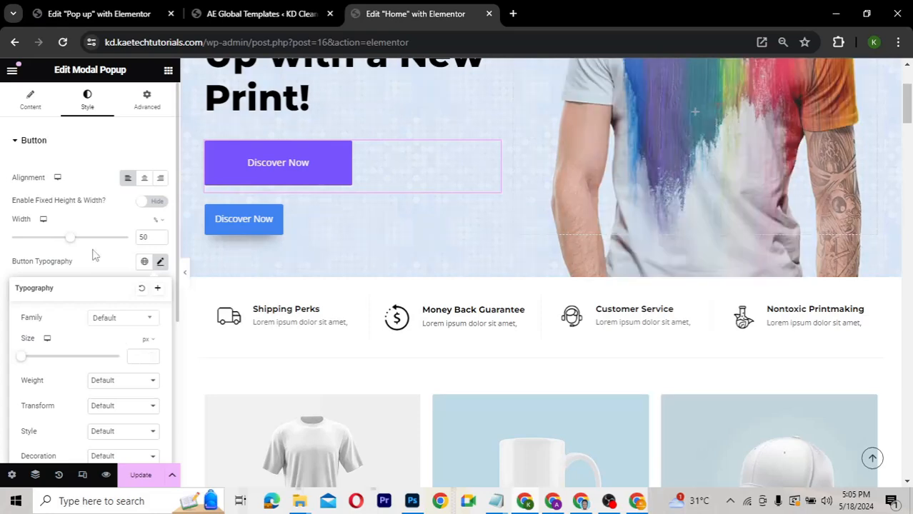
left_click(93, 257)
- Set the Modal Popup button's normal background color to the global Theme Accent color
scroll(93, 261, "down", 3)
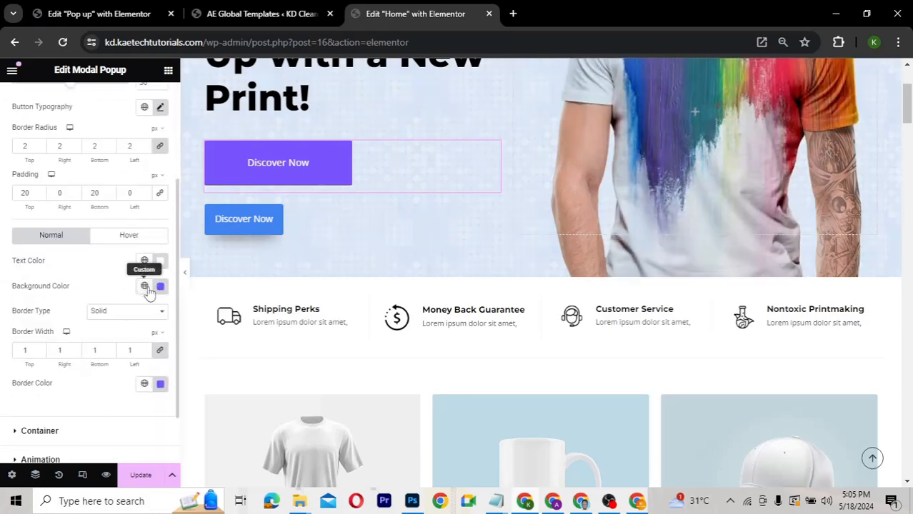
left_click(145, 288)
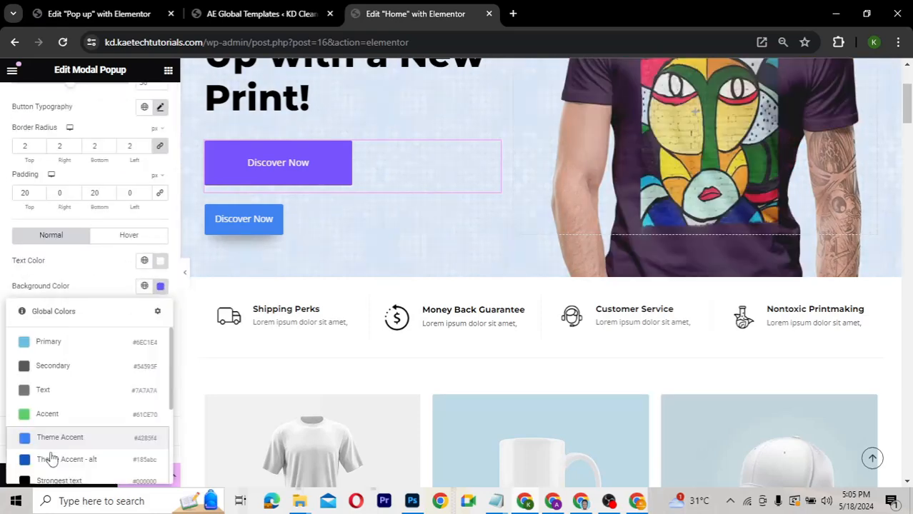
left_click(50, 458)
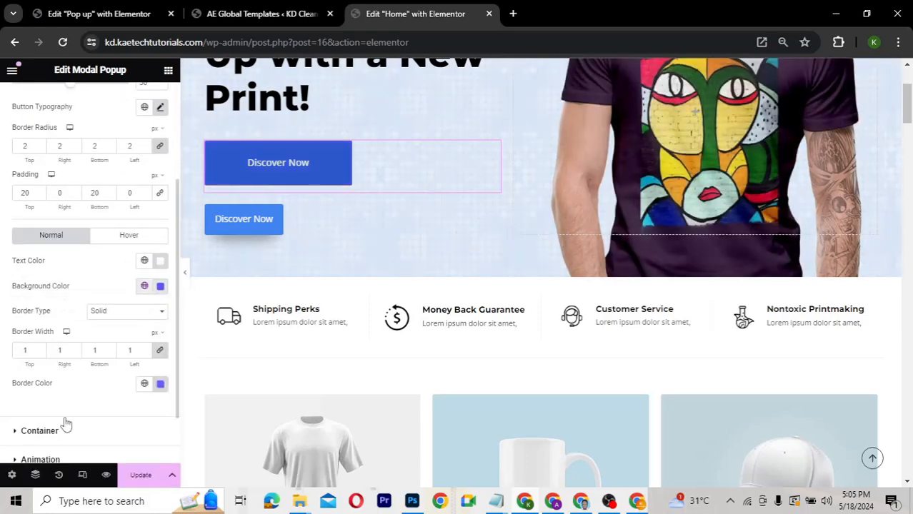
left_click(144, 288)
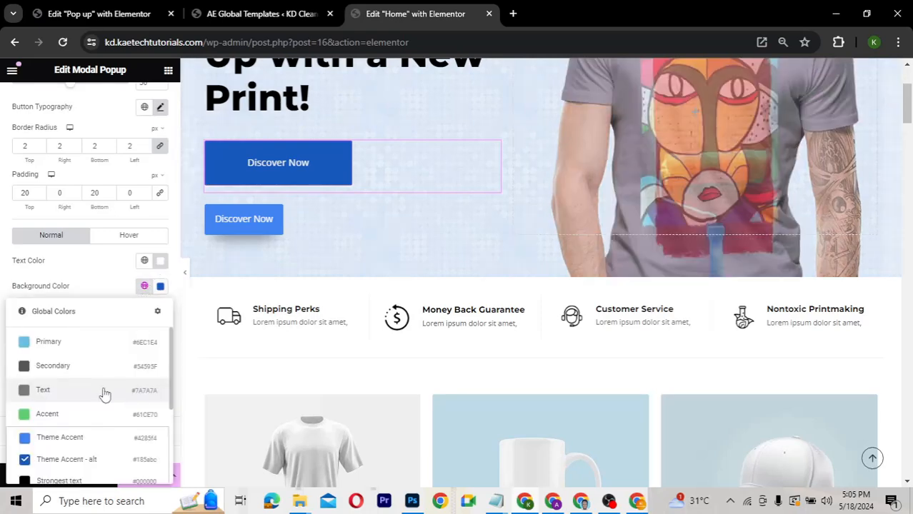
scroll(103, 393, "down", 3)
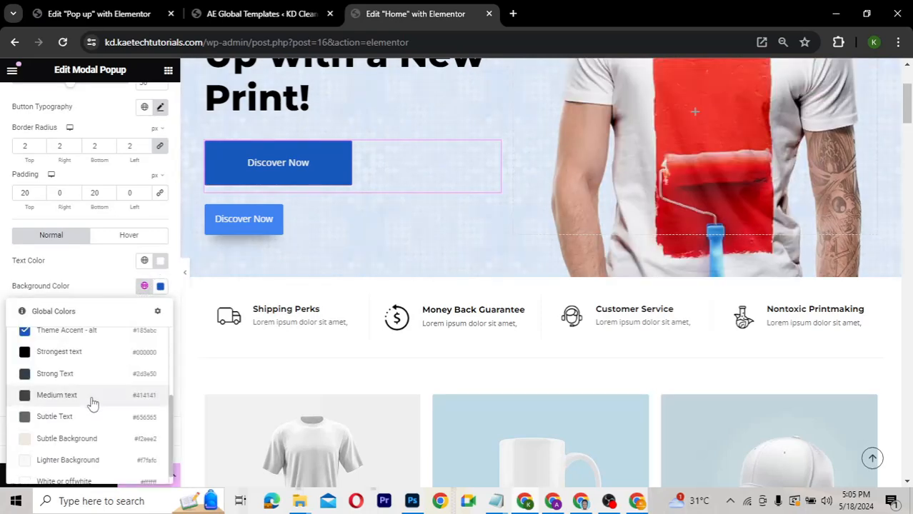
scroll(77, 349, "up", 2)
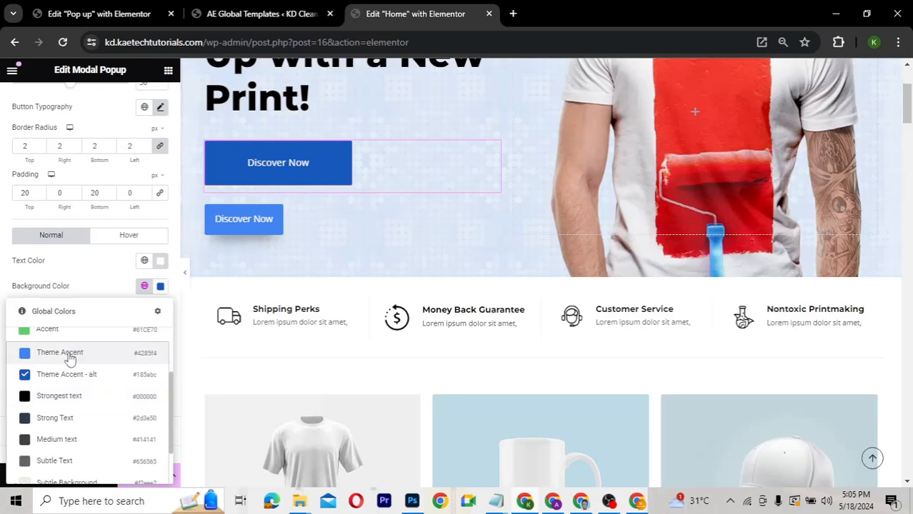
left_click(69, 352)
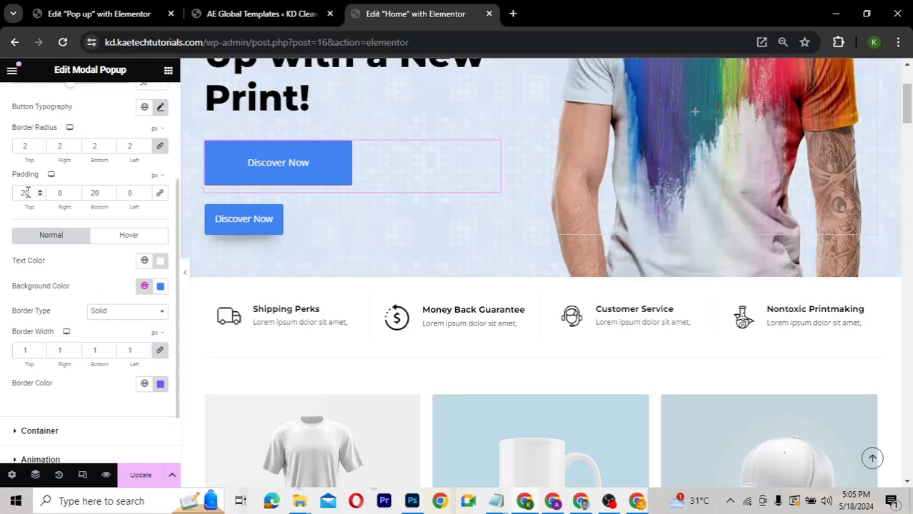
- Set the Modal Popup button's top and bottom padding to 12 px each
left_click_drag(29, 192, 20, 193)
type("10")
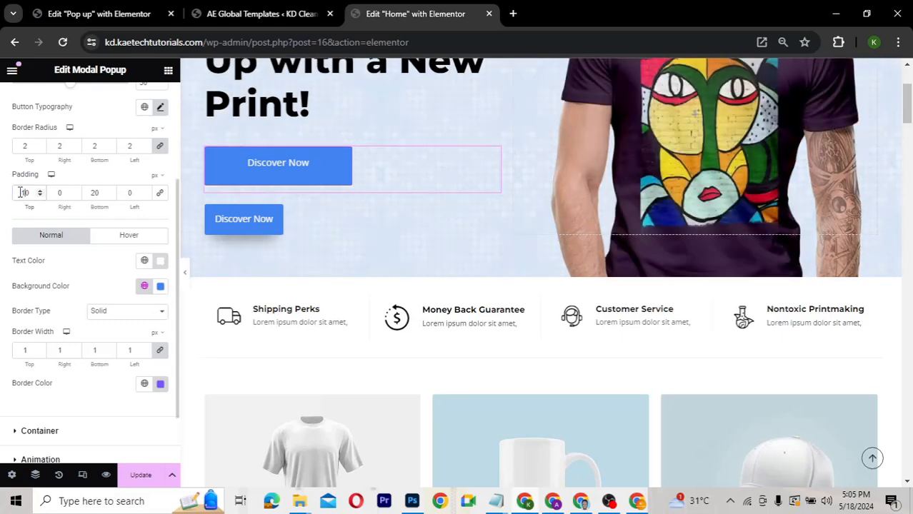
left_click_drag(95, 193, 91, 193)
type("1")
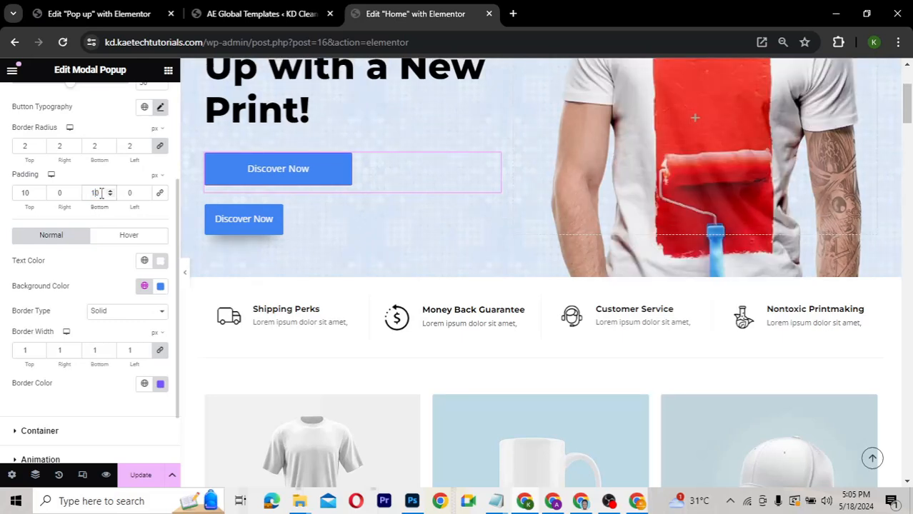
left_click_drag(102, 192, 92, 194)
type("12")
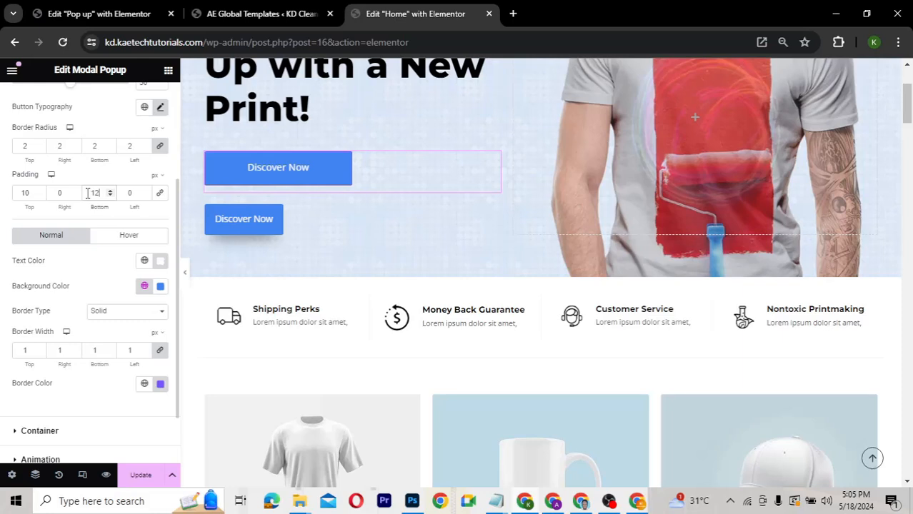
left_click_drag(31, 193, 14, 193)
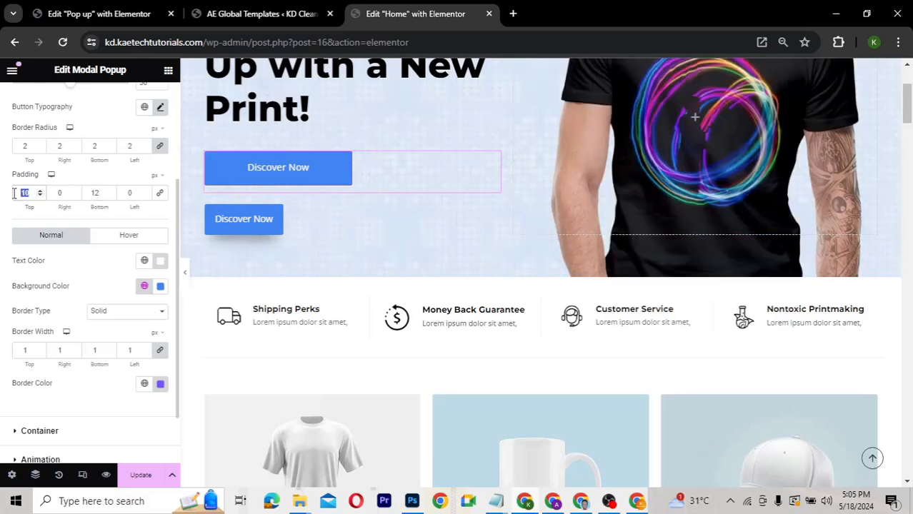
type("12")
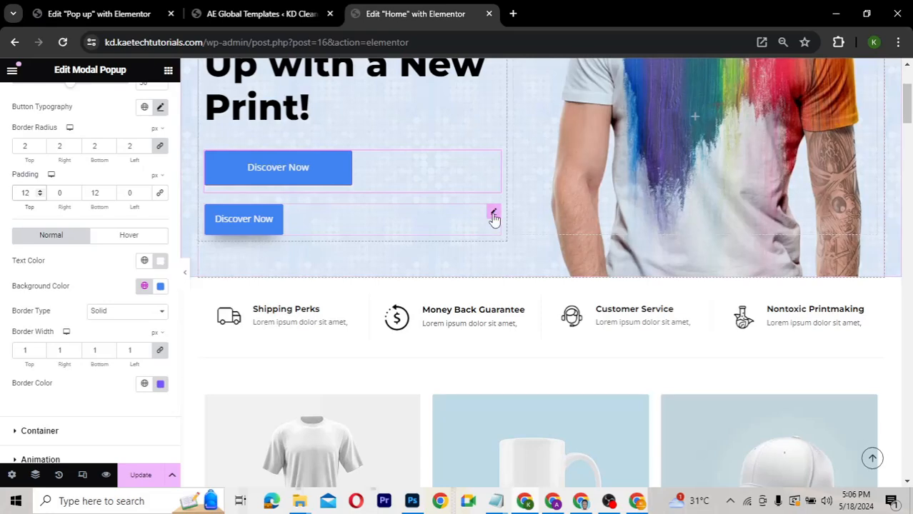
- Delete the original Discover Now button below the Modal Popup and publish the page update
right_click(493, 216)
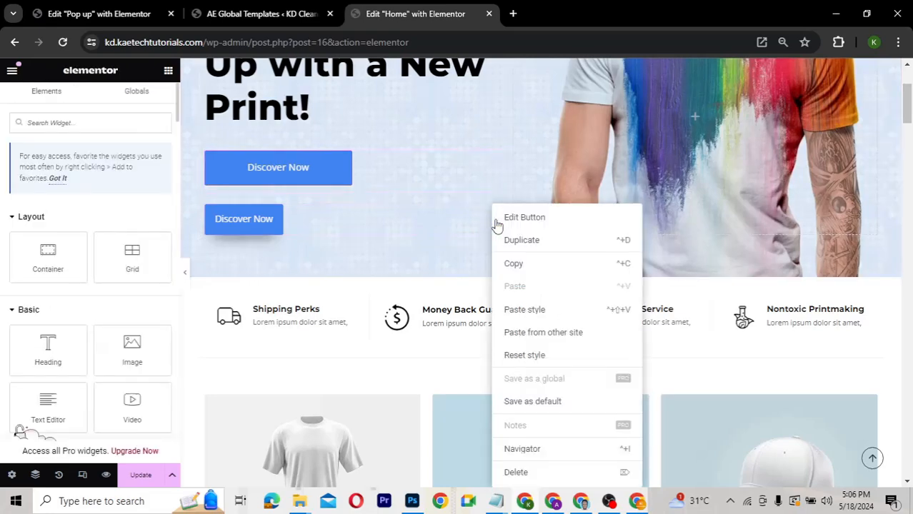
left_click(513, 471)
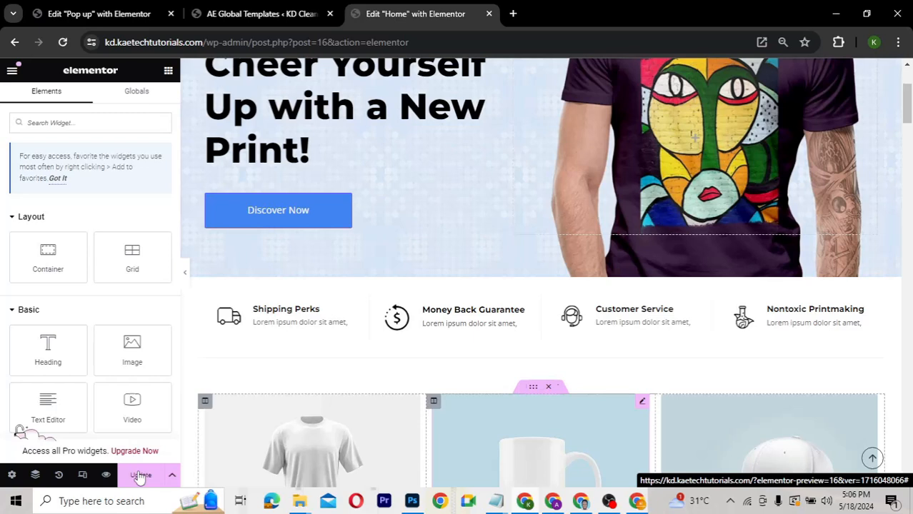
left_click(141, 477)
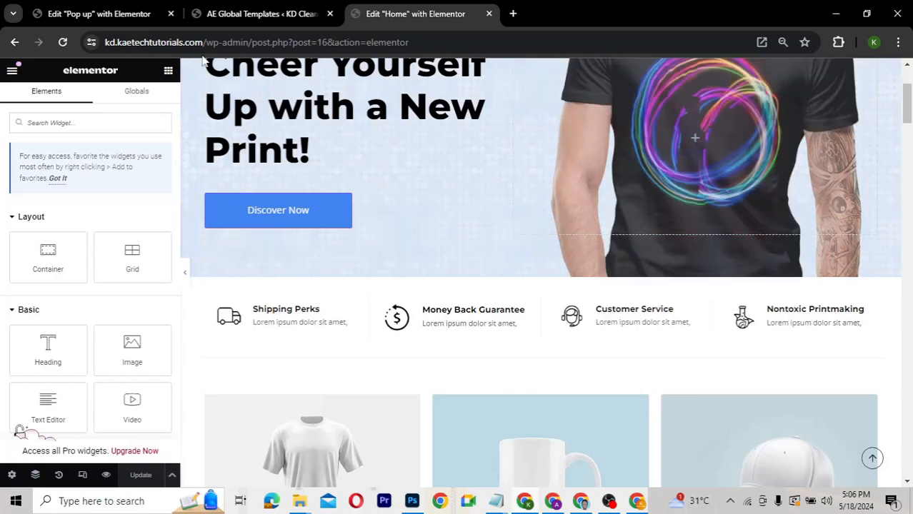
- View the live home page in a new browser tab
left_click(12, 71)
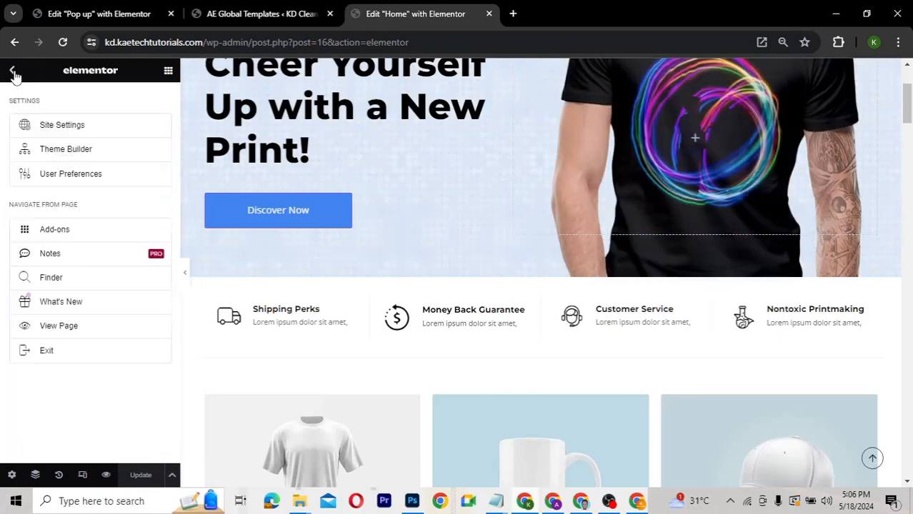
right_click(57, 325)
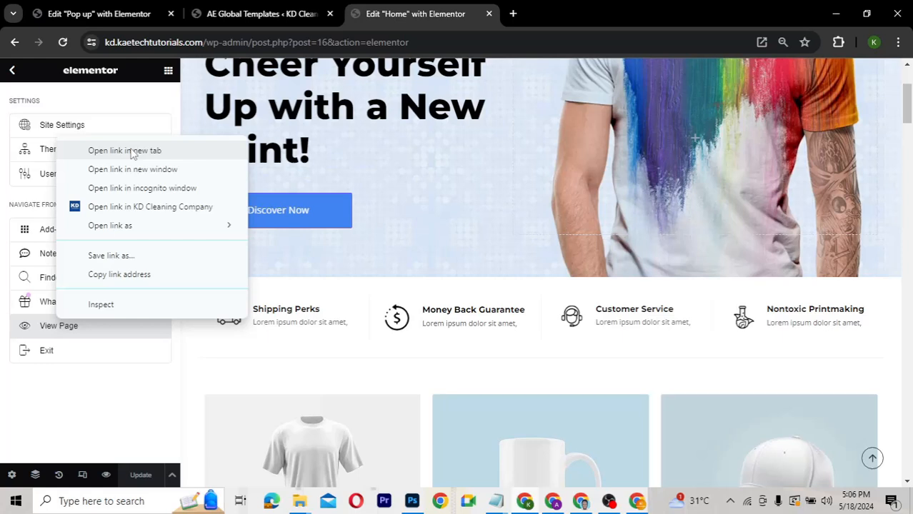
left_click(125, 151)
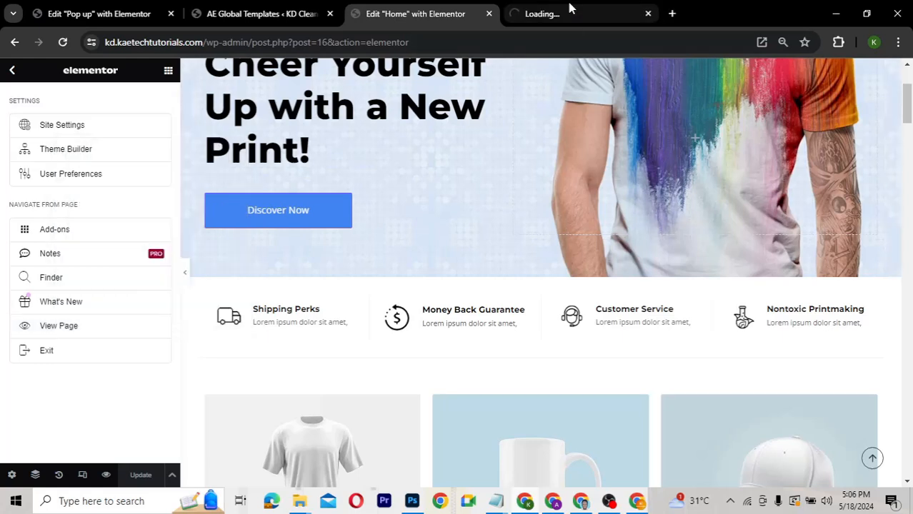
key("ctrl+Tab")
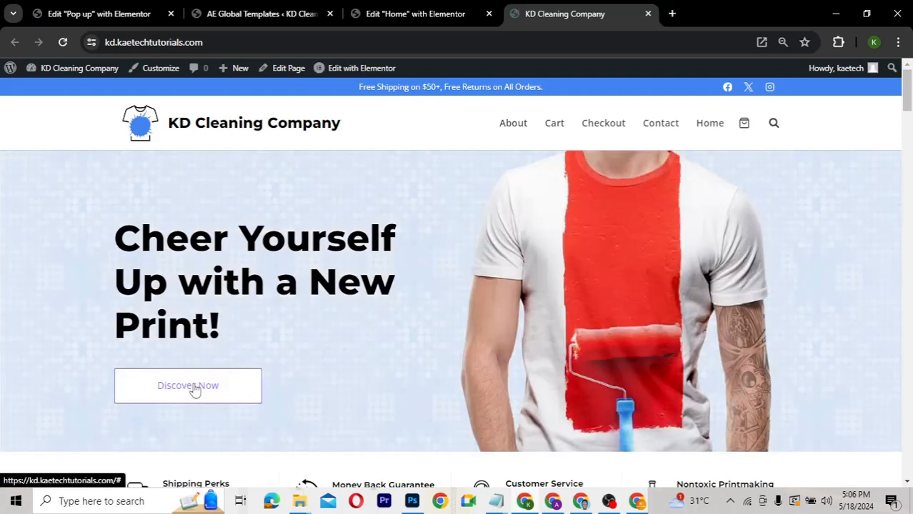
- Test the Discover Now button on the live page by opening and closing its product pop-up twice
left_click(190, 388)
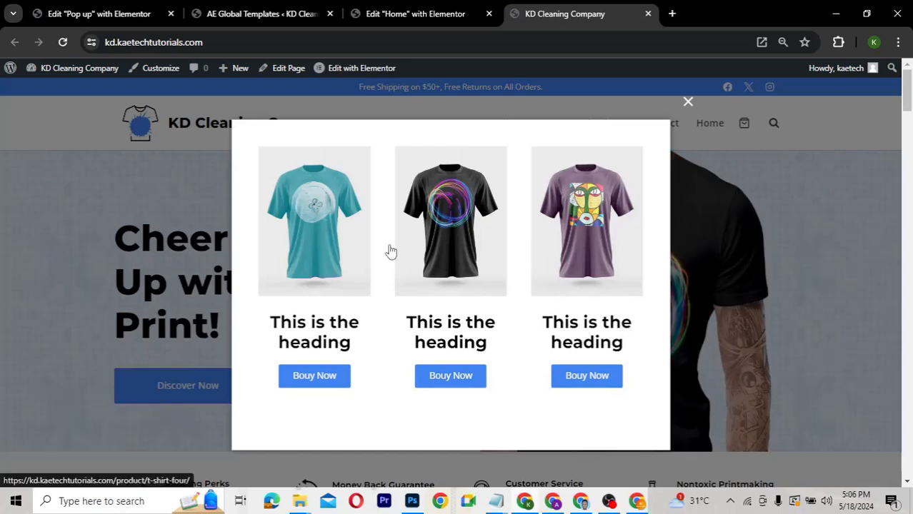
left_click(687, 105)
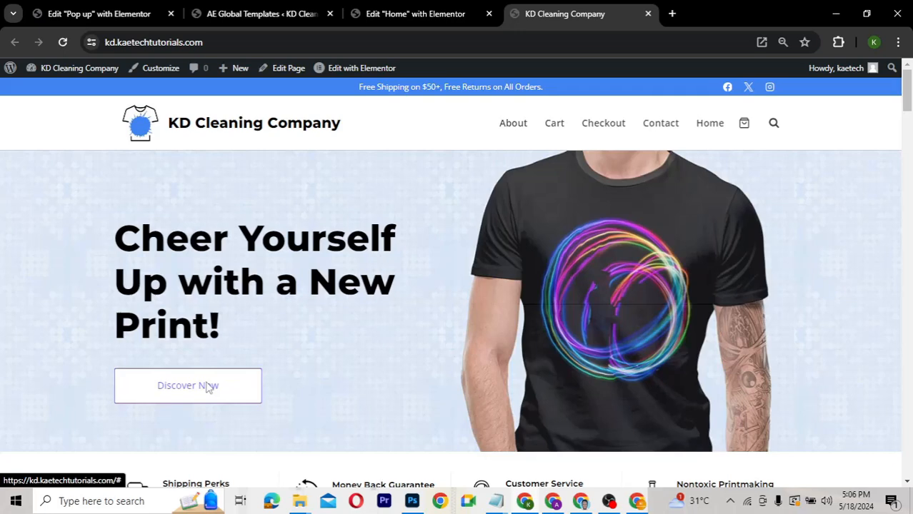
left_click(209, 386)
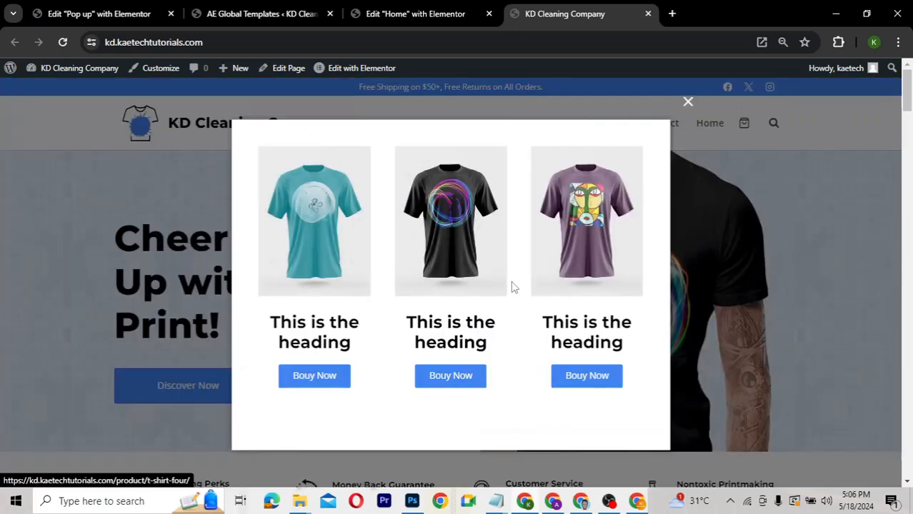
left_click(687, 104)
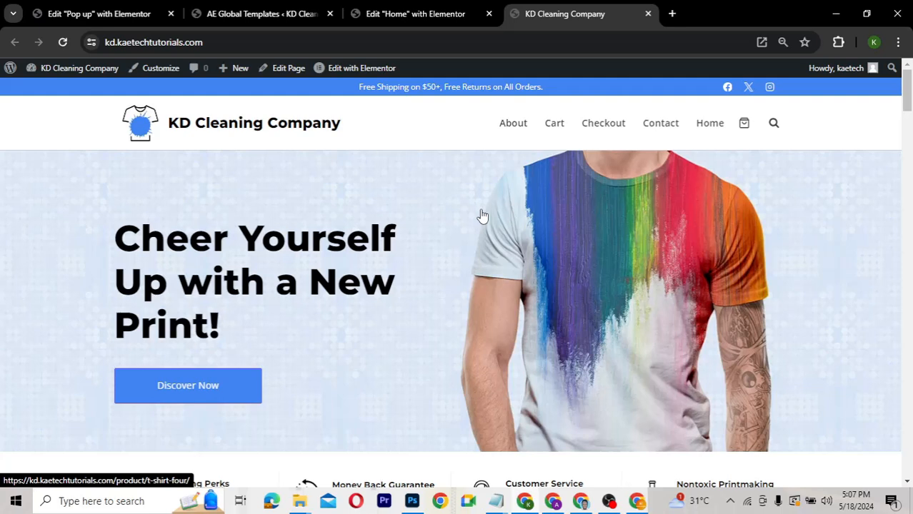